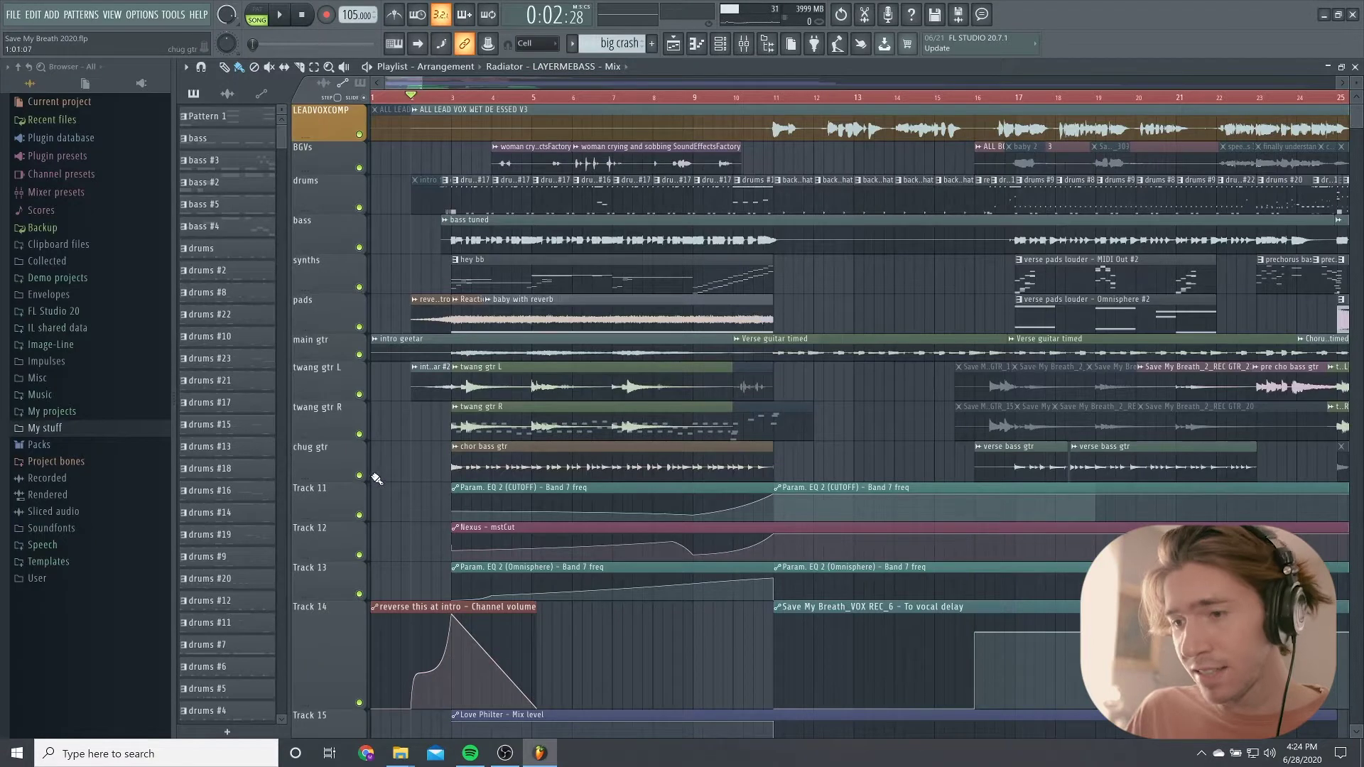
# Mute the chug, twang and main guitar, pads, synths, bass, drums and BGVs tracks, leaving the lead vocal active
pyautogui.click(360, 476)
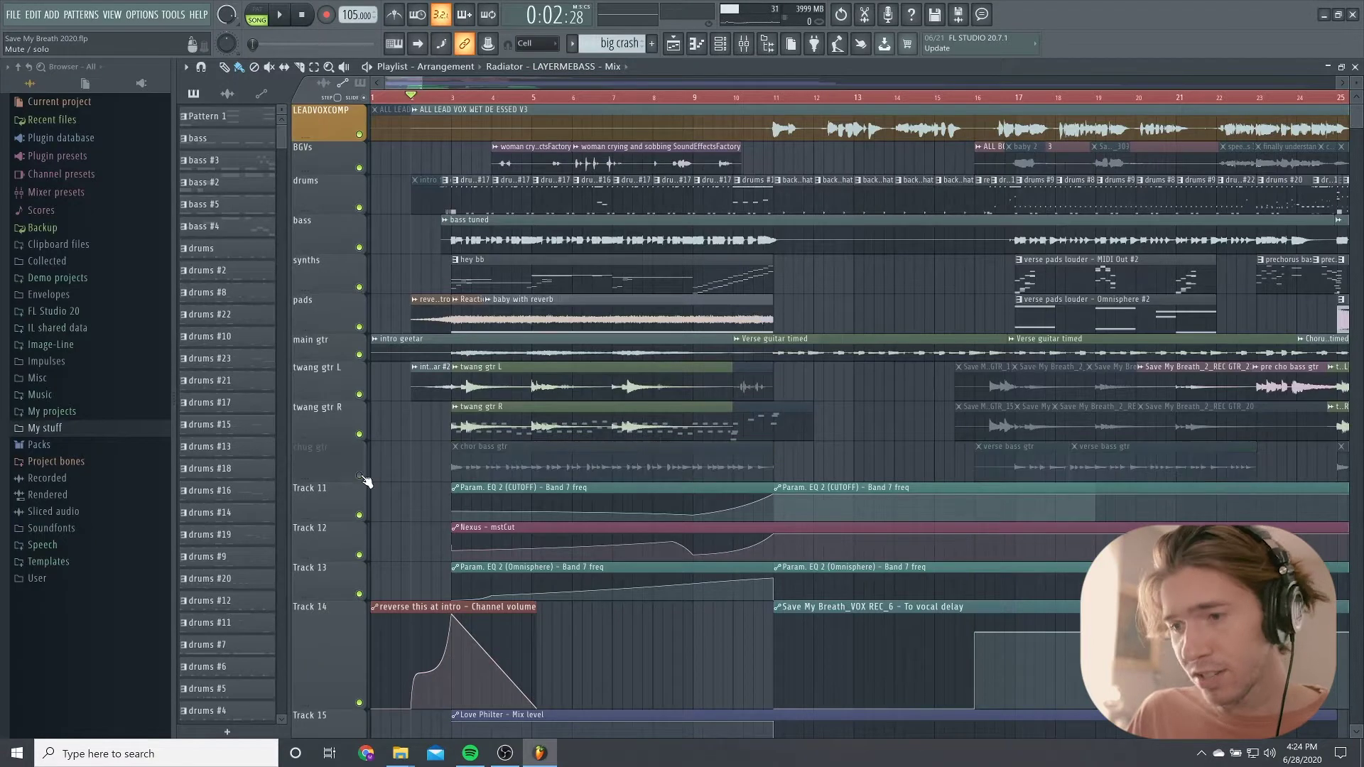
pyautogui.click(359, 435)
pyautogui.click(359, 395)
pyautogui.click(359, 355)
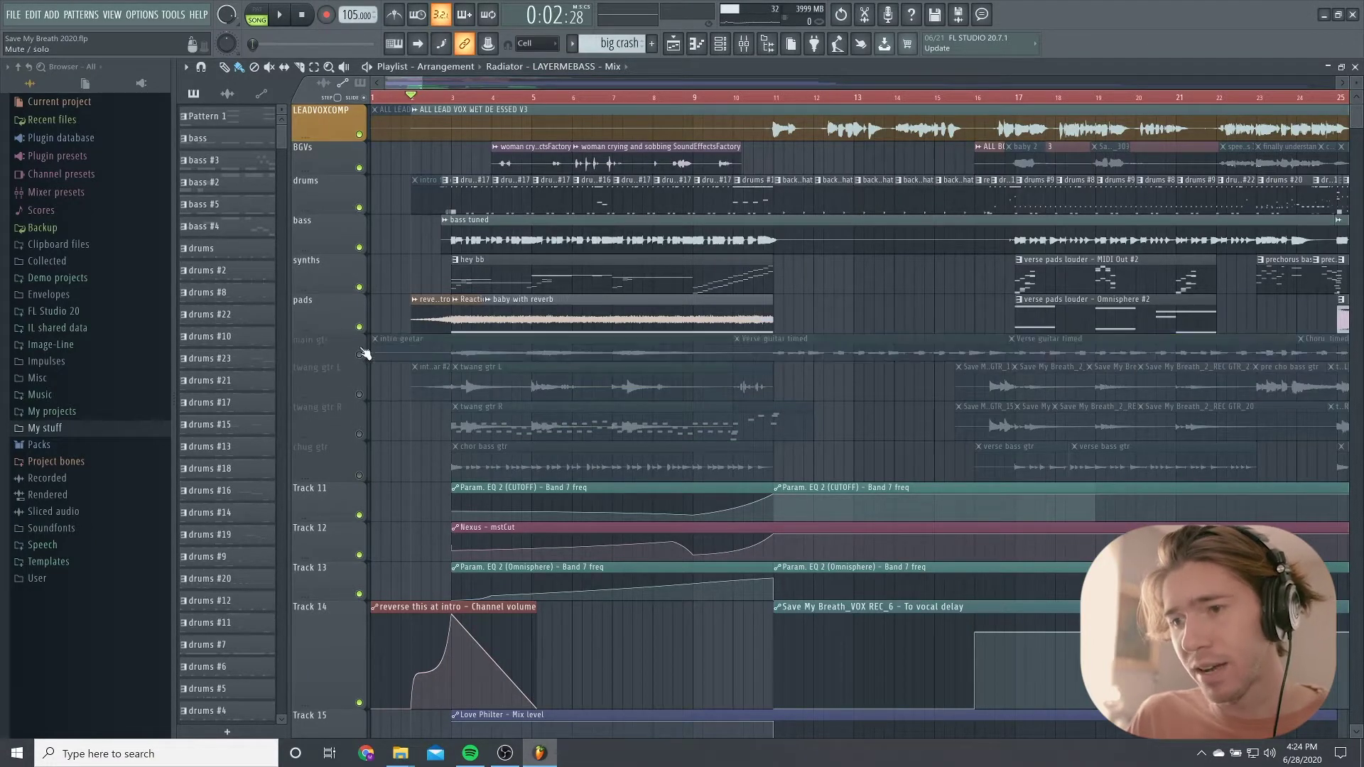
pyautogui.click(359, 327)
pyautogui.click(359, 287)
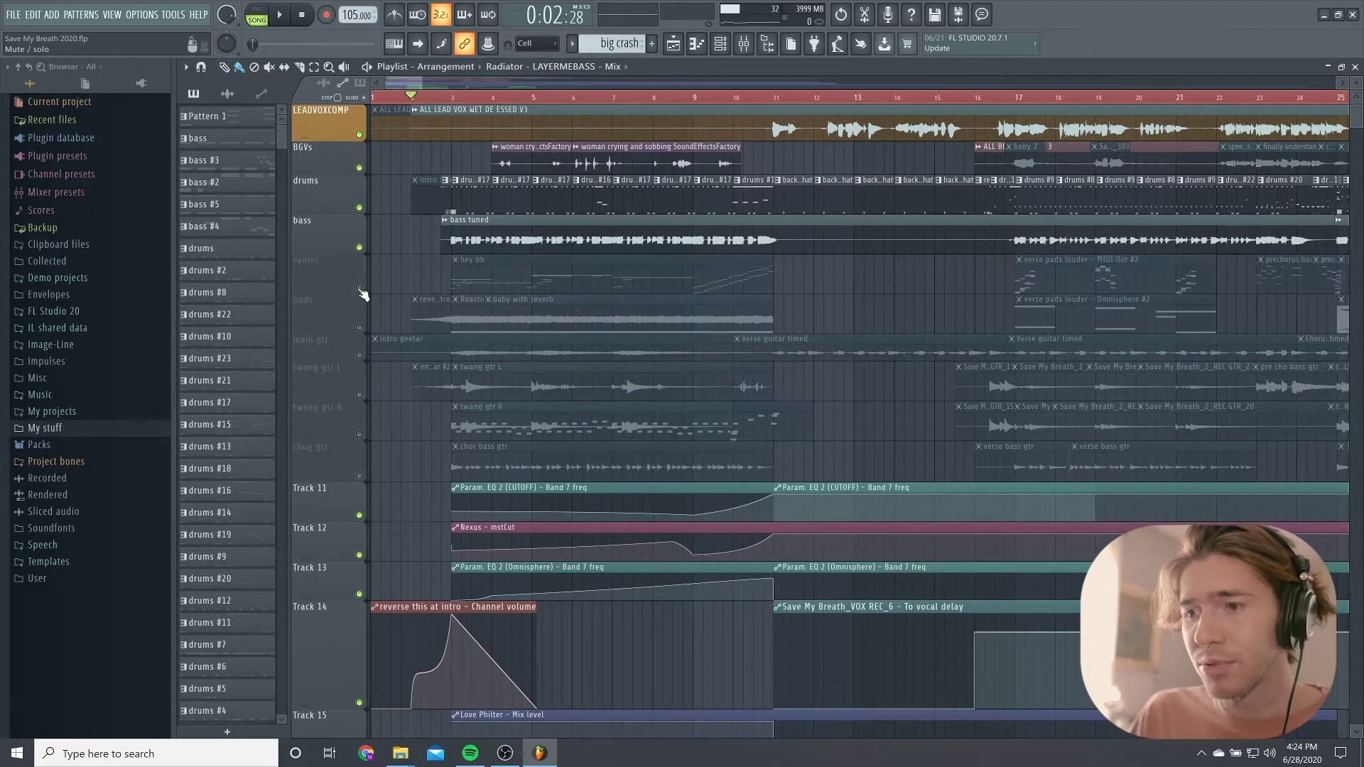
pyautogui.click(360, 248)
pyautogui.click(359, 207)
pyautogui.click(359, 168)
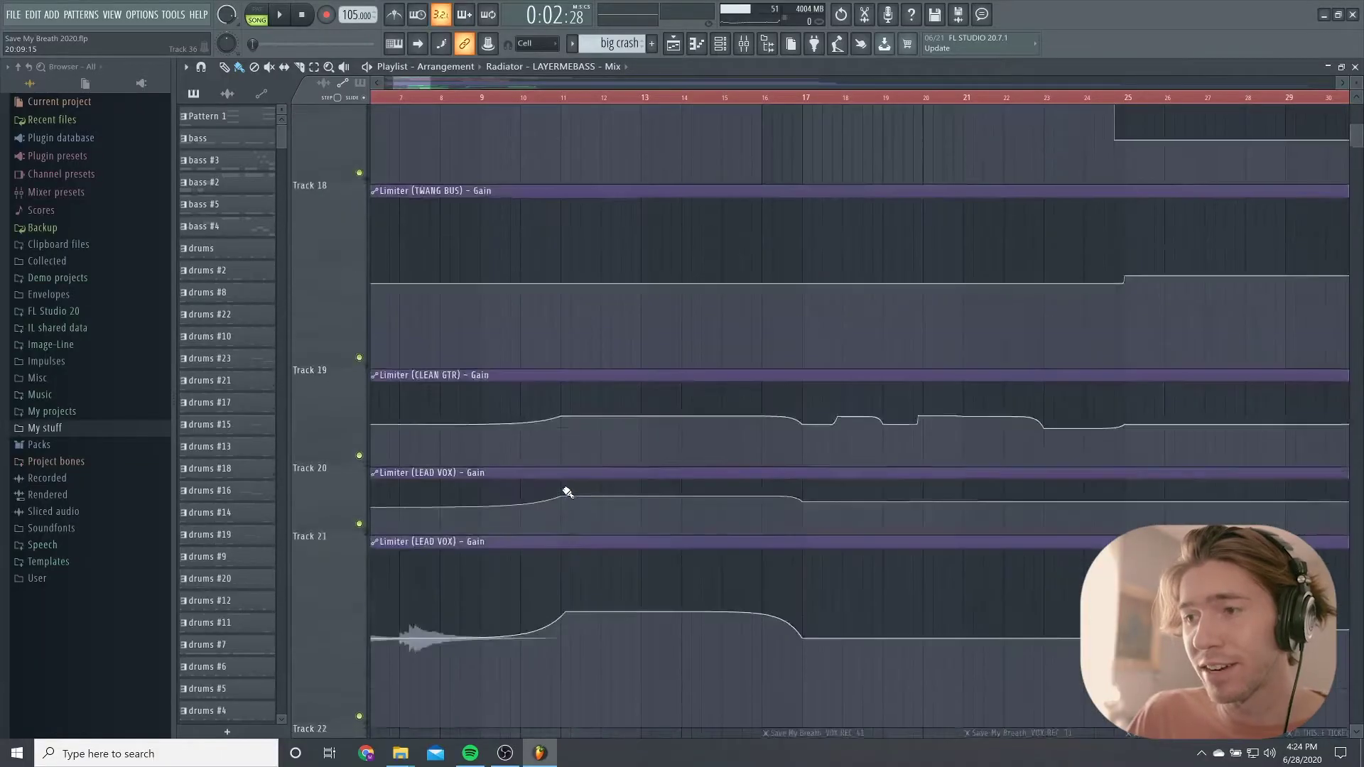
# Play the isolated lead vocal from about bar 10 with the mixer open, then stop playback
pyautogui.scroll(5, 567, 491)
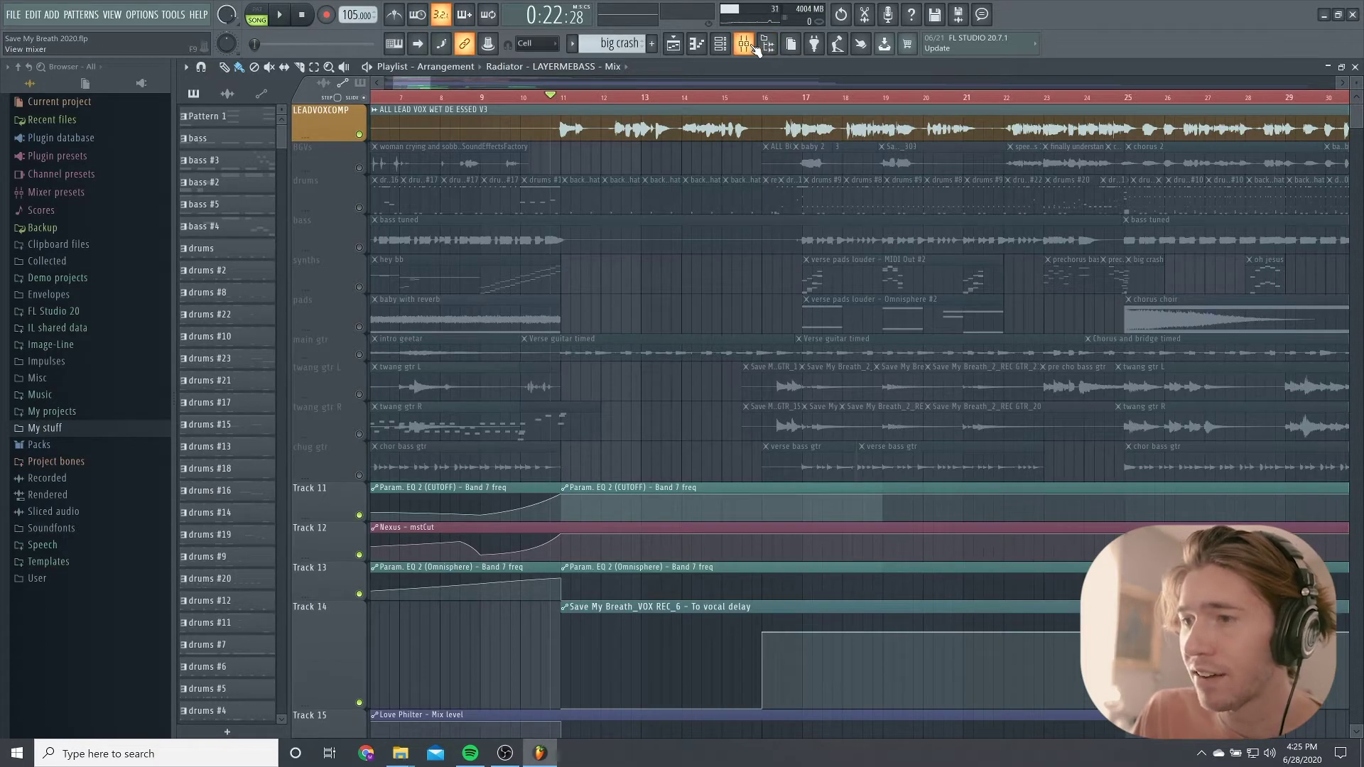
pyautogui.press('space')
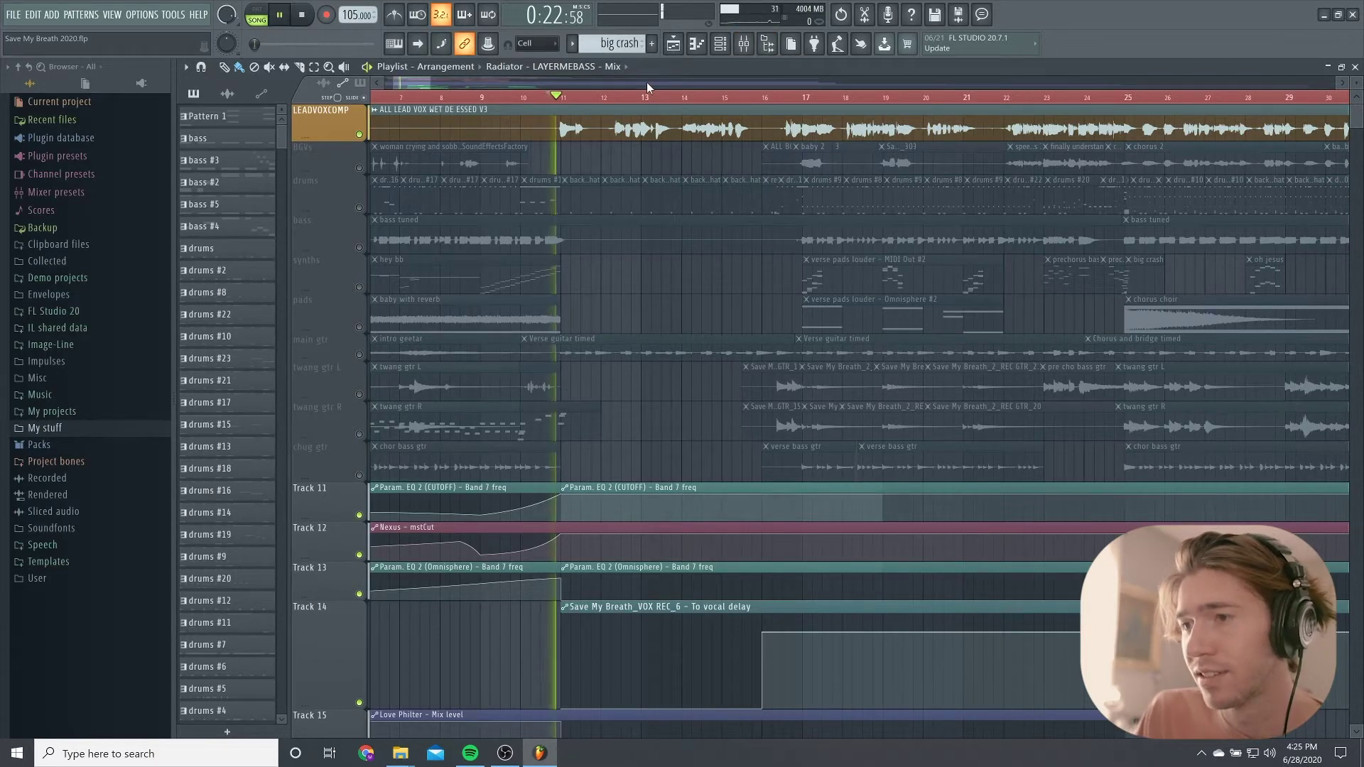
pyautogui.click(745, 43)
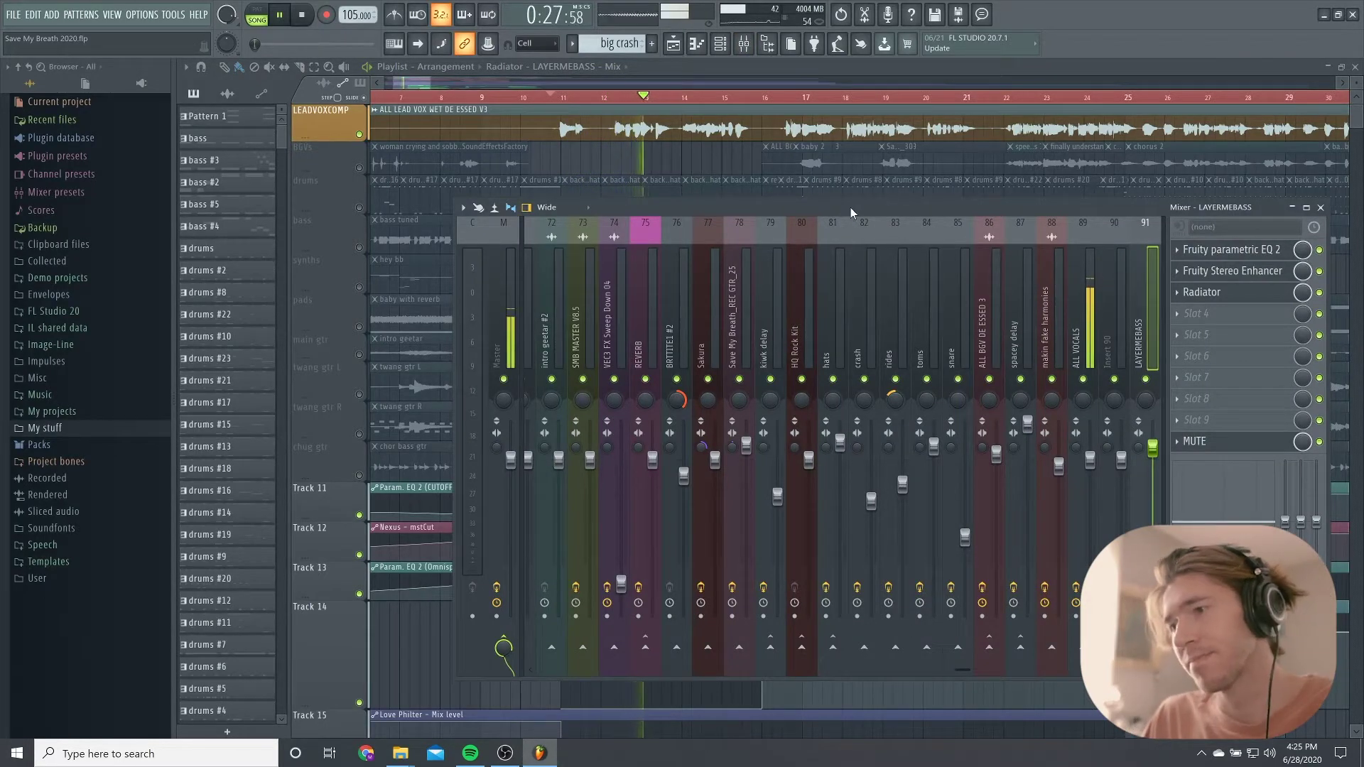
pyautogui.press('space')
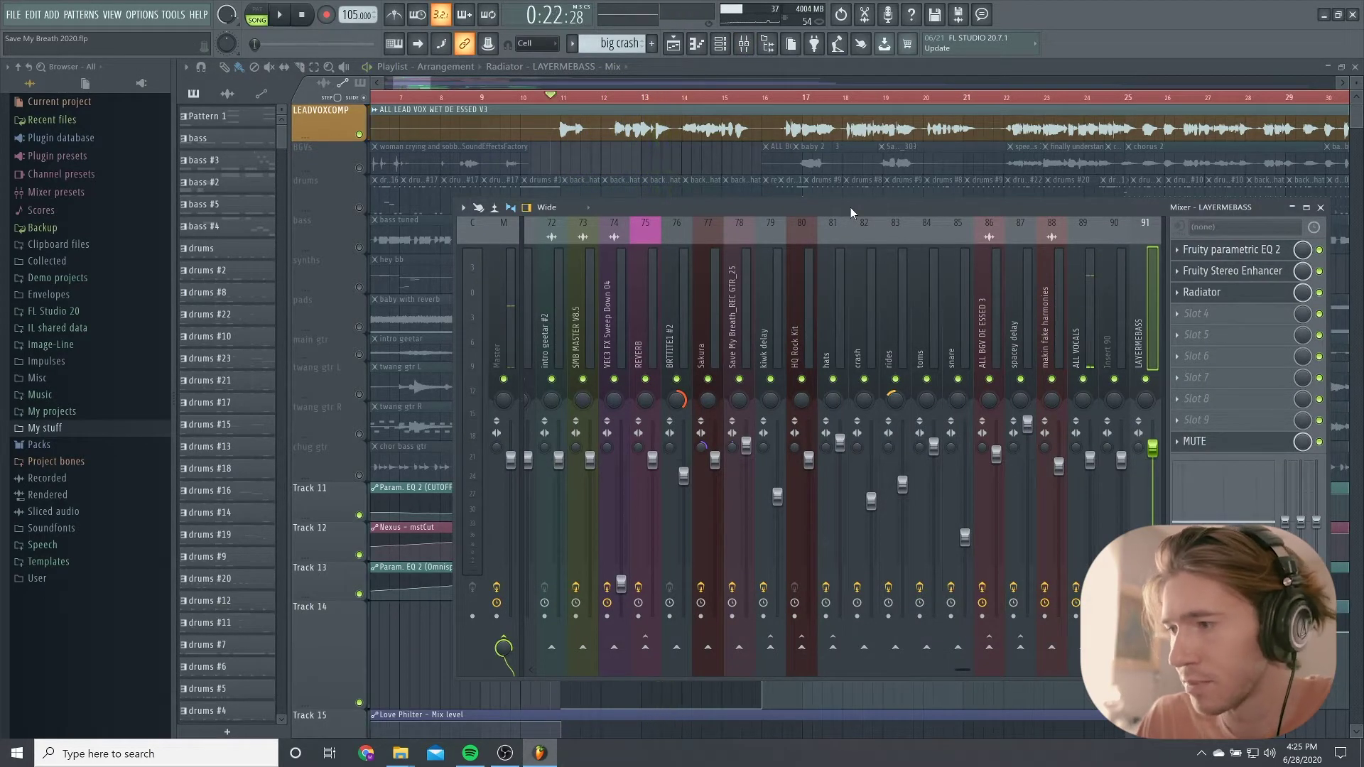
# Start playback of the isolated lead vocal from about bar 16
pyautogui.scroll(5, 930, 267)
pyautogui.click(789, 97)
pyautogui.press('space')
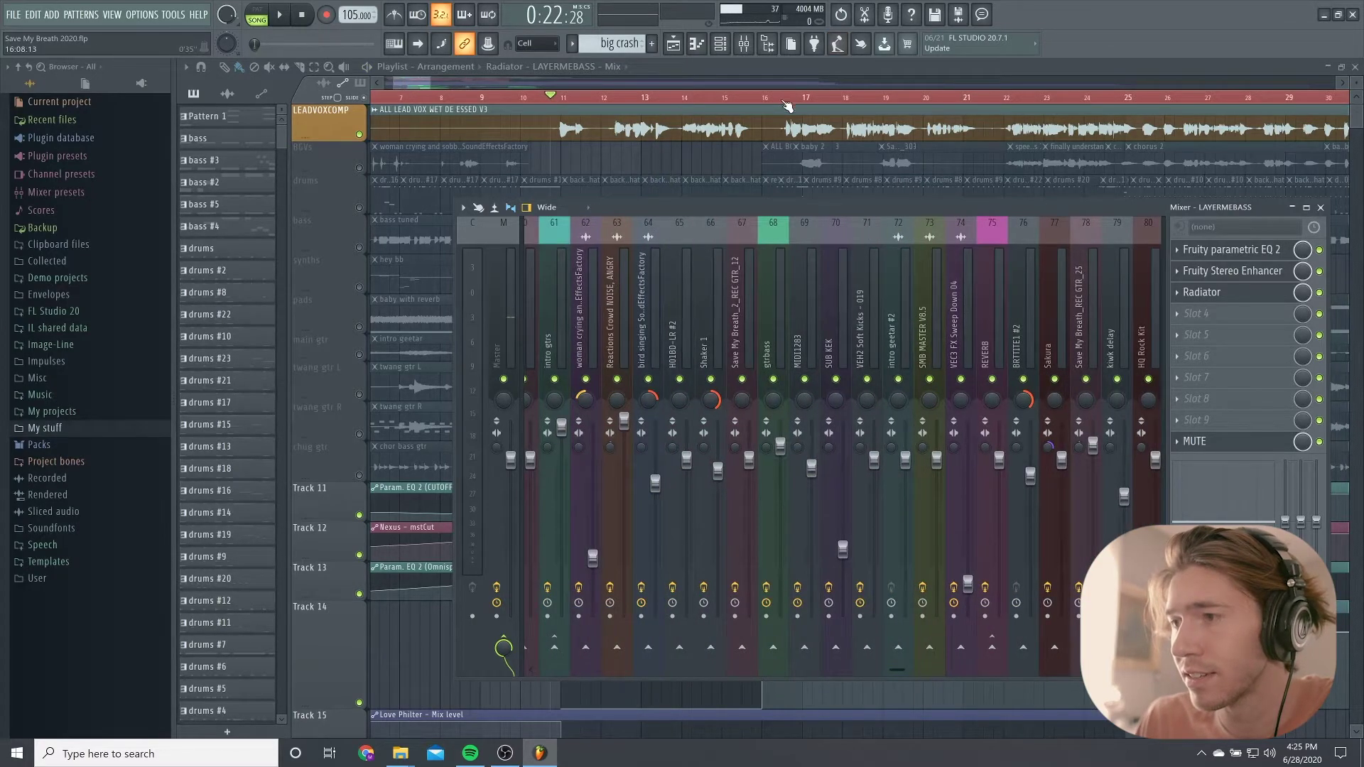
pyautogui.press('F9')
pyautogui.press('F9')
# Find the LEAD VOX mixer track and select it to show its effect chain
pyautogui.scroll(10, 718, 296)
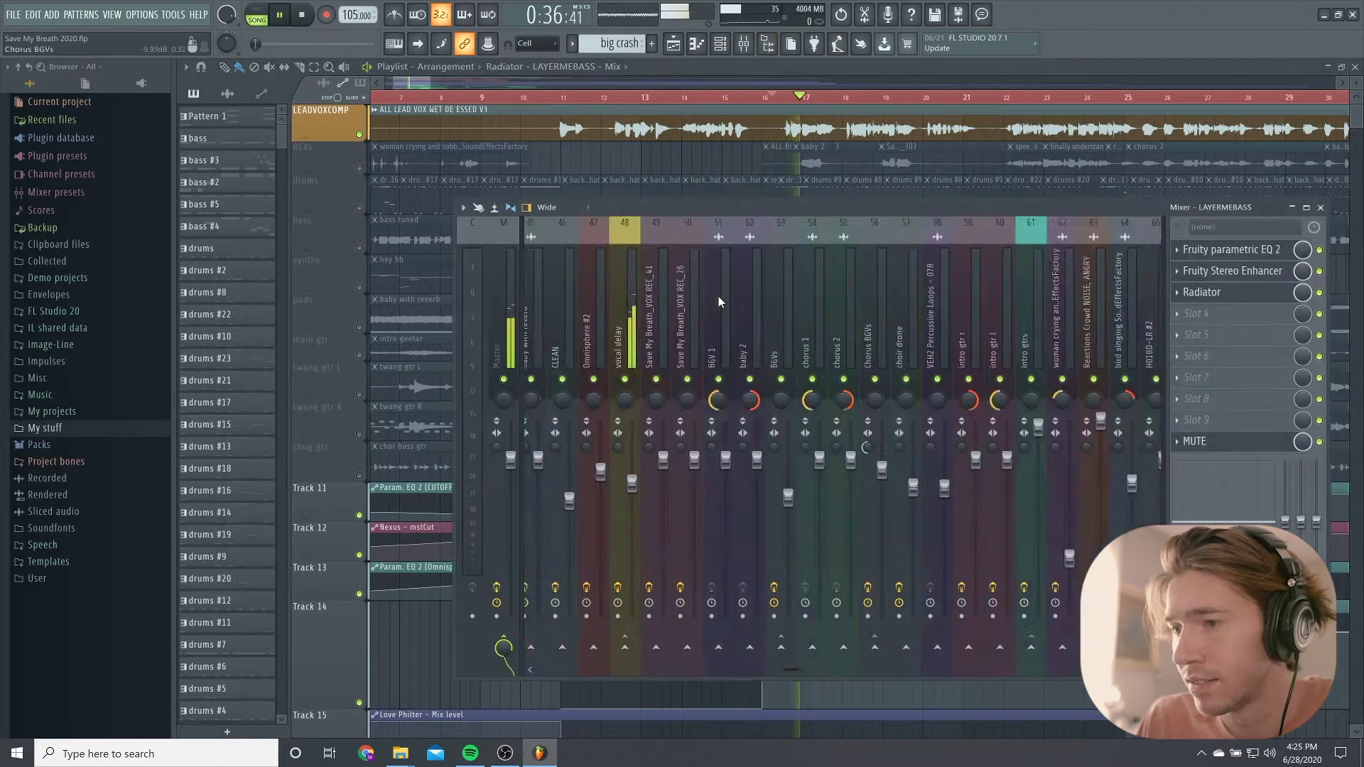
pyautogui.scroll(-9, 719, 329)
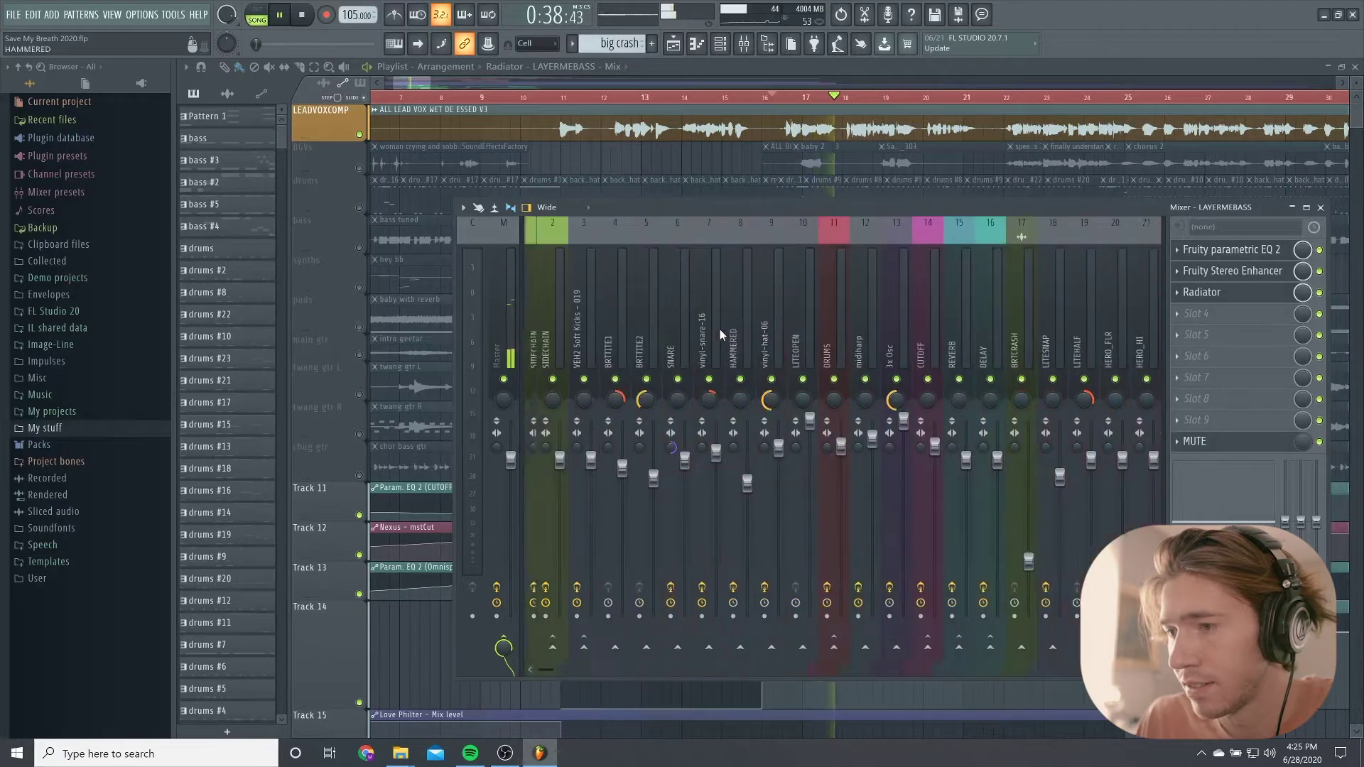
pyautogui.scroll(6, 719, 330)
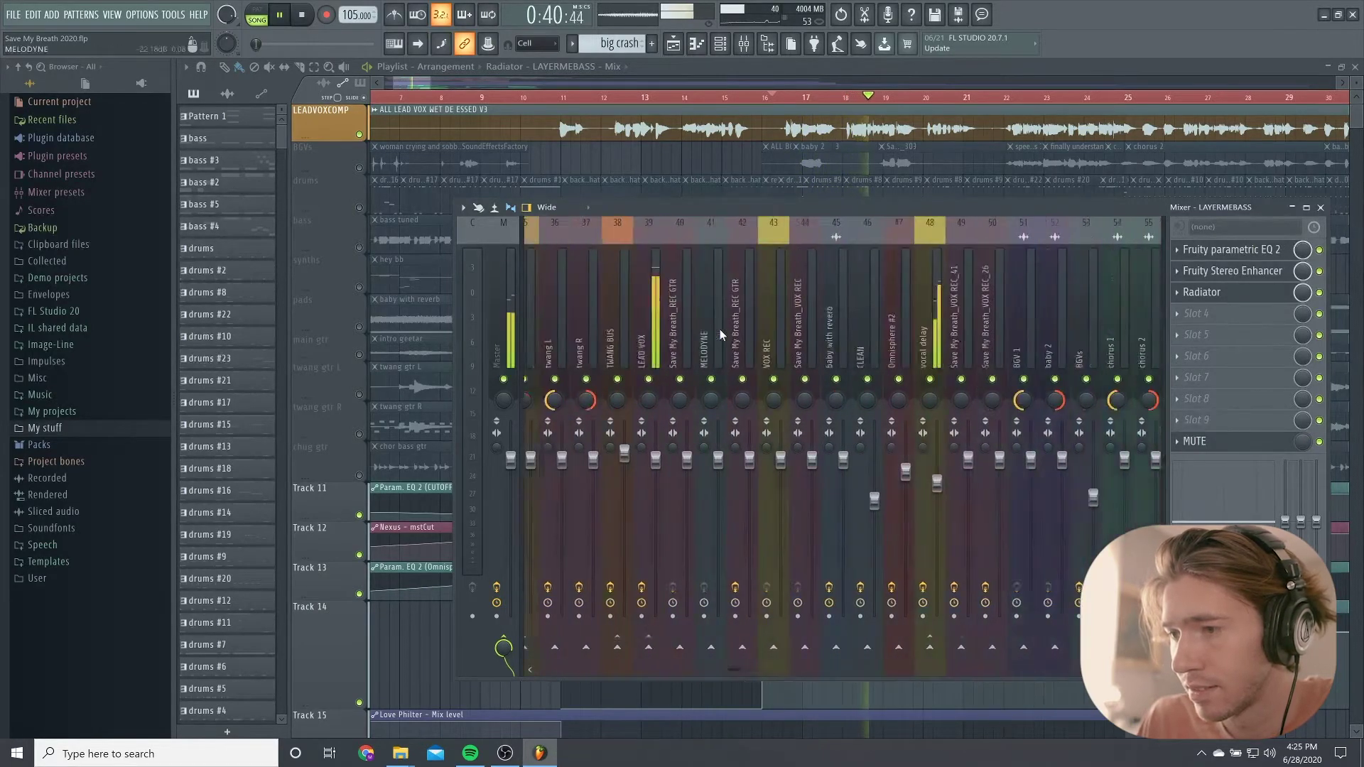
pyautogui.click(744, 340)
pyautogui.scroll(-1, 743, 339)
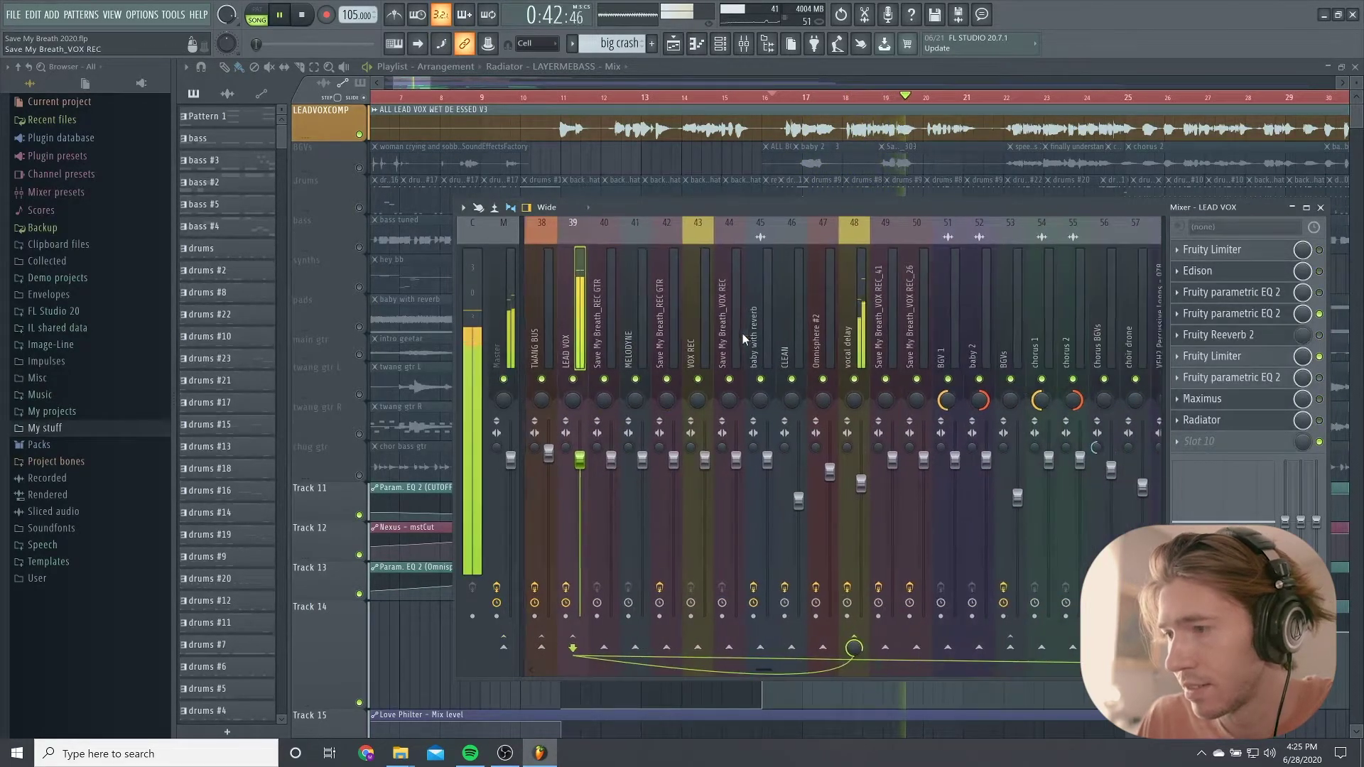
# Review the vocal delay's Fruity Stereo Enhancer and the LEAD VOX track's Fruity parametric EQ 2 effects against the playing vocal
pyautogui.press('space')
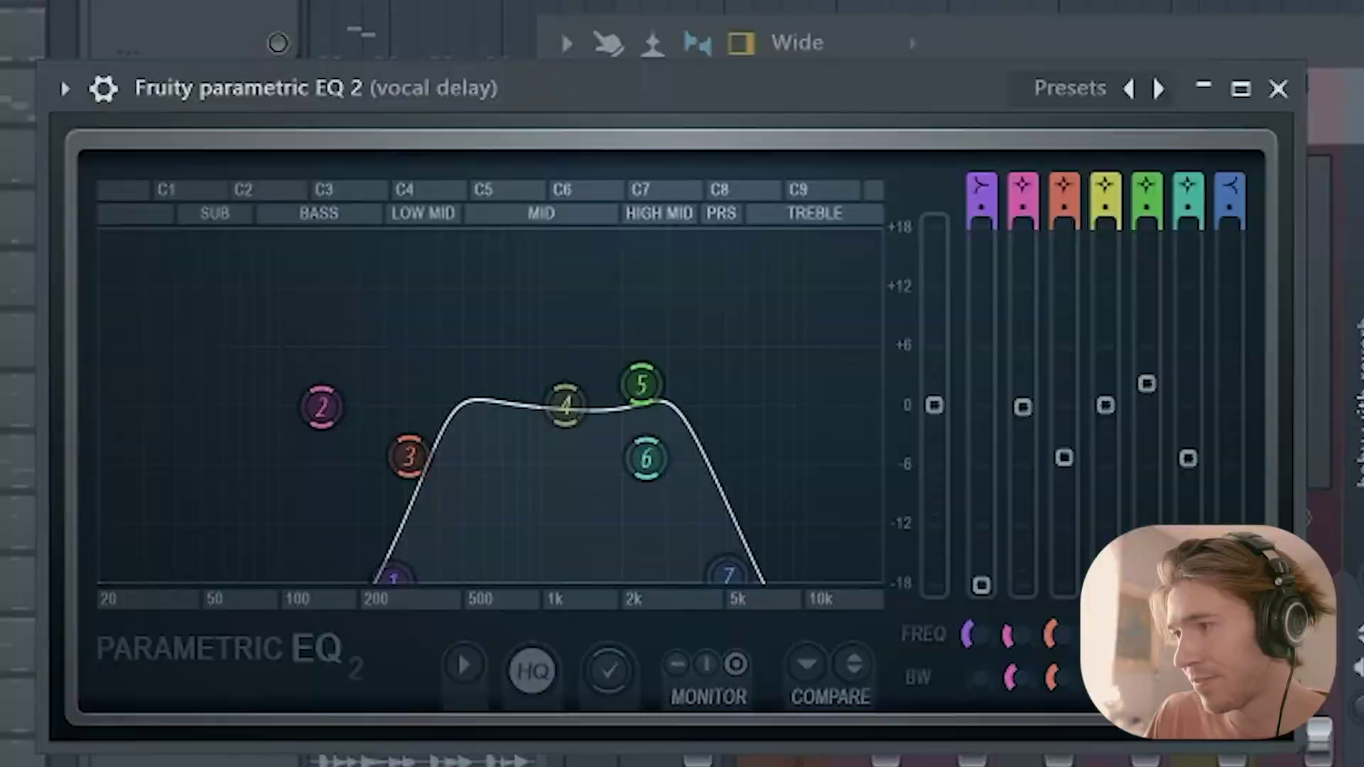
pyautogui.click(1243, 292)
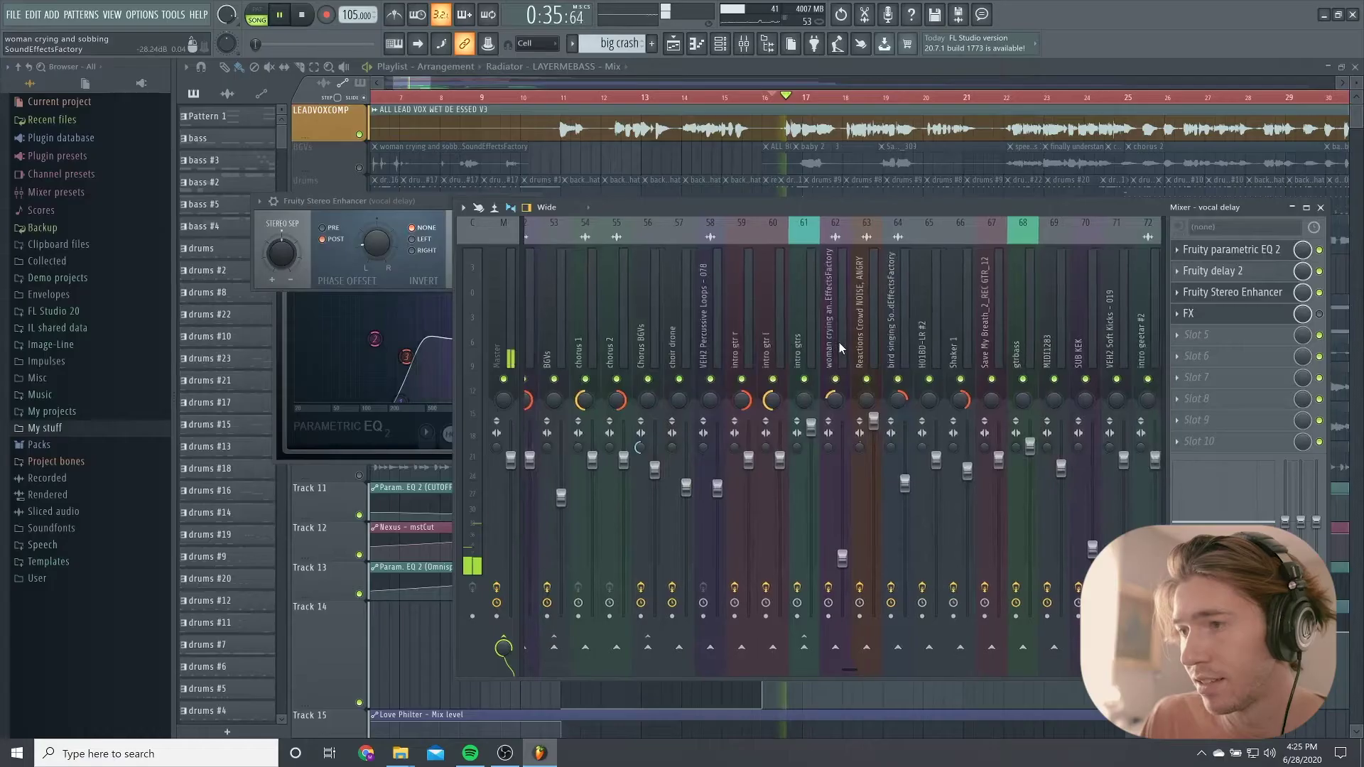
pyautogui.click(834, 267)
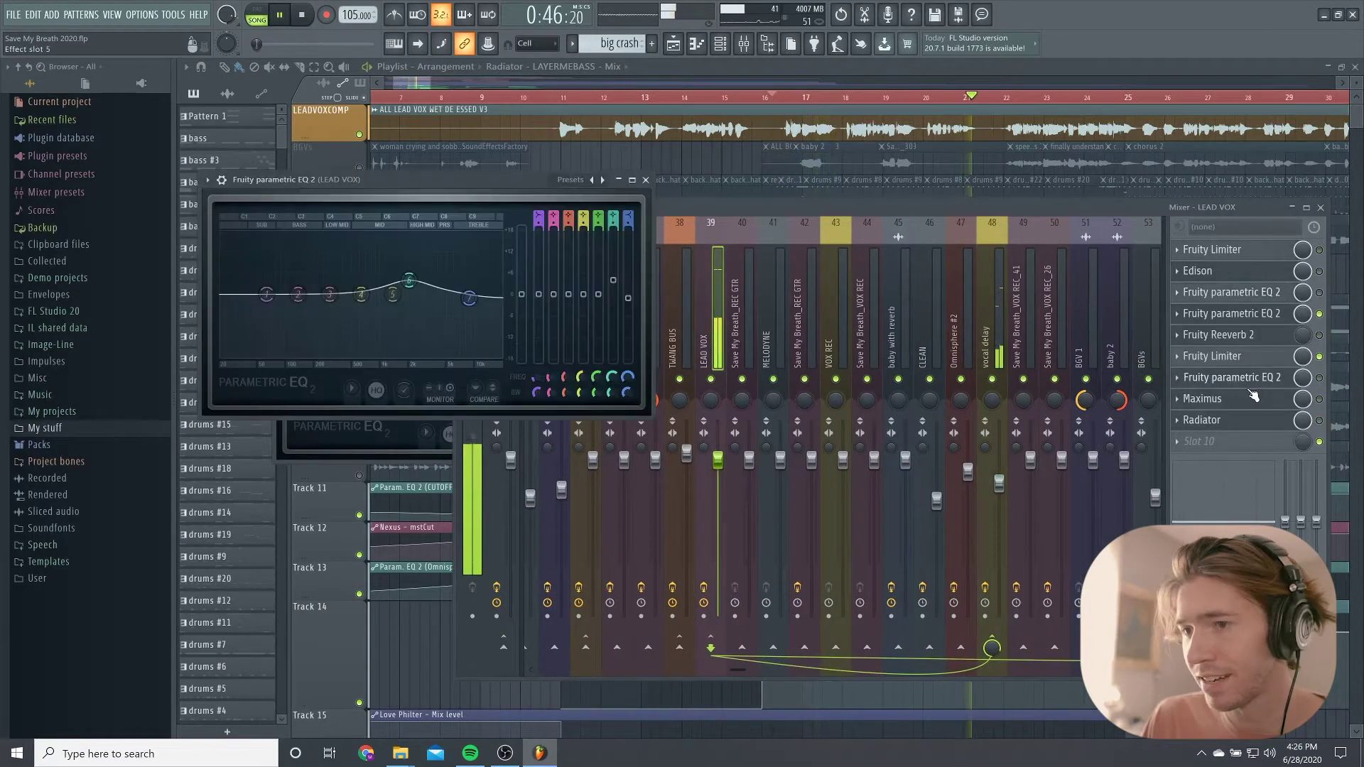
pyautogui.click(1229, 377)
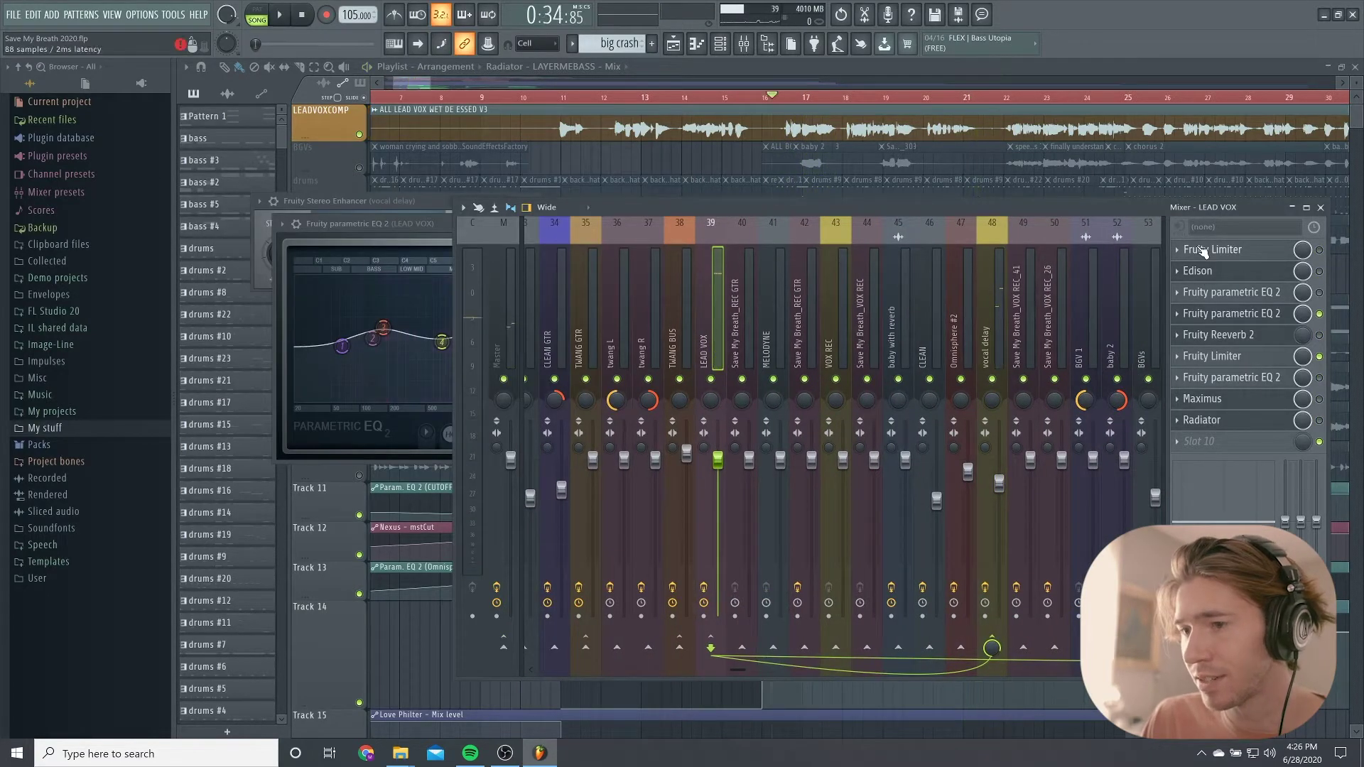
pyautogui.click(1253, 321)
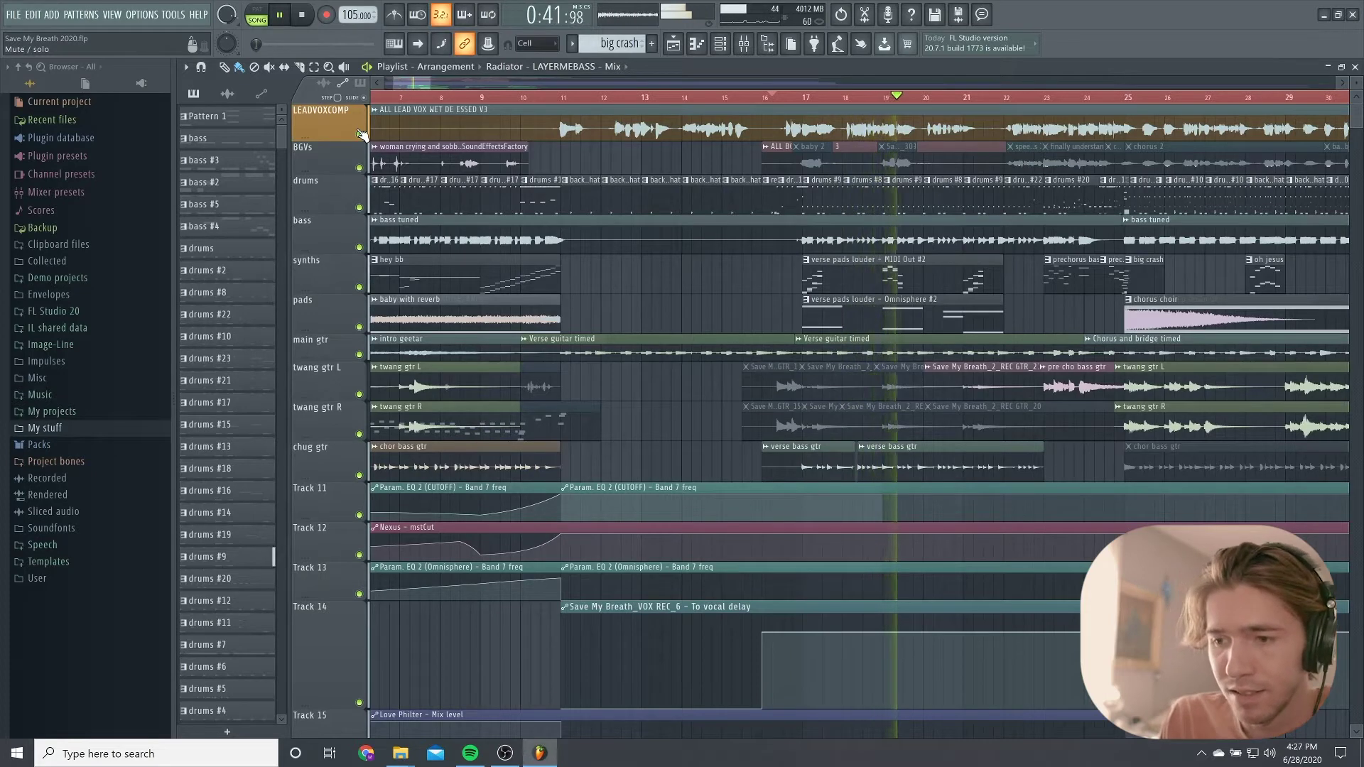
# Stop playback and mute all tracks from chug gtr up to BGVs again, keeping only LEADVOXCOMP audible
pyautogui.press('space')
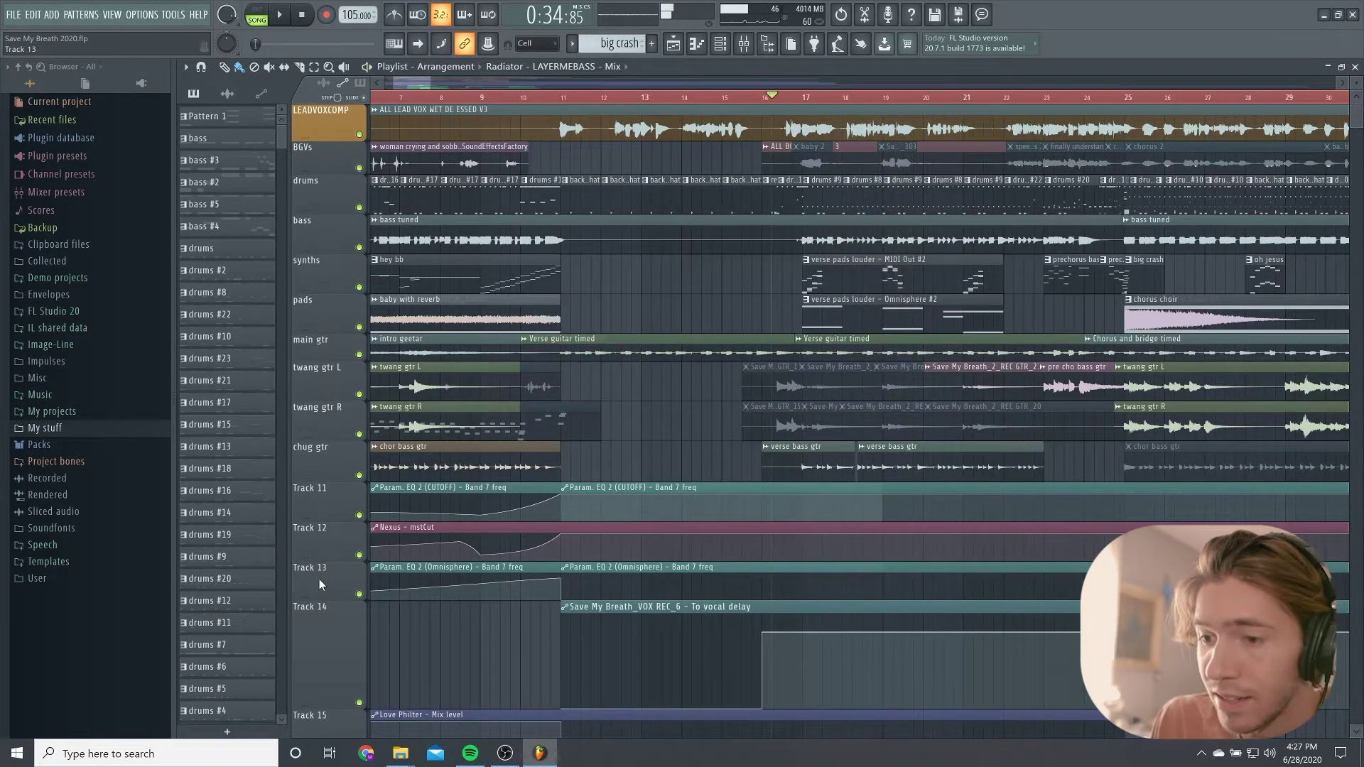
pyautogui.click(359, 475)
pyautogui.moveTo(359, 434); pyautogui.dragTo(356, 170)
pyautogui.click(358, 169)
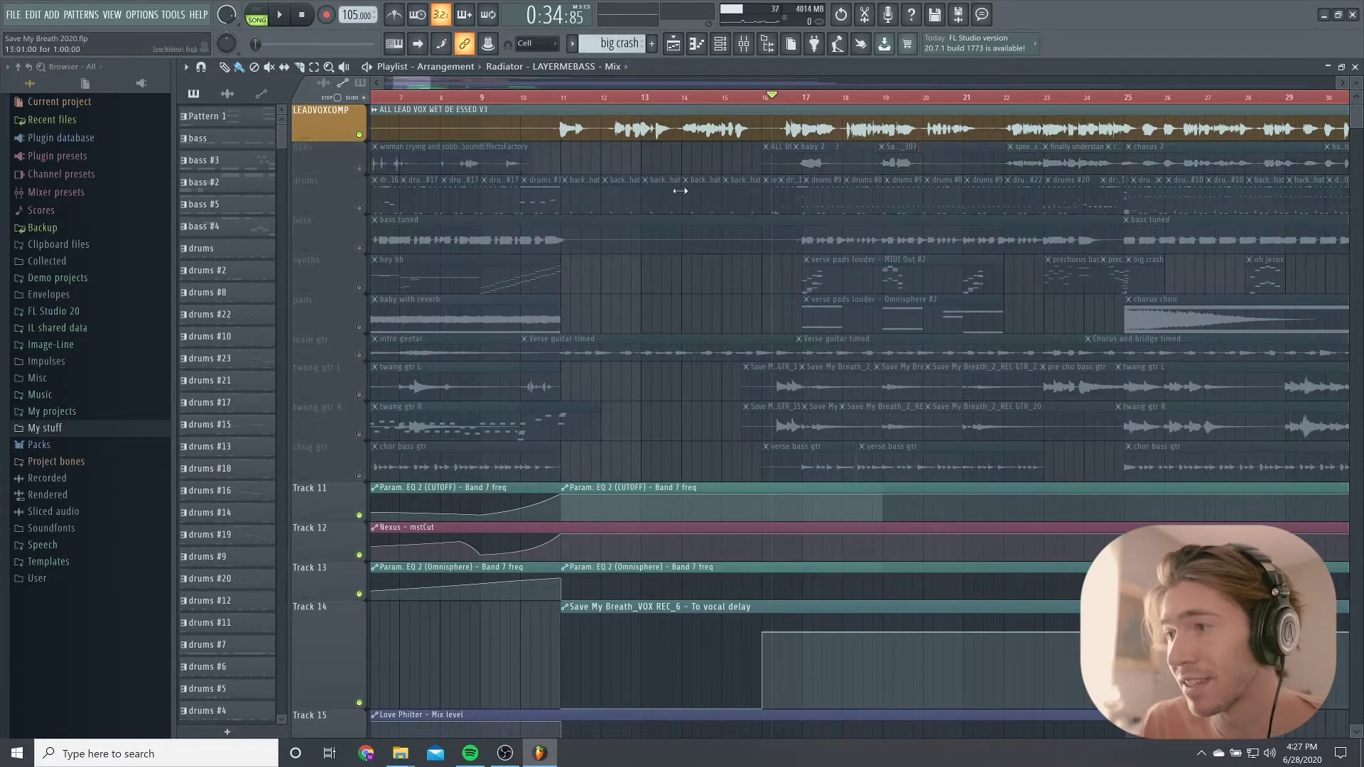
# Open the mixer and bring the vocal delay track and its neighbouring vocal tracks into view
pyautogui.hscroll(2, 817, 171)
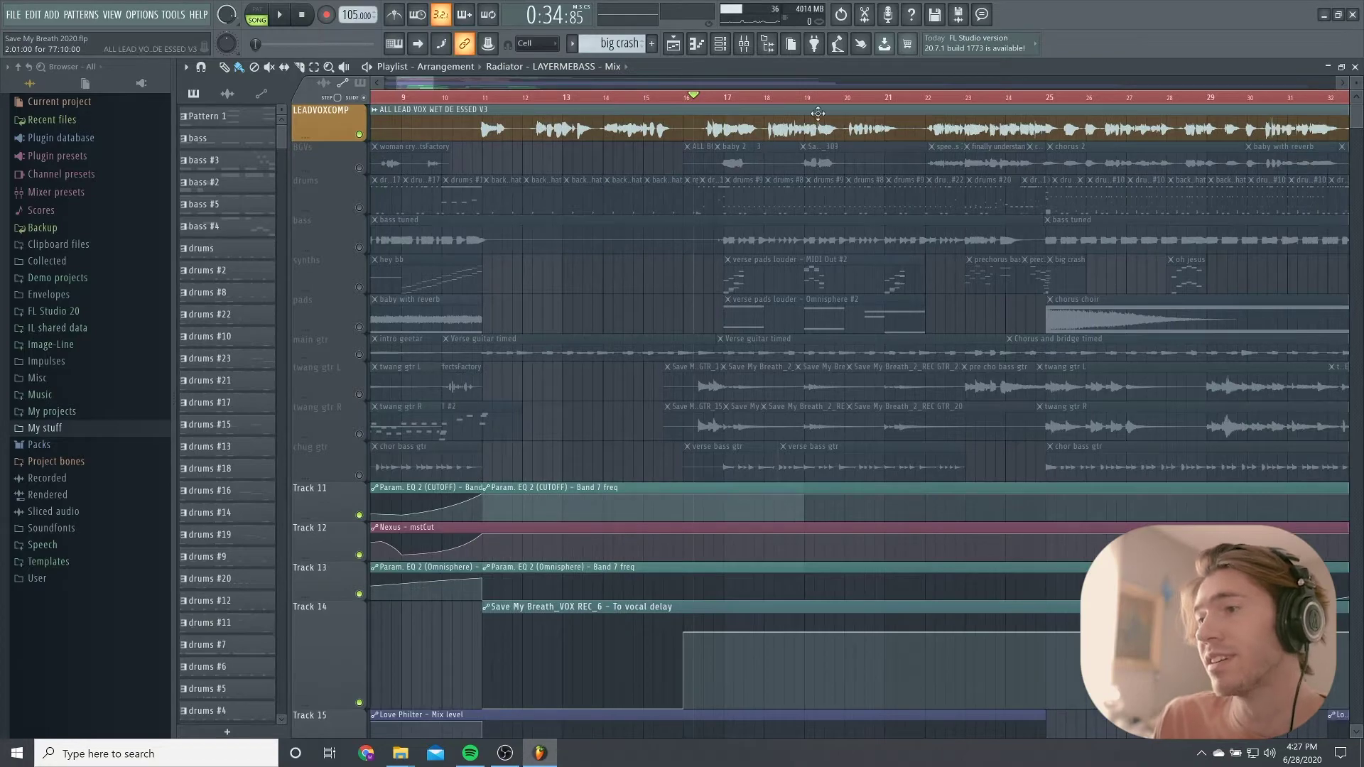
pyautogui.hscroll(2, 818, 114)
pyautogui.click(744, 46)
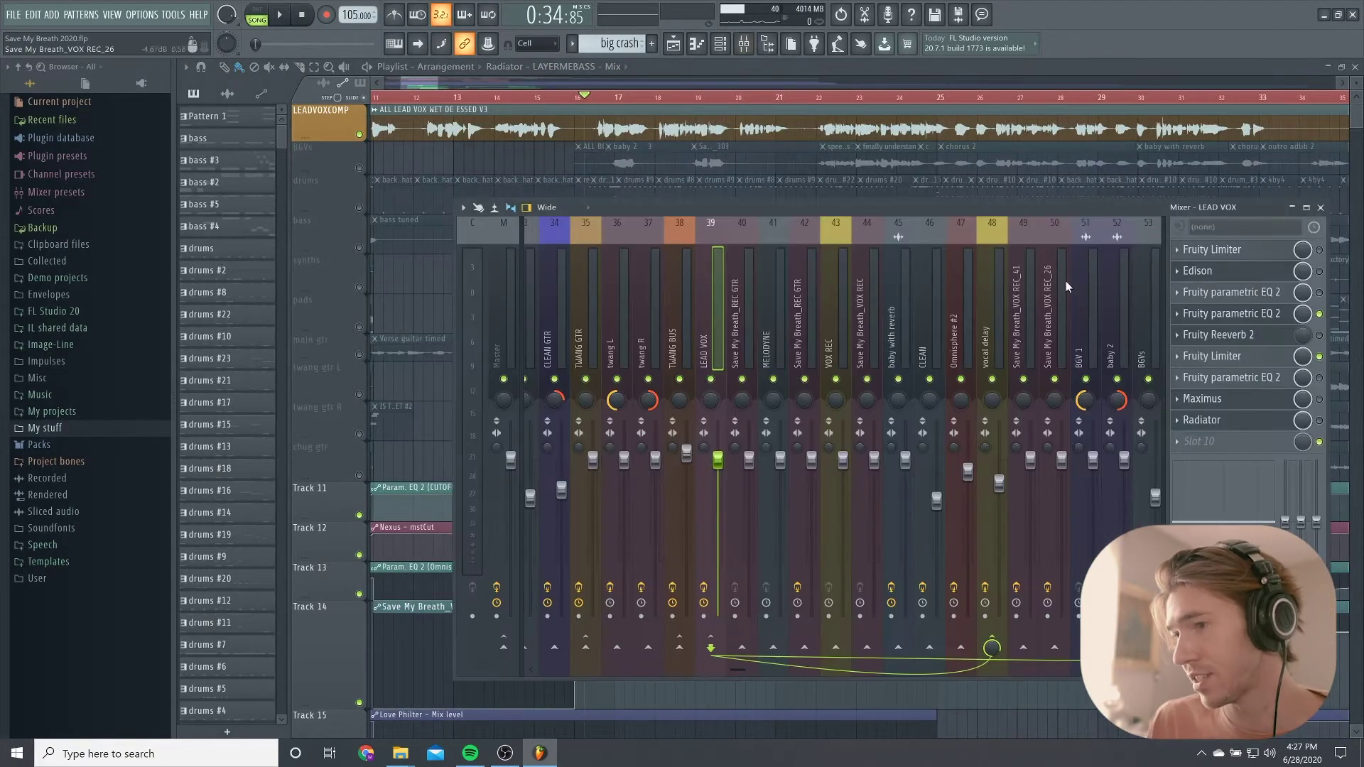
pyautogui.hscroll(4, 957, 323)
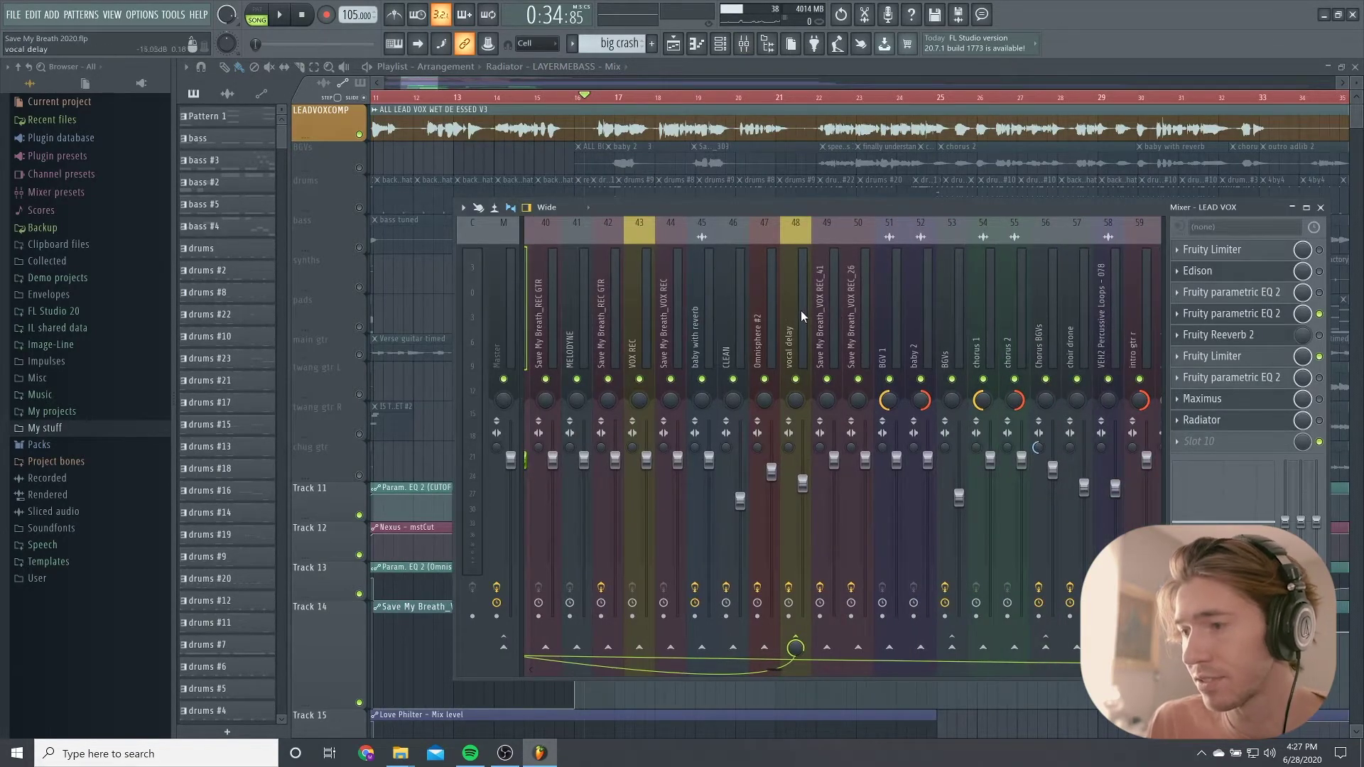
# Play the isolated lead vocal from about bar 40, stop it, and inspect the preceding bridge section
pyautogui.press('space')
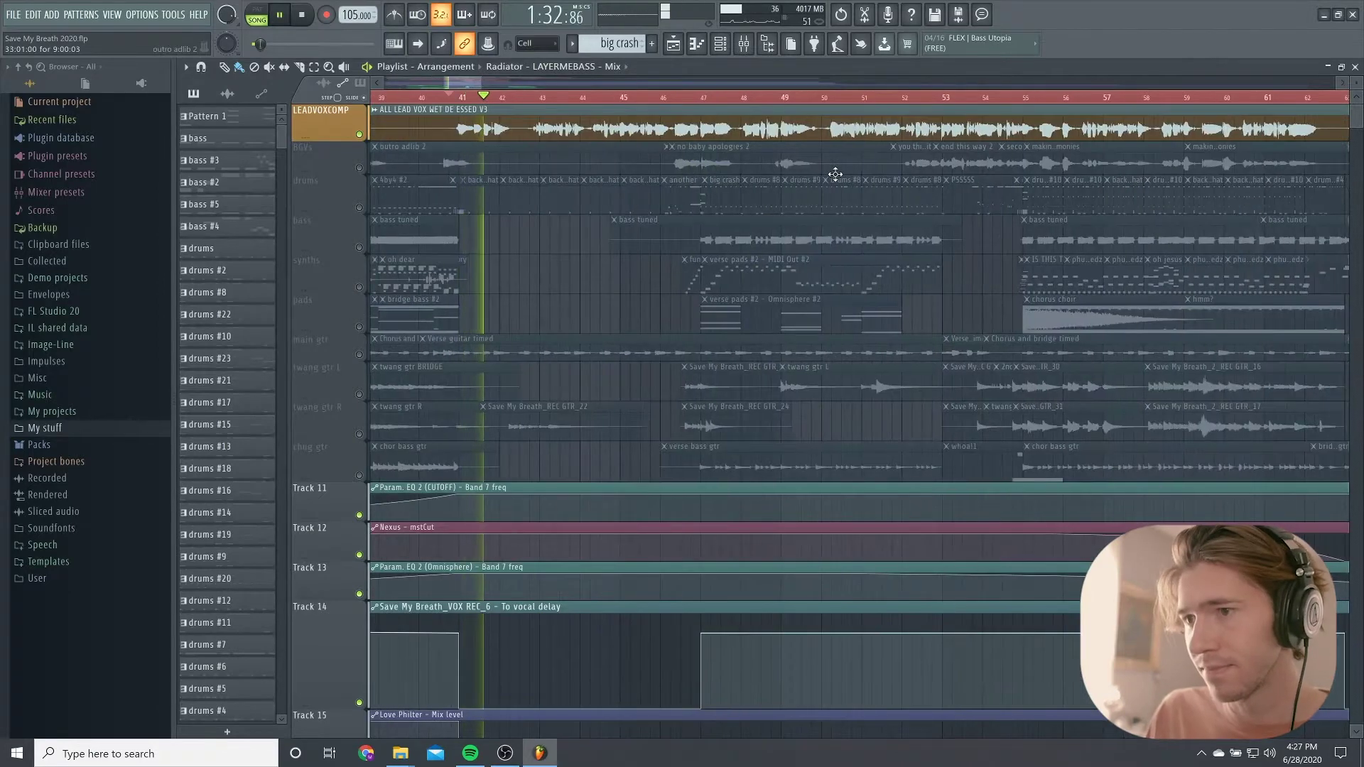
pyautogui.hscroll(-3, 492, 179)
pyautogui.press('space')
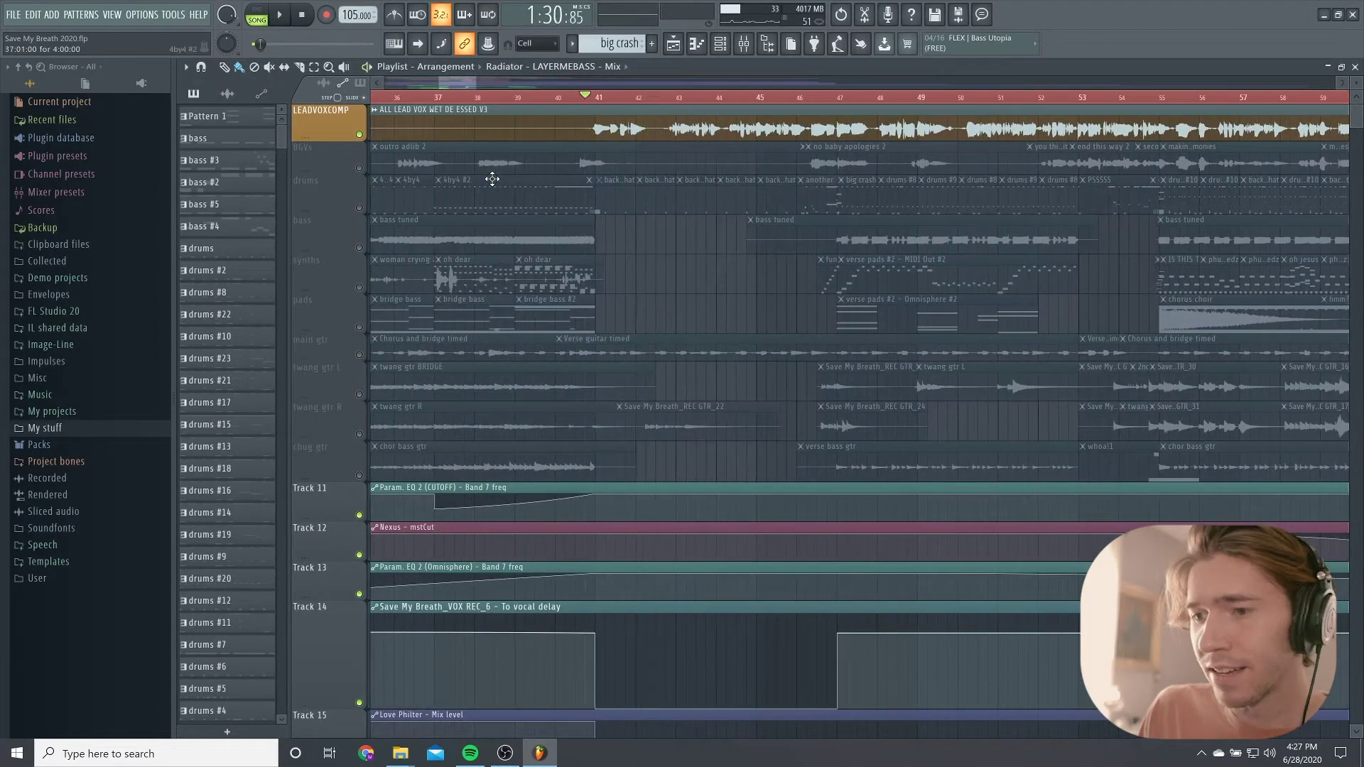
pyautogui.hscroll(-4, 594, 103)
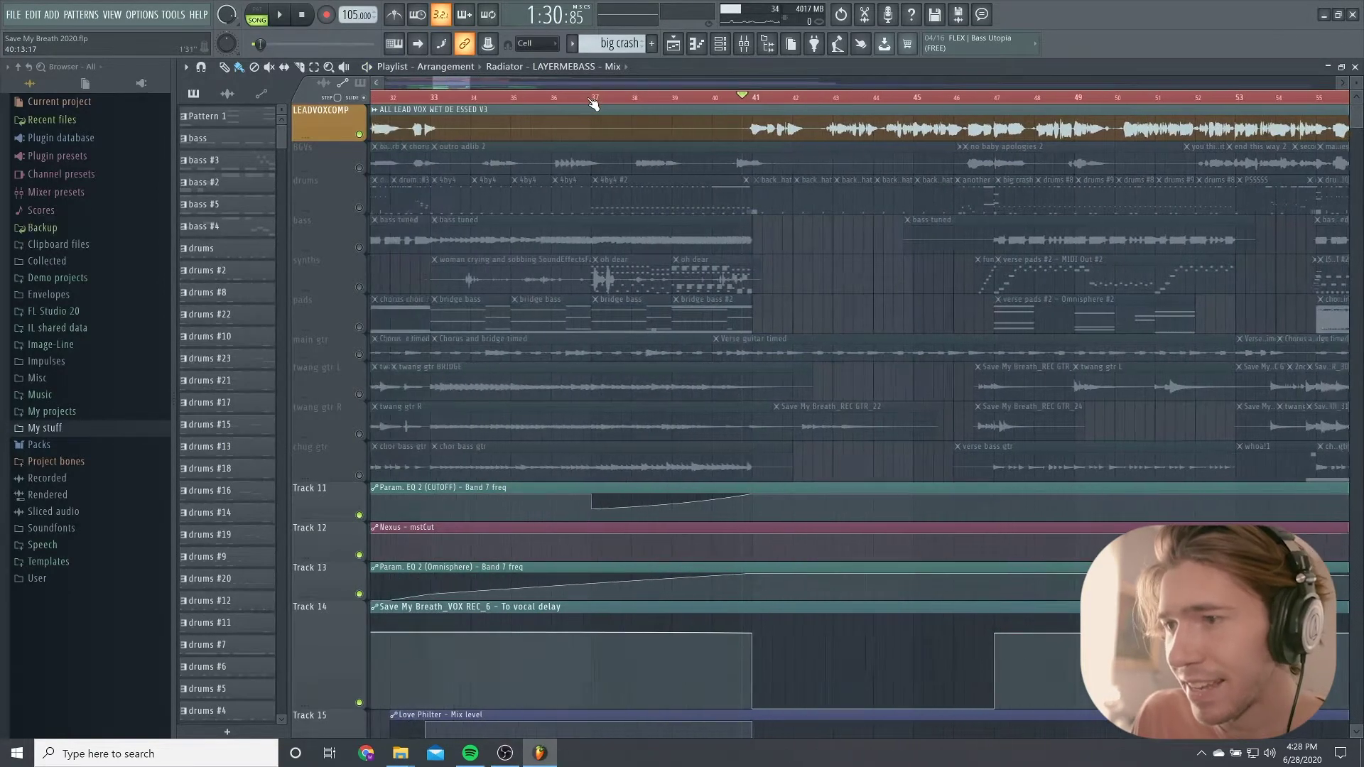
pyautogui.hscroll(1, 594, 103)
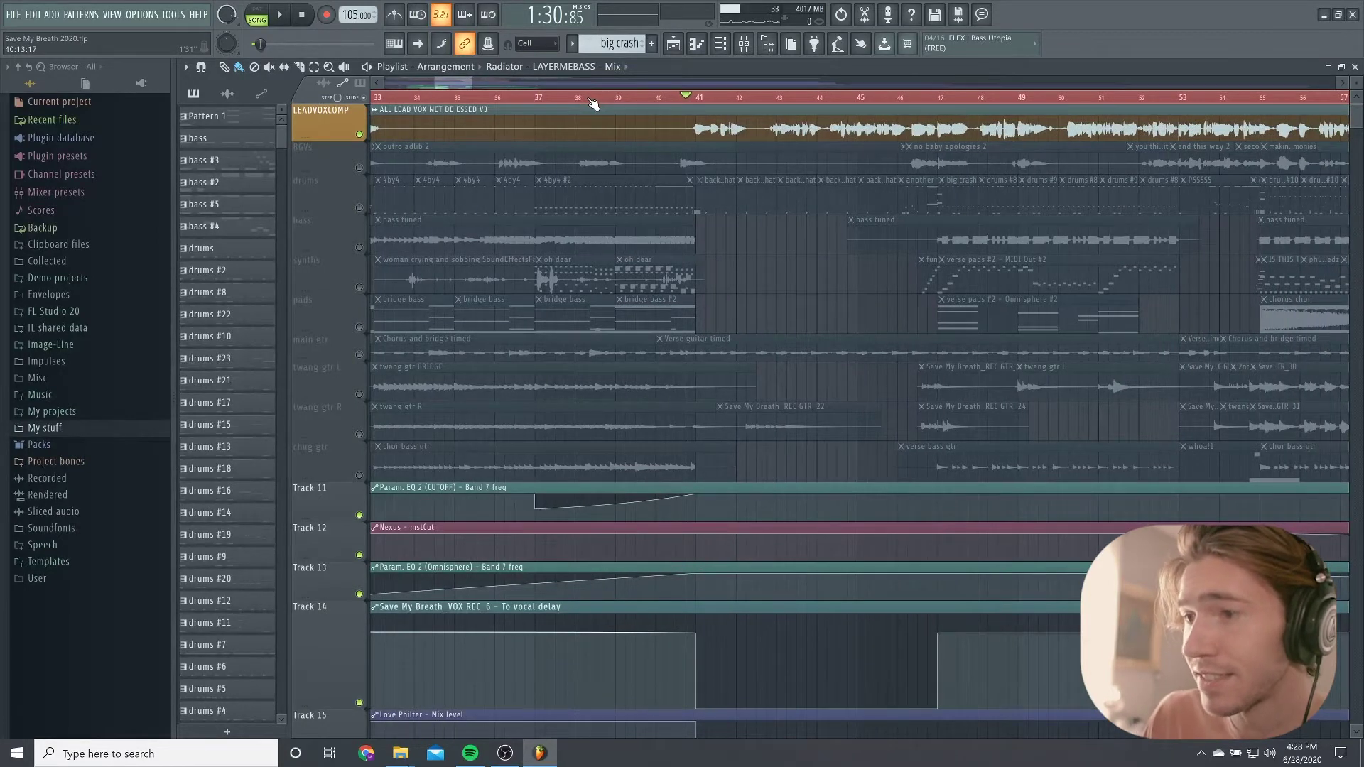
# Unmute all tracks at once and play the full mix from about bar 32
pyautogui.rightClick(360, 135)
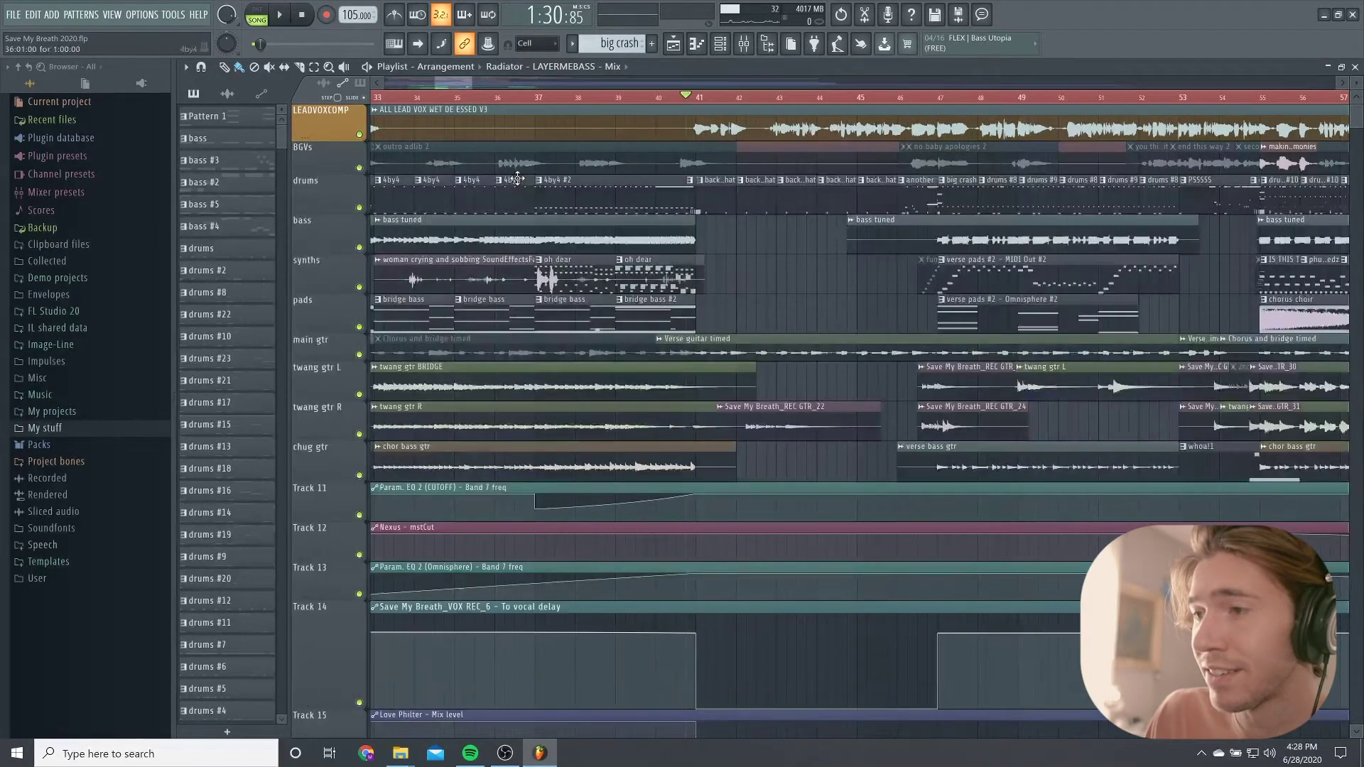
pyautogui.hscroll(-7, 622, 108)
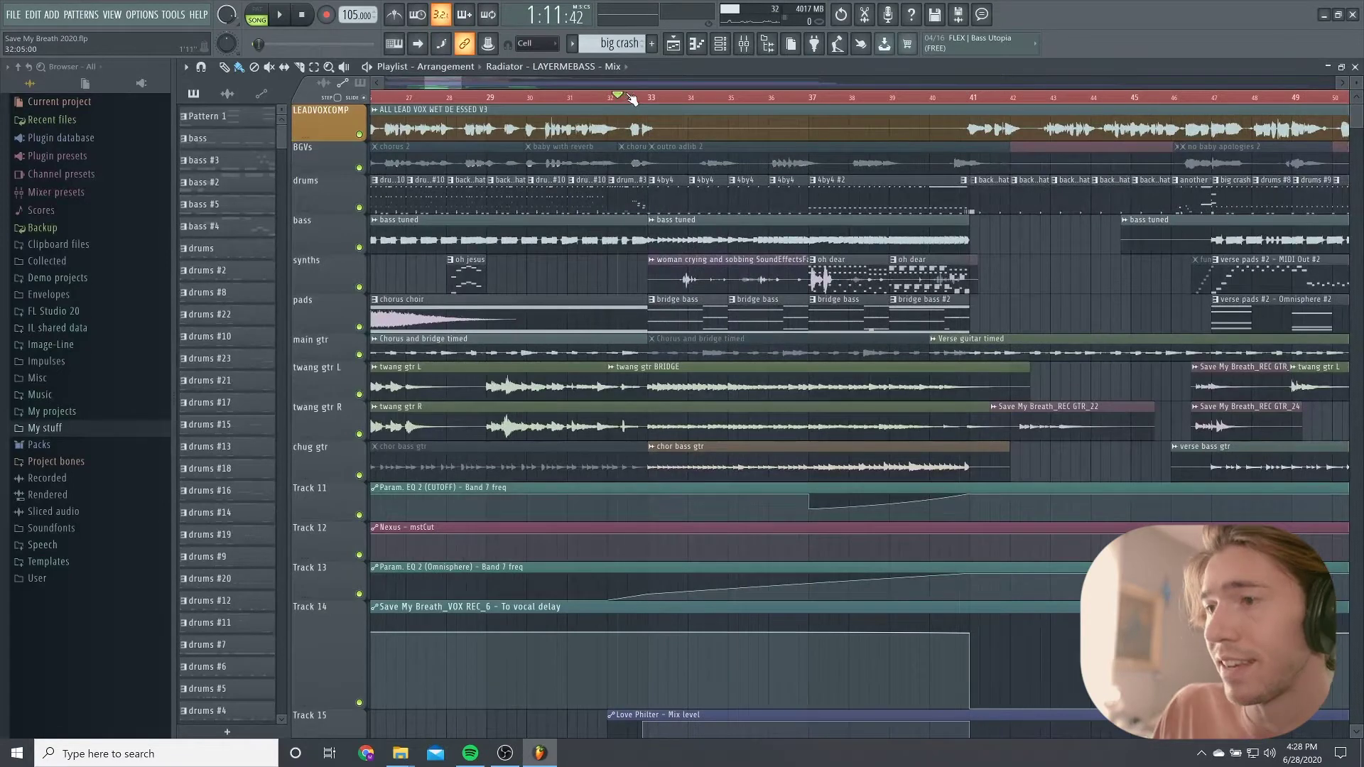
pyautogui.press('space')
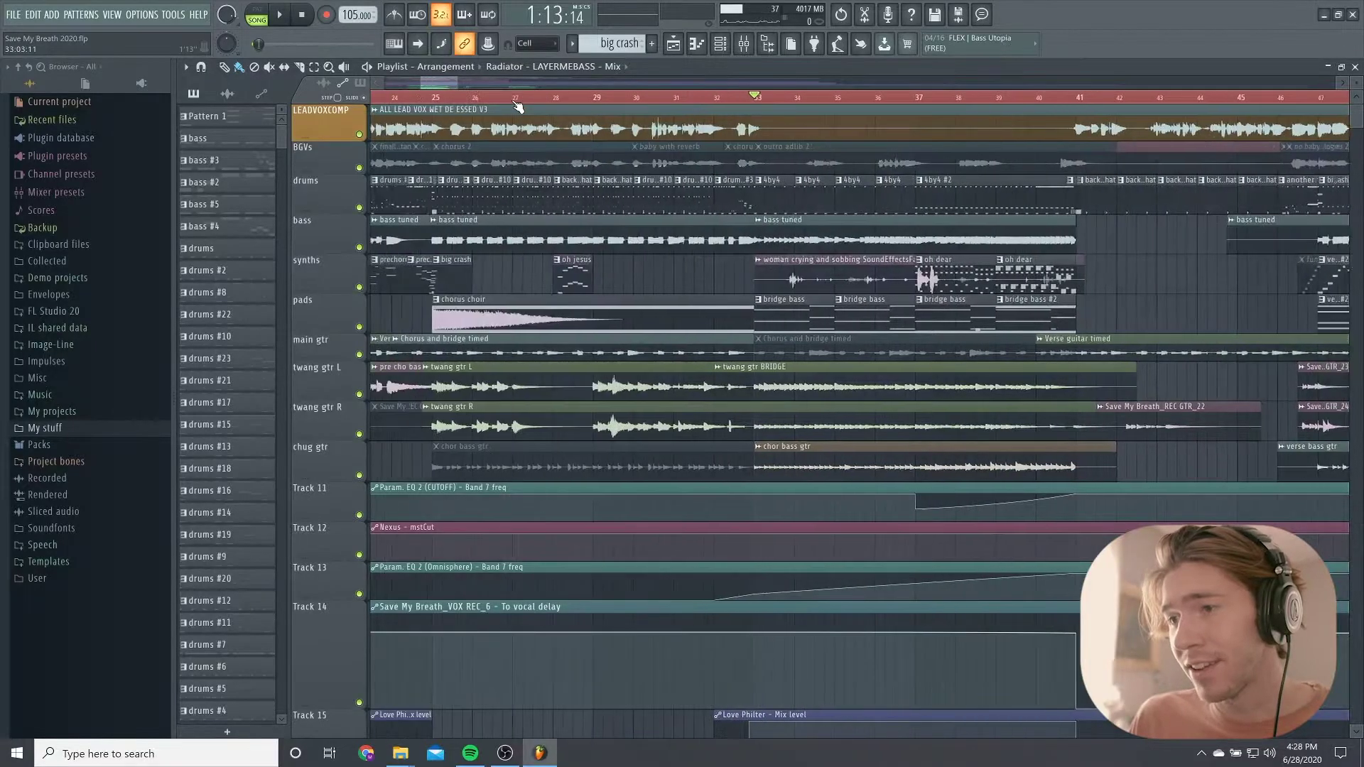
# Play the full arrangement from bar 22, toggle the LEADVOXCOMP track's mute switch, and stop playback
pyautogui.scroll(3, 516, 105)
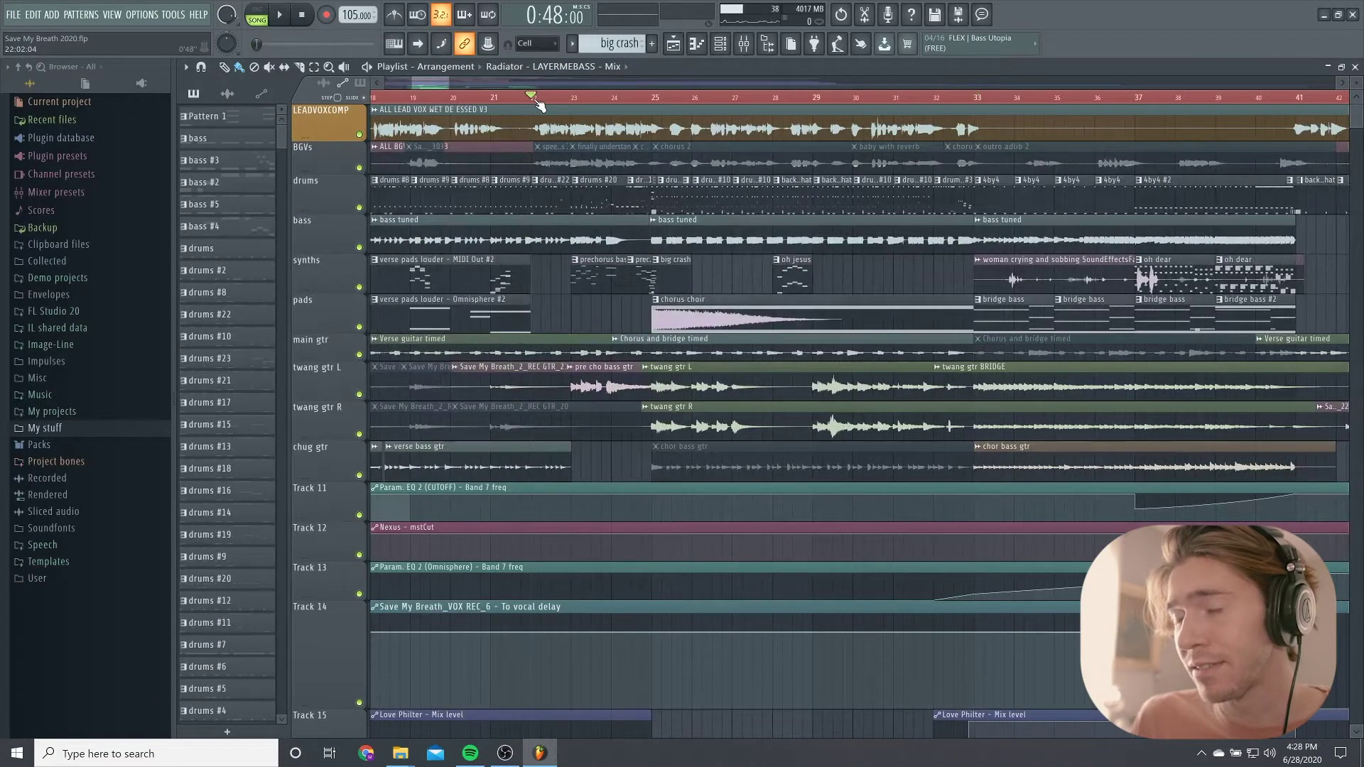
pyautogui.scroll(8, 540, 105)
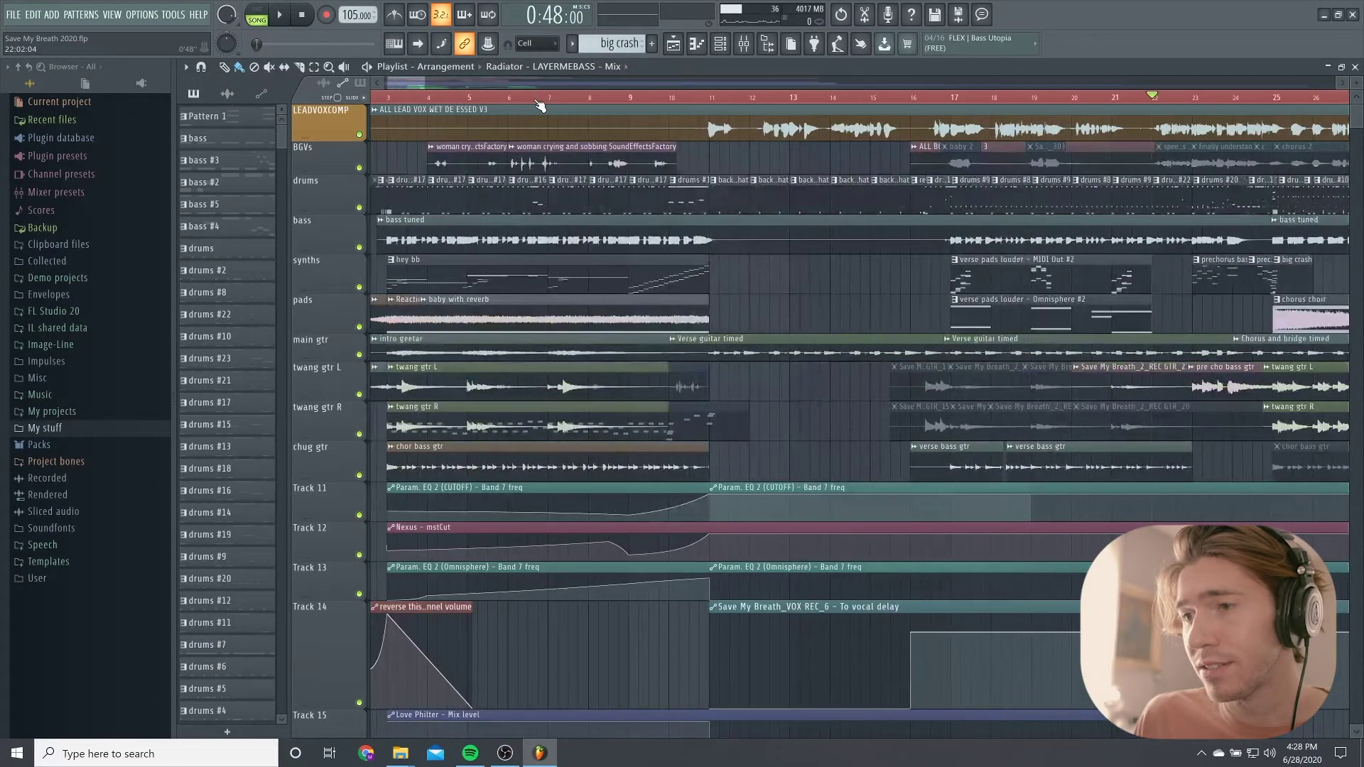
pyautogui.scroll(-7, 539, 105)
pyautogui.press('space')
pyautogui.scroll(-2, 590, 136)
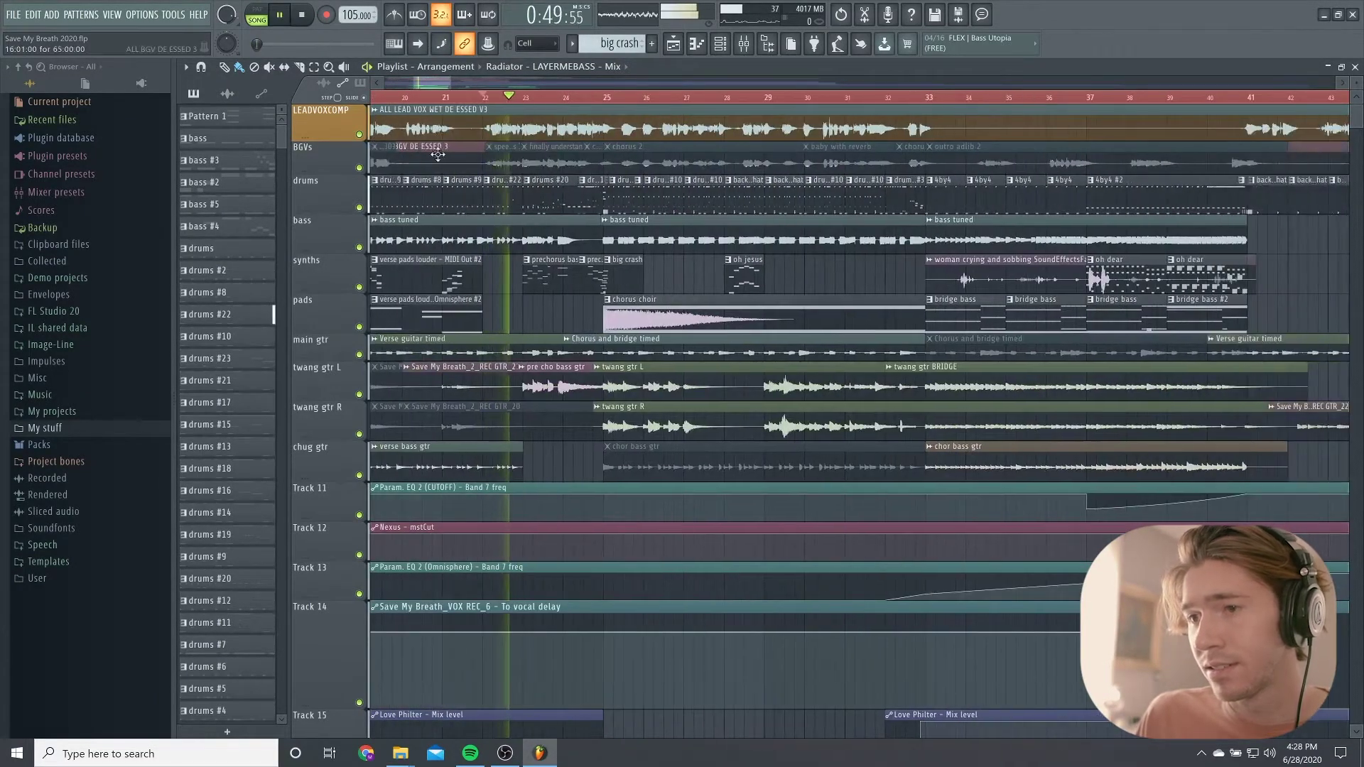
pyautogui.click(361, 135)
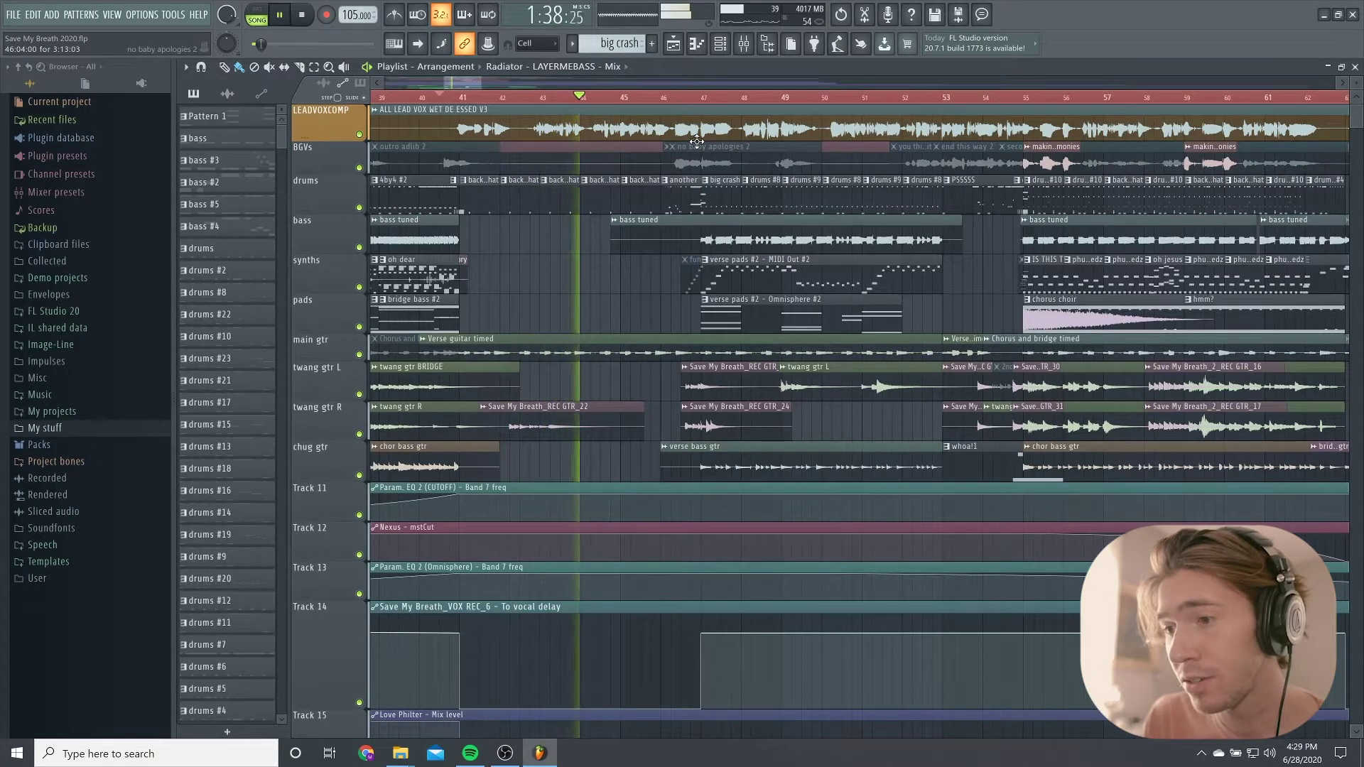
pyautogui.press('space')
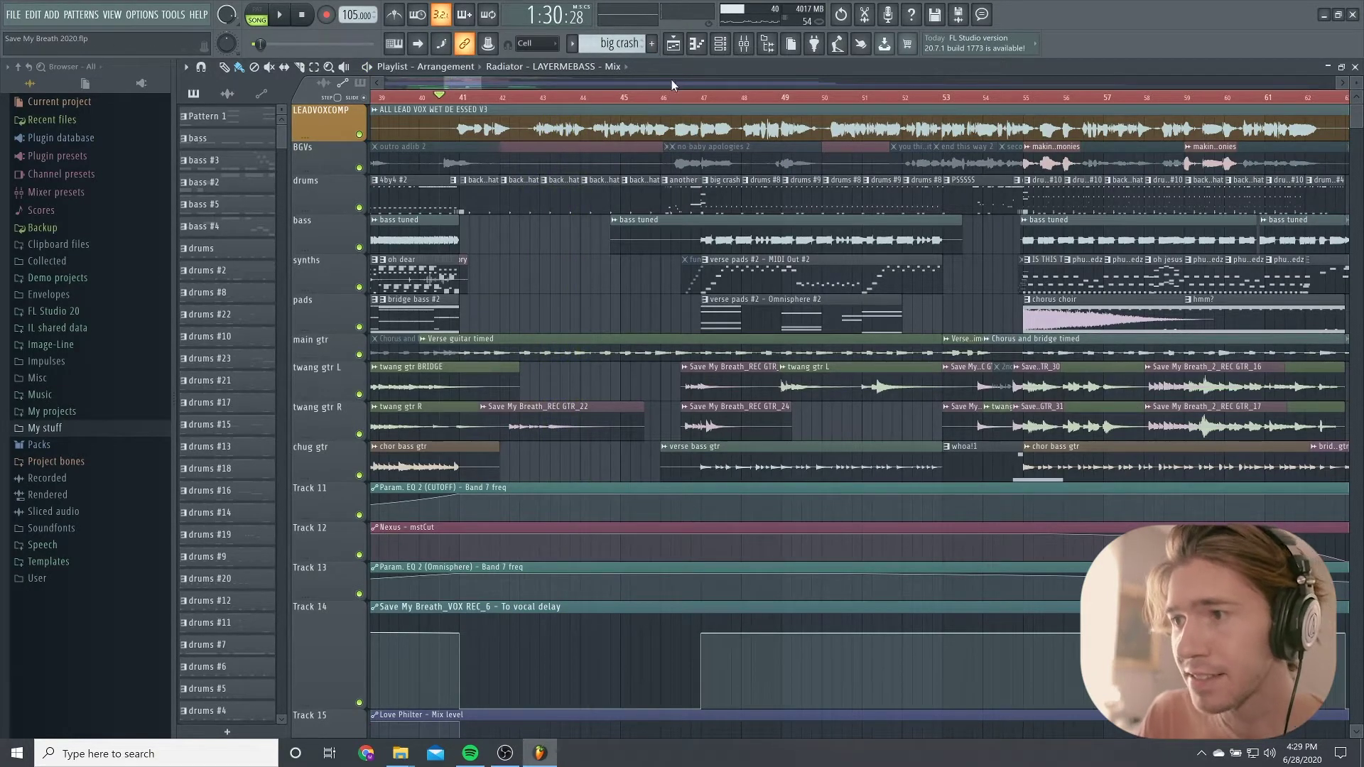
# Play the full mix from about bar 46 into the second verse and stop playback
pyautogui.click(676, 102)
pyautogui.press('space')
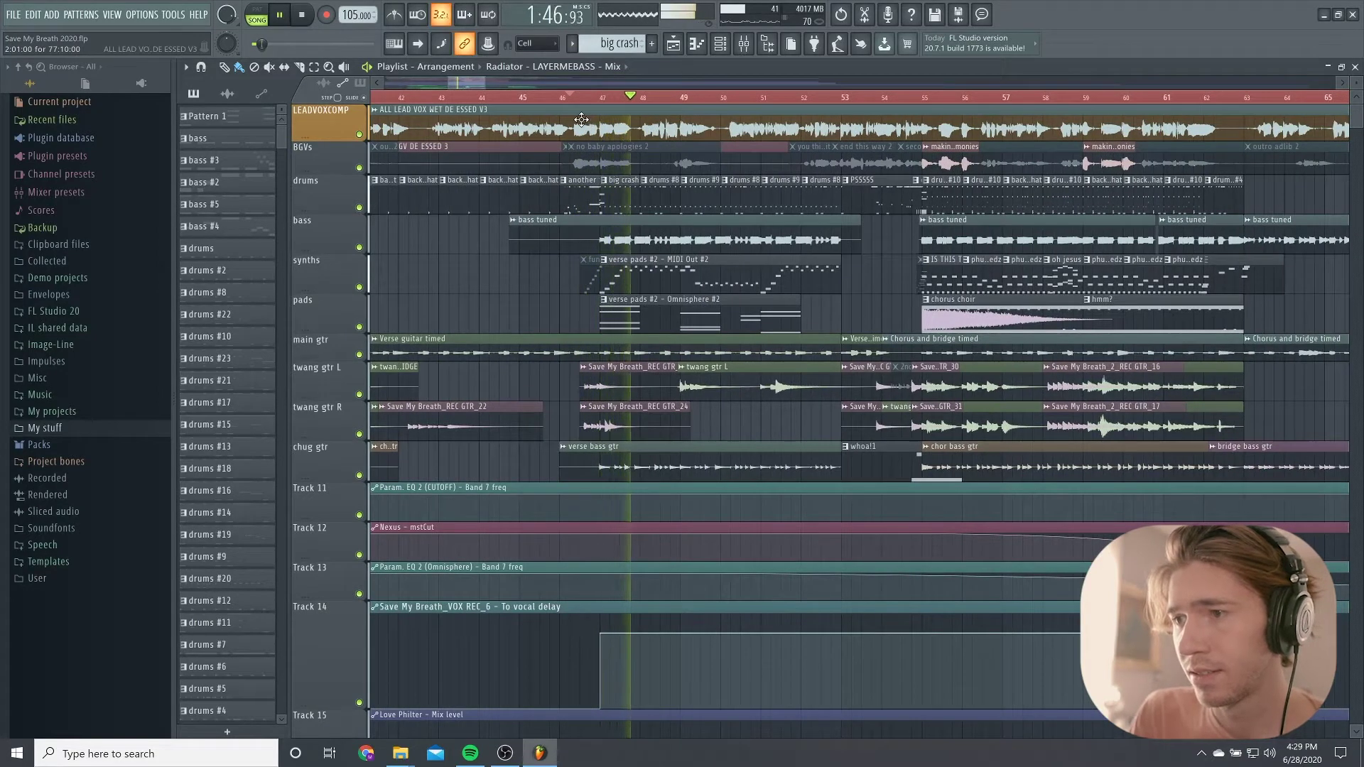
pyautogui.press('space')
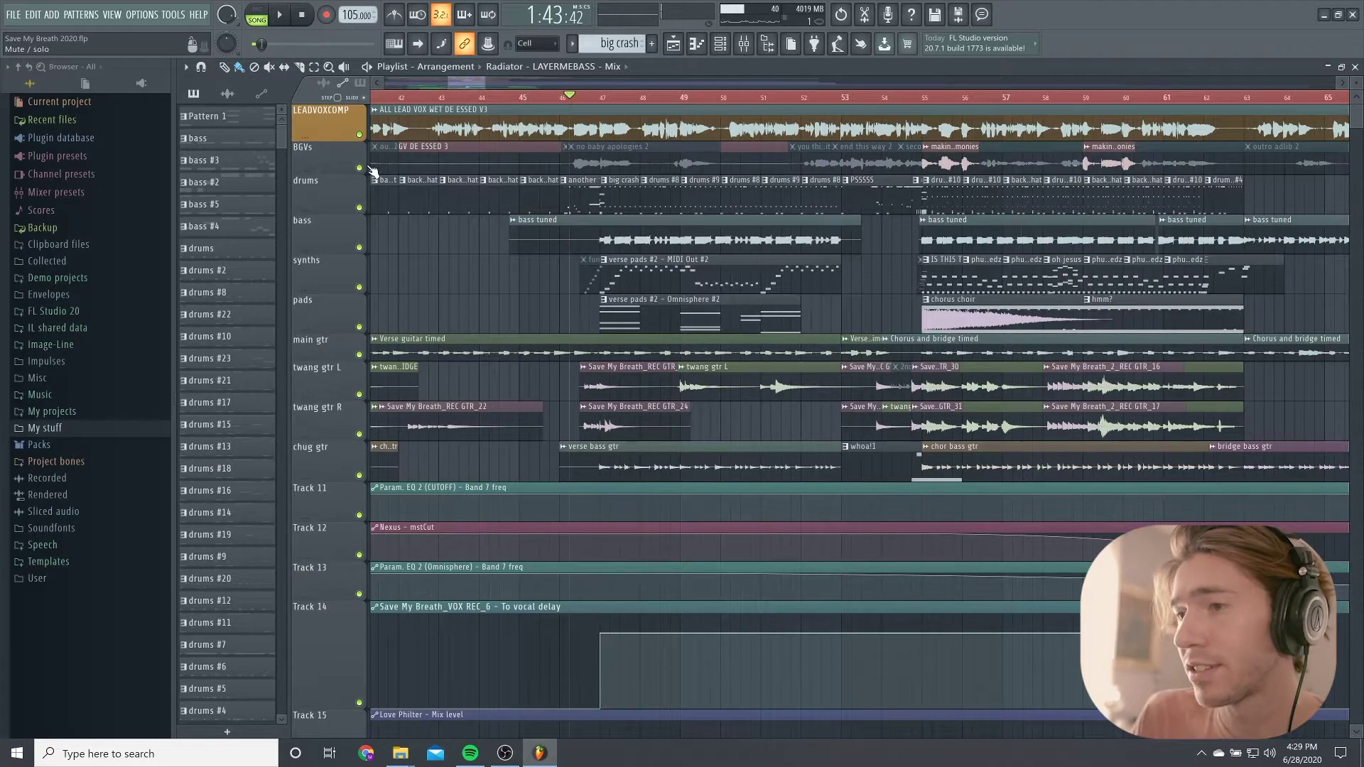
# Play the second verse again from about bar 46, stop playback, and save the project
pyautogui.scroll(3, 572, 112)
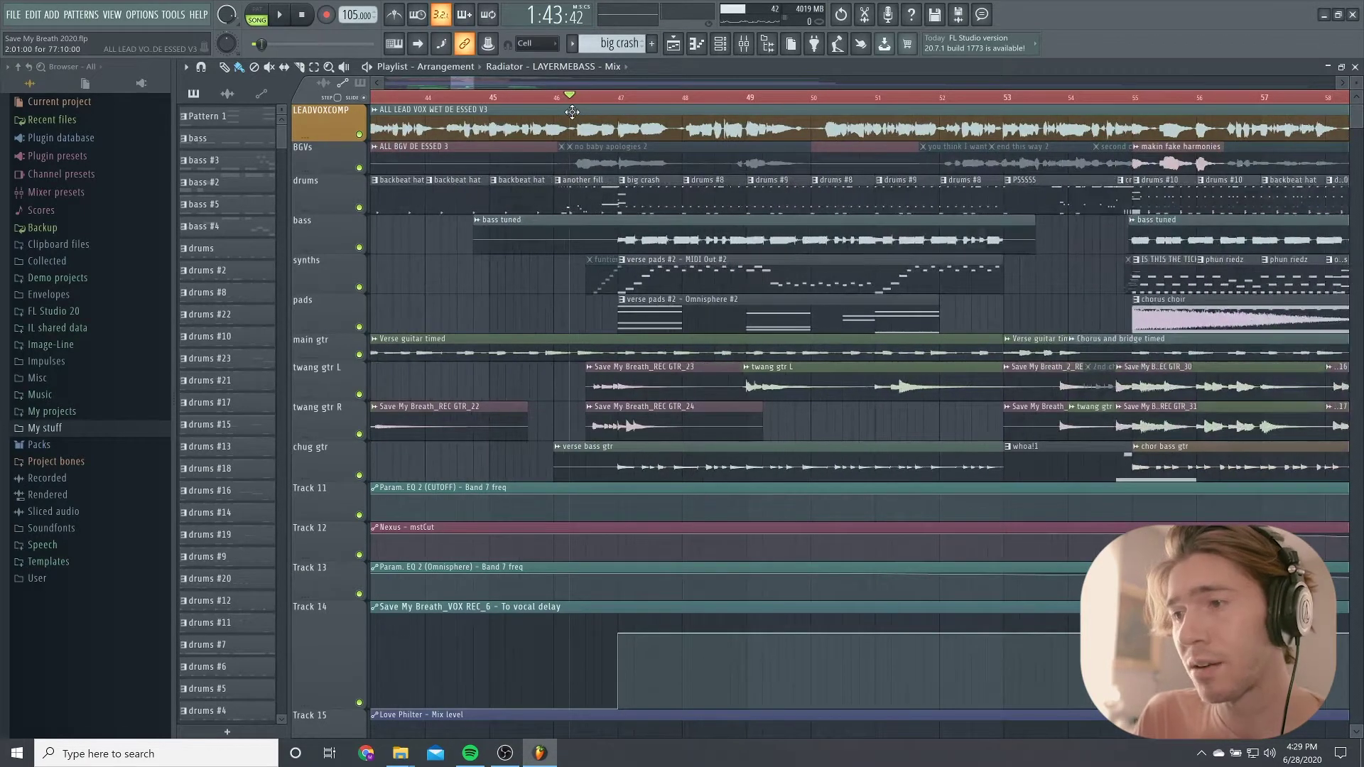
pyautogui.hscroll(2, 568, 142)
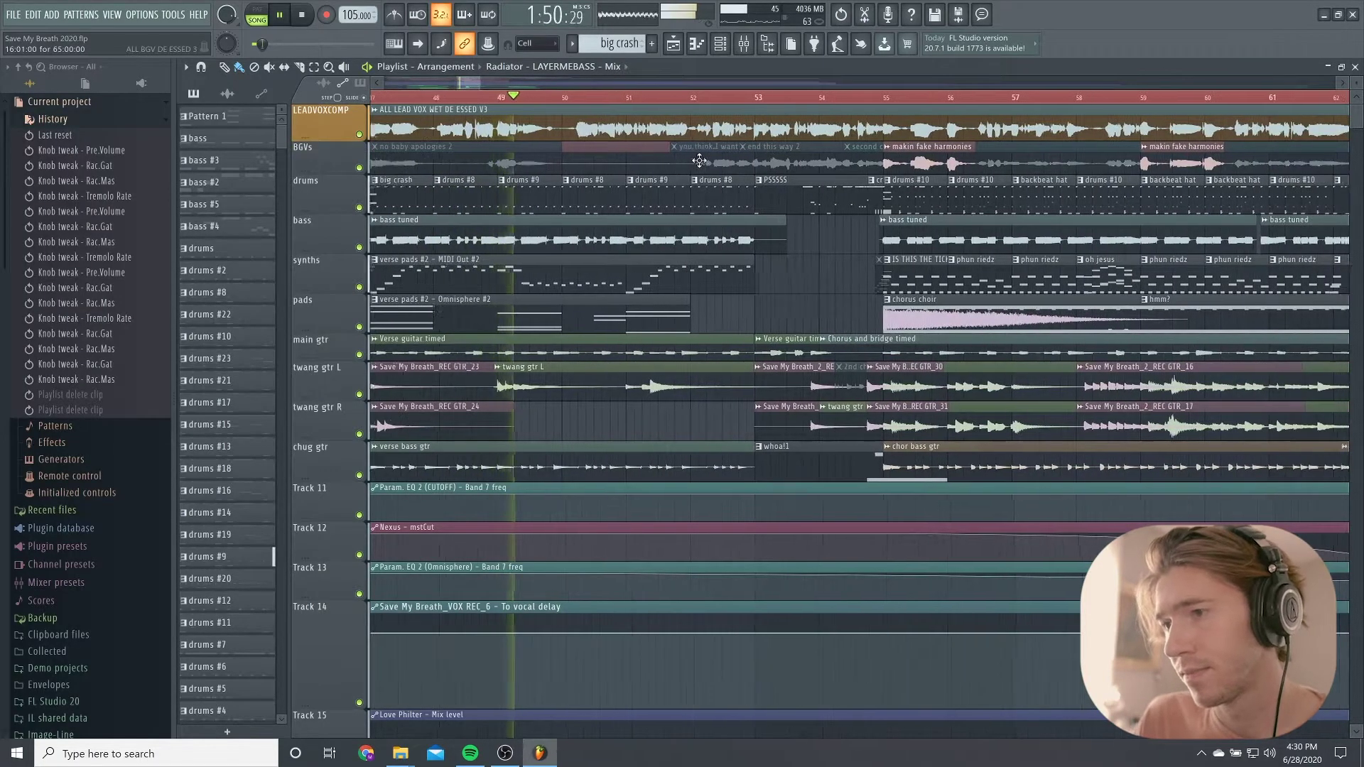
pyautogui.press('space')
pyautogui.hotkey('ctrl', 's')
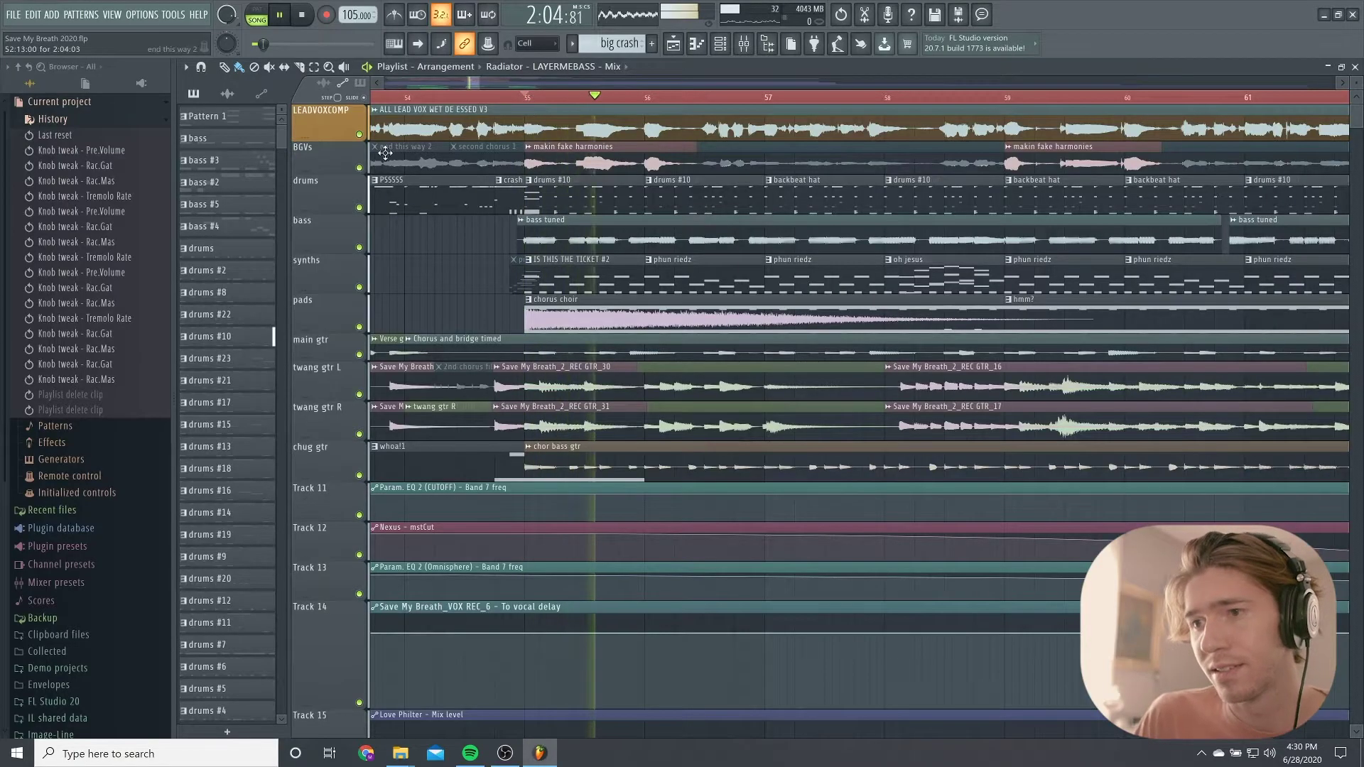
# Mute LEADVOXCOMP and every instrument track from drums to chug gtr, and play the background vocals alone from about bar 55
pyautogui.press('space')
pyautogui.click(360, 135)
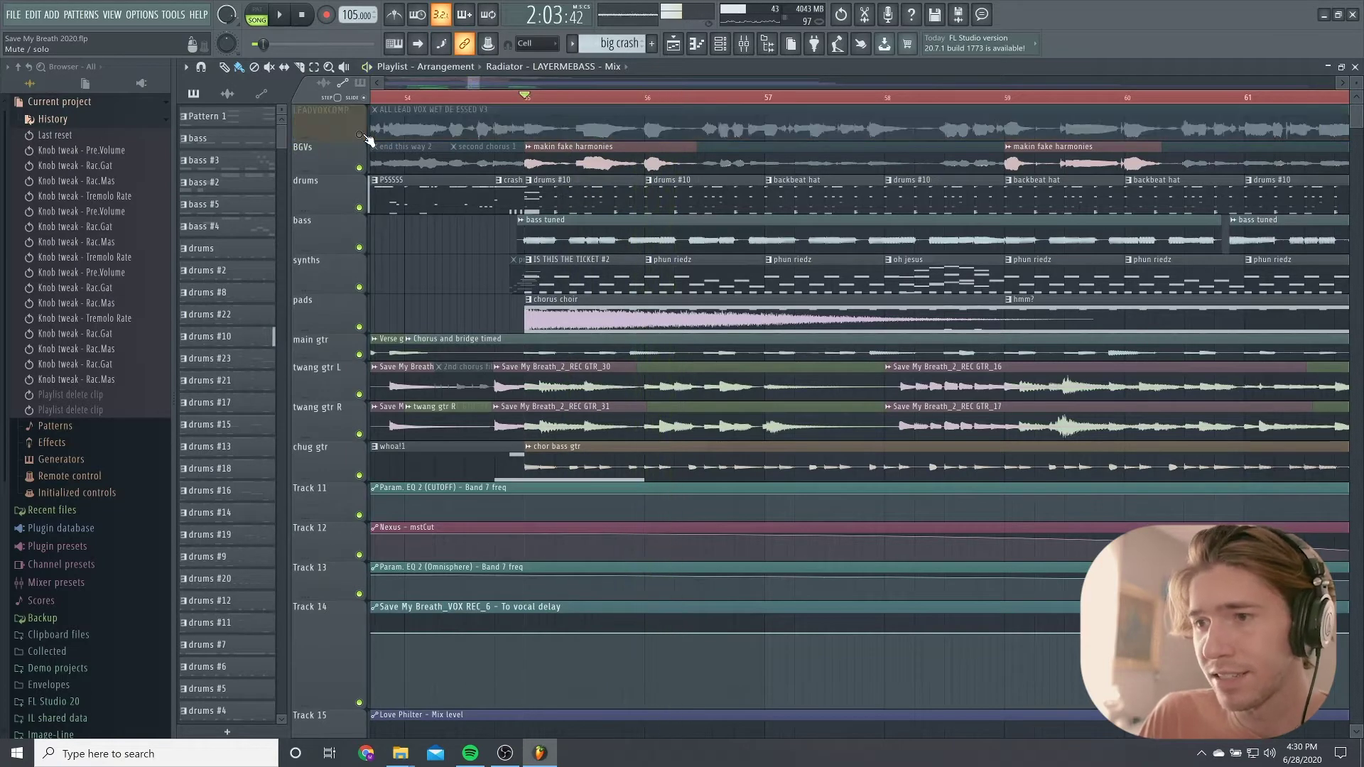
pyautogui.moveTo(359, 207); pyautogui.dragTo(360, 434)
pyautogui.press('space')
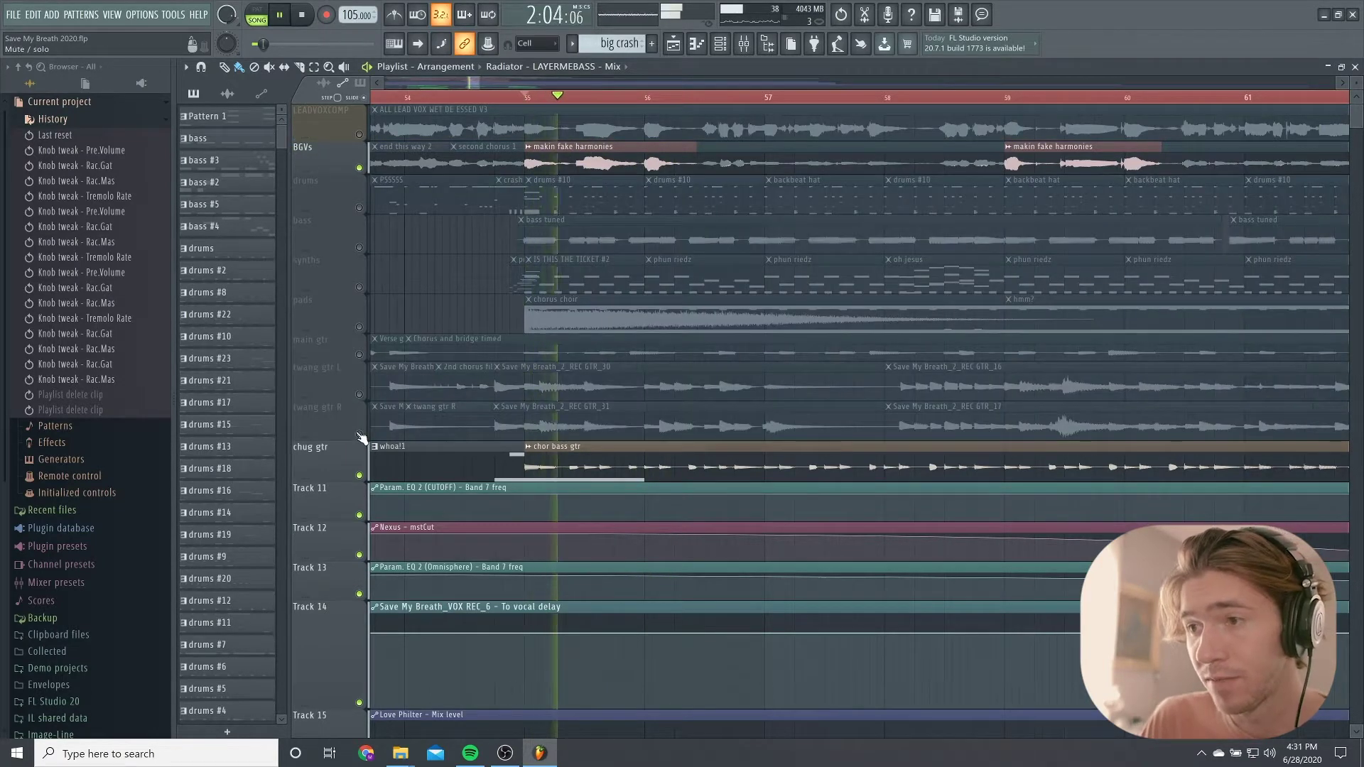
pyautogui.click(359, 473)
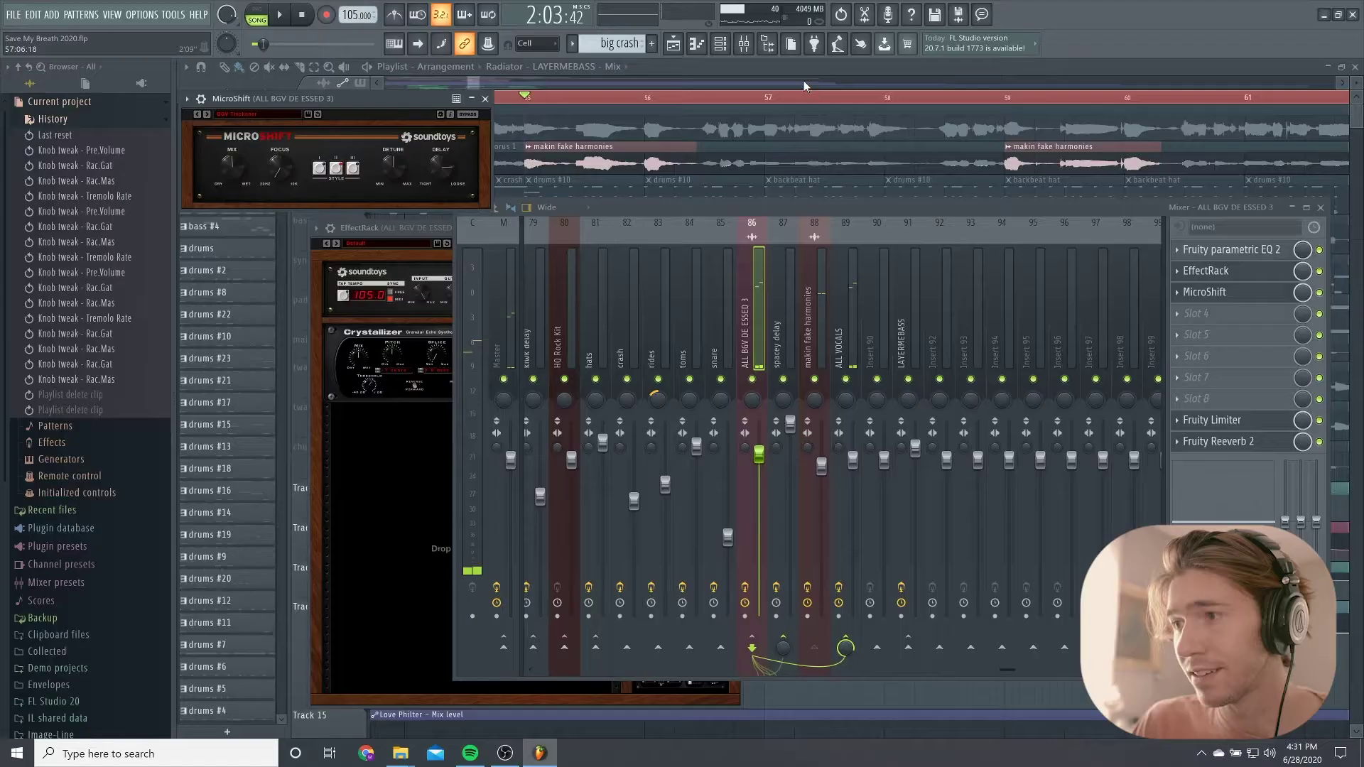
# Hide the mixer, unmute LEADVOXCOMP and the instrument tracks, and play the full mix from just before bar 55
pyautogui.press('F9')
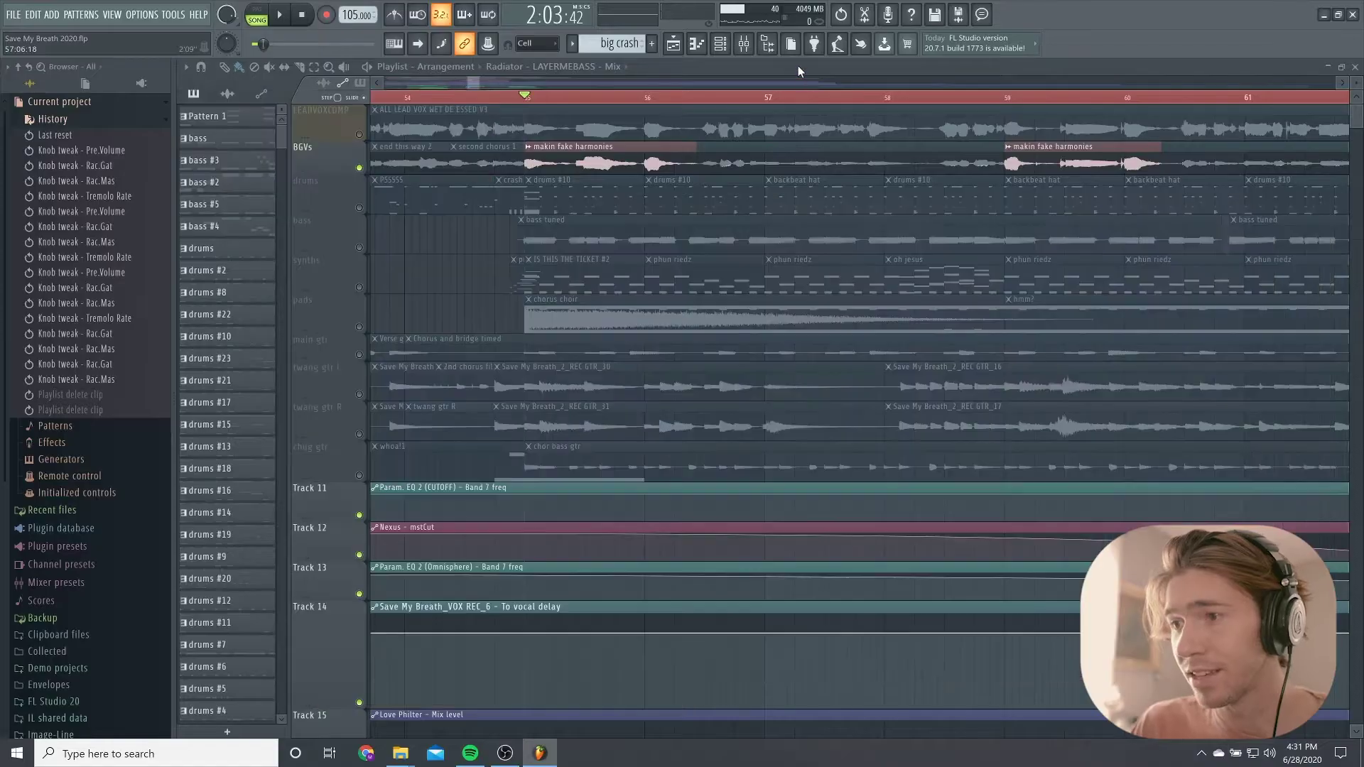
pyautogui.click(360, 135)
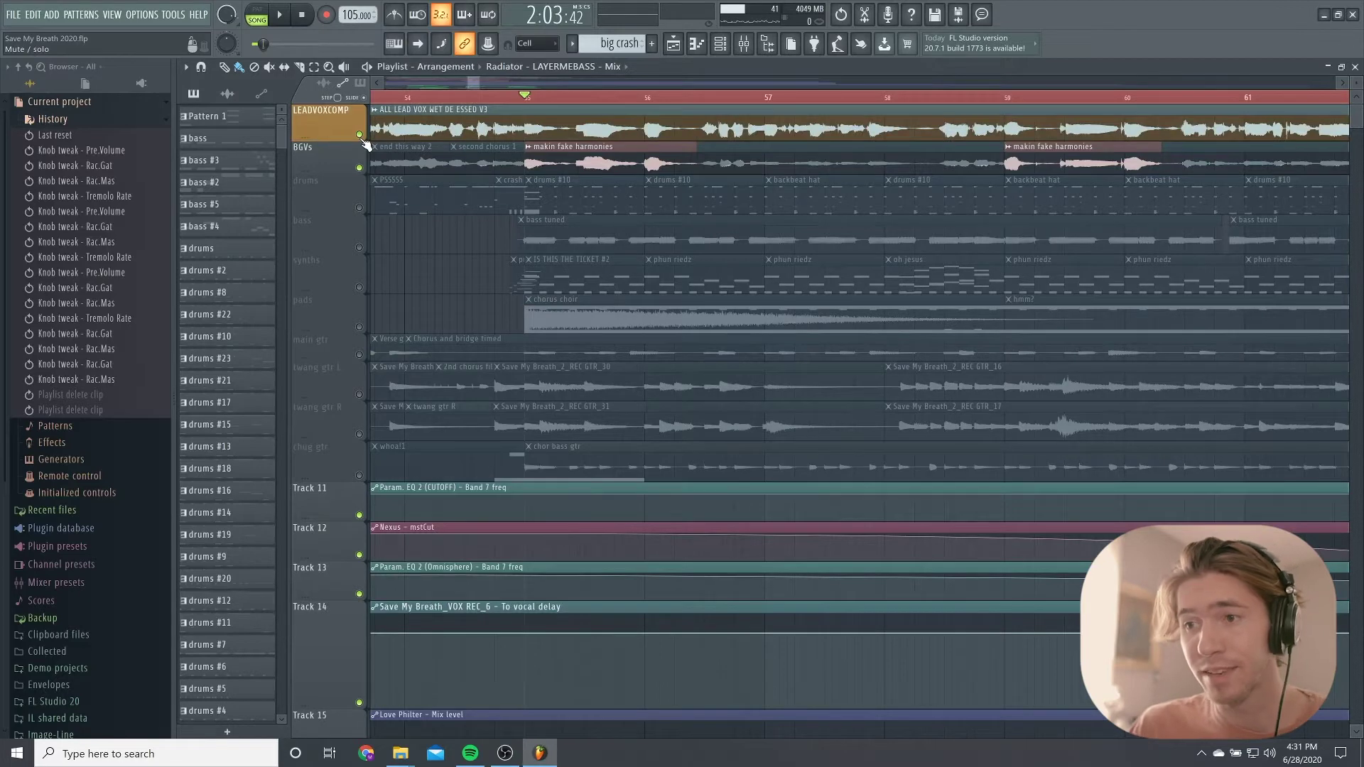
pyautogui.rightClick(360, 137)
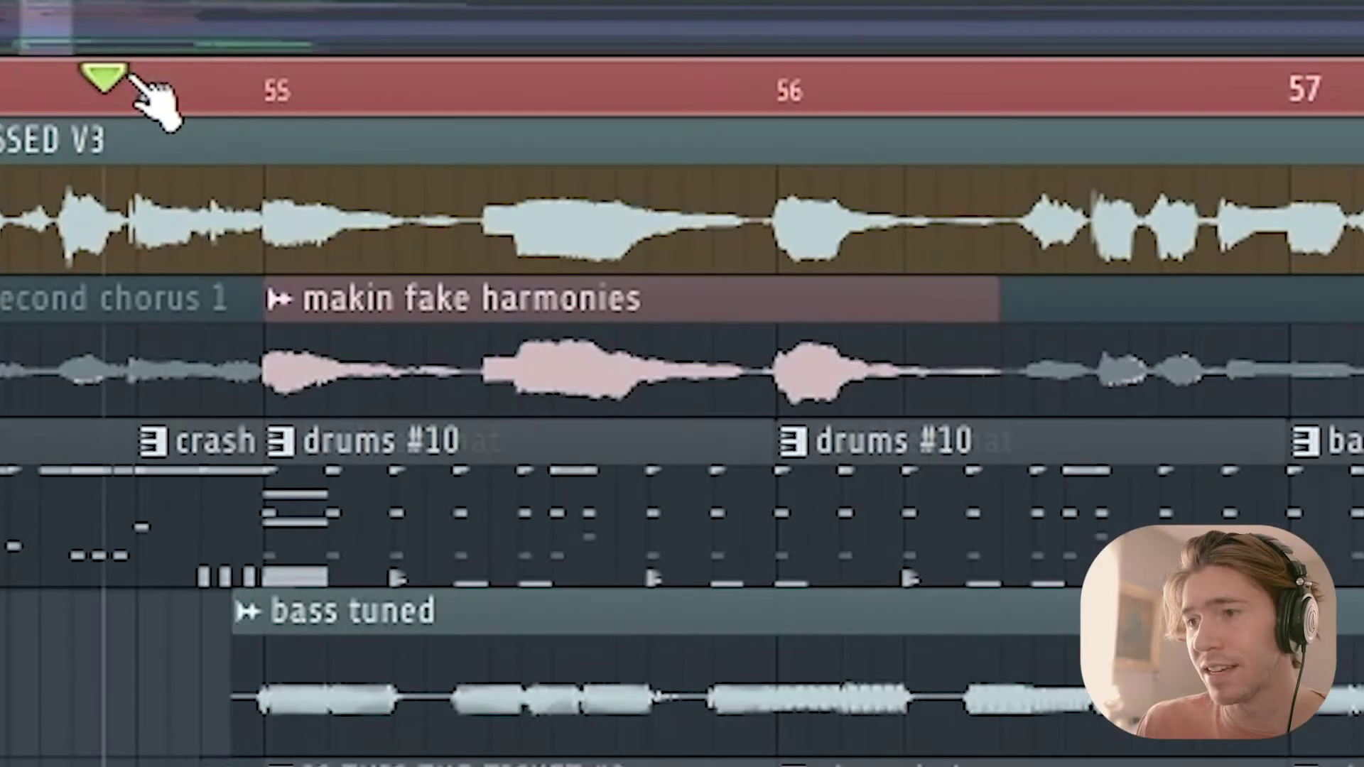
pyautogui.press('space')
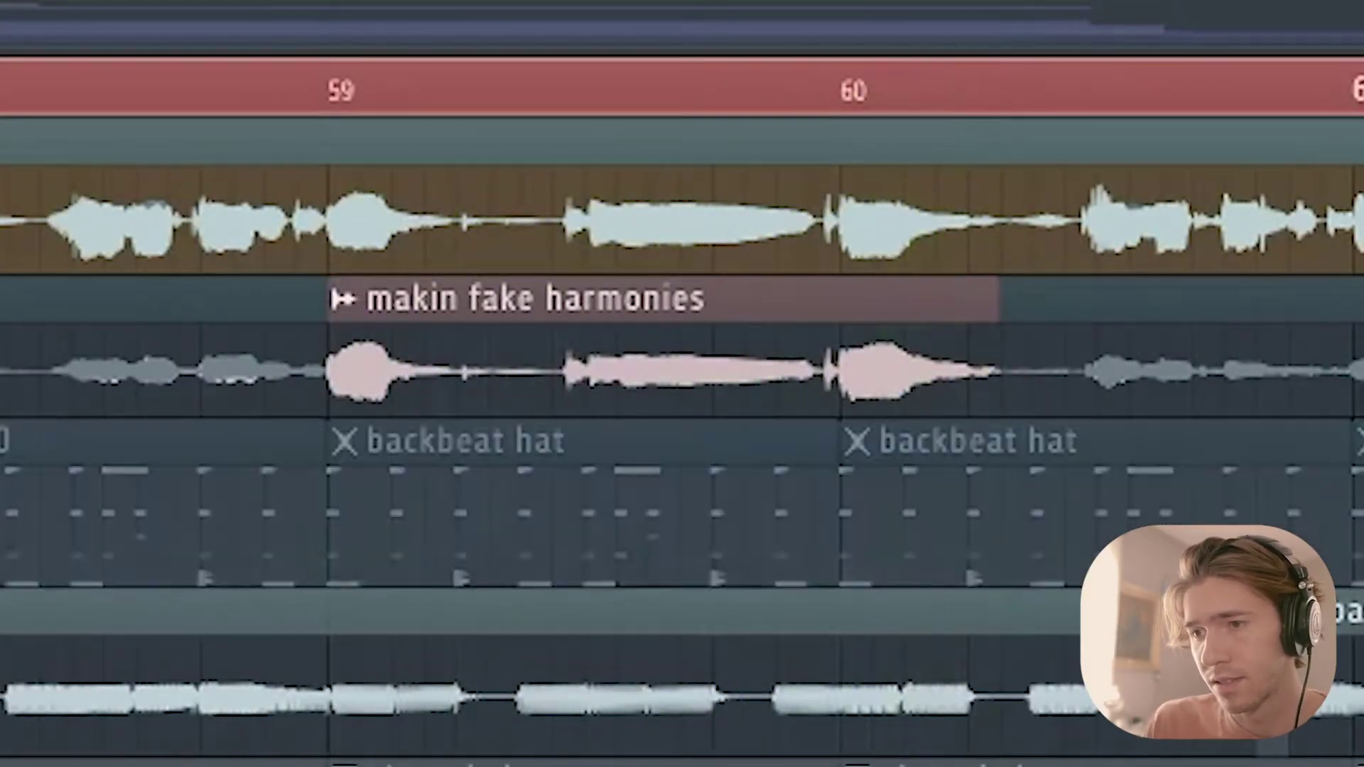
# Mute the twang gtr L, twang gtr R and chug gtr tracks to leave only the lead and background vocals audible
pyautogui.click(360, 395)
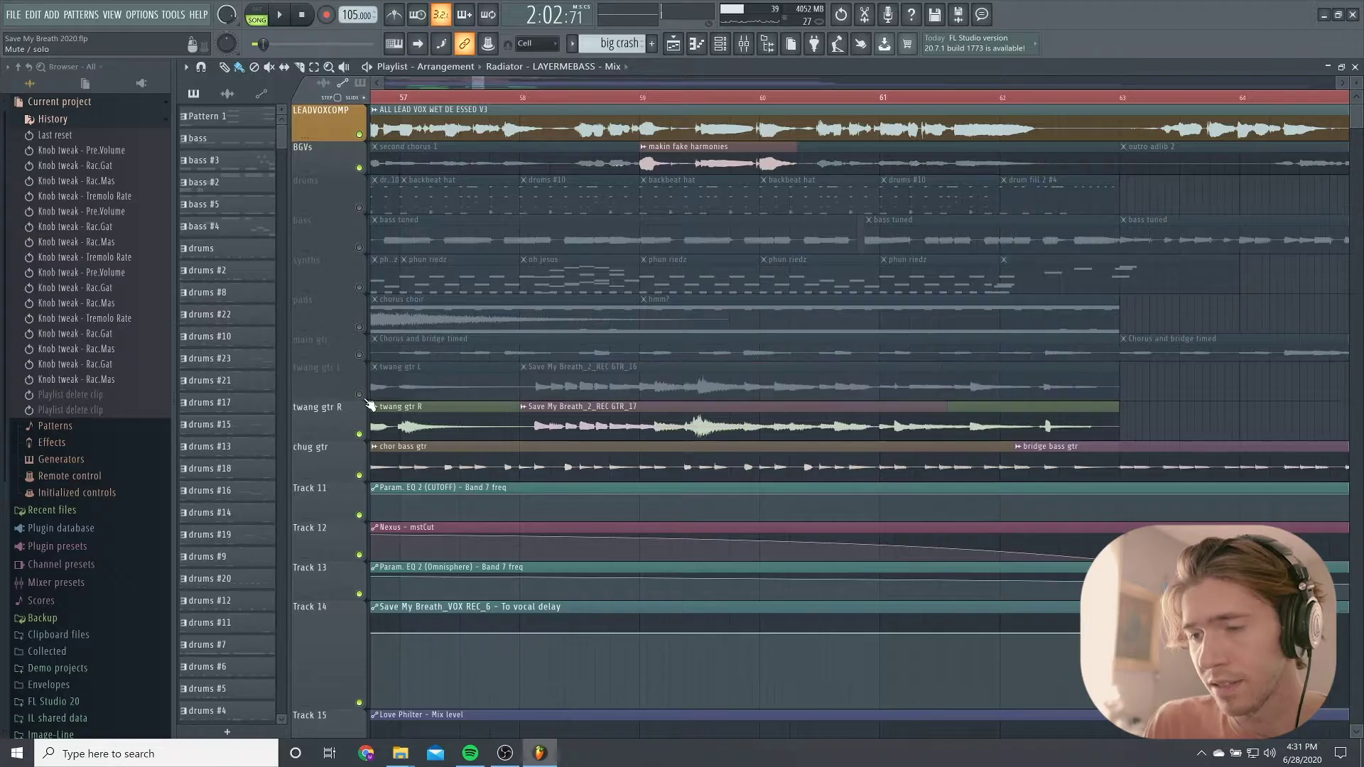
pyautogui.click(359, 435)
pyautogui.click(360, 475)
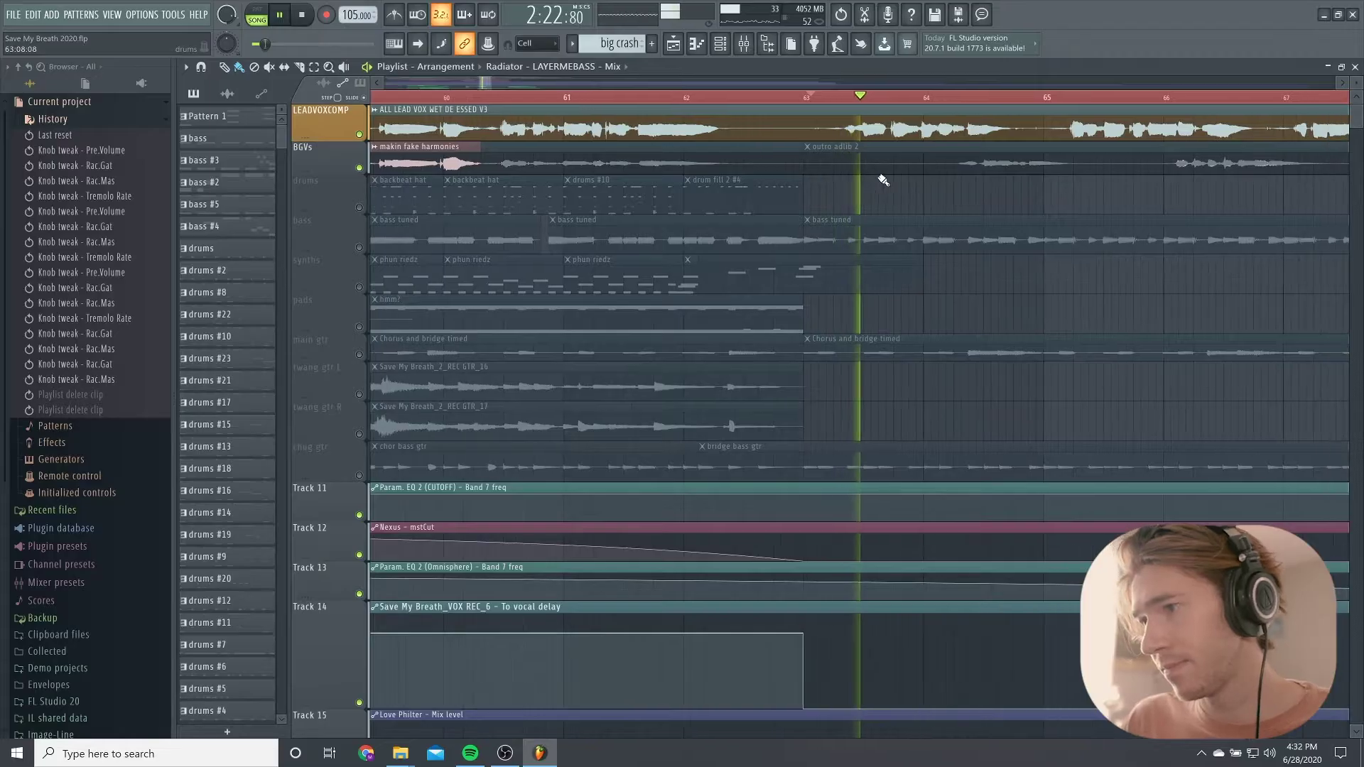
# Listen to the isolated lead and background vocals in the bridge, replaying them from about bar 64
pyautogui.scroll(-4, 883, 180)
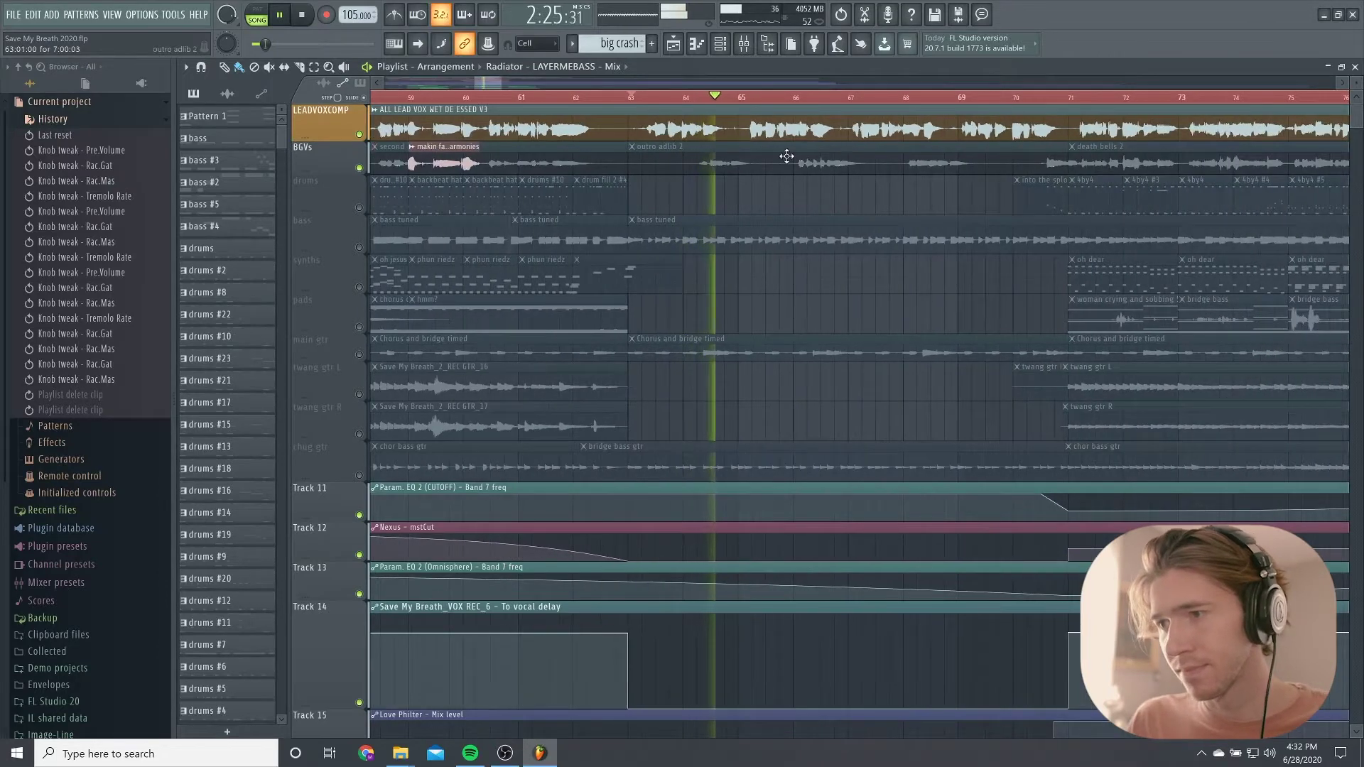
pyautogui.scroll(3, 786, 155)
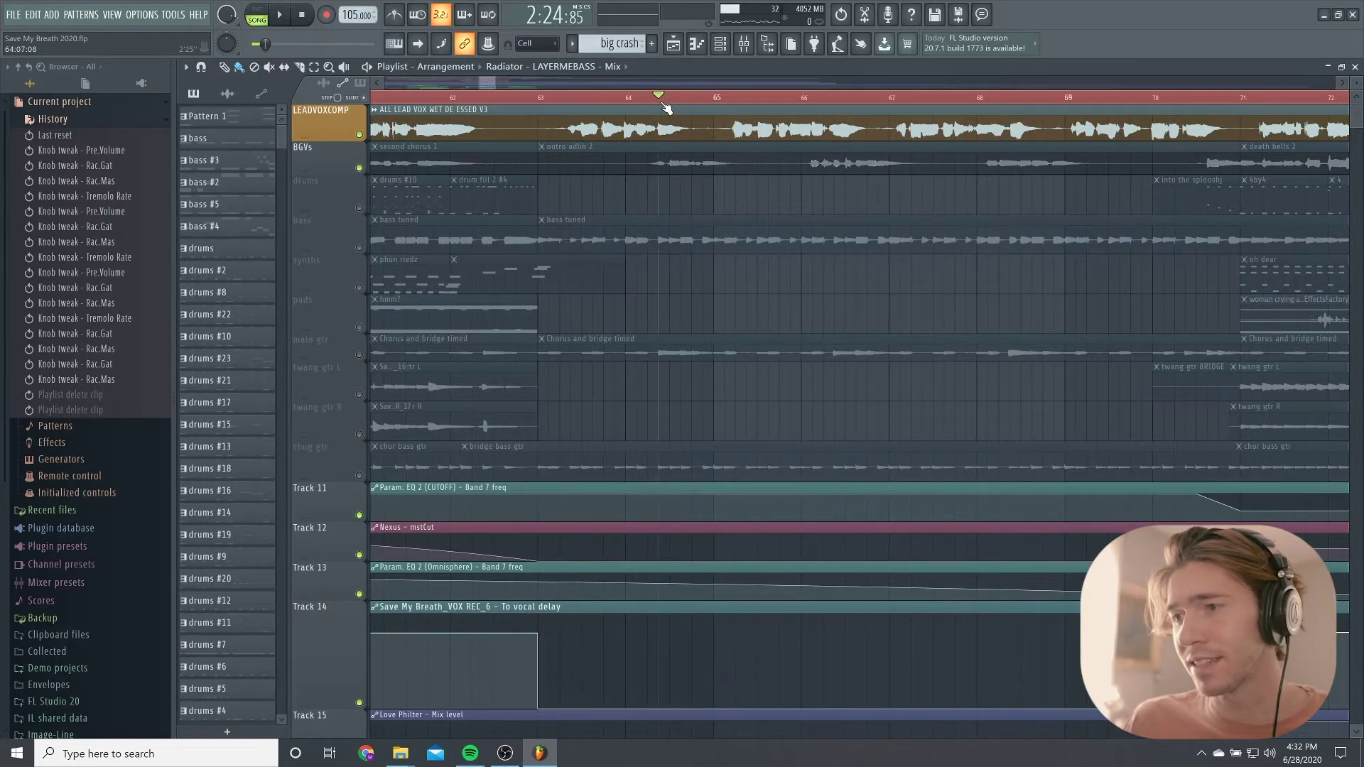
pyautogui.scroll(-4, 700, 178)
pyautogui.press('space')
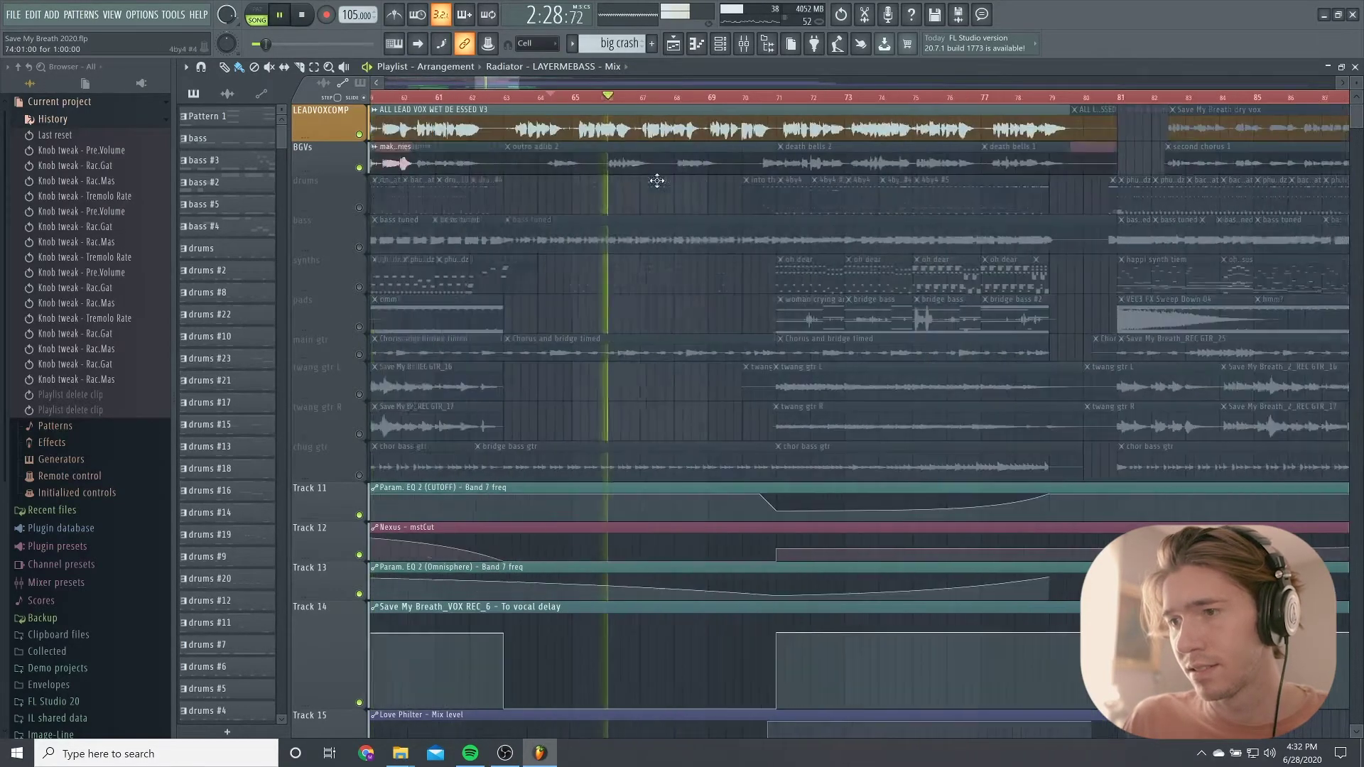
pyautogui.scroll(2, 657, 181)
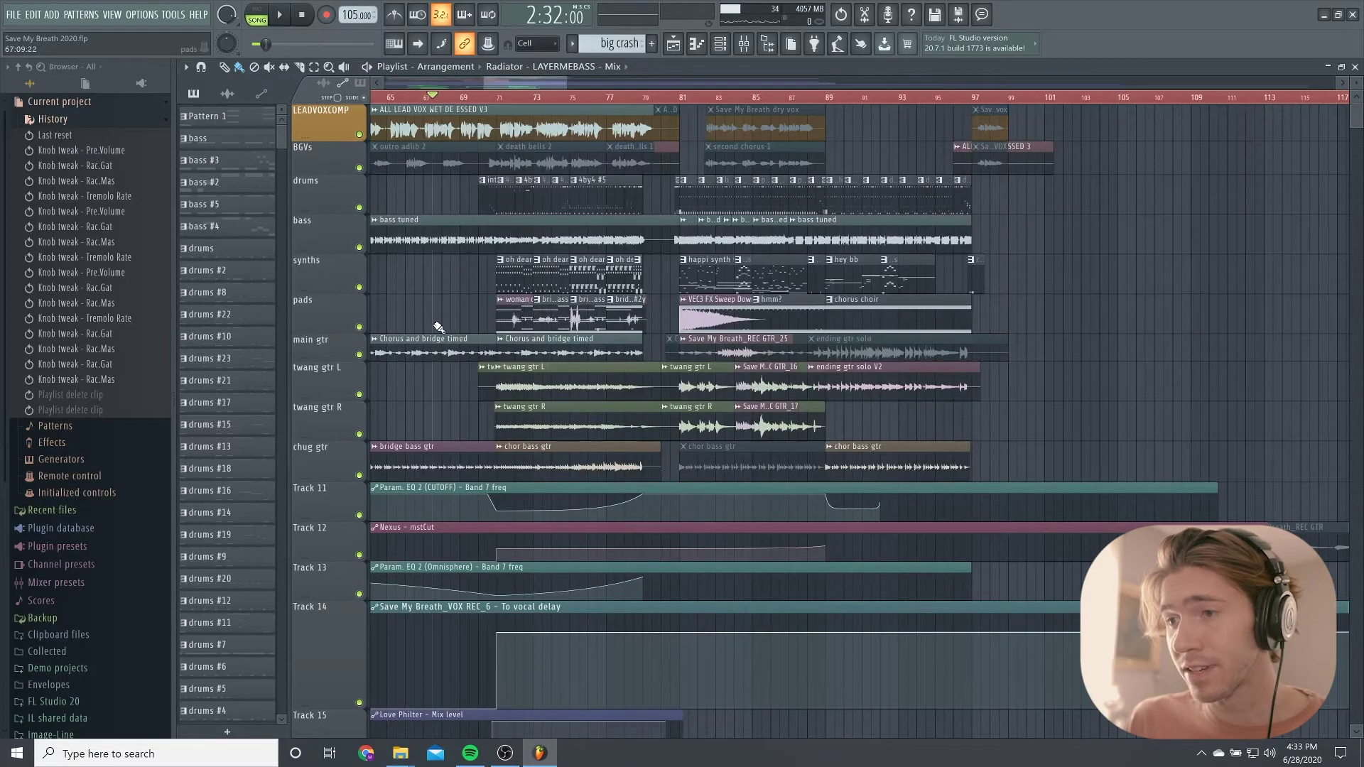
# Go back to the song's intro, isolate the drums track by muting chug gtr last, and play from just before bar 3
pyautogui.hscroll(-10, 438, 326)
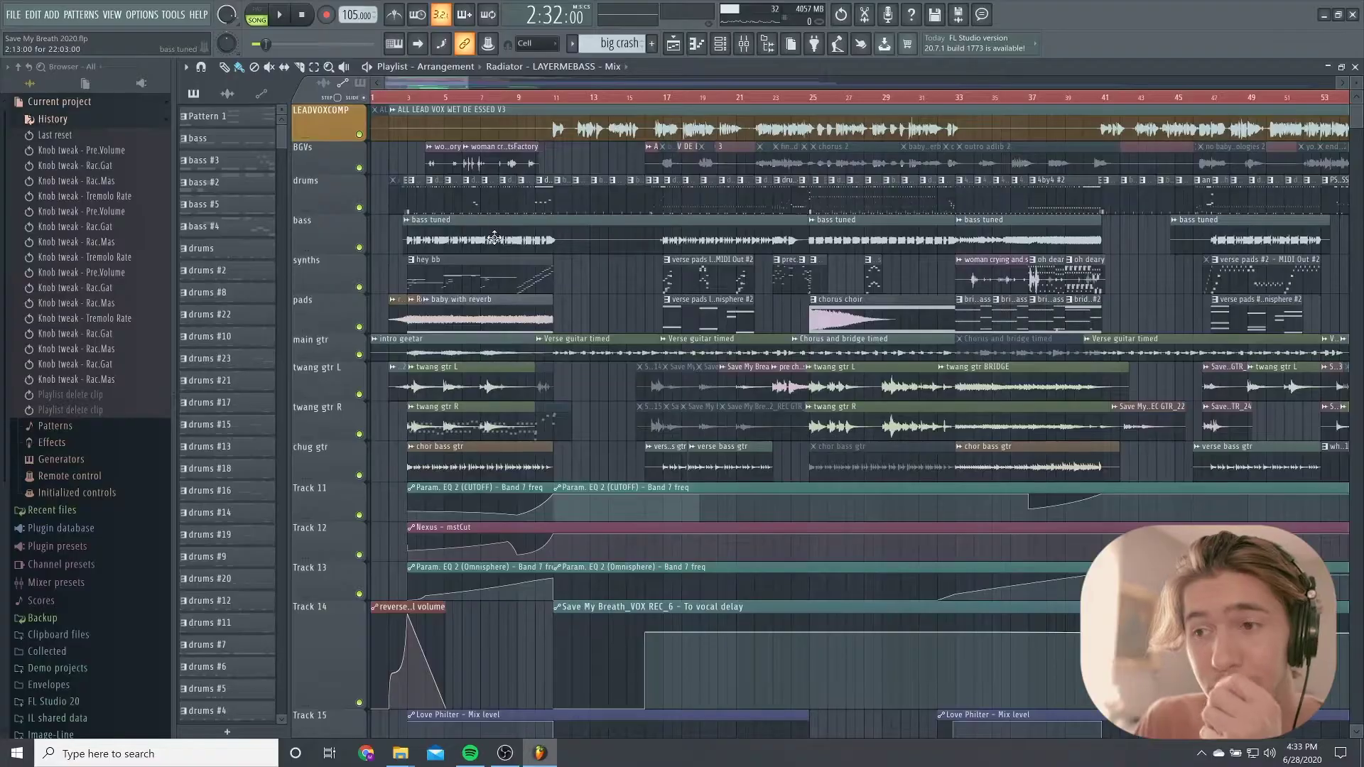
pyautogui.scroll(2, 383, 182)
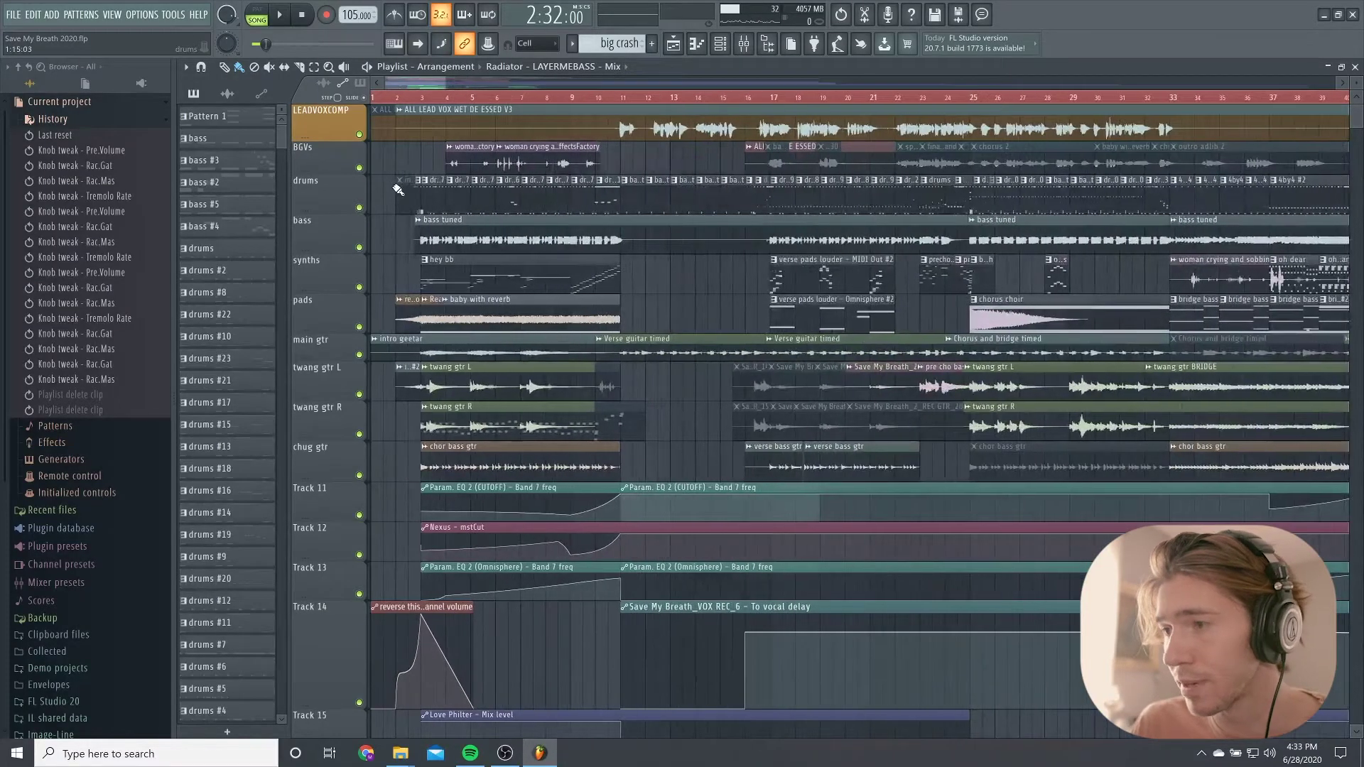
pyautogui.scroll(-2, 398, 190)
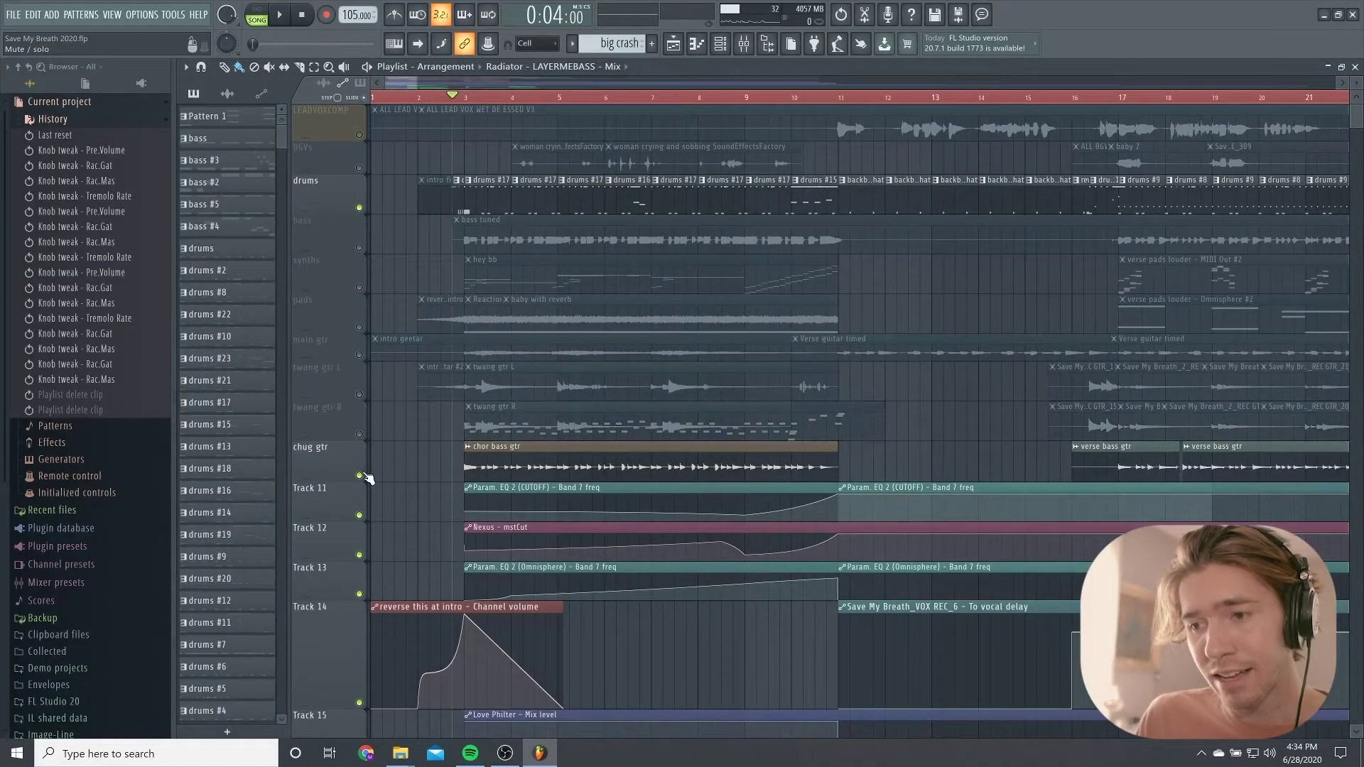
pyautogui.click(360, 476)
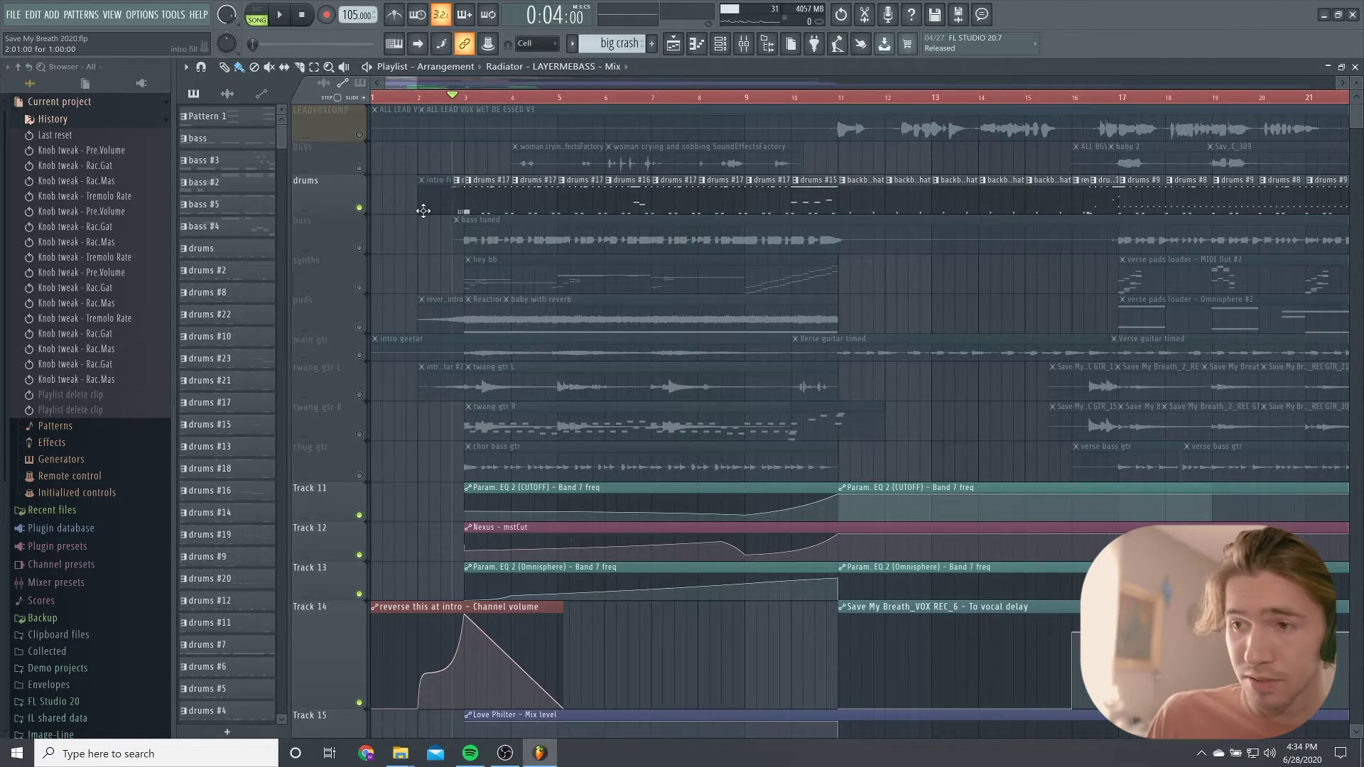
pyautogui.press('space')
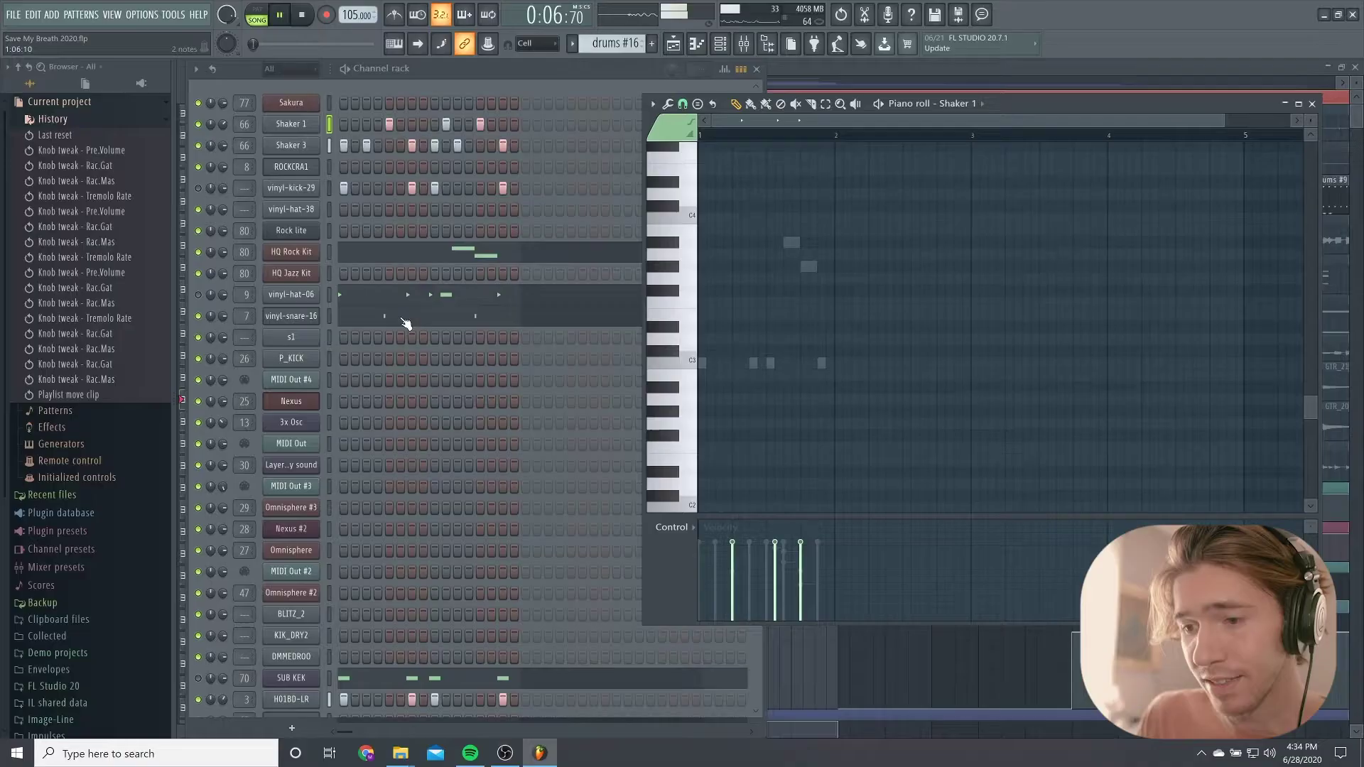
# Look through the drums #16 channels in the channel rack during playback, and stop it
pyautogui.scroll(-5, 411, 250)
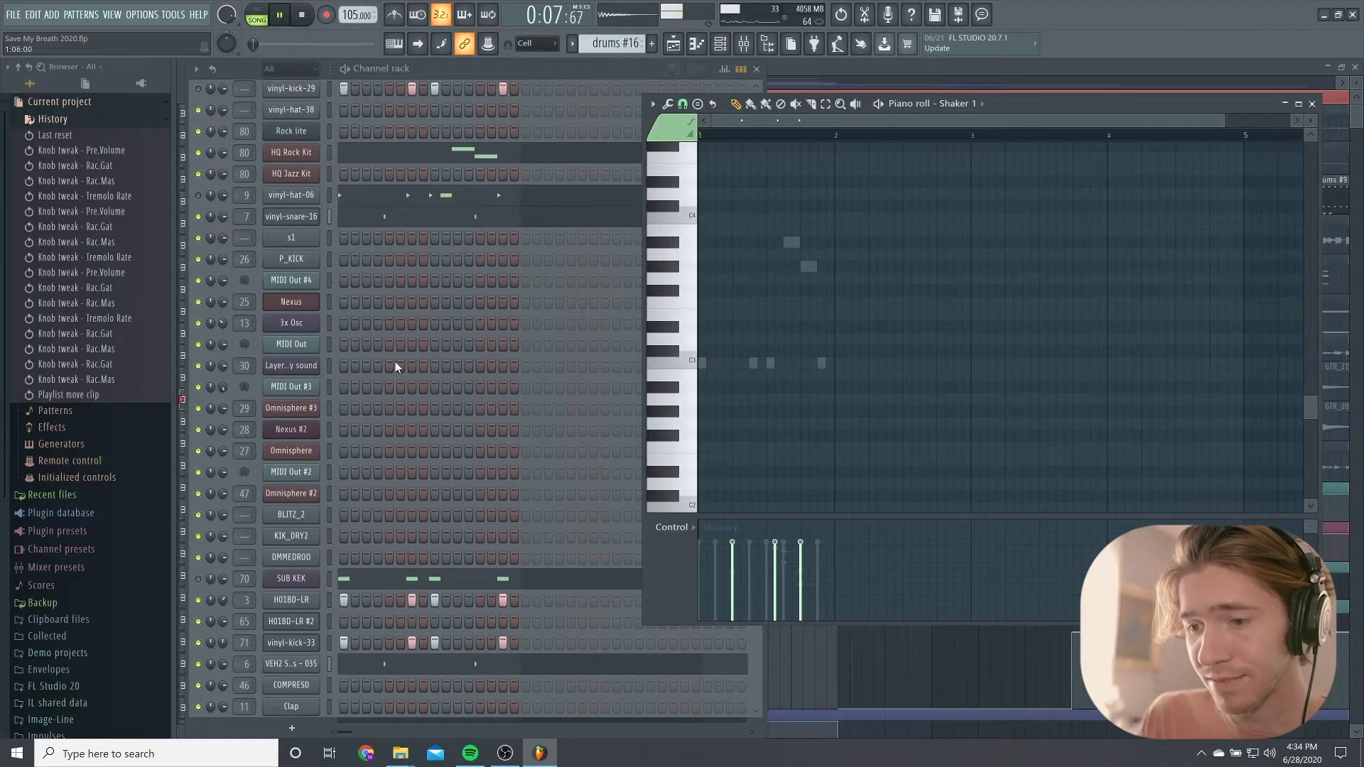
pyautogui.press('space')
pyautogui.scroll(5, 392, 363)
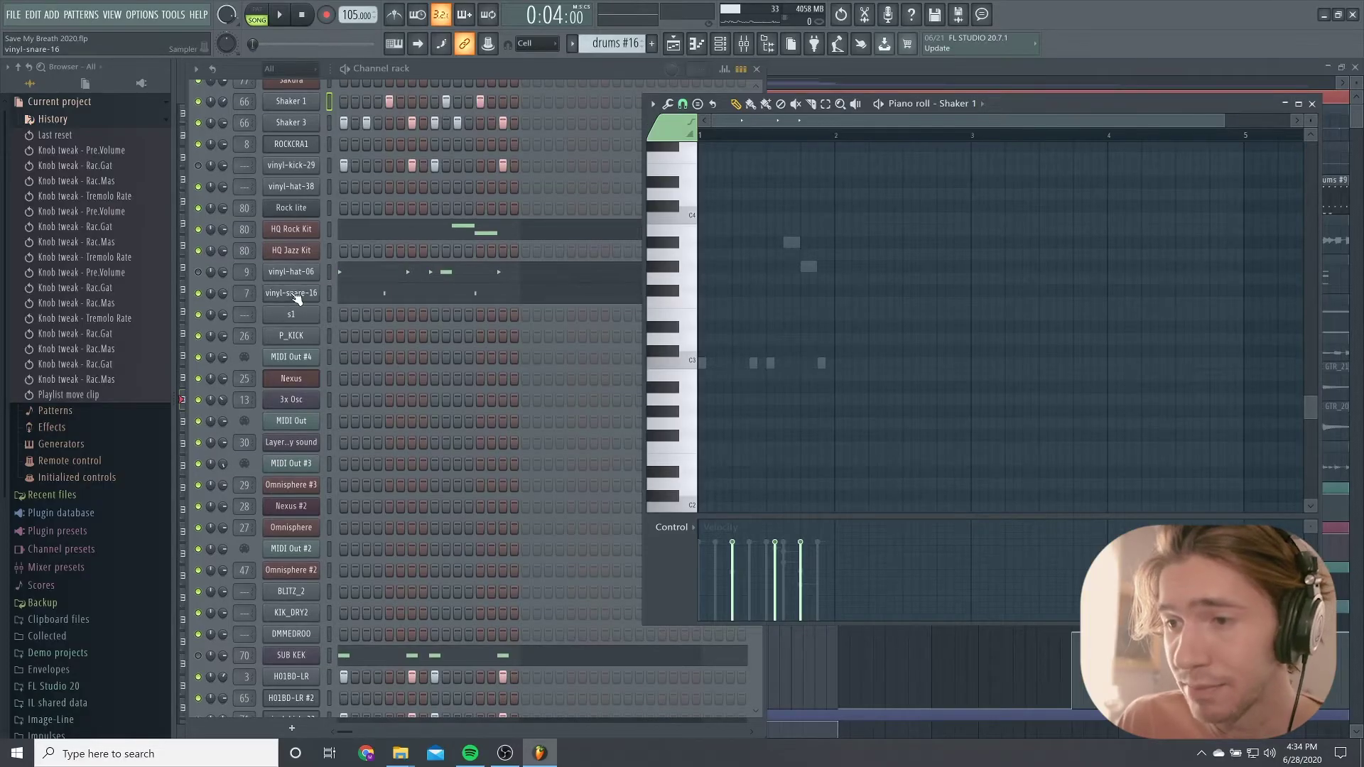
# Inspect the vinyl-snare-16 channel's volume envelope, and return to the channel rack to review the drums #16 sounds
pyautogui.click(295, 296)
pyautogui.moveTo(347, 167); pyautogui.dragTo(349, 182)
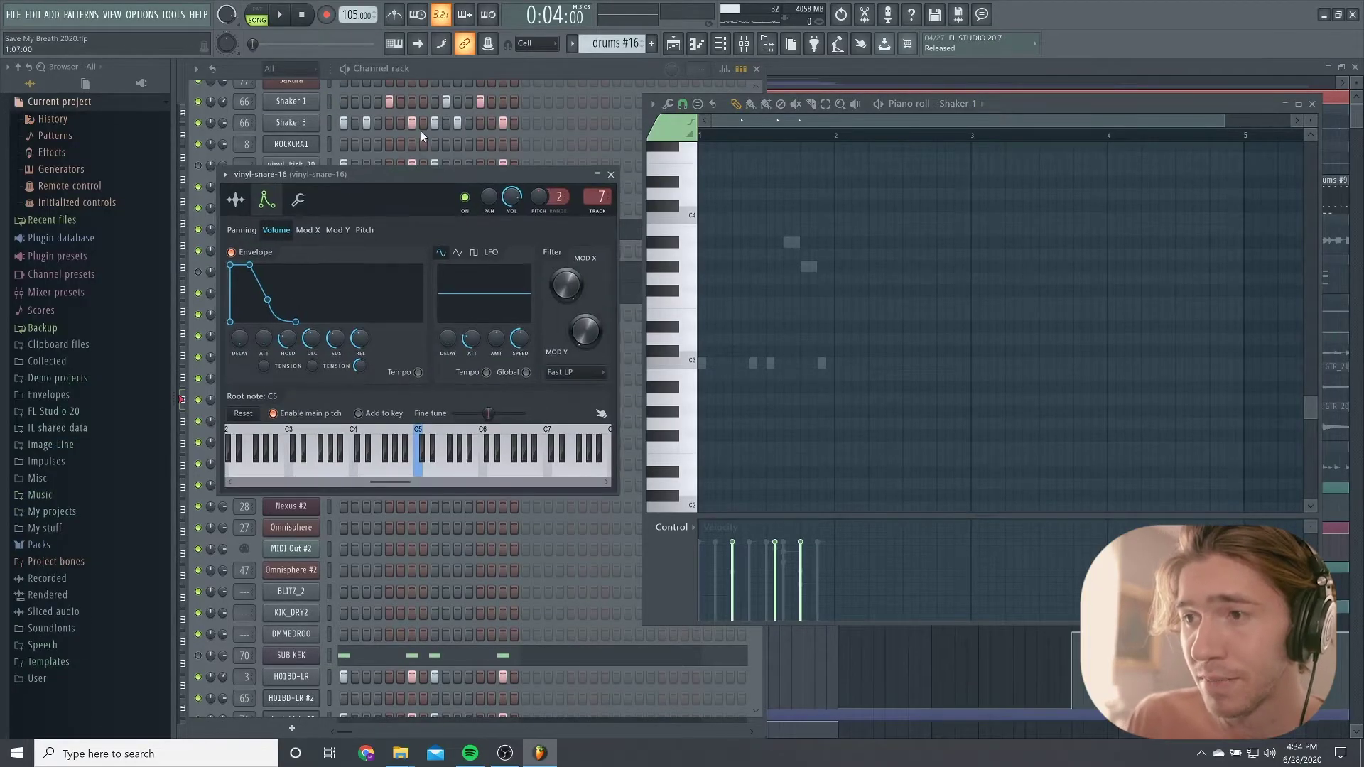
pyautogui.click(464, 74)
pyautogui.scroll(1, 426, 323)
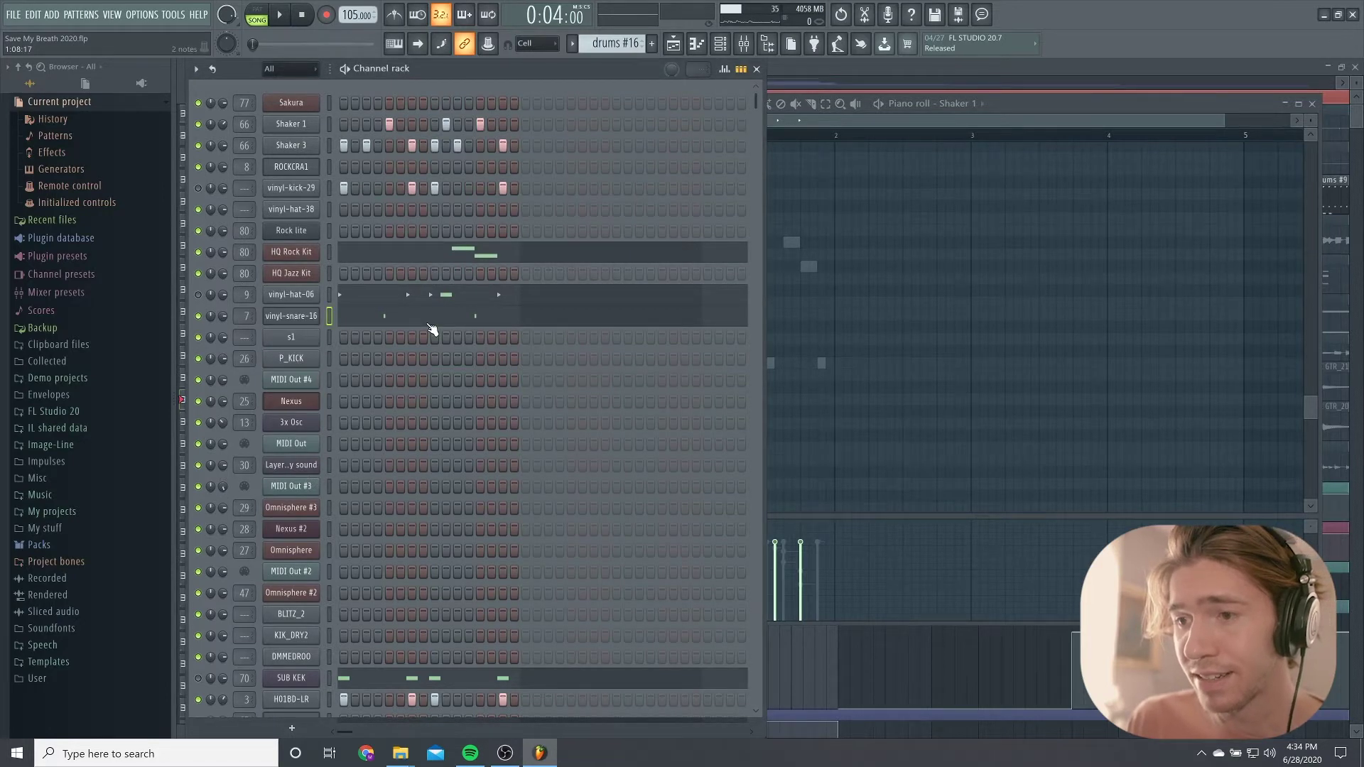
pyautogui.scroll(-7, 430, 327)
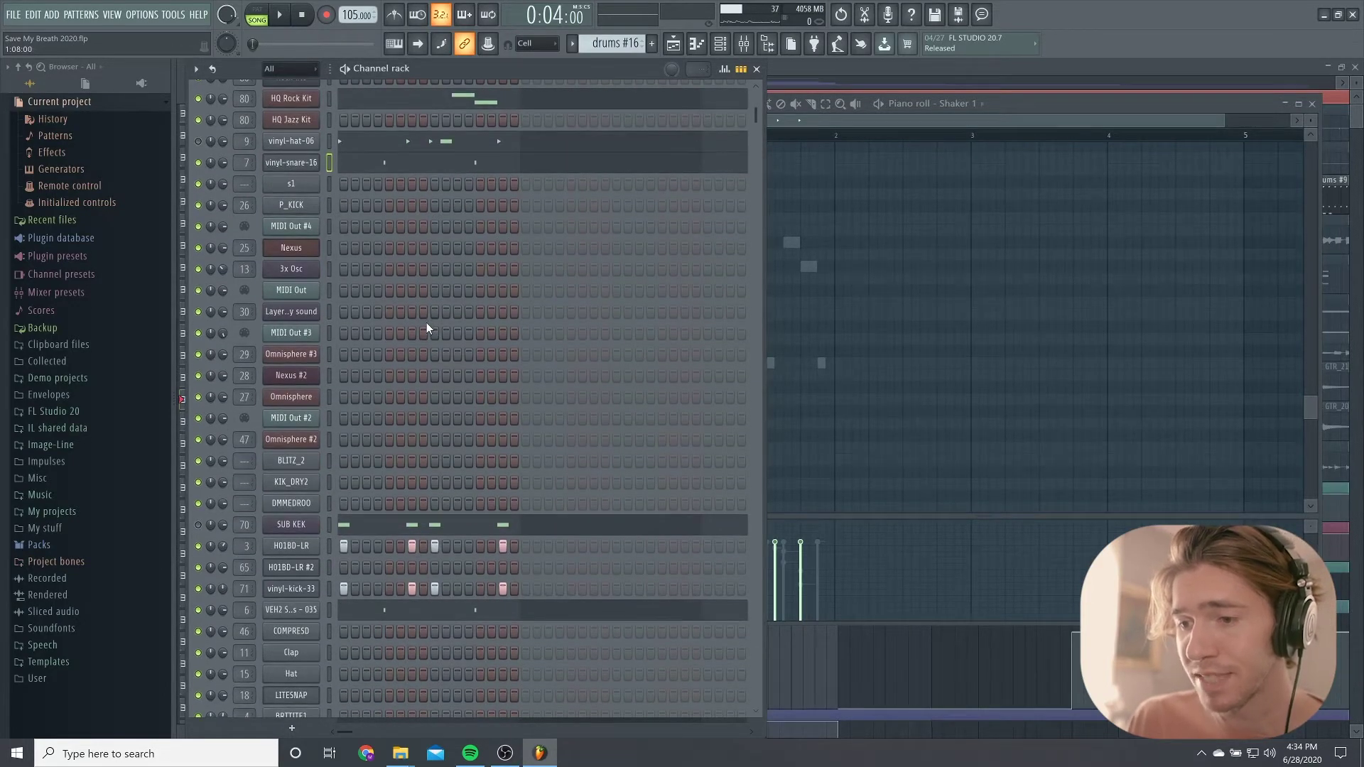
# Return to the playlist, play the vocals with only drums and bass from about bar 9, and stop playback
pyautogui.press('space')
pyautogui.press('F5')
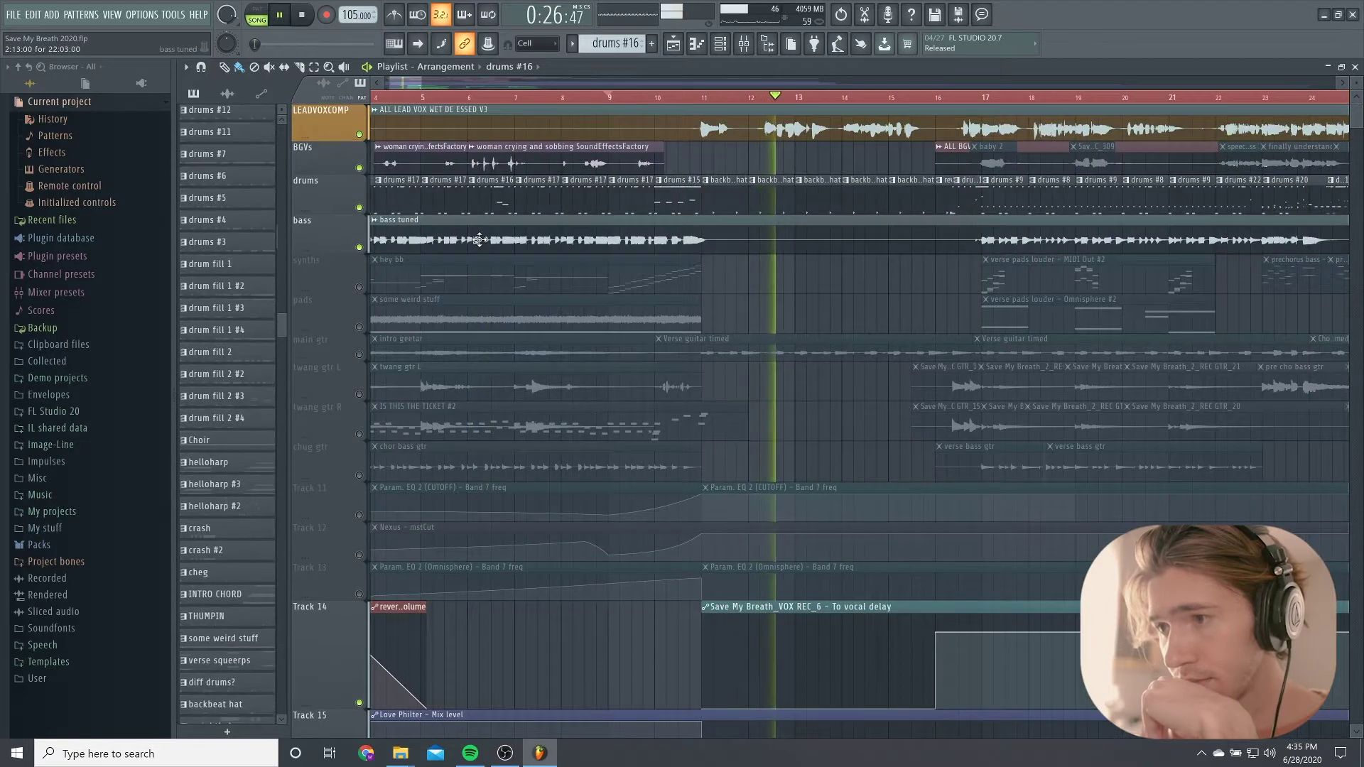
pyautogui.scroll(-3, 479, 240)
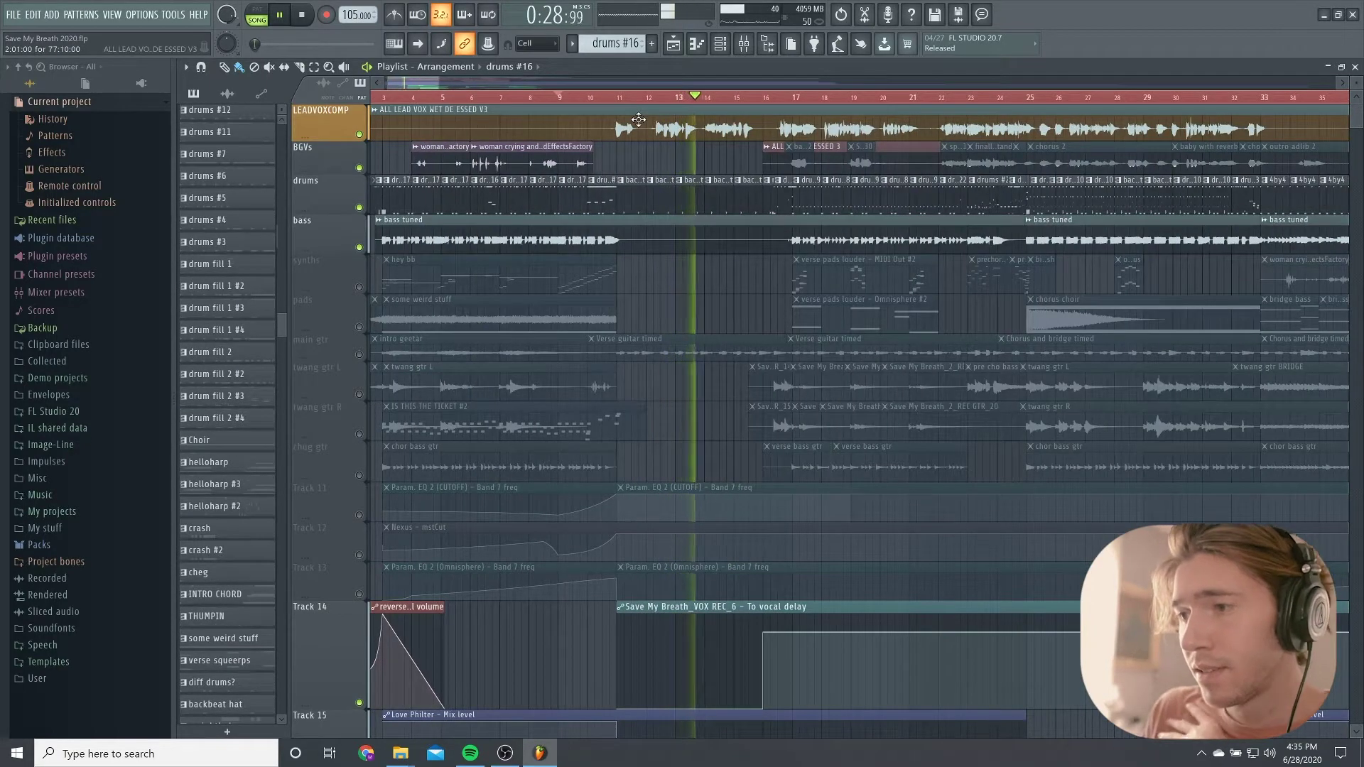
pyautogui.press('space')
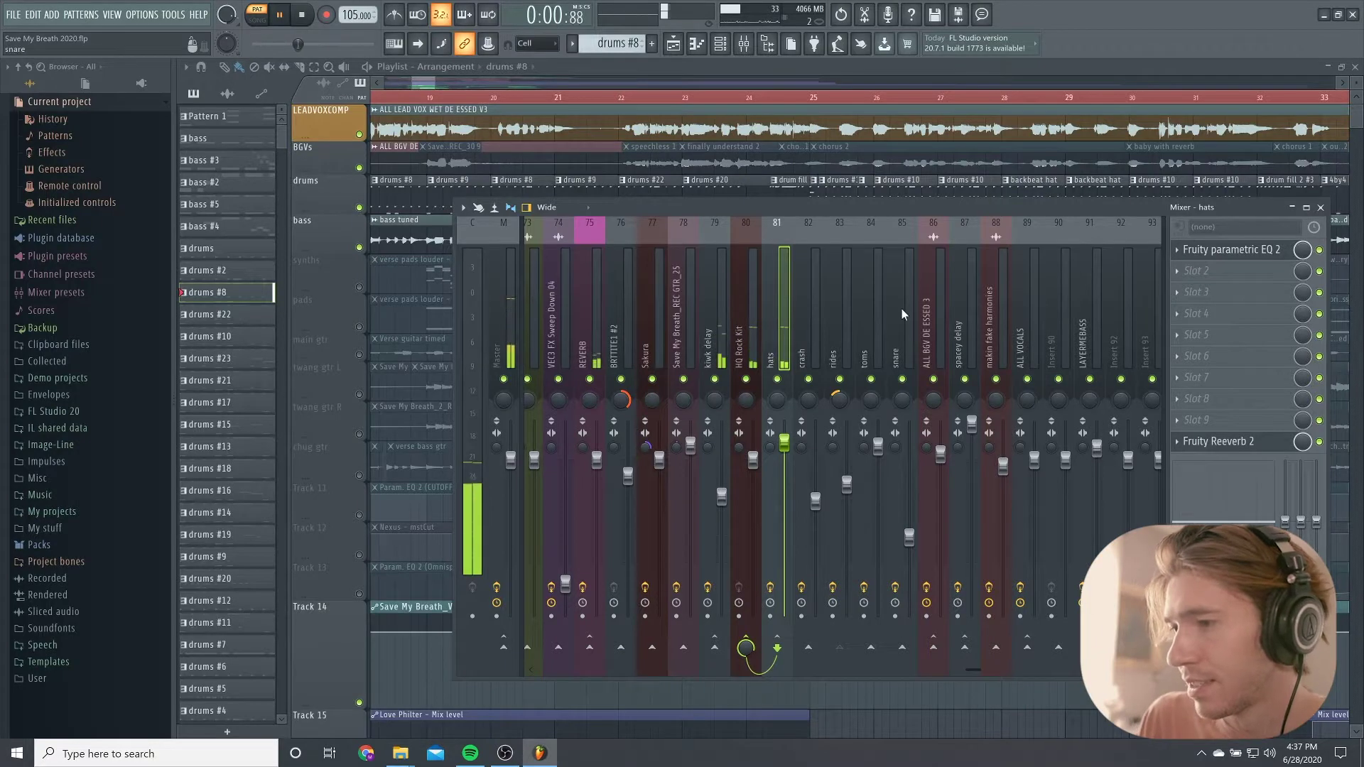
# Stop the drums #8 pattern and open the Fruity Reeverb 2 settings on the hats mixer track
pyautogui.press('space')
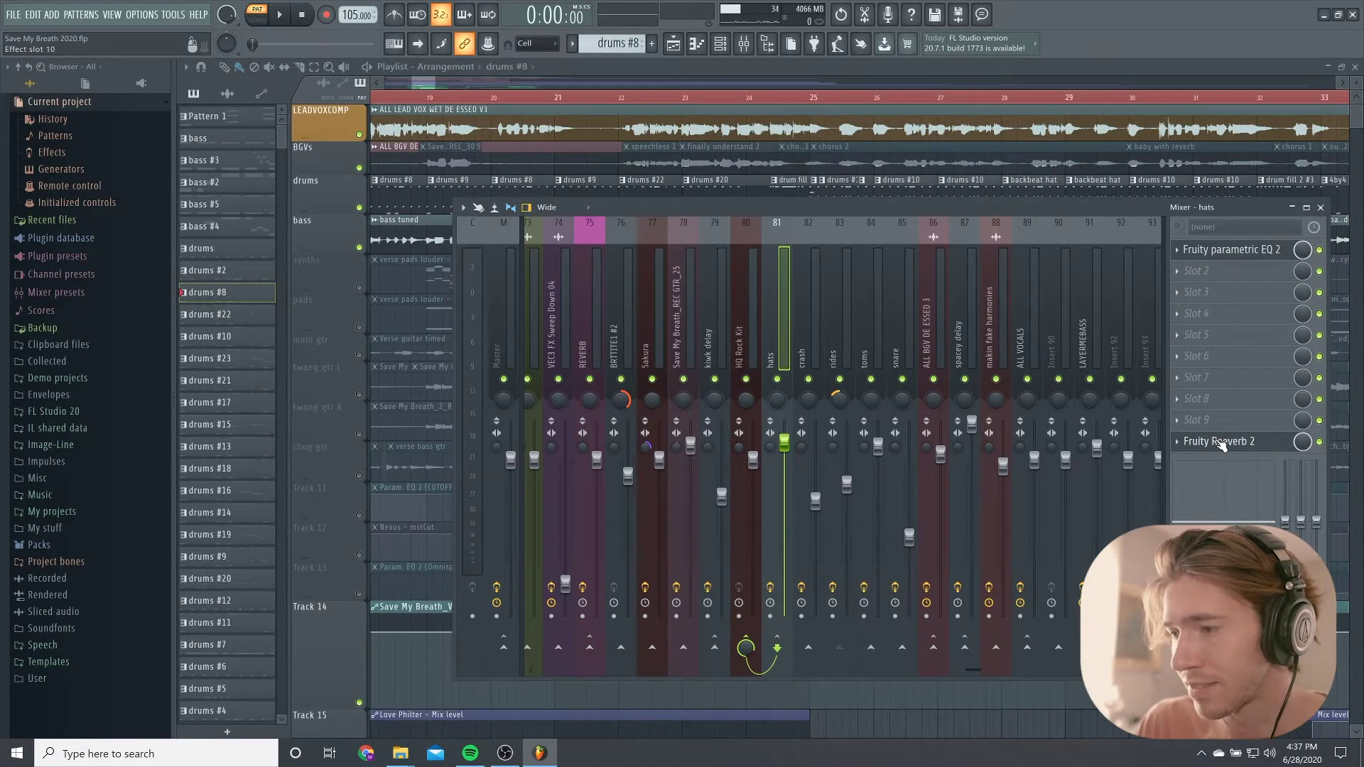
pyautogui.click(1219, 444)
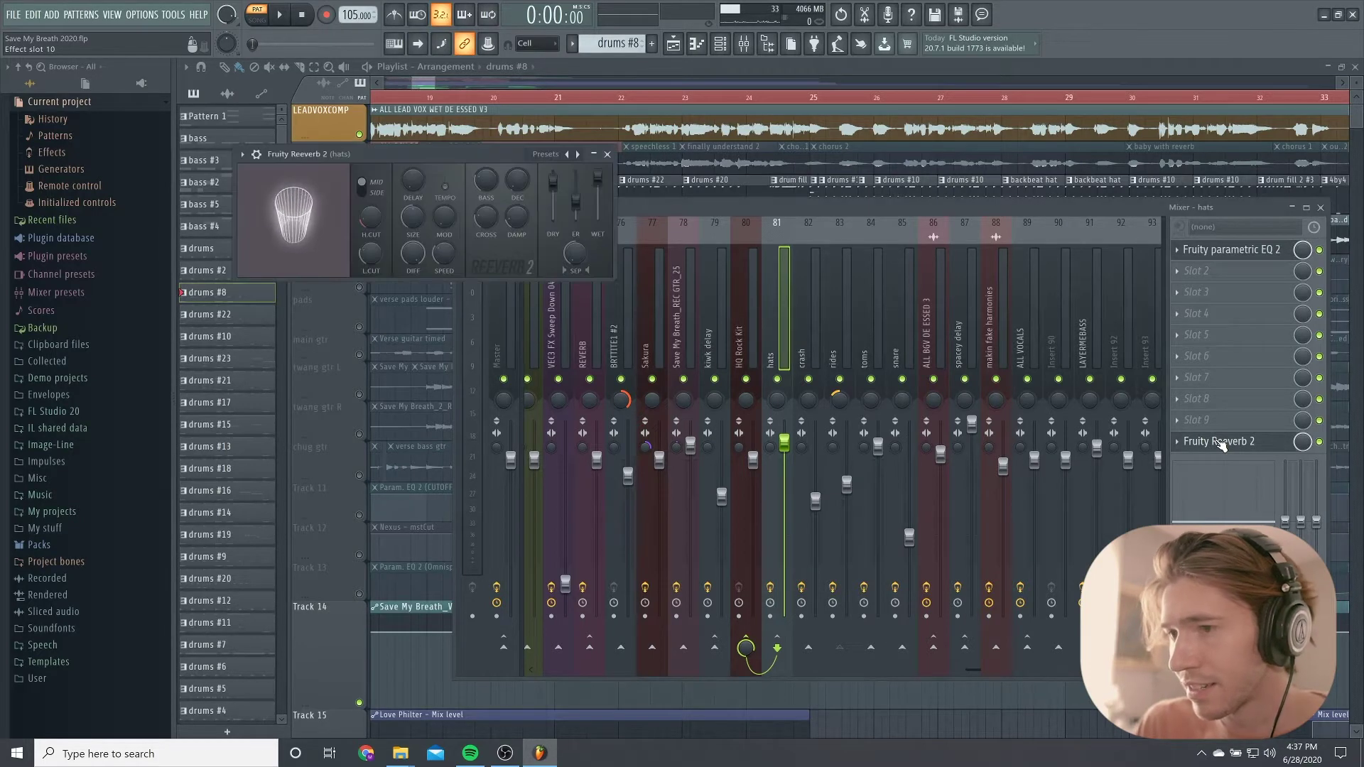
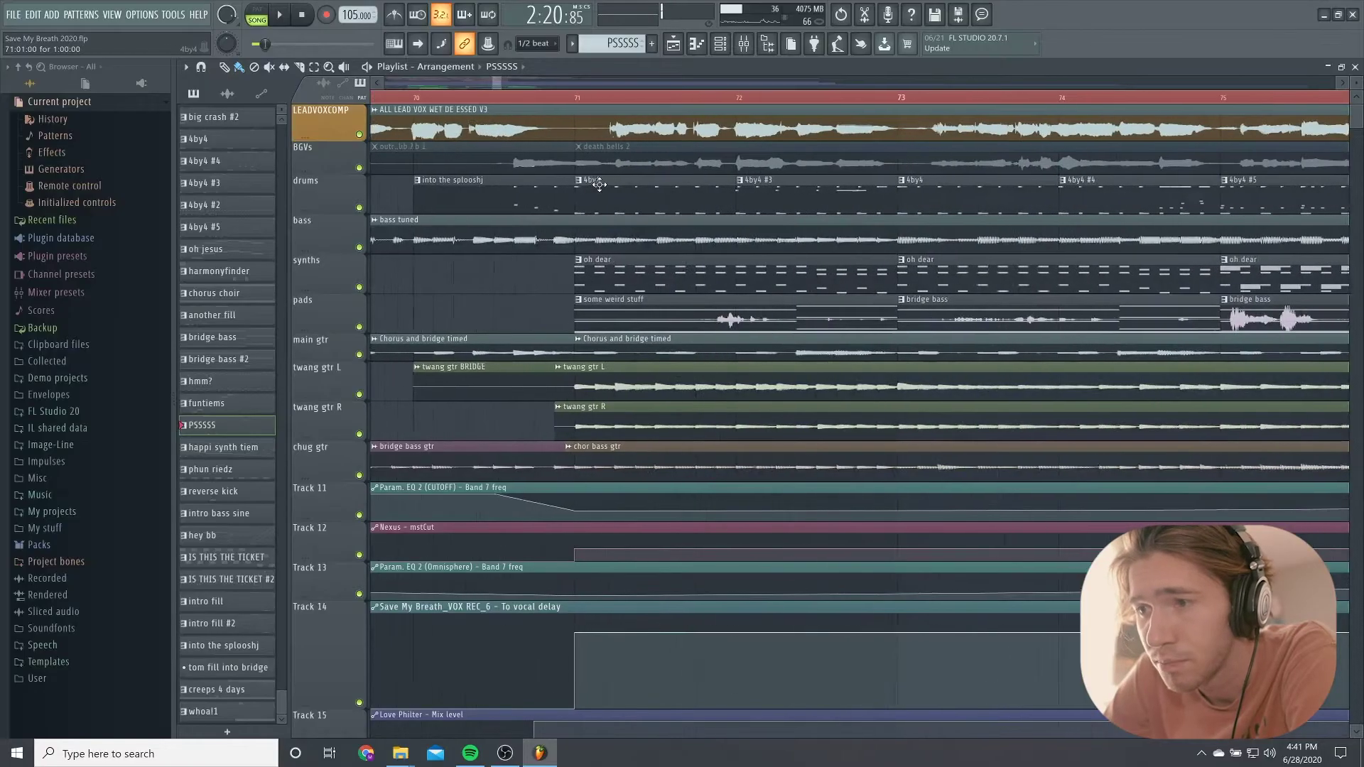
# Play the full-mix transition from the "into the splooshj" drum clip into the 4by4 pattern around bar 71, and stop playback
pyautogui.scroll(2, 731, 181)
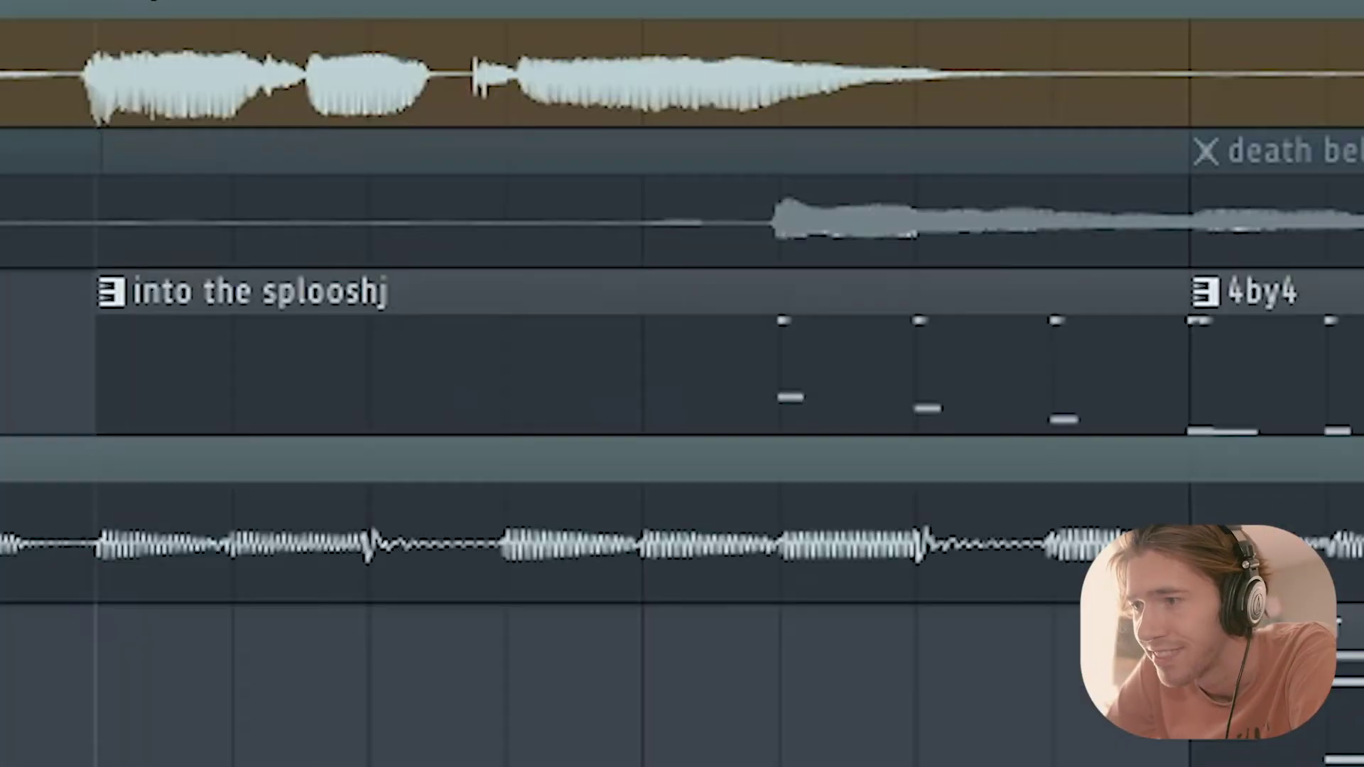
pyautogui.press('space')
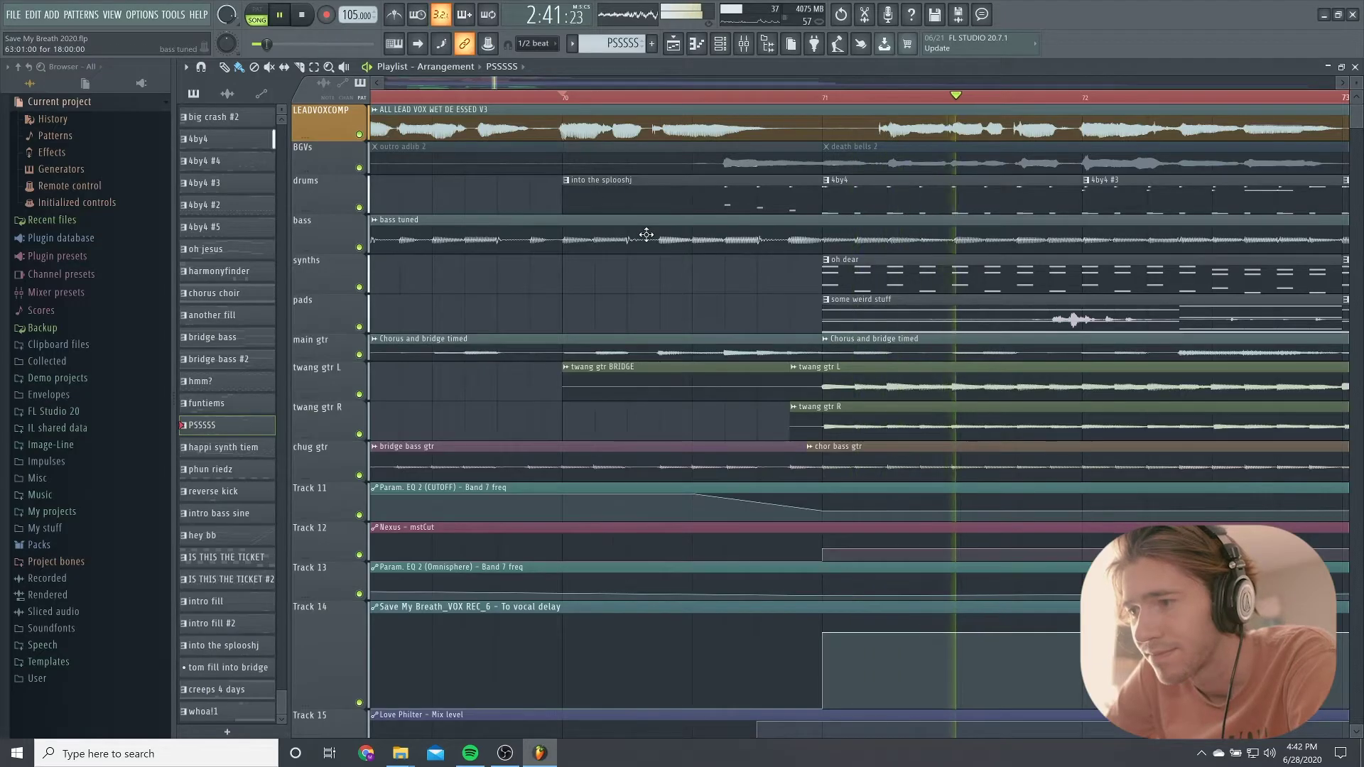
pyautogui.press('space')
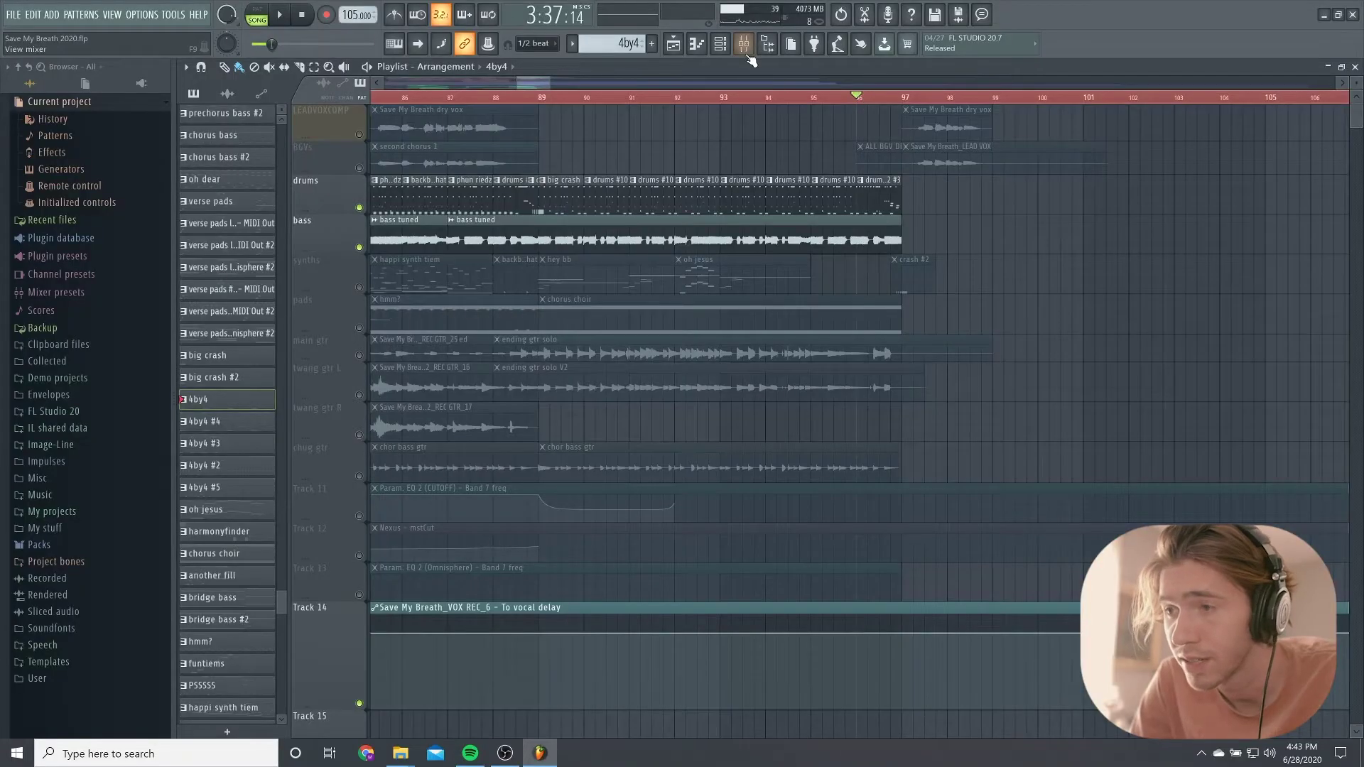
# Play the drums and bass with the mixer open, and open the Radiator plugin on the DRUMS mixer track
pyautogui.click(744, 47)
pyautogui.press('space')
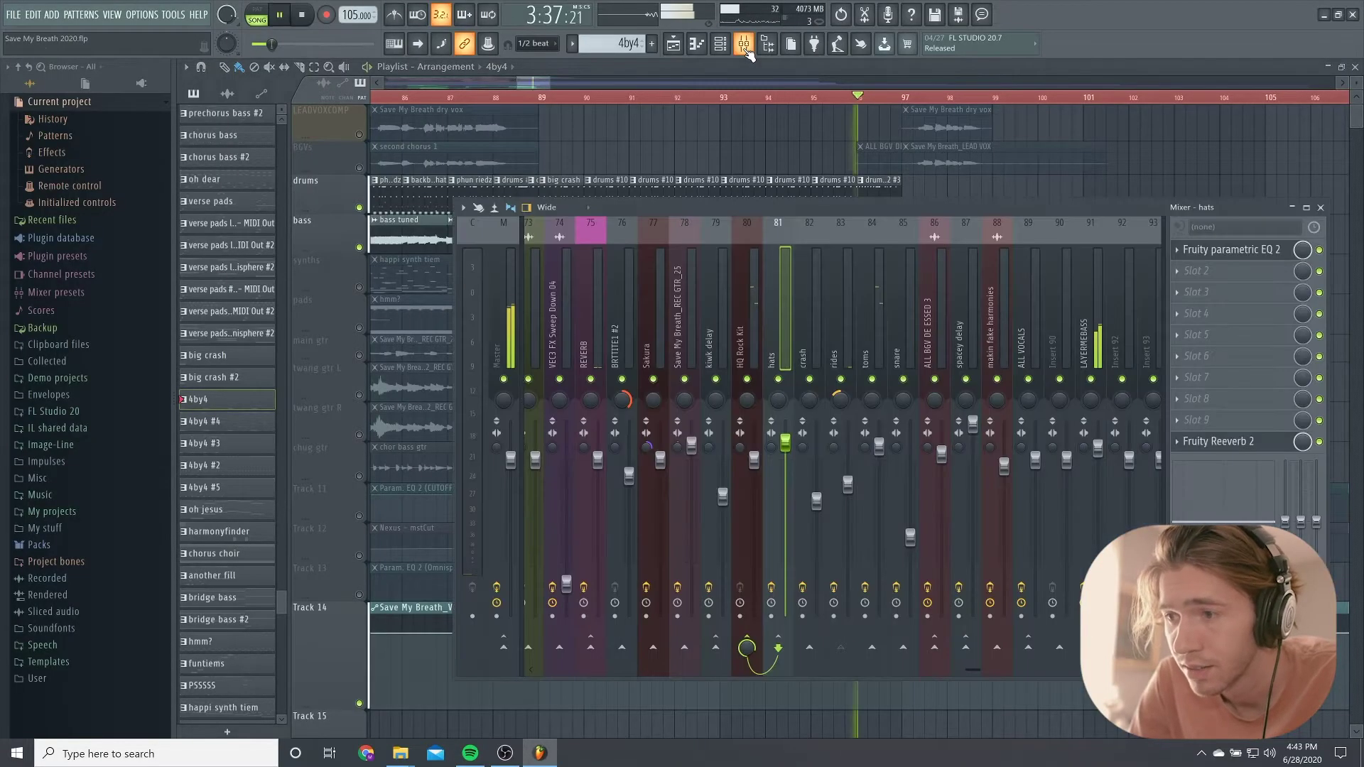
pyautogui.scroll(10, 718, 299)
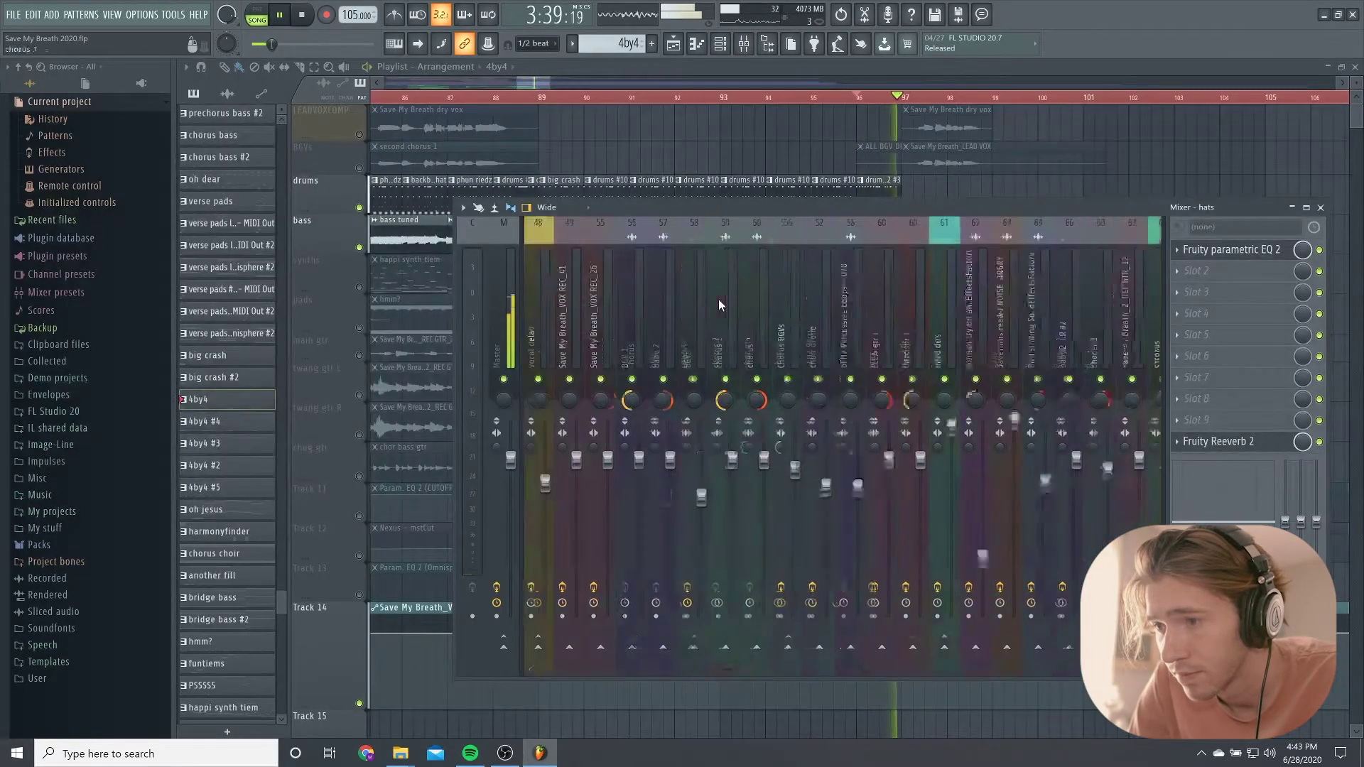
pyautogui.press('space')
pyautogui.press('space')
pyautogui.scroll(8, 731, 314)
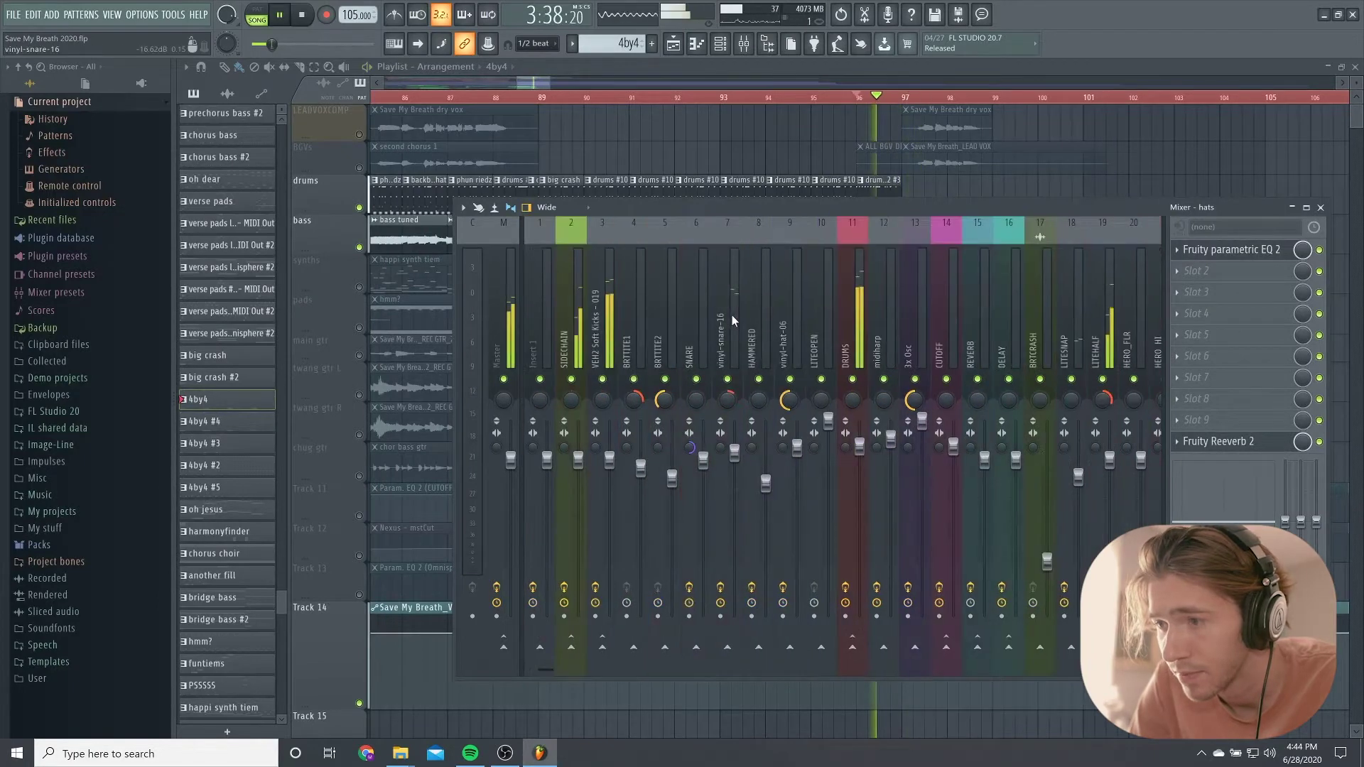
pyautogui.click(852, 313)
pyautogui.click(1253, 336)
# Compare the drums with Radiator enabled and bypassed on the DRUMS track, and stop playback
pyautogui.press('space')
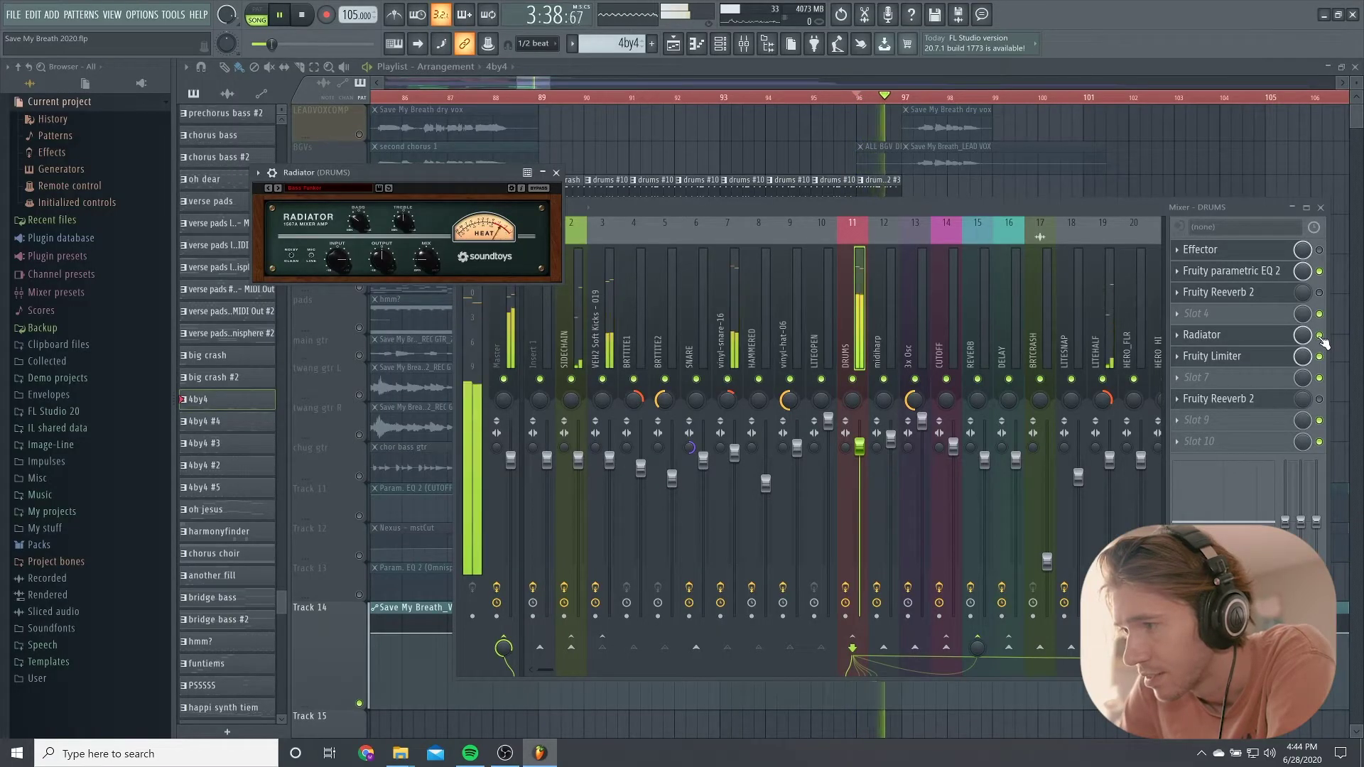
pyautogui.press('space')
pyautogui.click(1320, 337)
pyautogui.press('space')
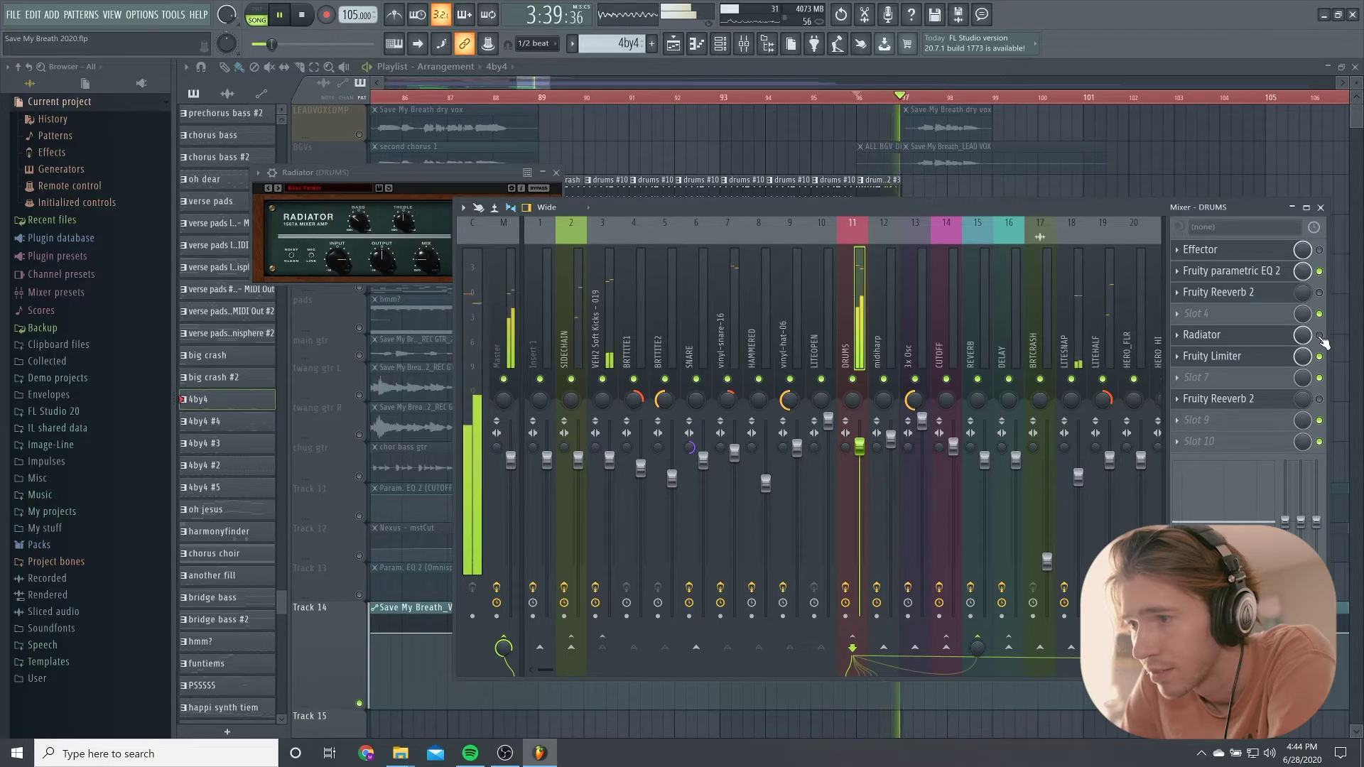
pyautogui.press('space')
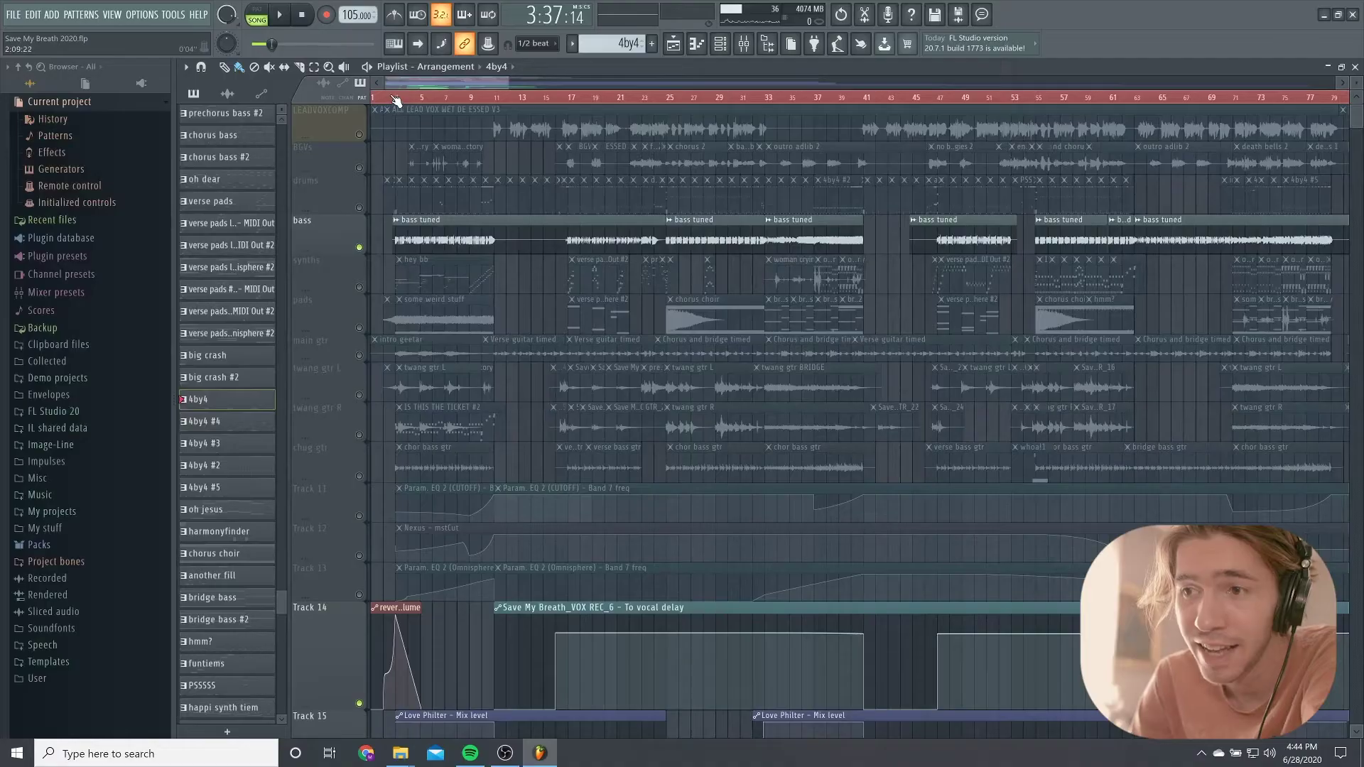
# Show the song's intro in the playlist with only the bass playing, and place the mixer below the bass clips
pyautogui.scroll(7, 393, 97)
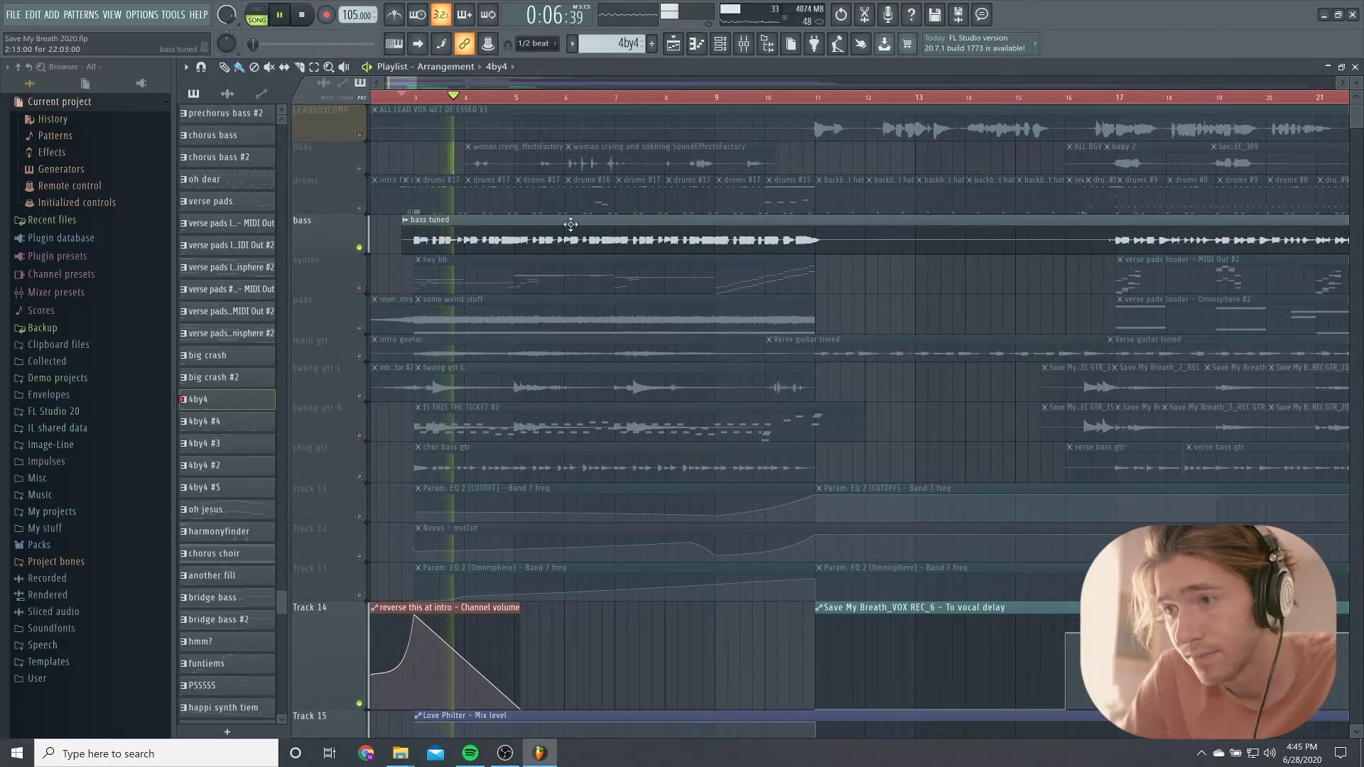
pyautogui.click(746, 47)
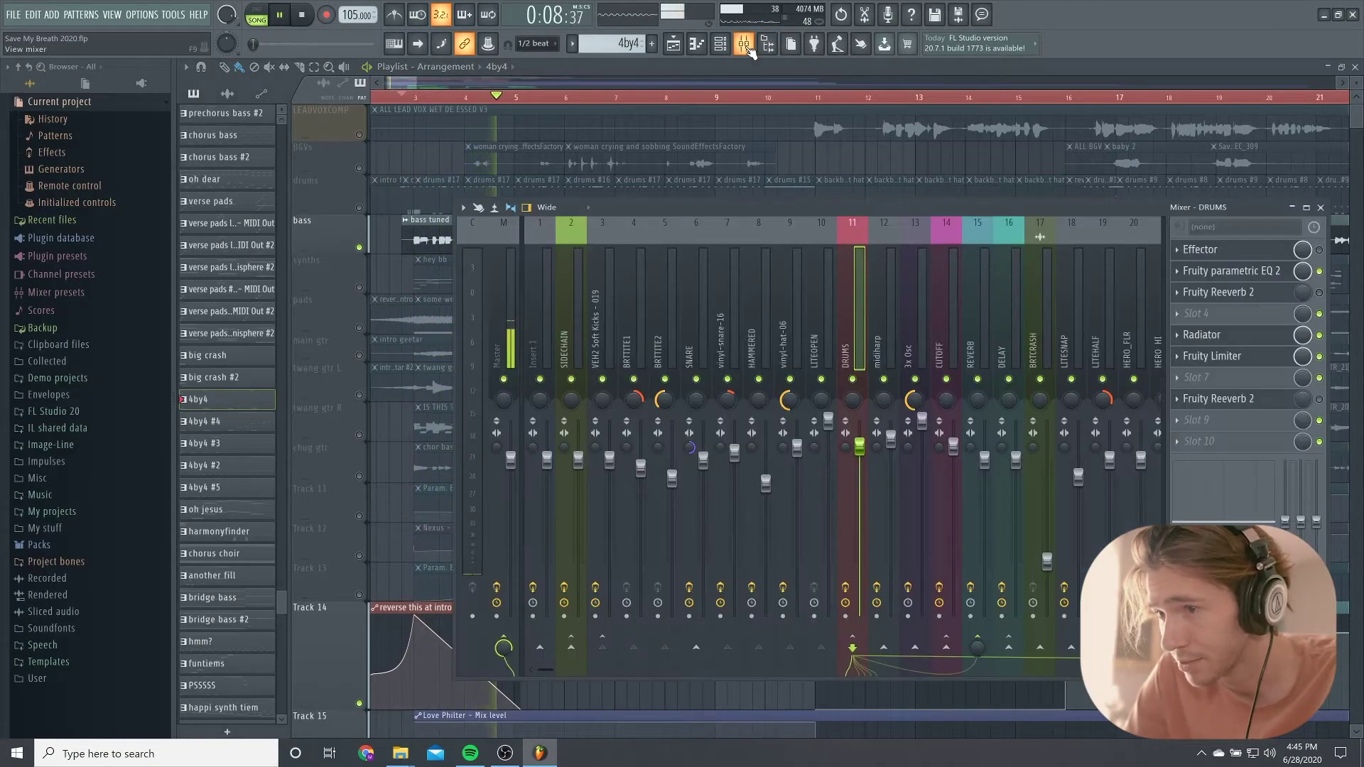
pyautogui.click(746, 47)
pyautogui.click(745, 47)
pyautogui.moveTo(681, 210); pyautogui.dragTo(626, 328)
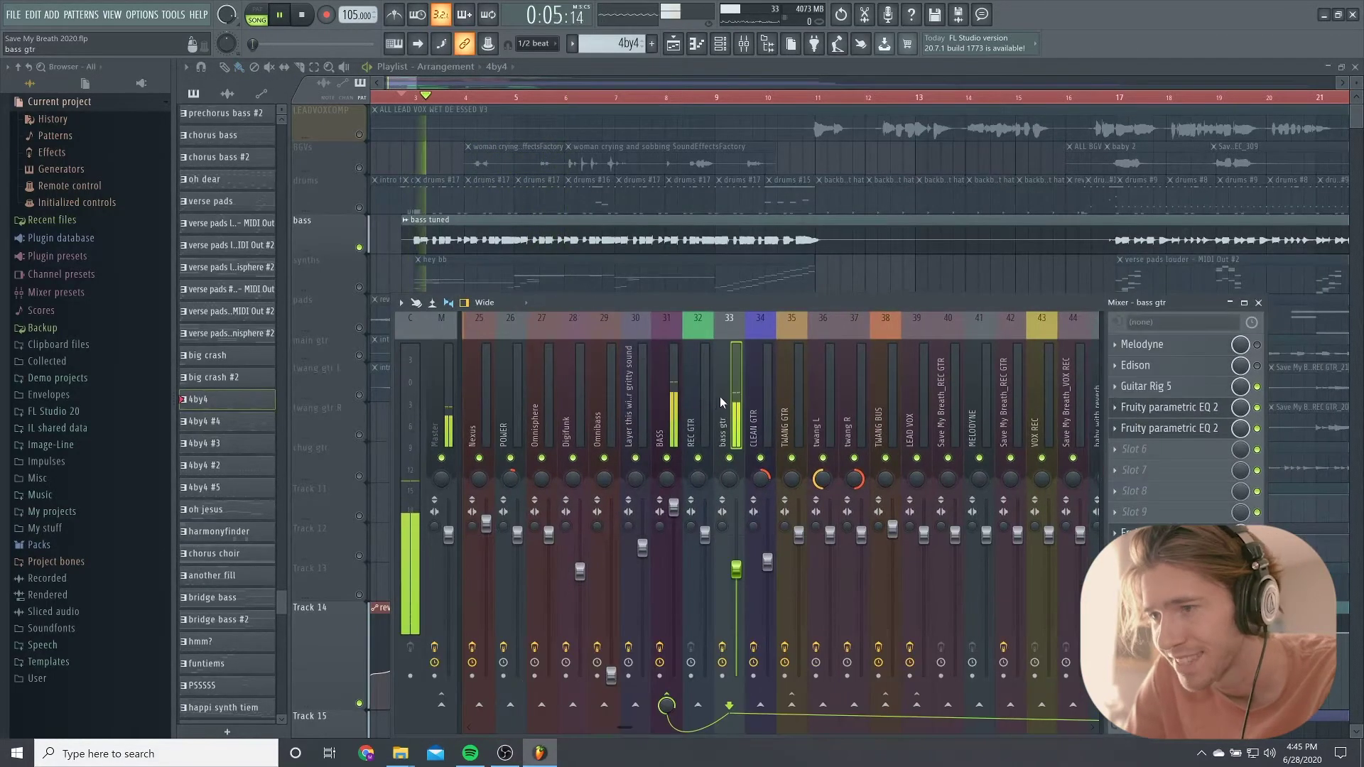
# Inspect Guitar Rig 5 on the bass gtr mixer track, stop playback, and switch the bypassed effect back on
pyautogui.click(1140, 512)
pyautogui.press('Escape')
pyautogui.click(1146, 386)
pyautogui.moveTo(408, 166); pyautogui.dragTo(392, 182)
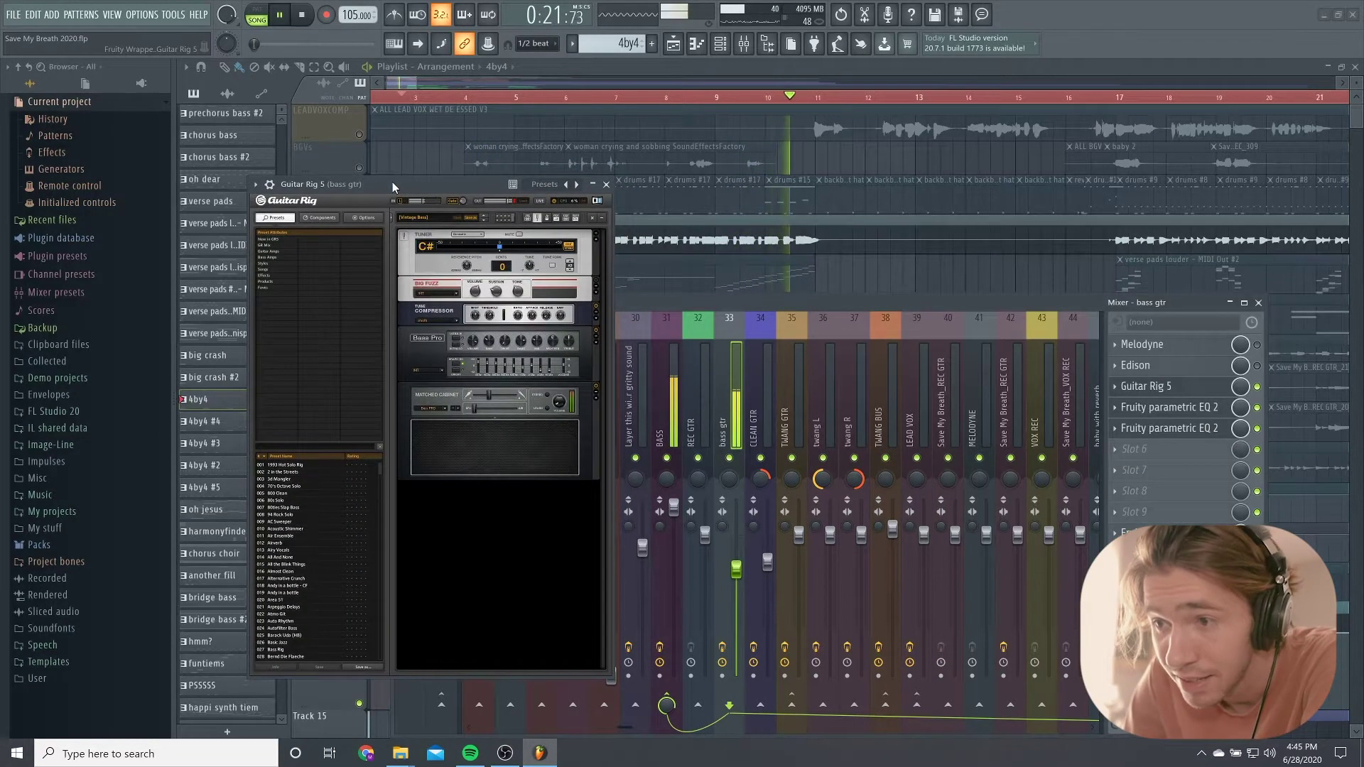
pyautogui.press('space')
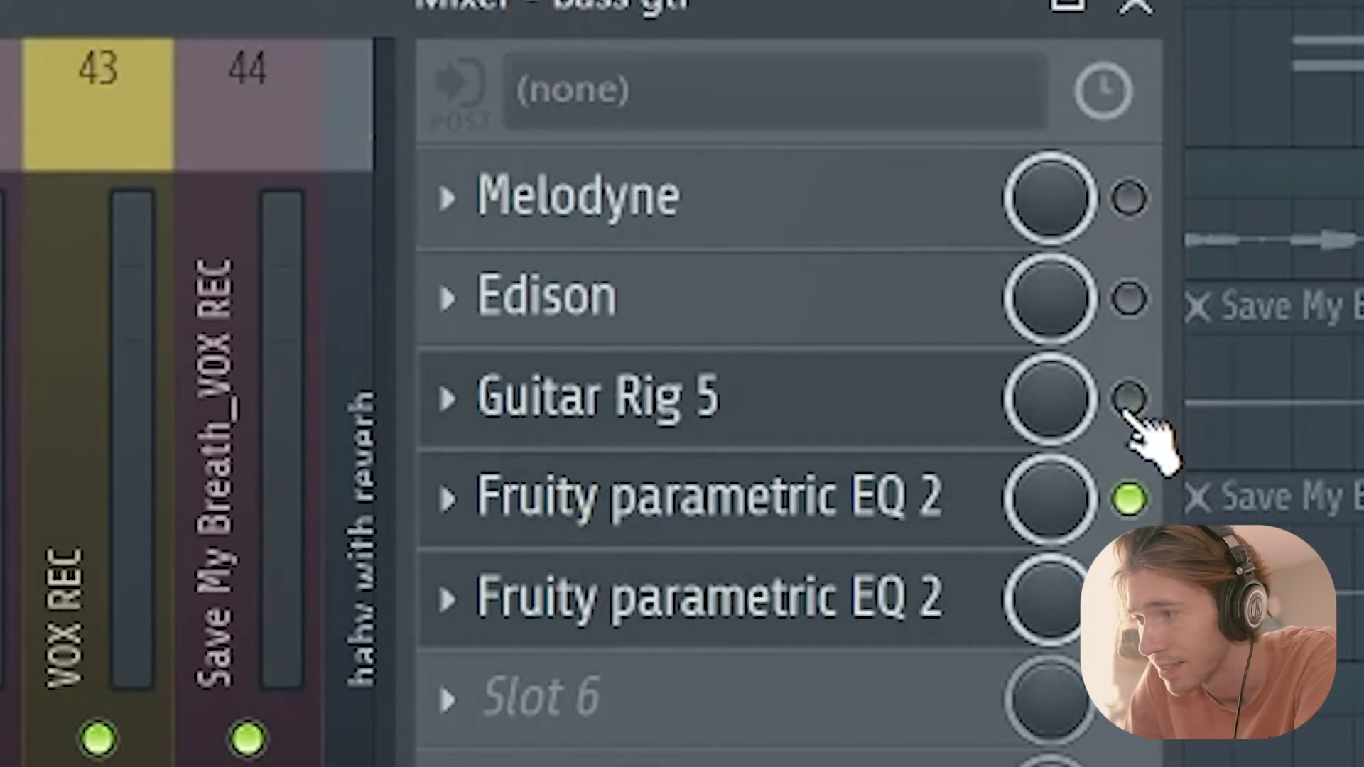
pyautogui.click(1128, 401)
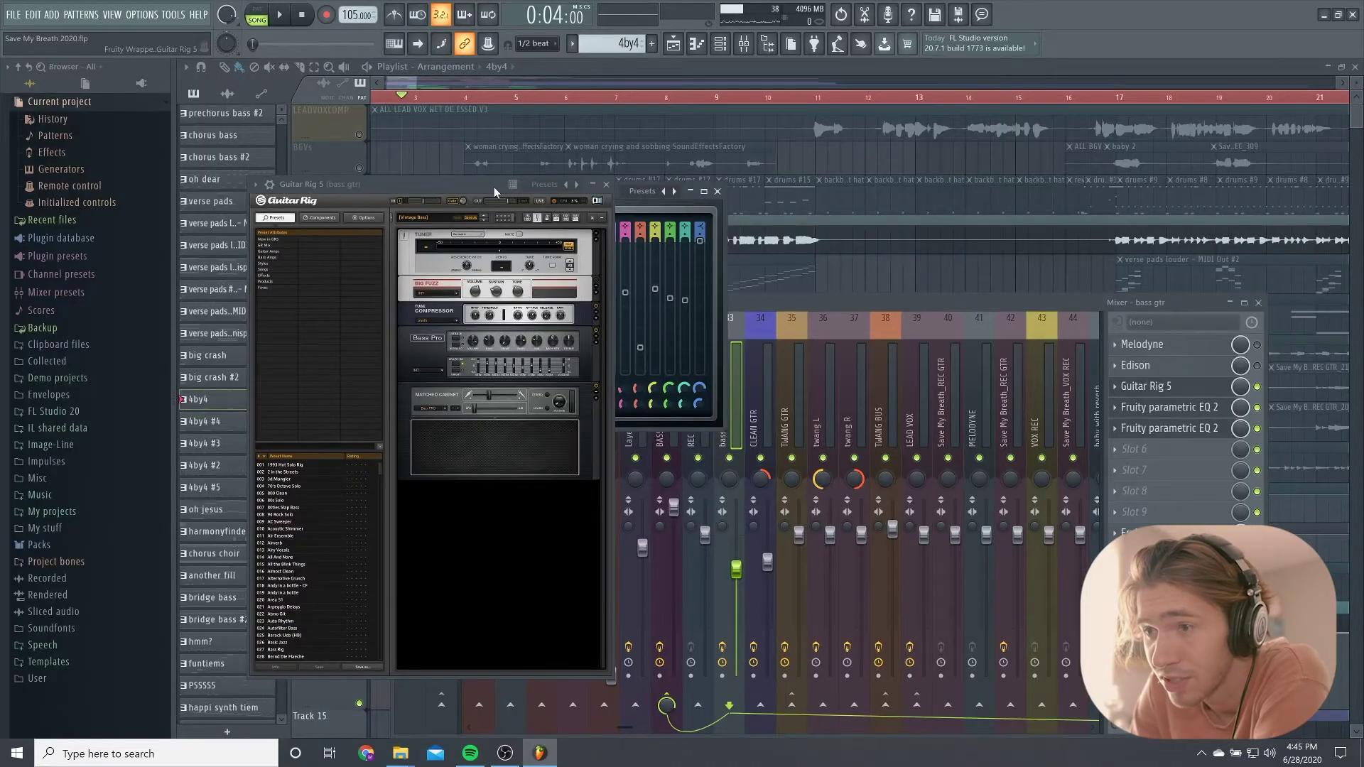
# Close Guitar Rig 5 and arrange the bass gtr track's two Fruity parametric EQ 2 windows one above the other
pyautogui.click(605, 184)
pyautogui.click(497, 202)
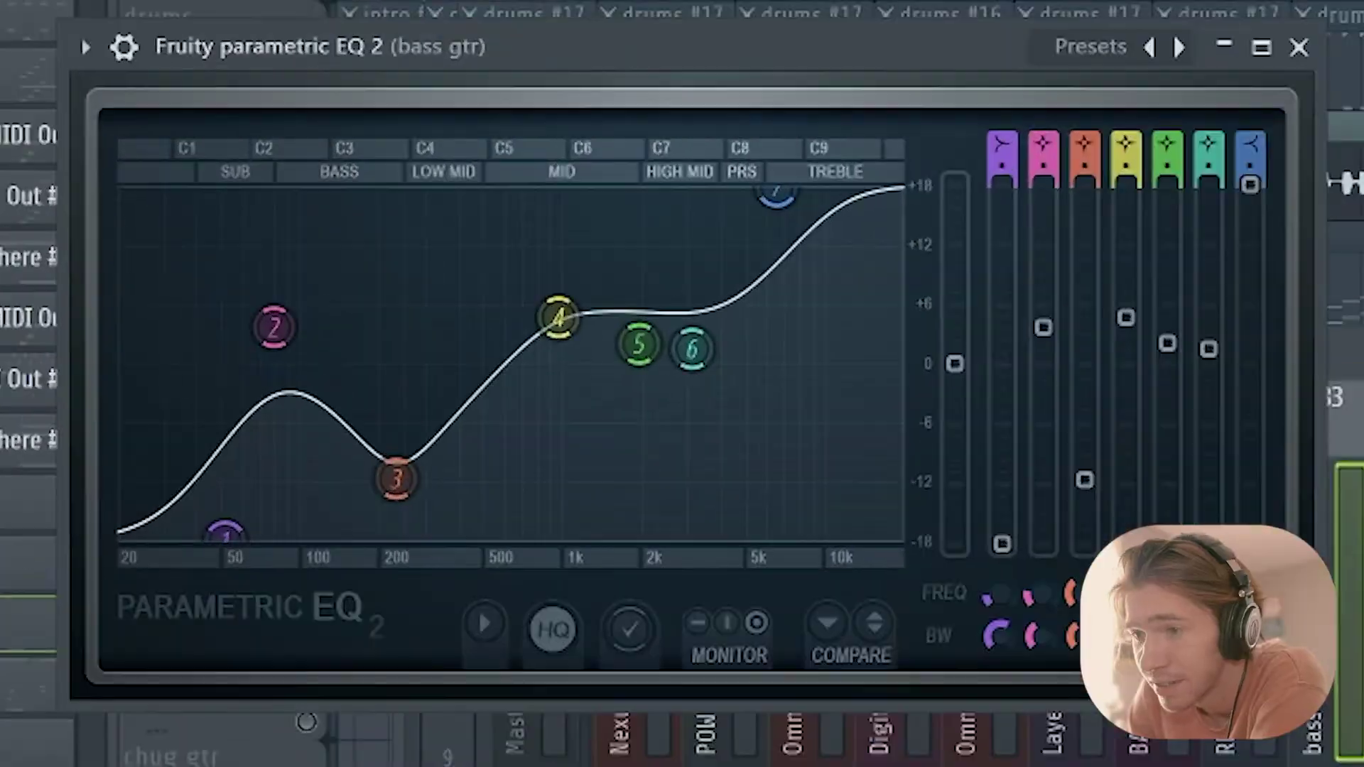
pyautogui.click(1168, 428)
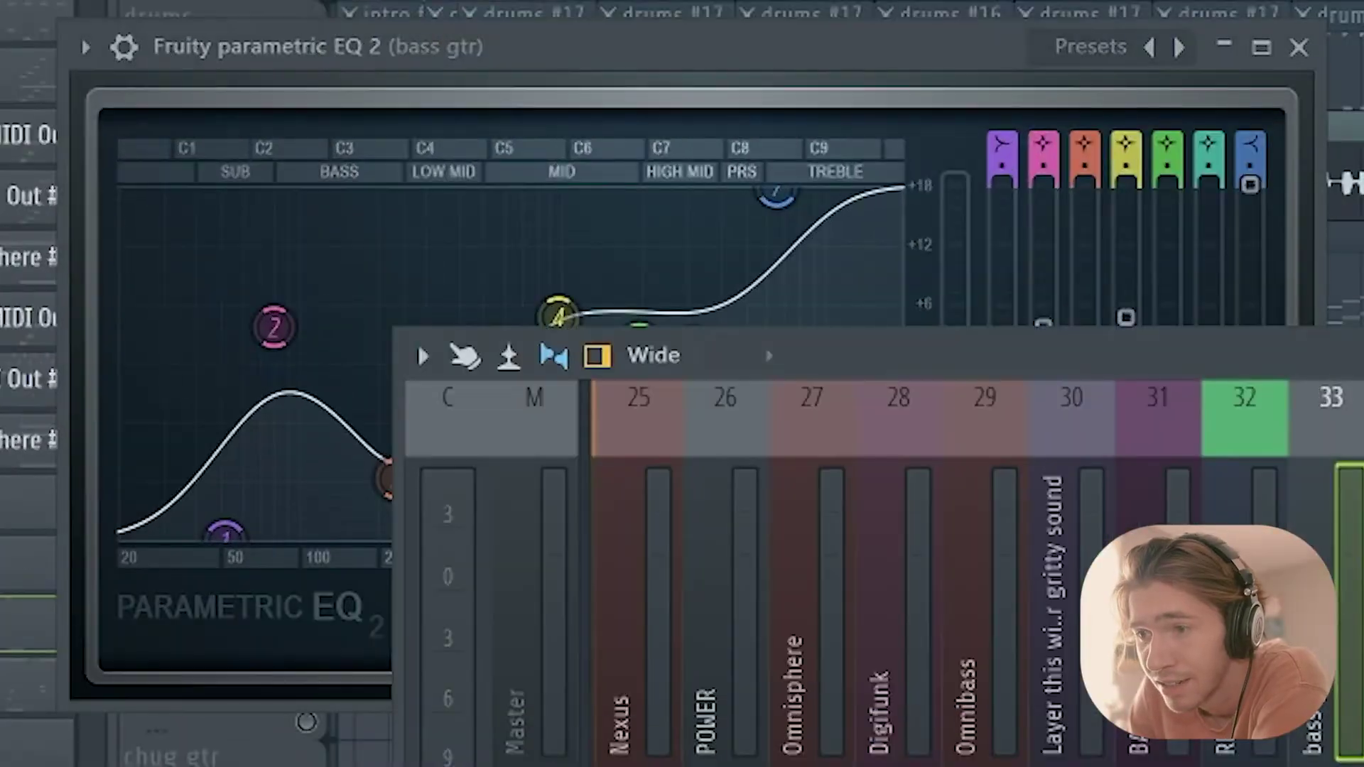
pyautogui.moveTo(408, 104); pyautogui.dragTo(493, 367)
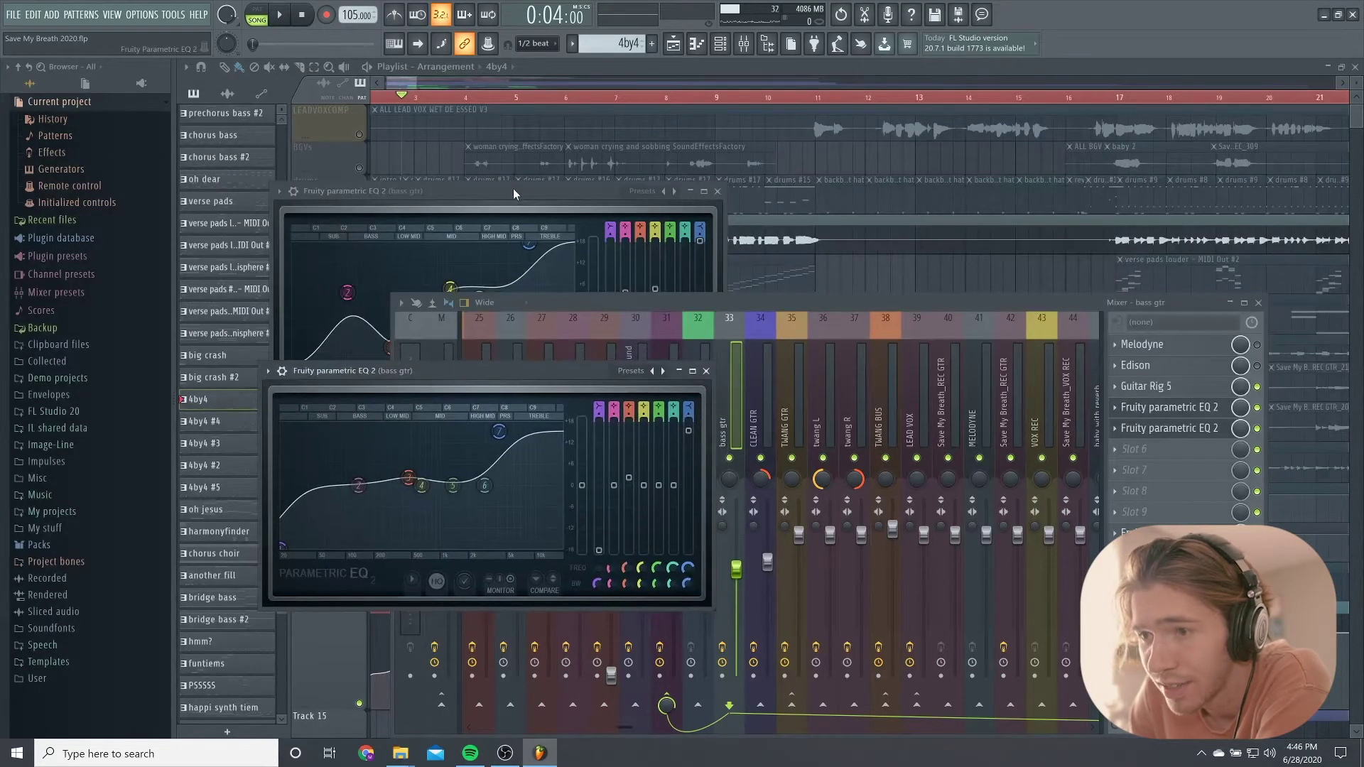
pyautogui.moveTo(513, 188); pyautogui.dragTo(497, 118)
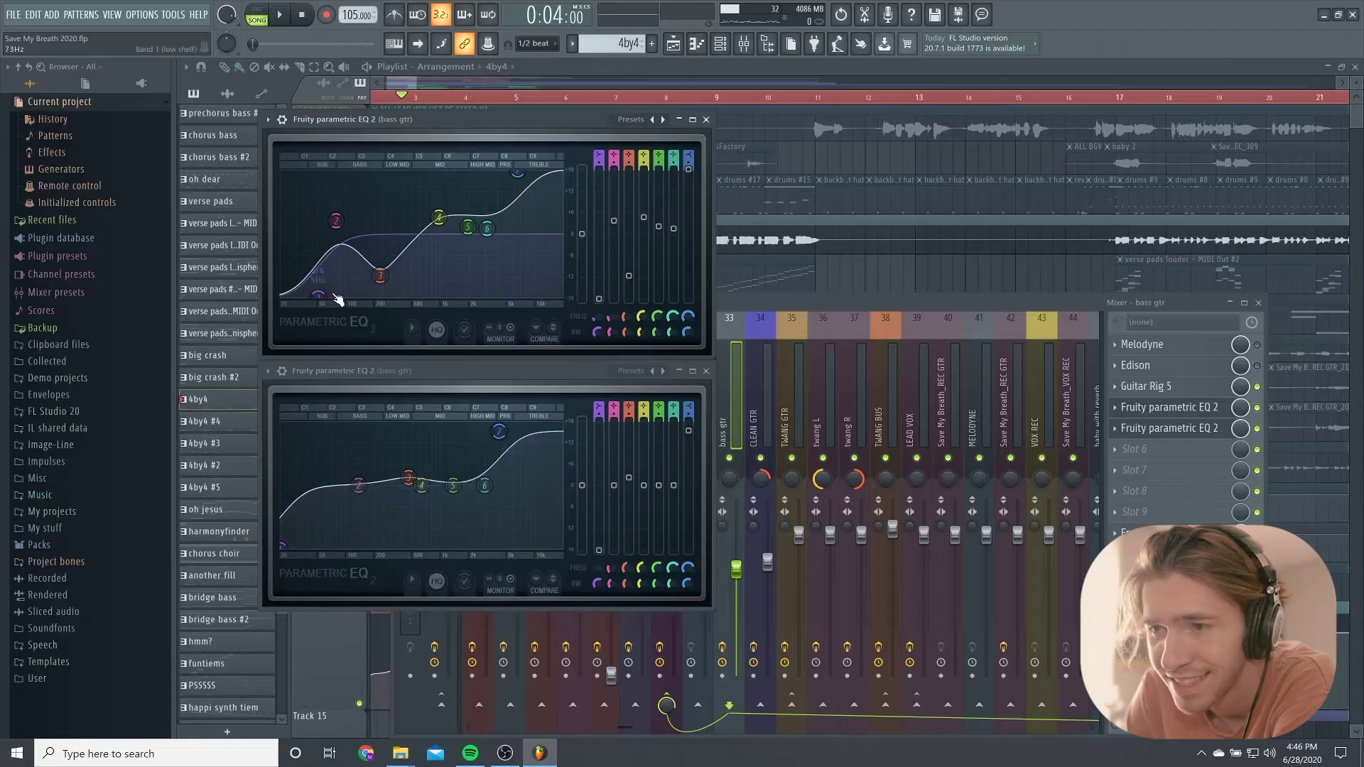
# Play the bass with both Fruity parametric EQ 2 effects bypassed, and re-enable them one after the other to compare
pyautogui.press('space')
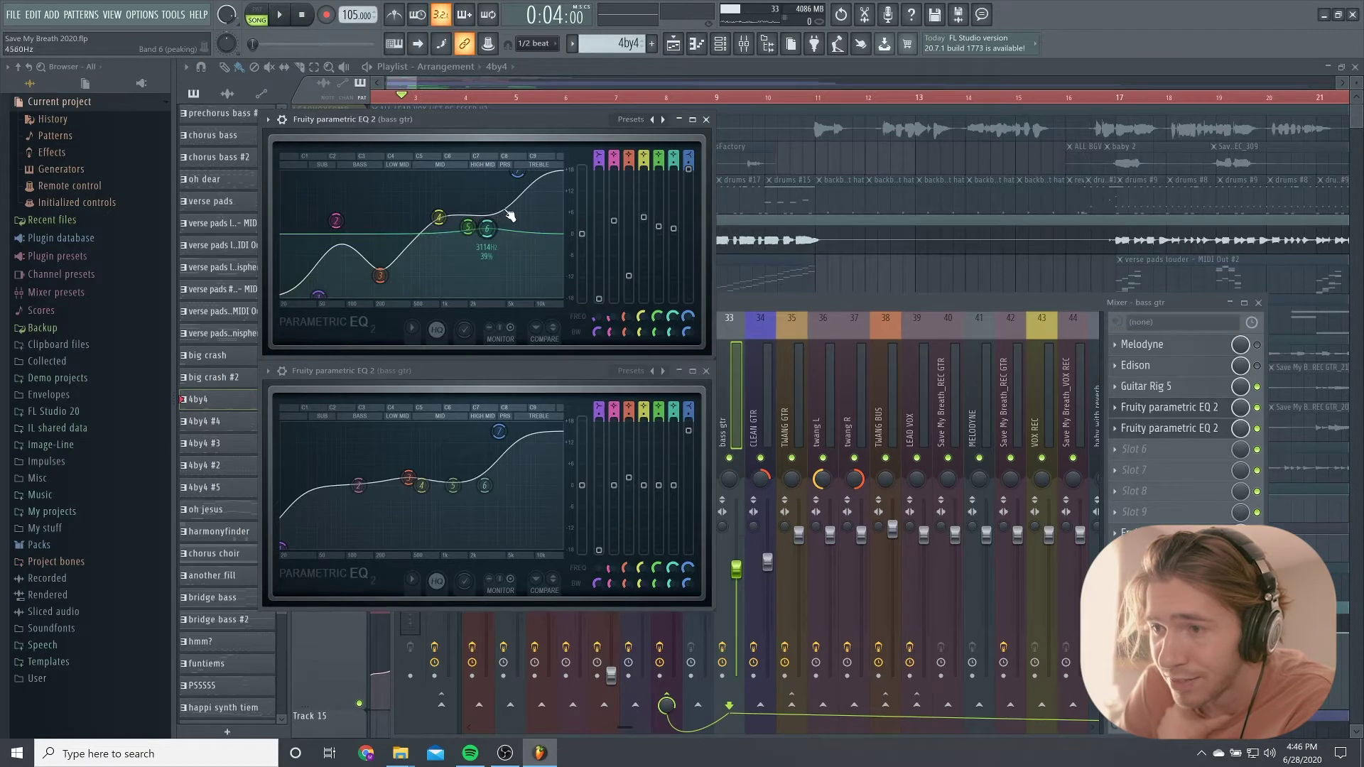
pyautogui.click(443, 379)
pyautogui.press('space')
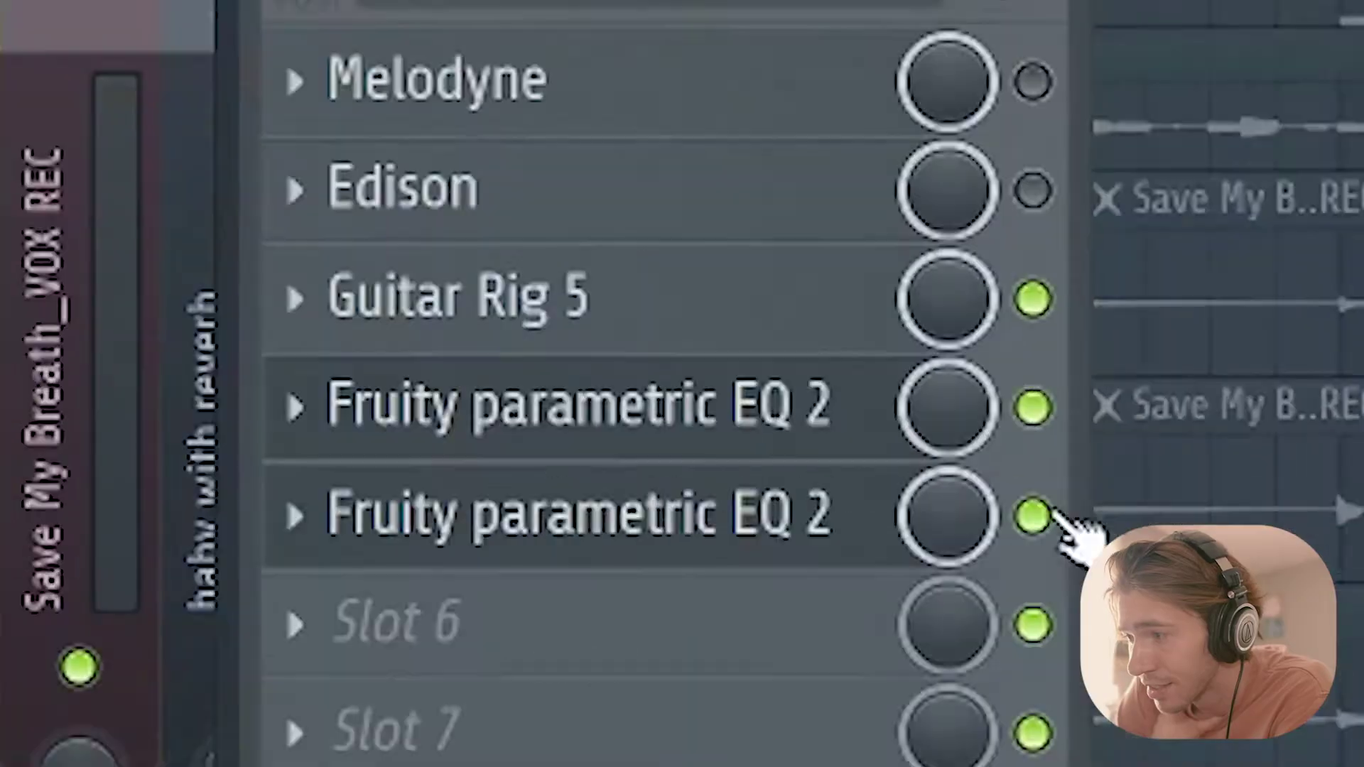
pyautogui.click(1256, 429)
pyautogui.click(1257, 407)
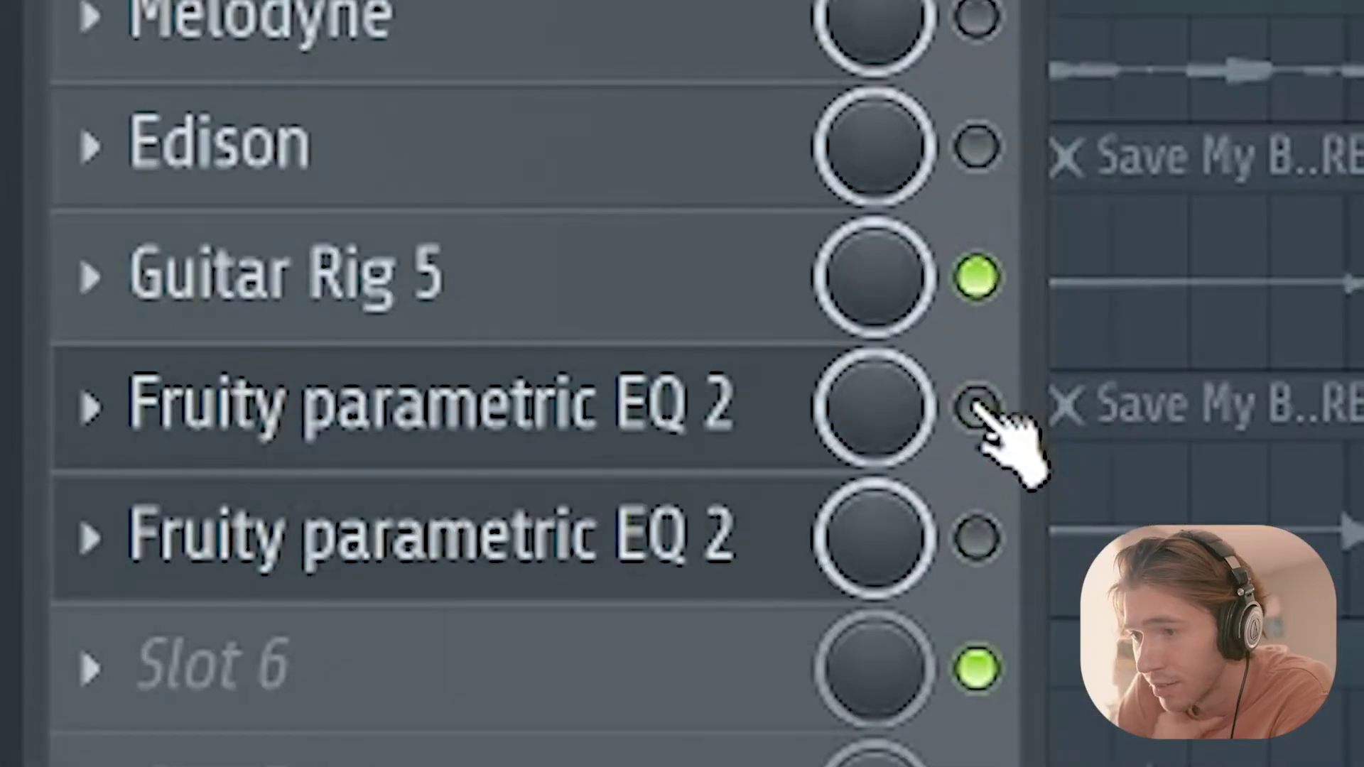
pyautogui.click(976, 407)
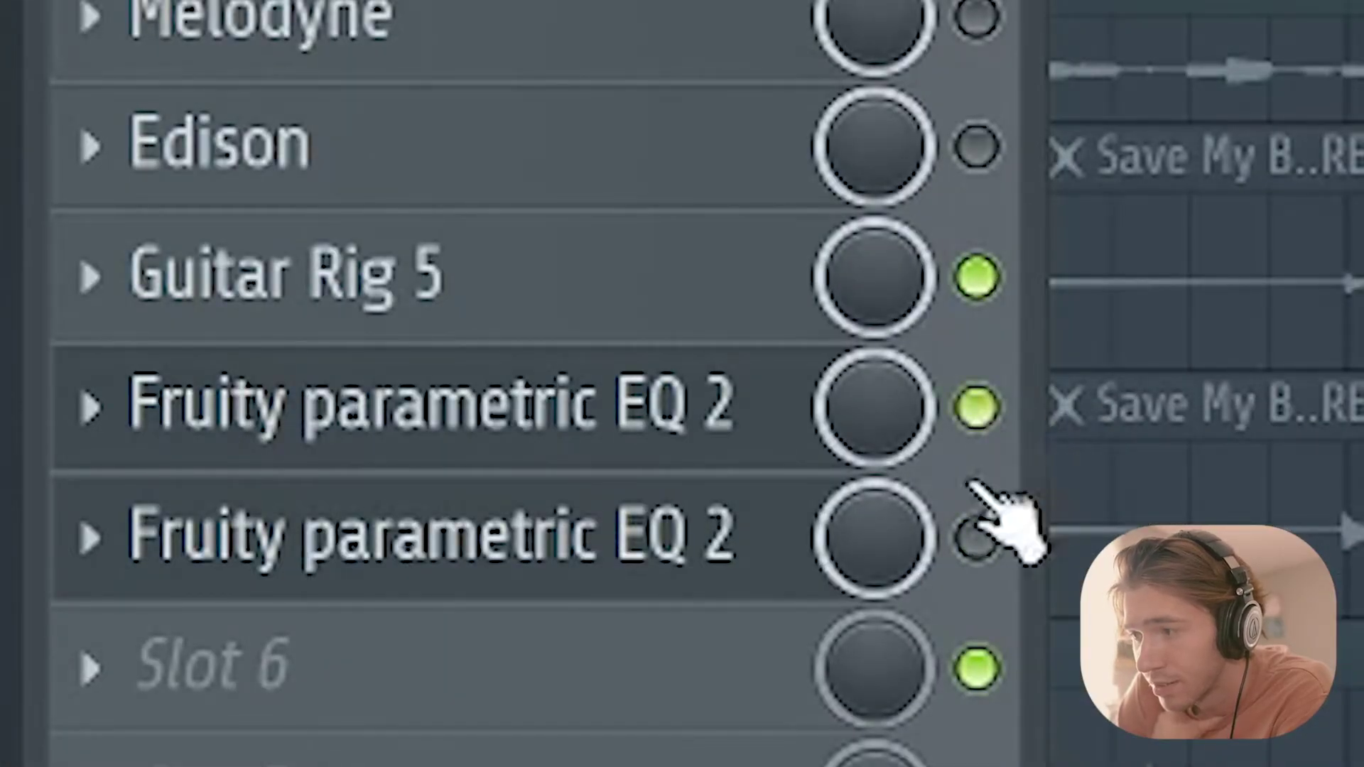
pyautogui.click(976, 538)
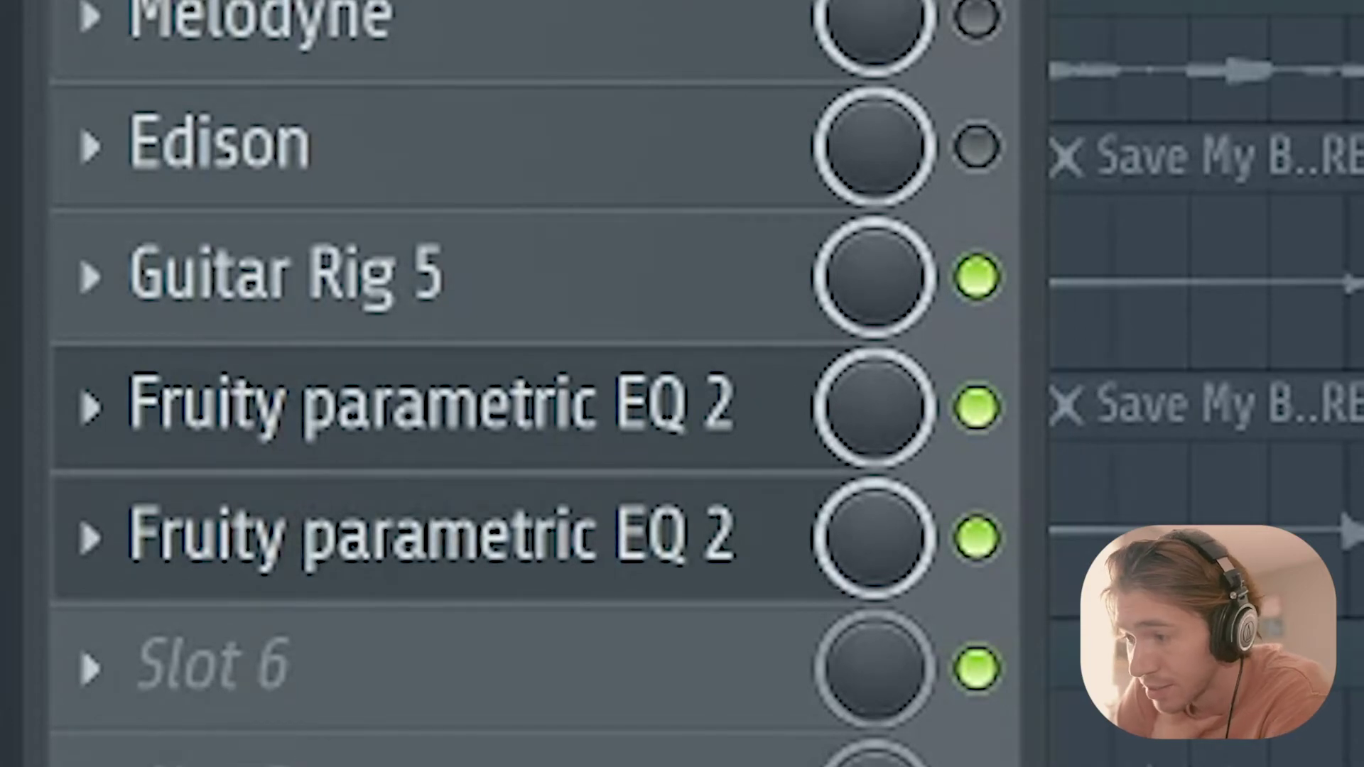
# Inspect Fruity Delay 3 on the kiwk delay mixer track, and close all plugin and mixer windows
pyautogui.click(691, 434)
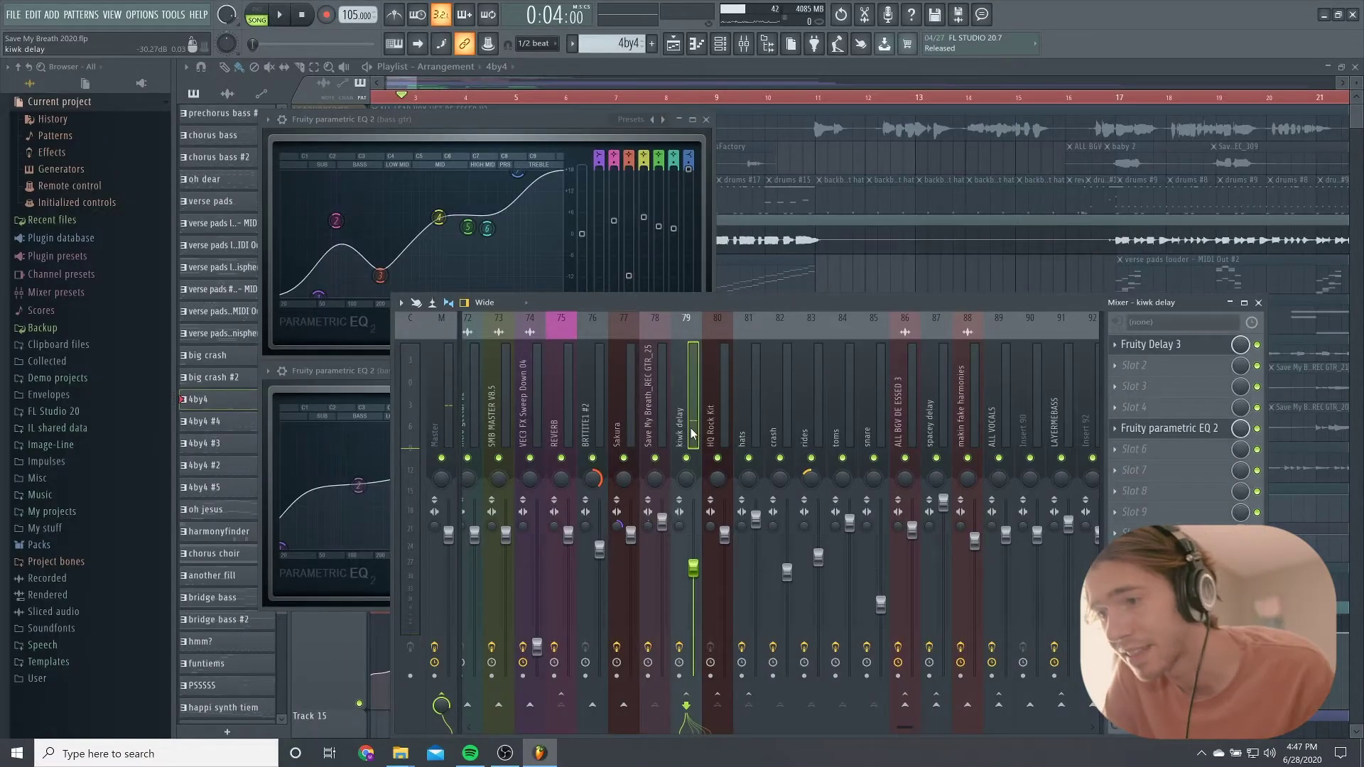
pyautogui.scroll(-1, 691, 433)
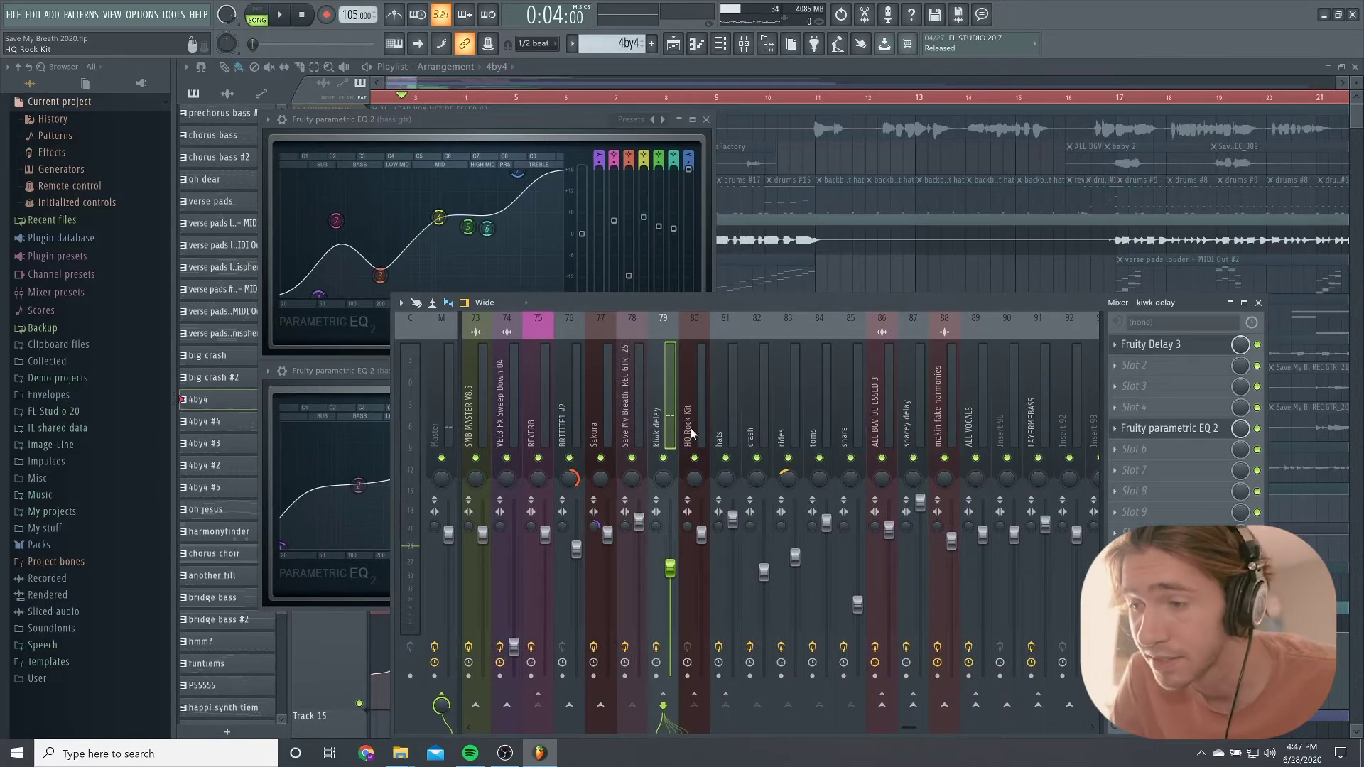
pyautogui.click(1173, 348)
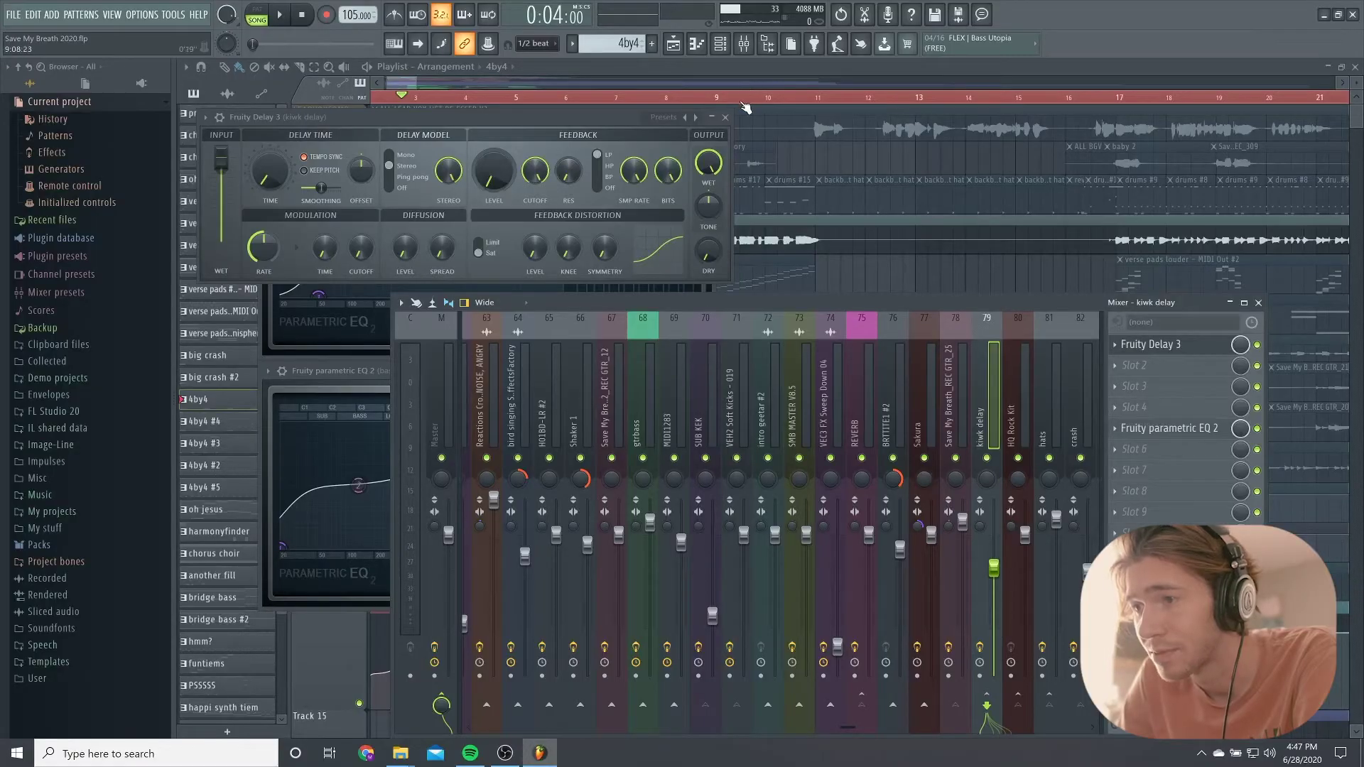
pyautogui.click(726, 117)
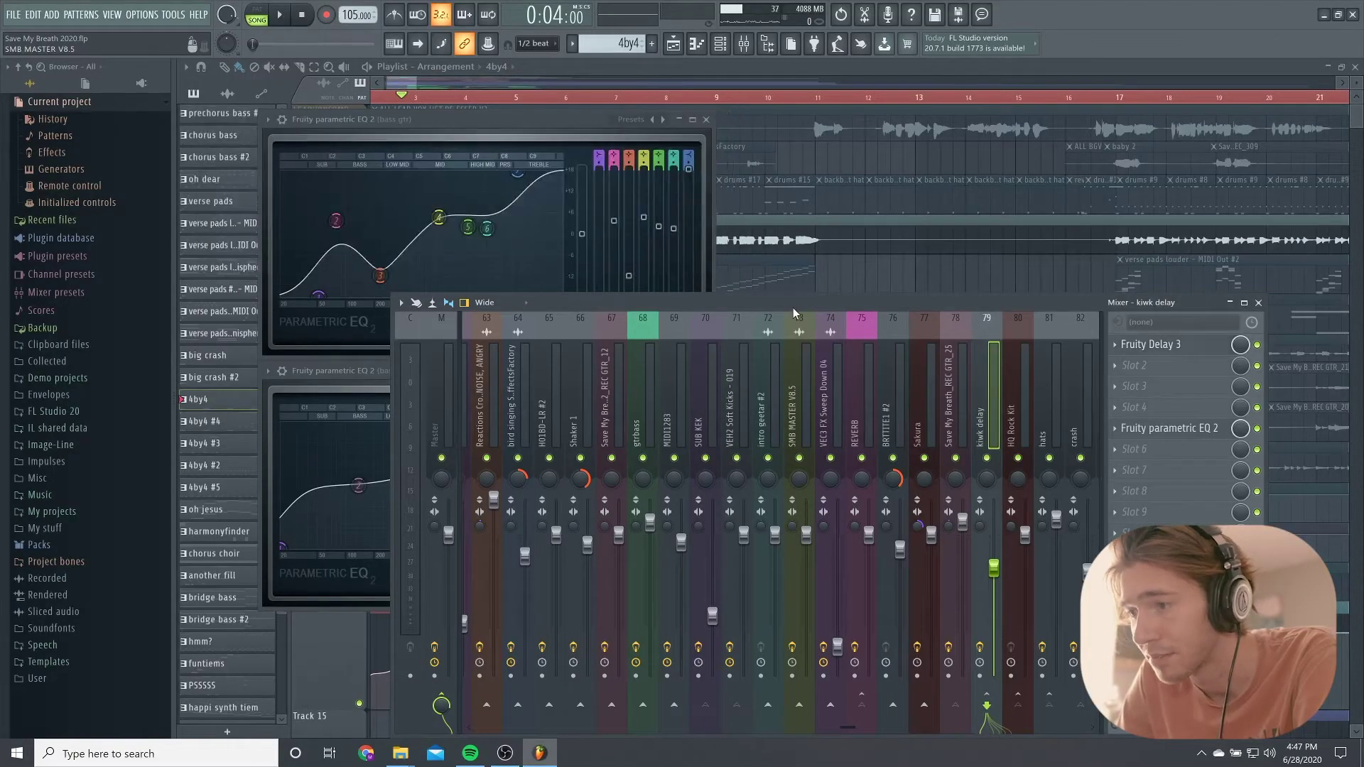
pyautogui.moveTo(792, 308); pyautogui.dragTo(731, 250)
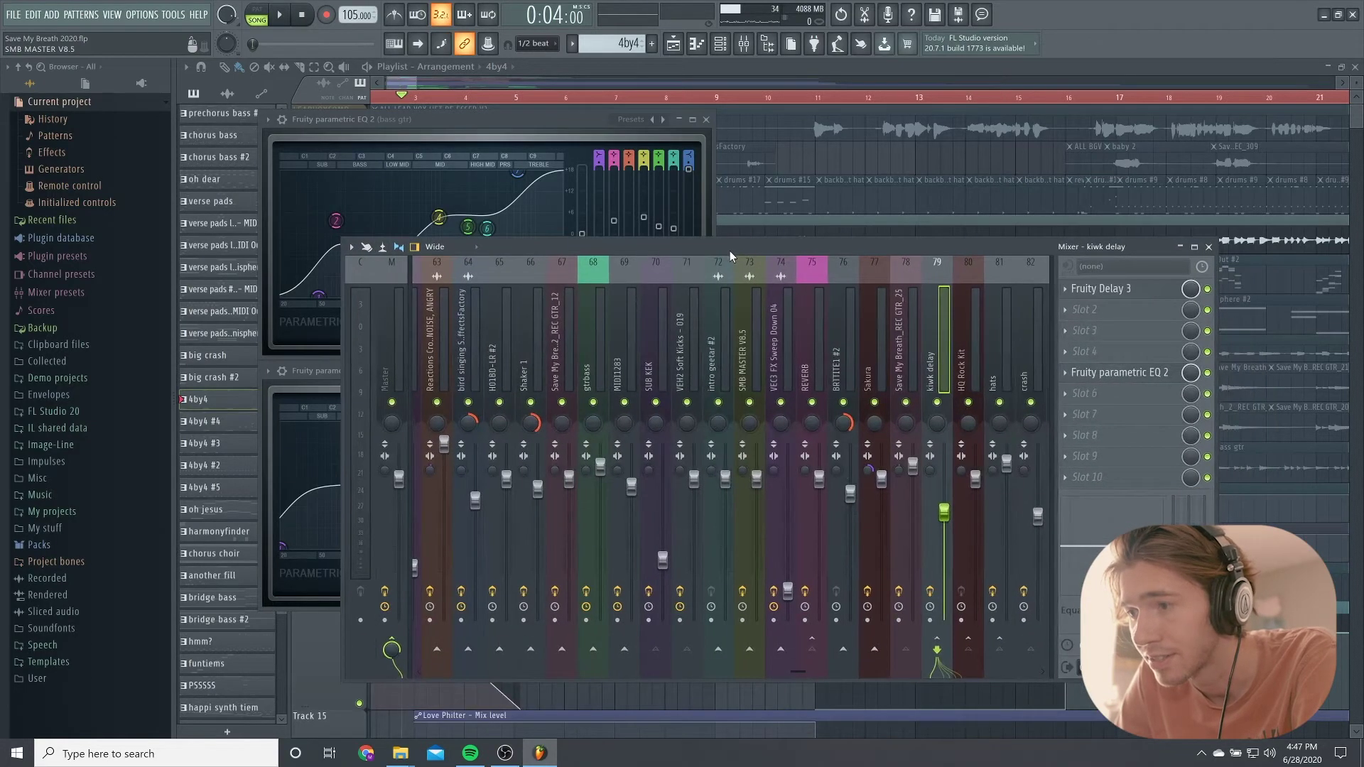
pyautogui.press('F12')
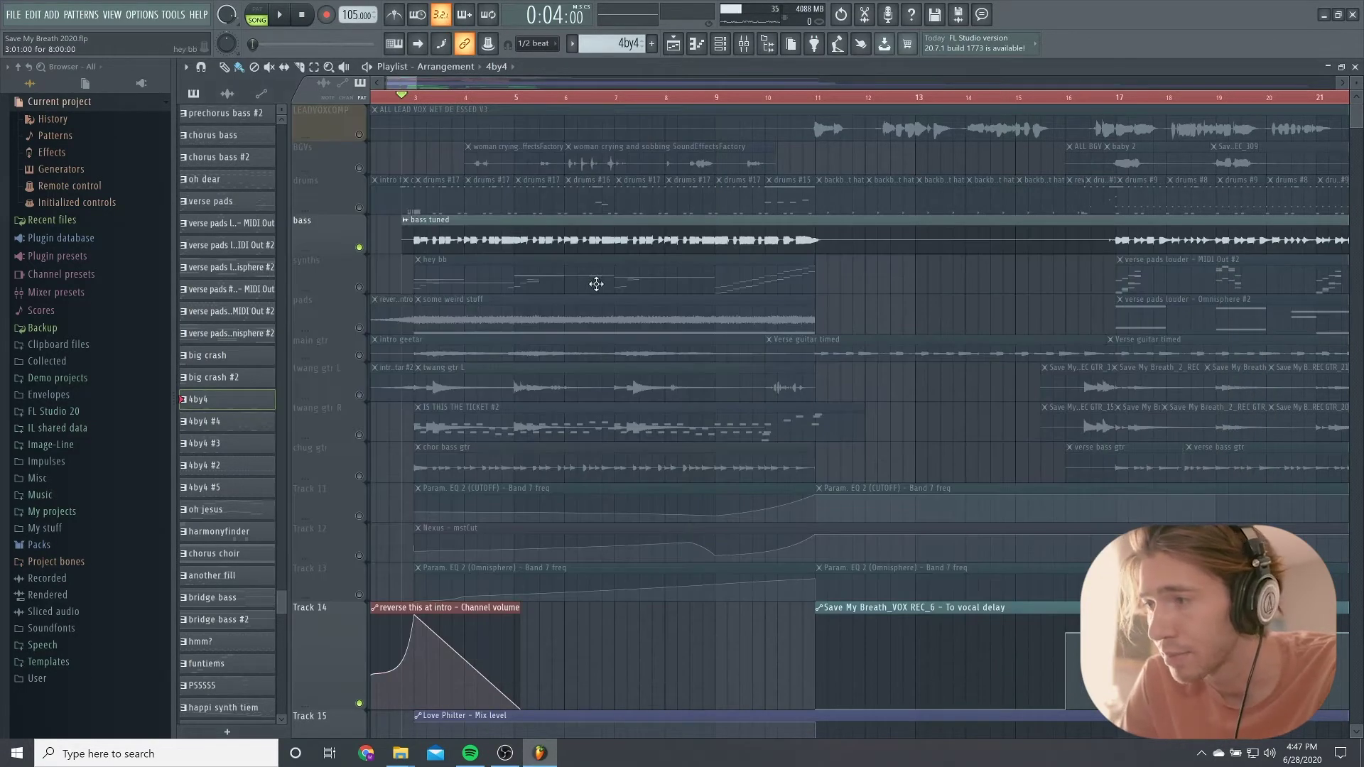
# Play the soloed bass from about bar 17 in the playlist, and stop playback
pyautogui.scroll(-5, 596, 284)
pyautogui.click(682, 98)
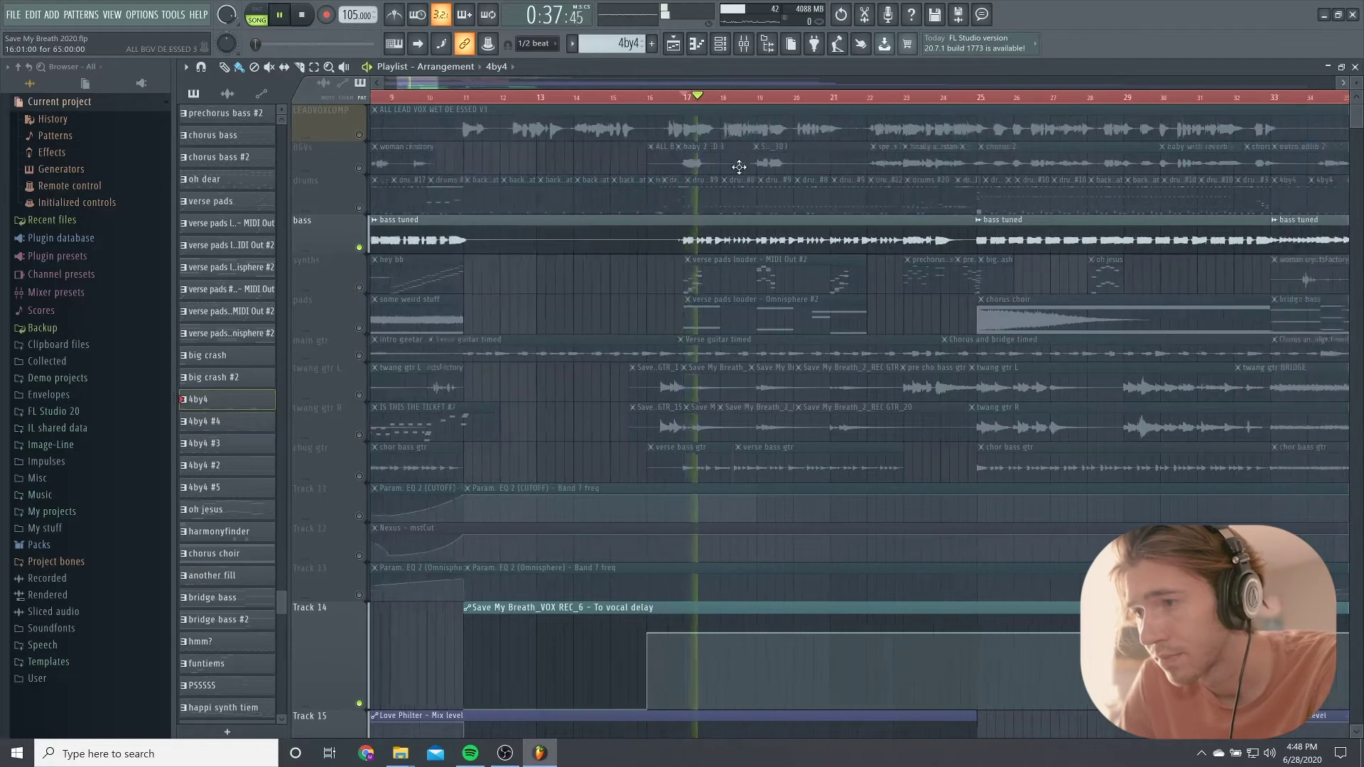
pyautogui.scroll(-4, 739, 167)
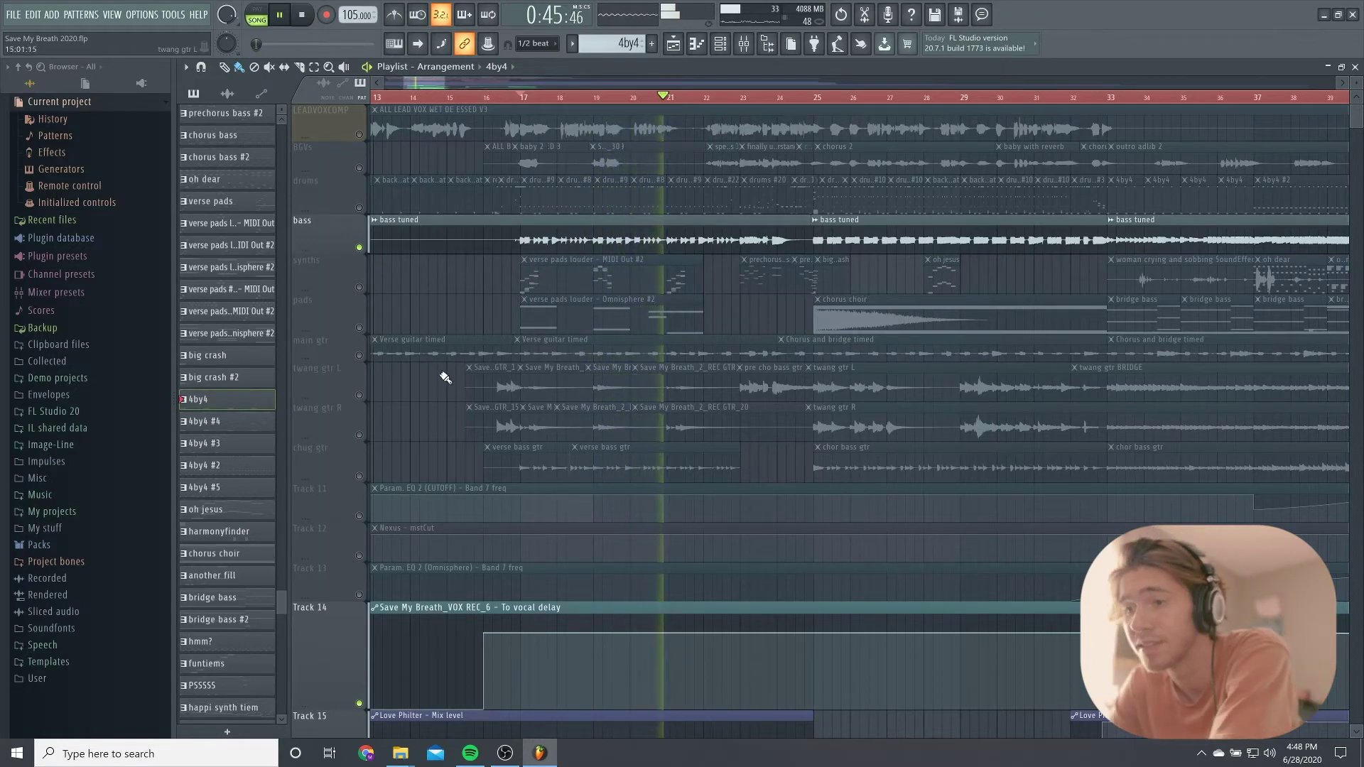
pyautogui.press('space')
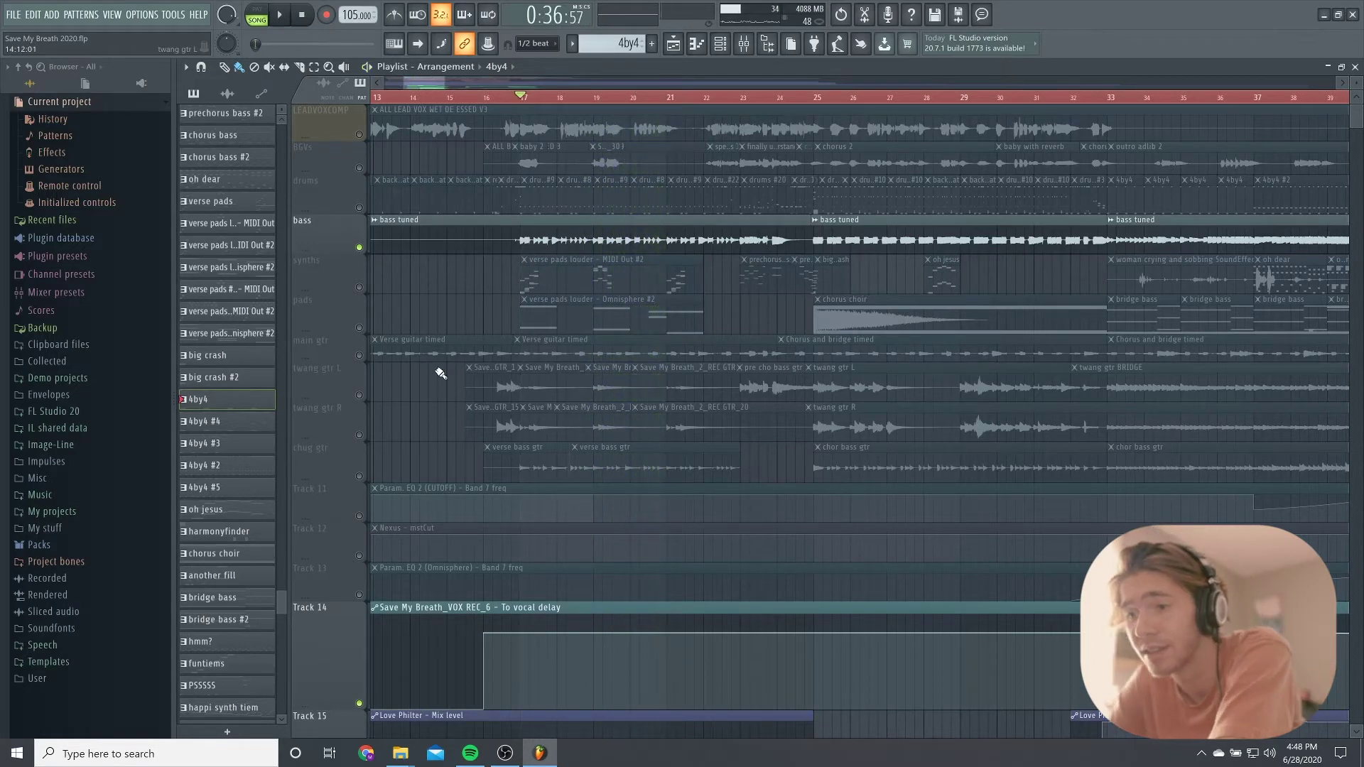
# Unmute the main gtr track and play it together with the bass, continuing from about bar 25
pyautogui.click(362, 355)
pyautogui.press('space')
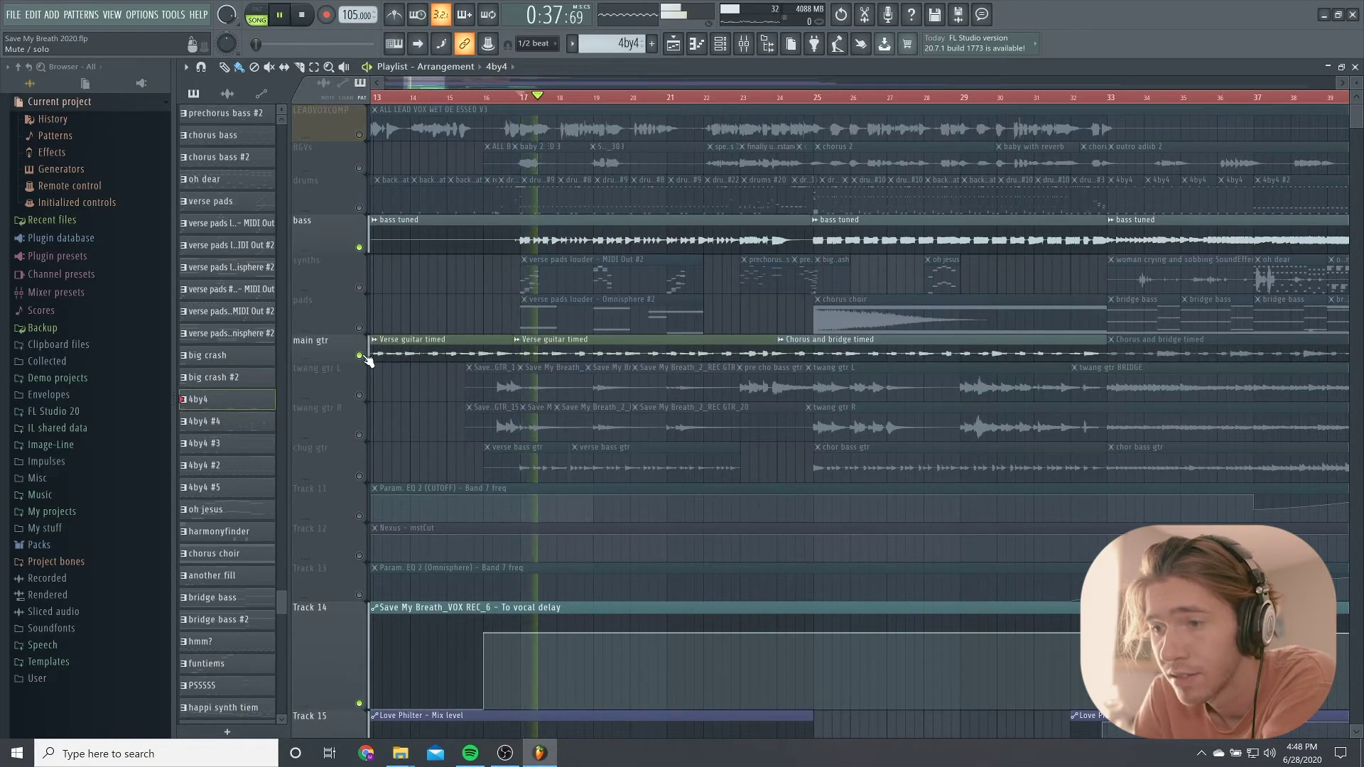
pyautogui.click(816, 99)
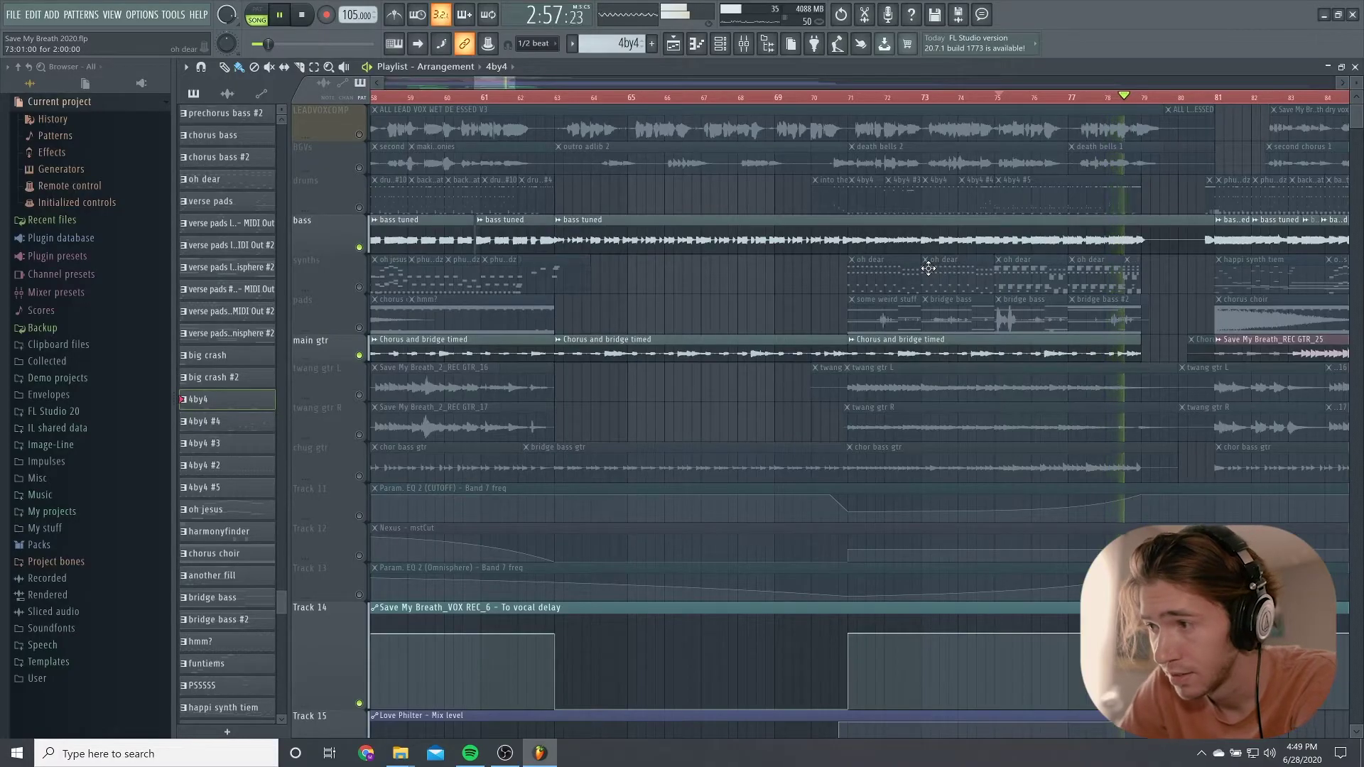
# Stop playback, and play the bass from about bar 80 in the playlist
pyautogui.press('space')
pyautogui.scroll(3, 1052, 270)
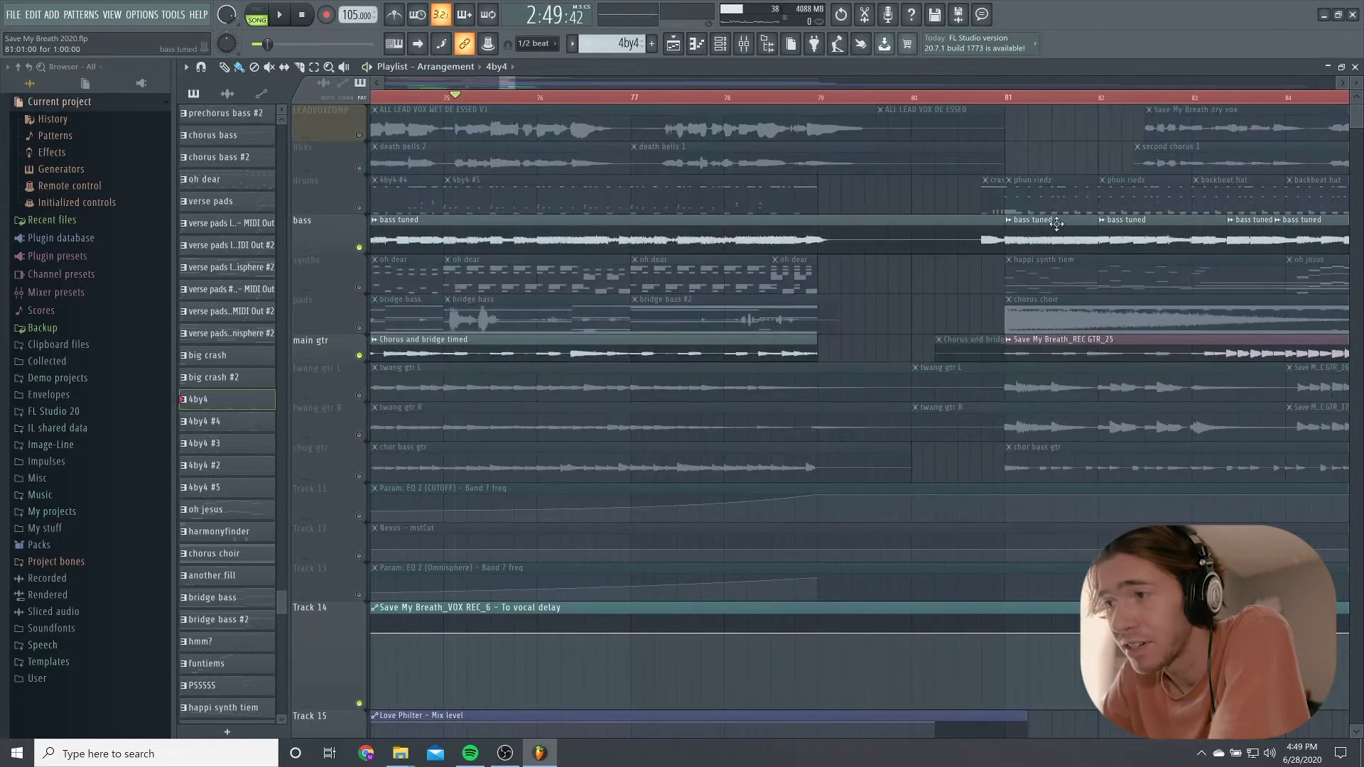
pyautogui.click(975, 99)
pyautogui.press('space')
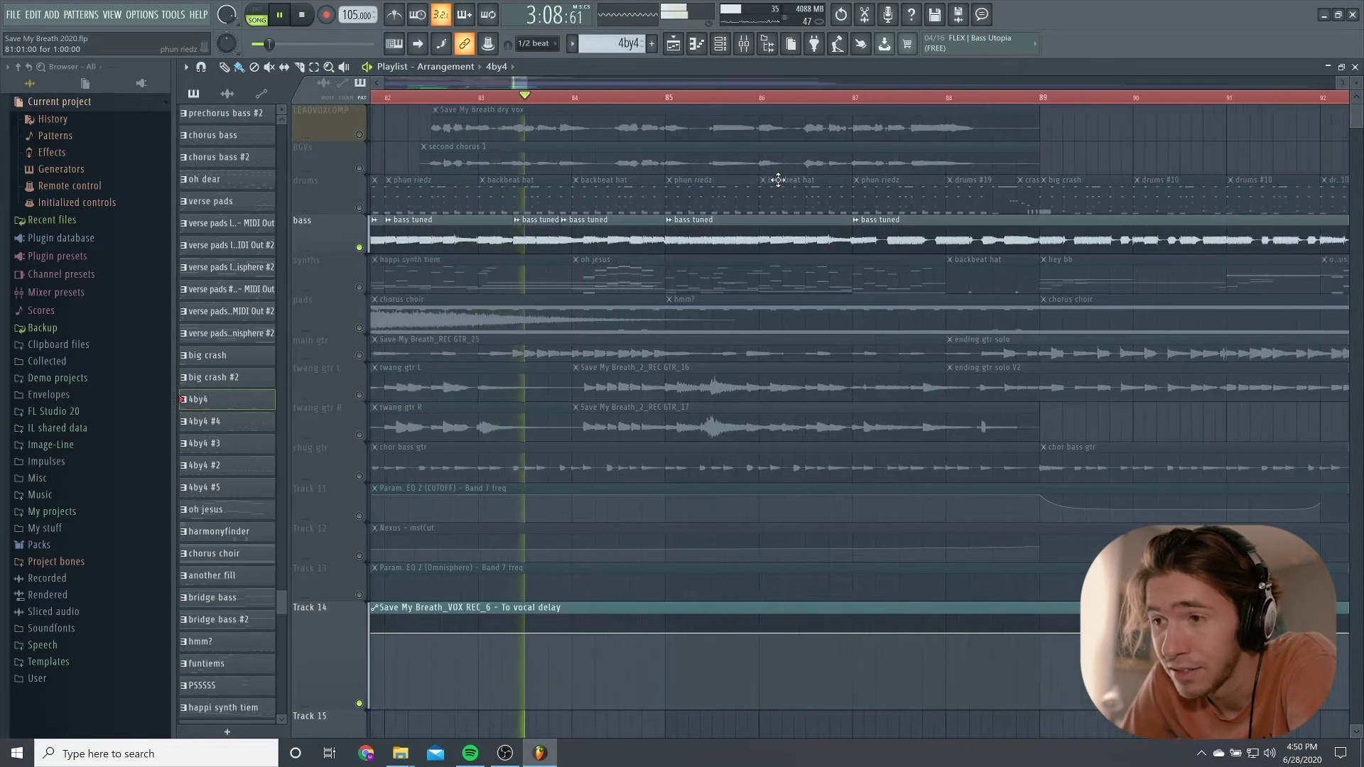
# Unsolo the bass during playback to hear it in the full mix, and jump ahead to about bar 95
pyautogui.scroll(-3, 778, 179)
pyautogui.scroll(-2, 779, 180)
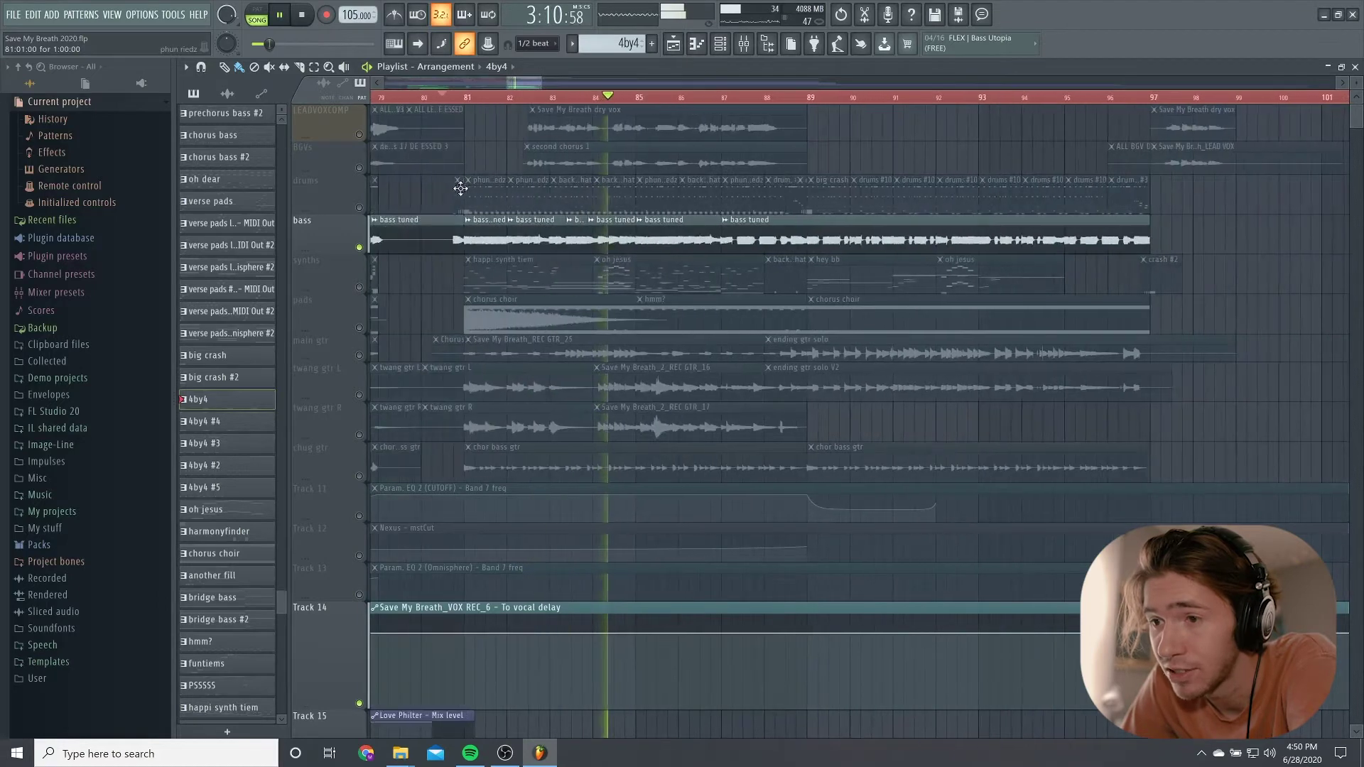
pyautogui.keyDown('ctrl'); pyautogui.click(359, 247); pyautogui.keyUp('ctrl')
pyautogui.keyDown('ctrl'); pyautogui.click(359, 247); pyautogui.keyUp('ctrl')
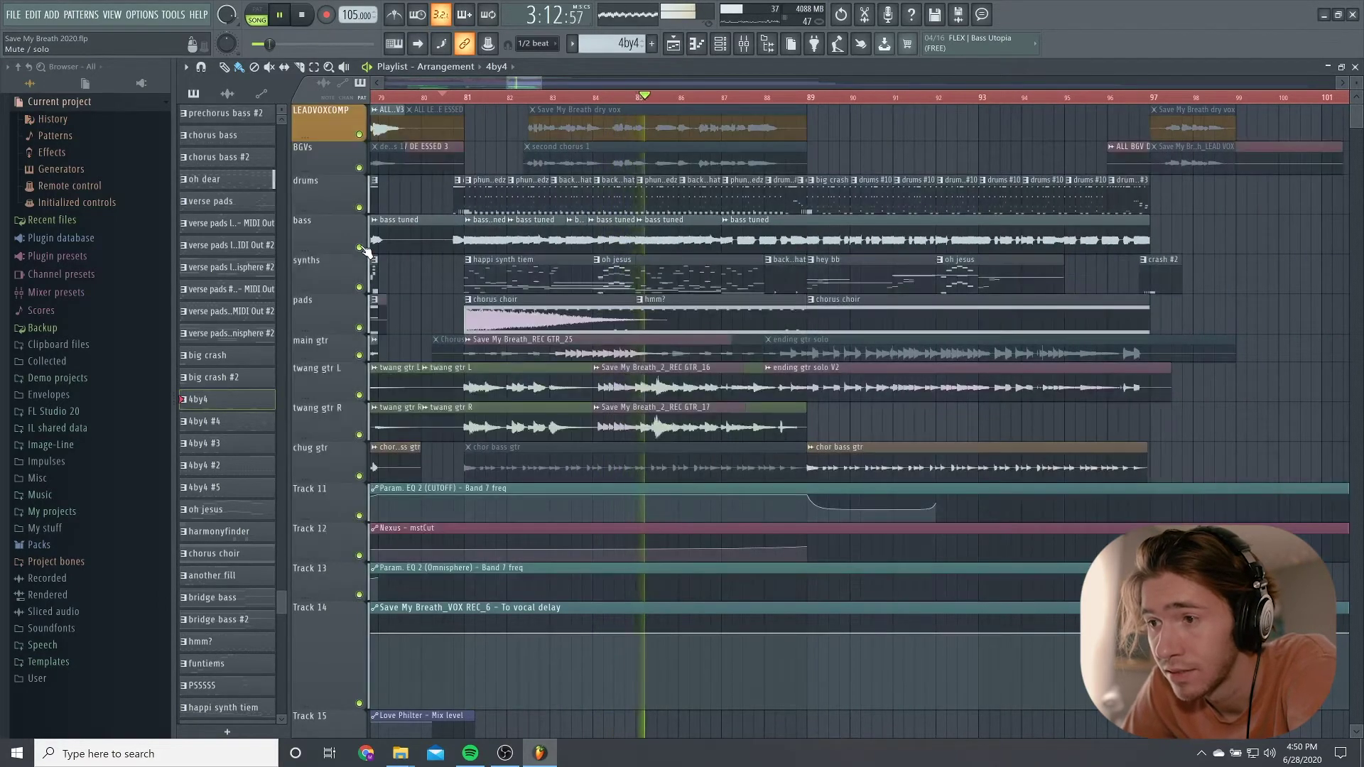
pyautogui.scroll(1, 756, 184)
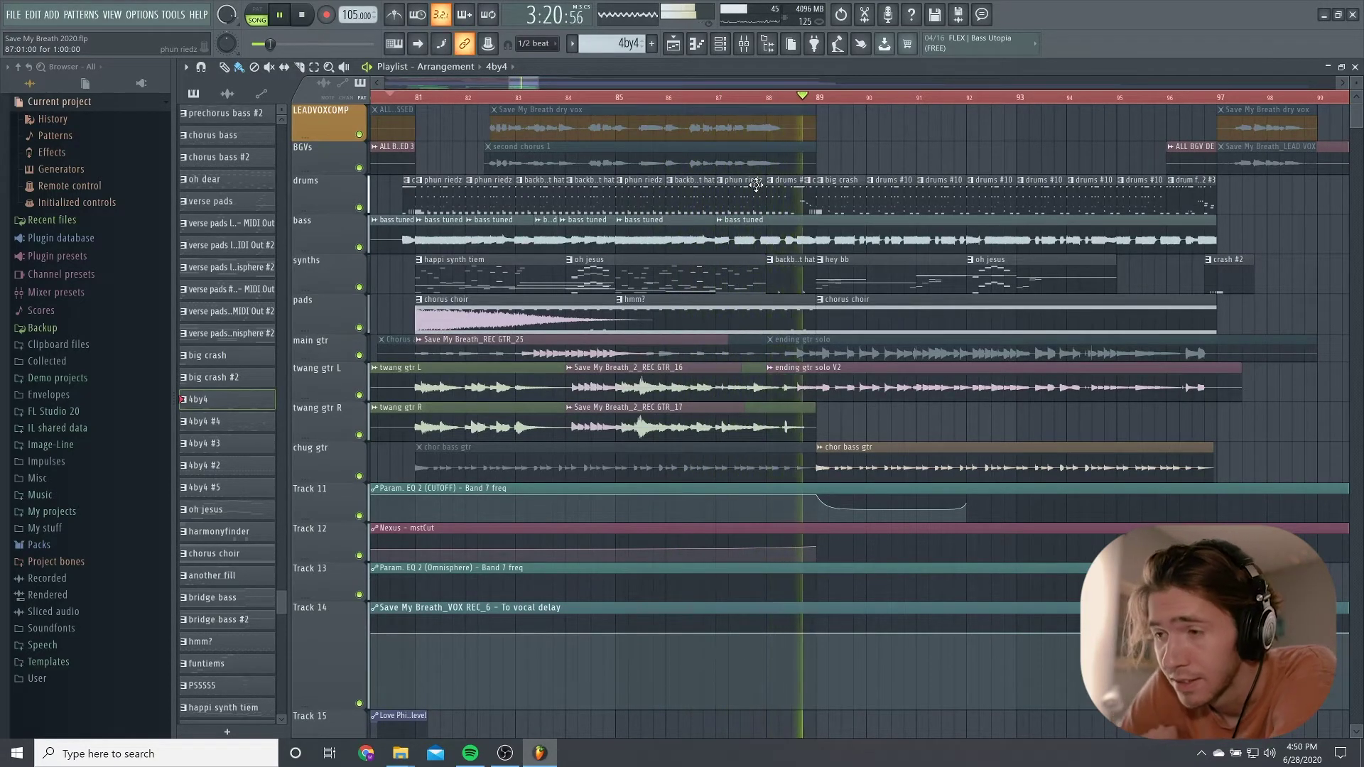
pyautogui.hscroll(1, 1092, 106)
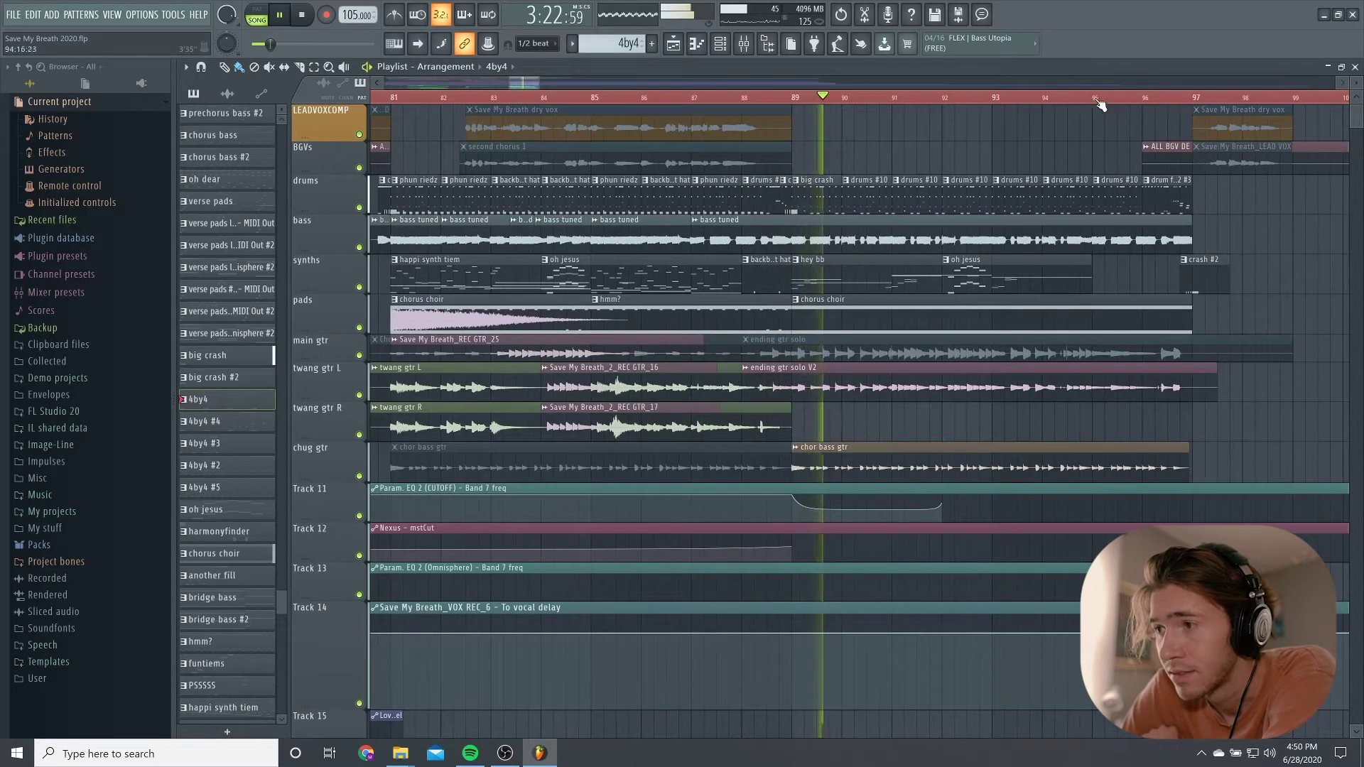
pyautogui.click(1109, 104)
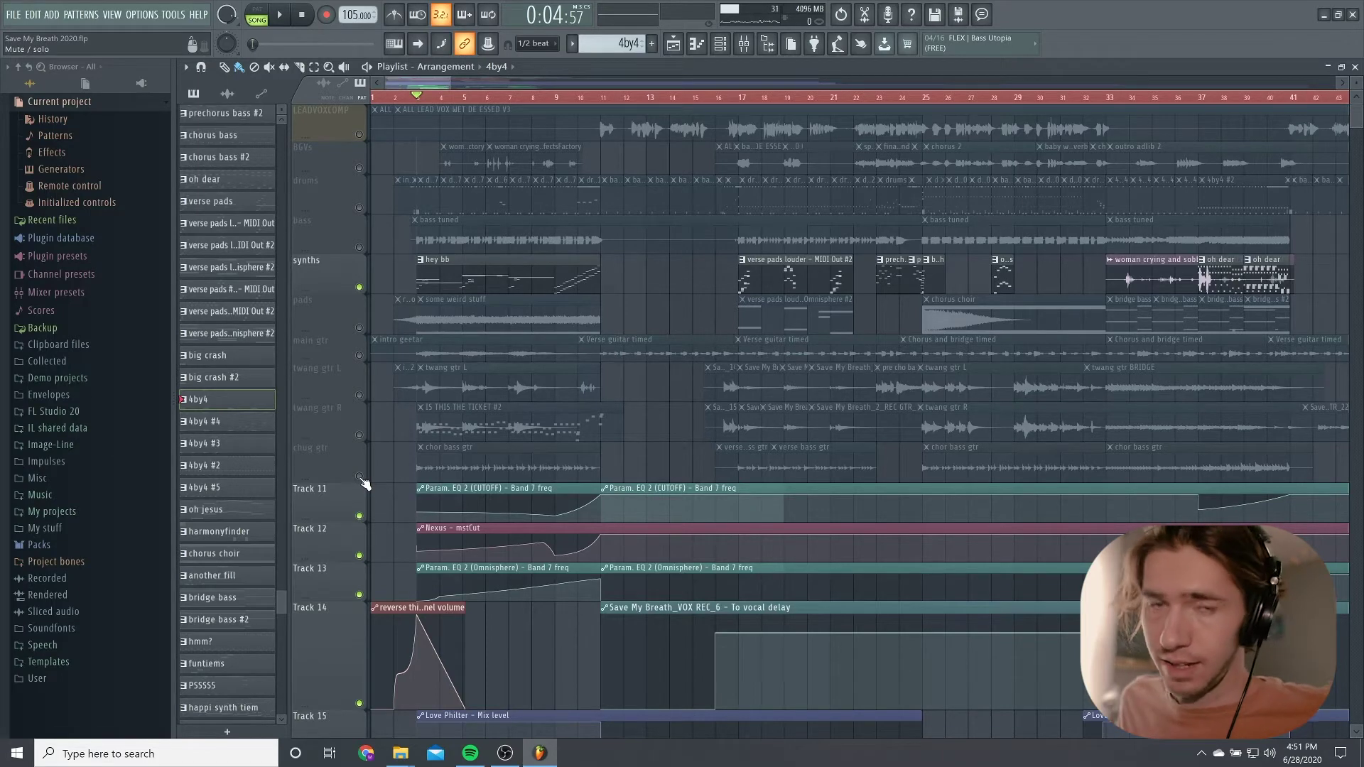
# Play the soloed synths briefly, open the hey bb pattern from the playlist, and inspect its Nexus instrument
pyautogui.press('space')
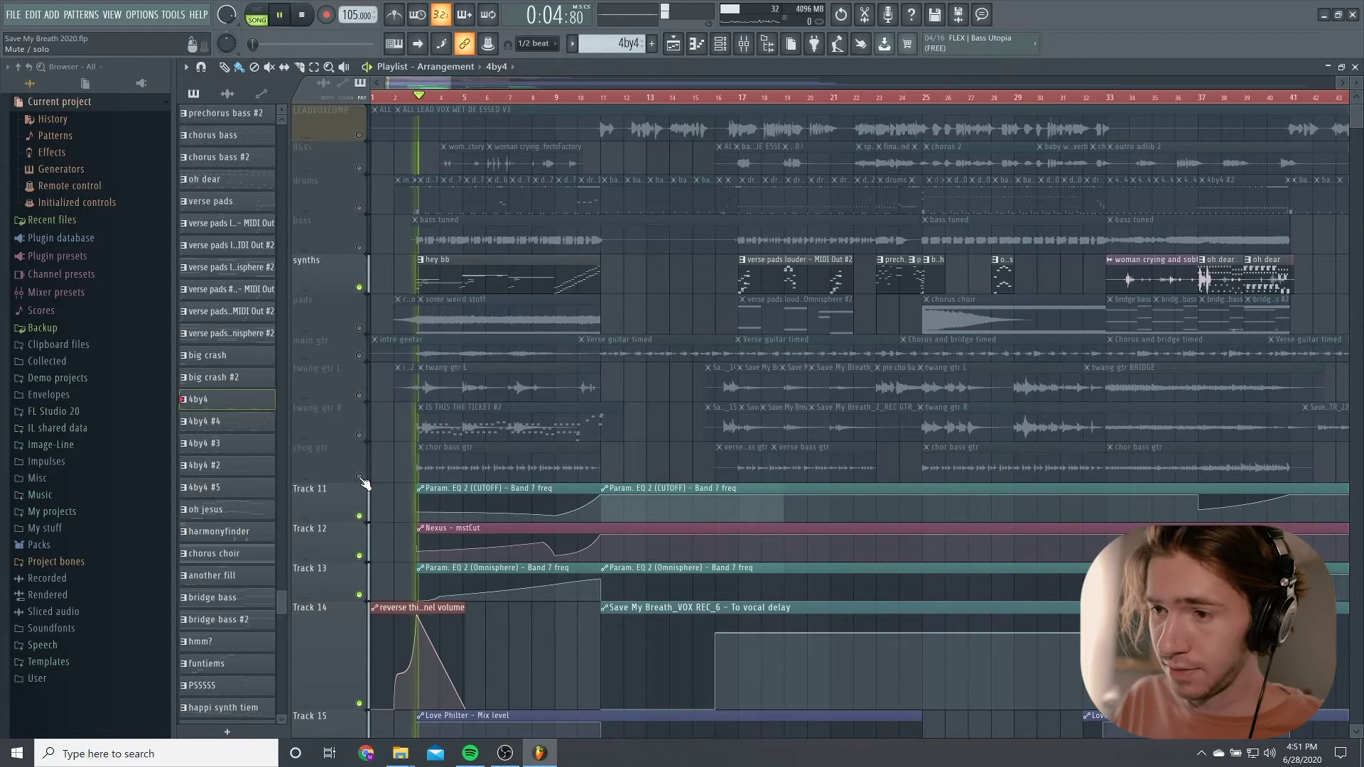
pyautogui.press('space')
pyautogui.doubleClick(489, 278)
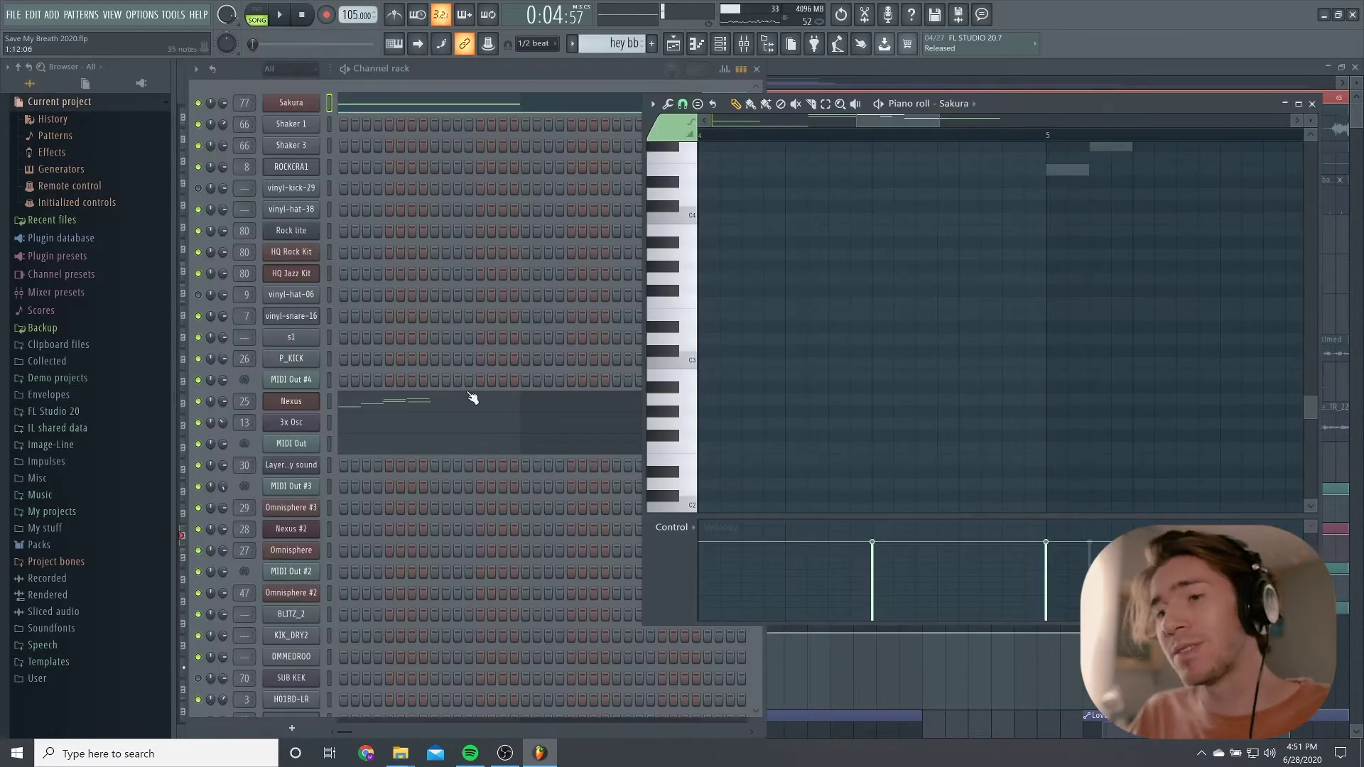
pyautogui.click(313, 405)
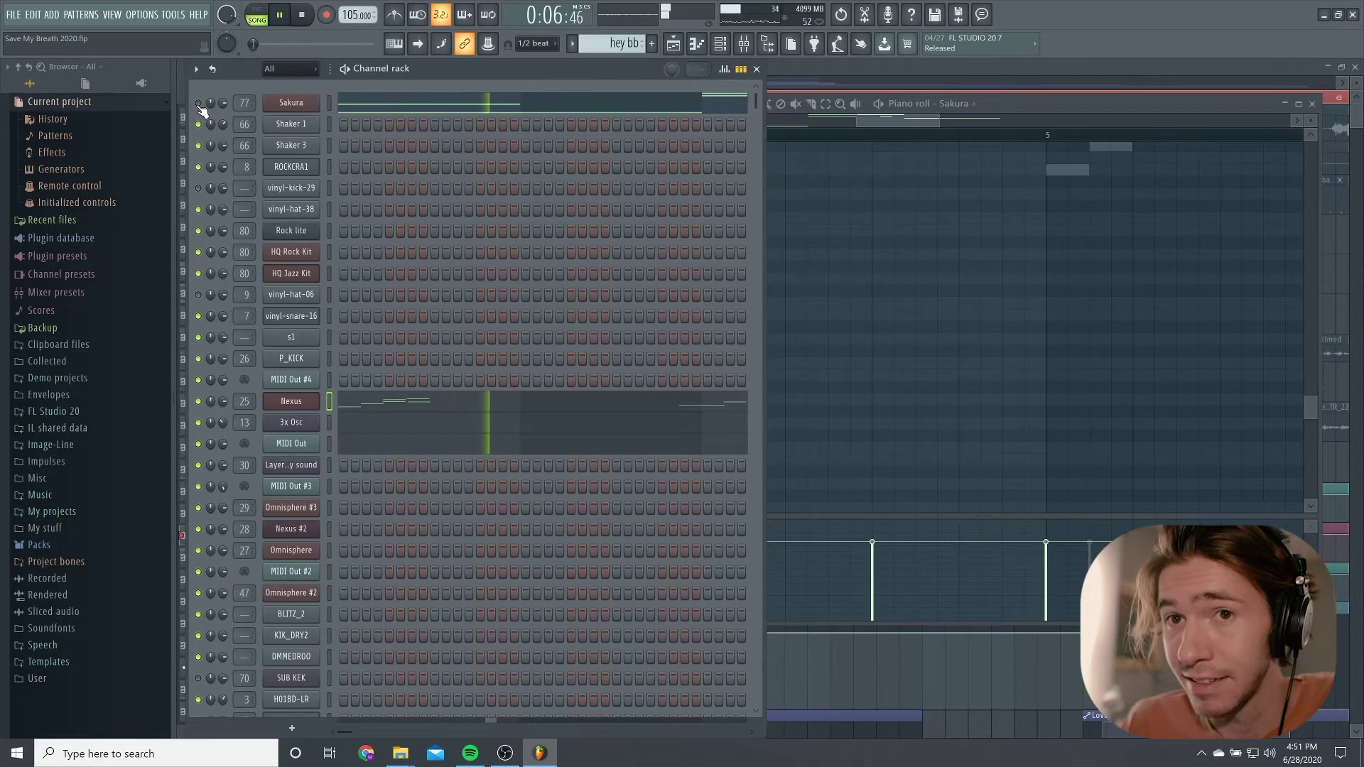
pyautogui.click(301, 404)
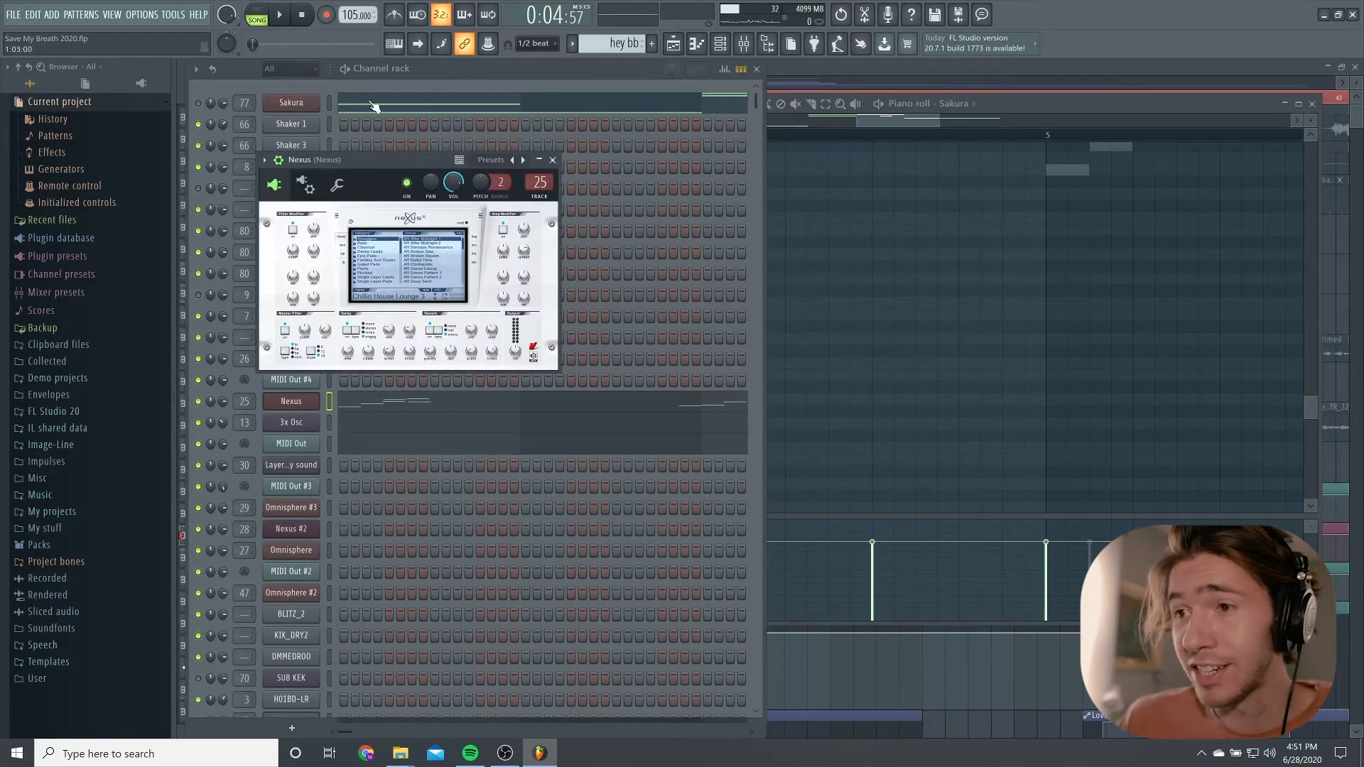
pyautogui.press('Escape')
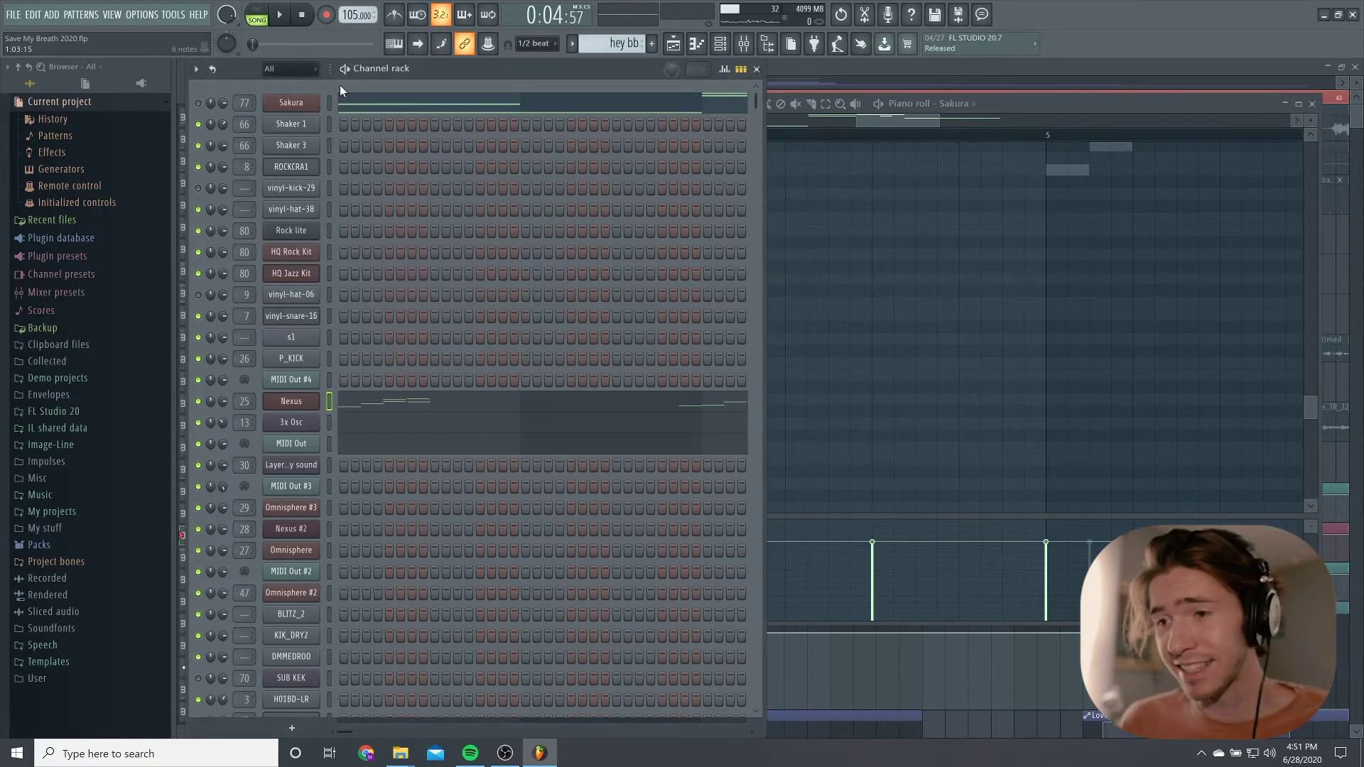
pyautogui.click(288, 407)
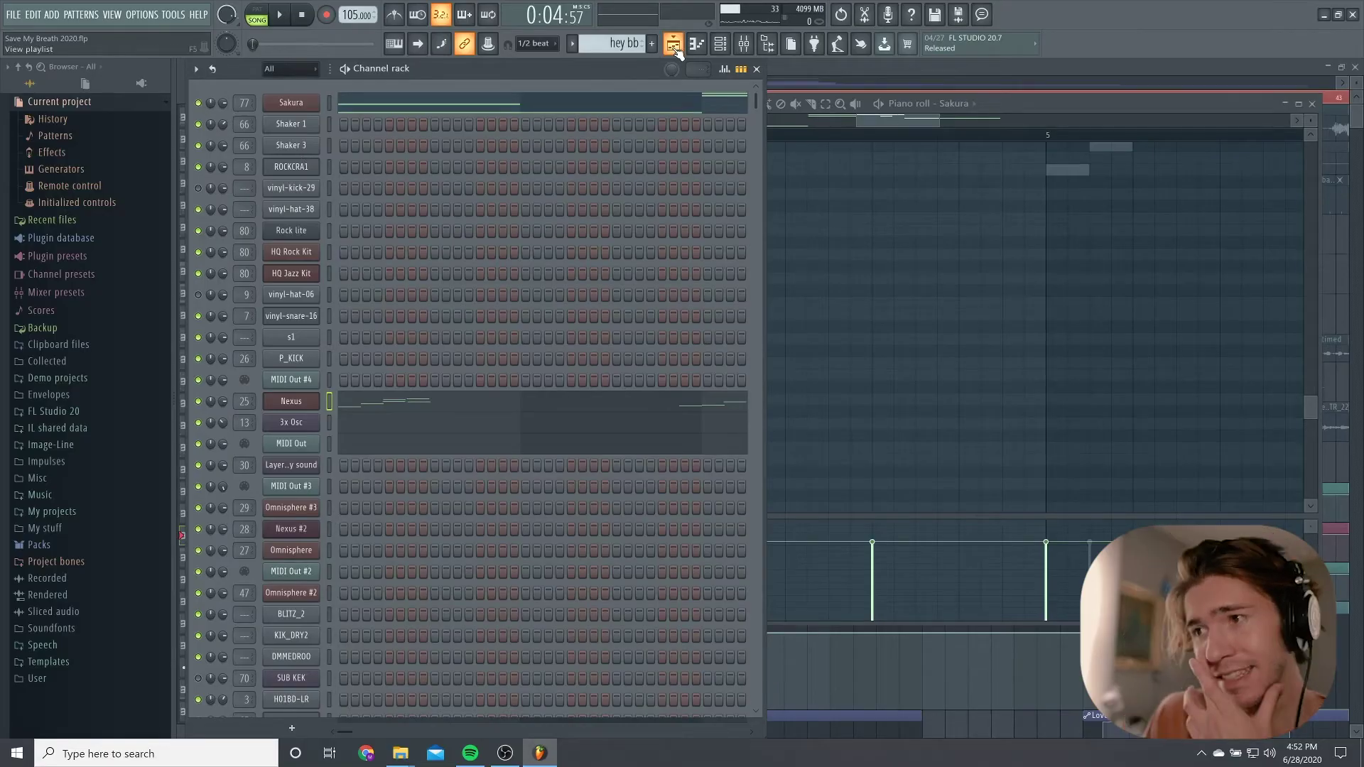
# Review the effects on the Nexus mixer track, and play the soloed synths in the playlist from about bar 3
pyautogui.click(674, 46)
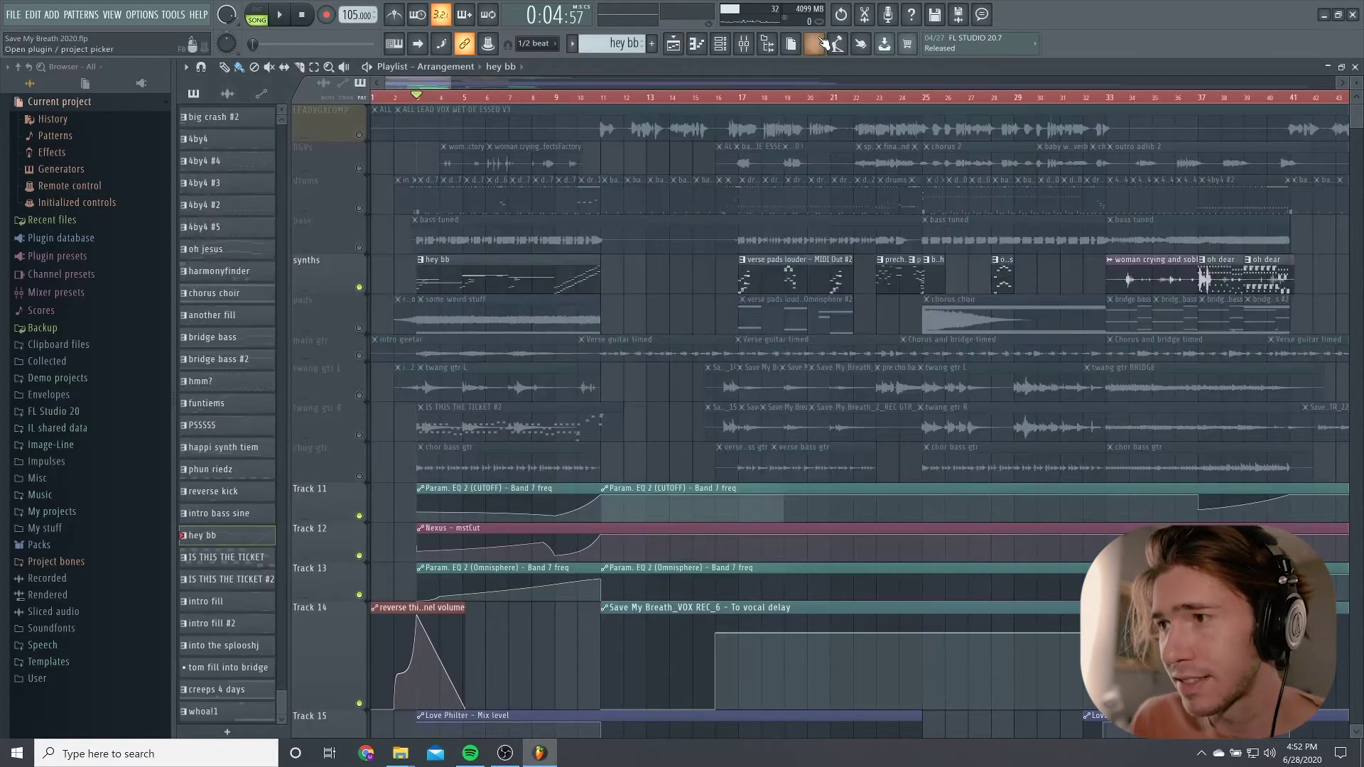
pyautogui.click(748, 47)
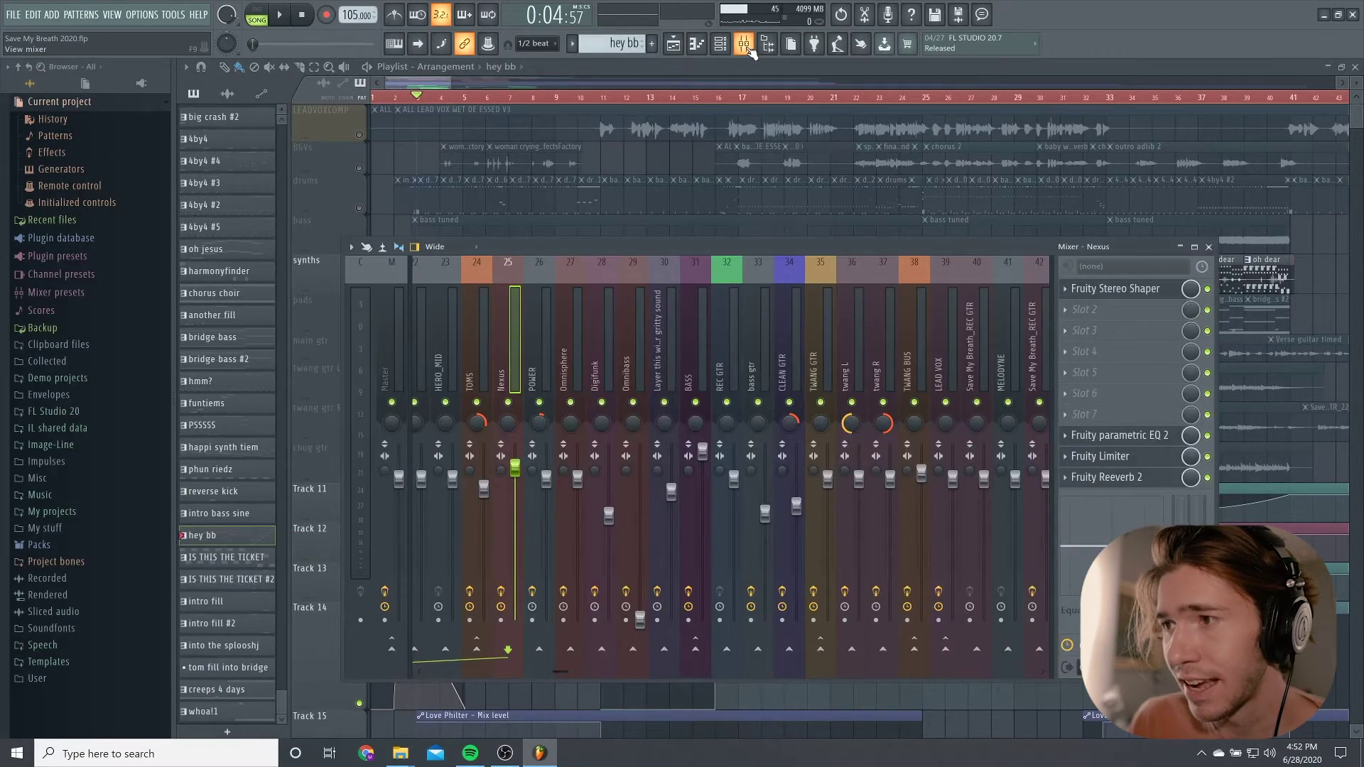
pyautogui.click(747, 47)
pyautogui.press('space')
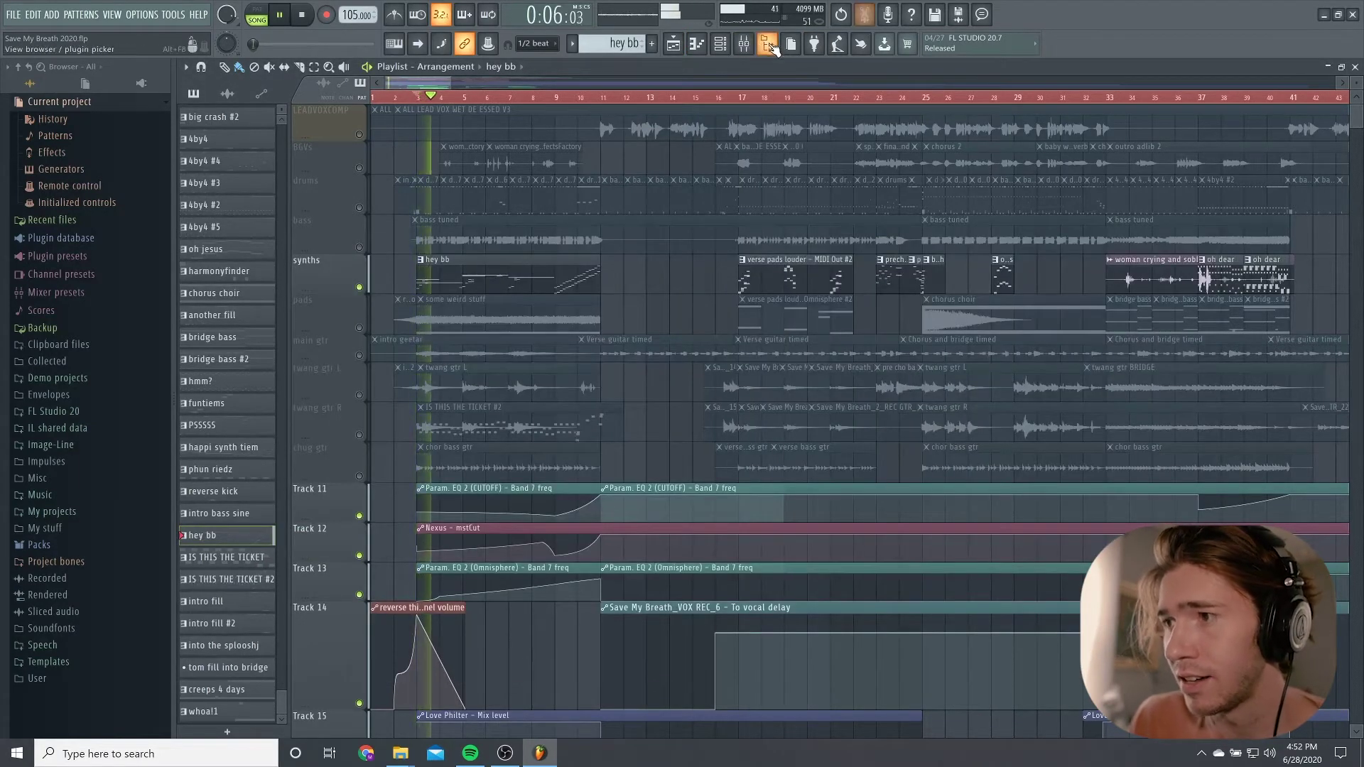
# Inspect the Sakura channel of the hey bb pattern, stop playback, and view the Nexus instrument again
pyautogui.click(673, 44)
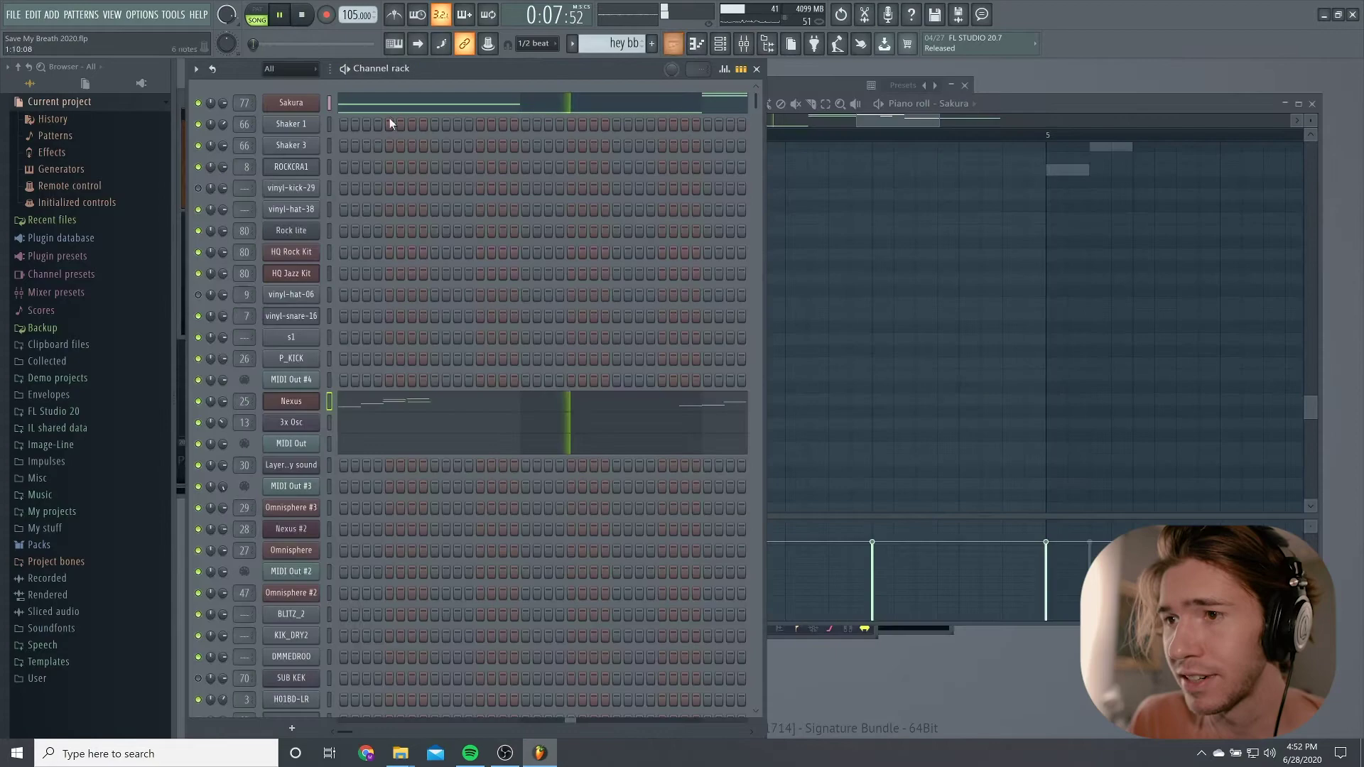
pyautogui.click(299, 106)
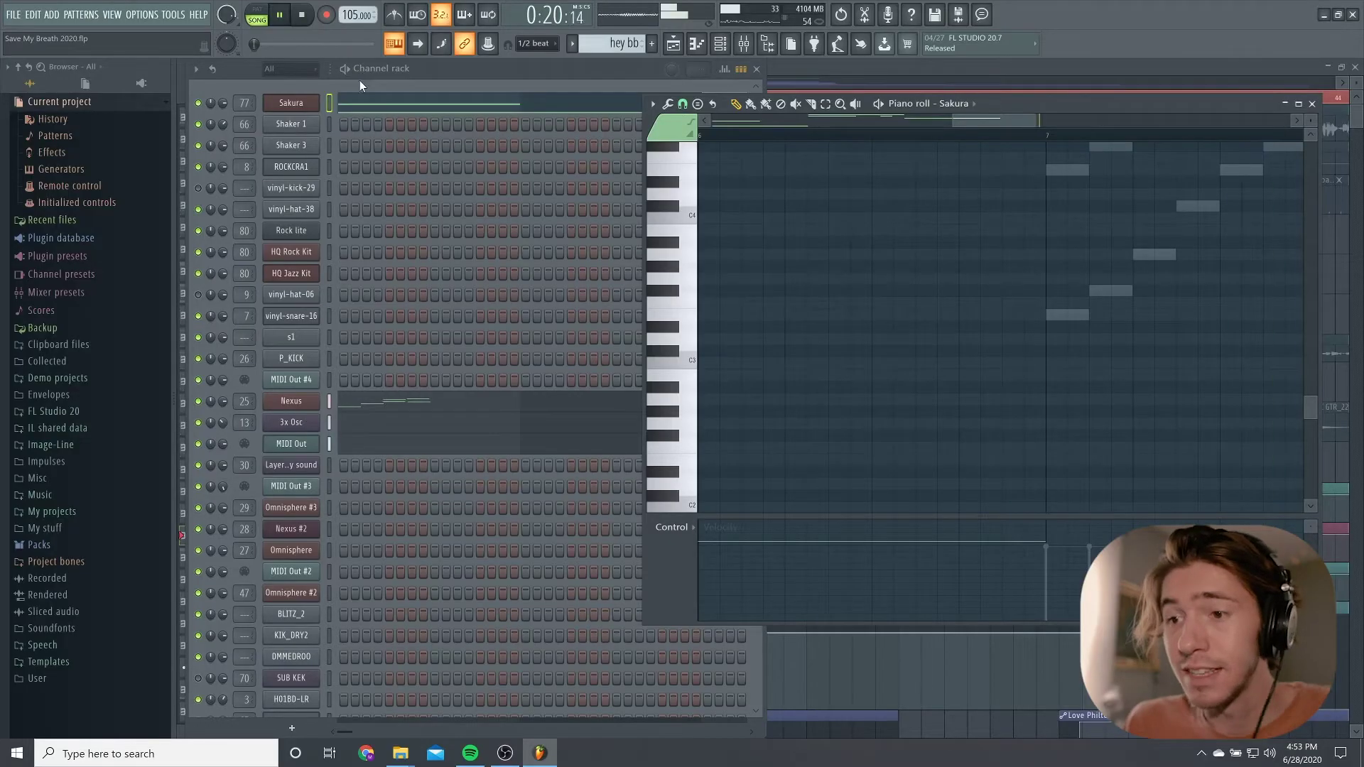
pyautogui.press('space')
pyautogui.click(299, 402)
pyautogui.moveTo(397, 167); pyautogui.dragTo(392, 135)
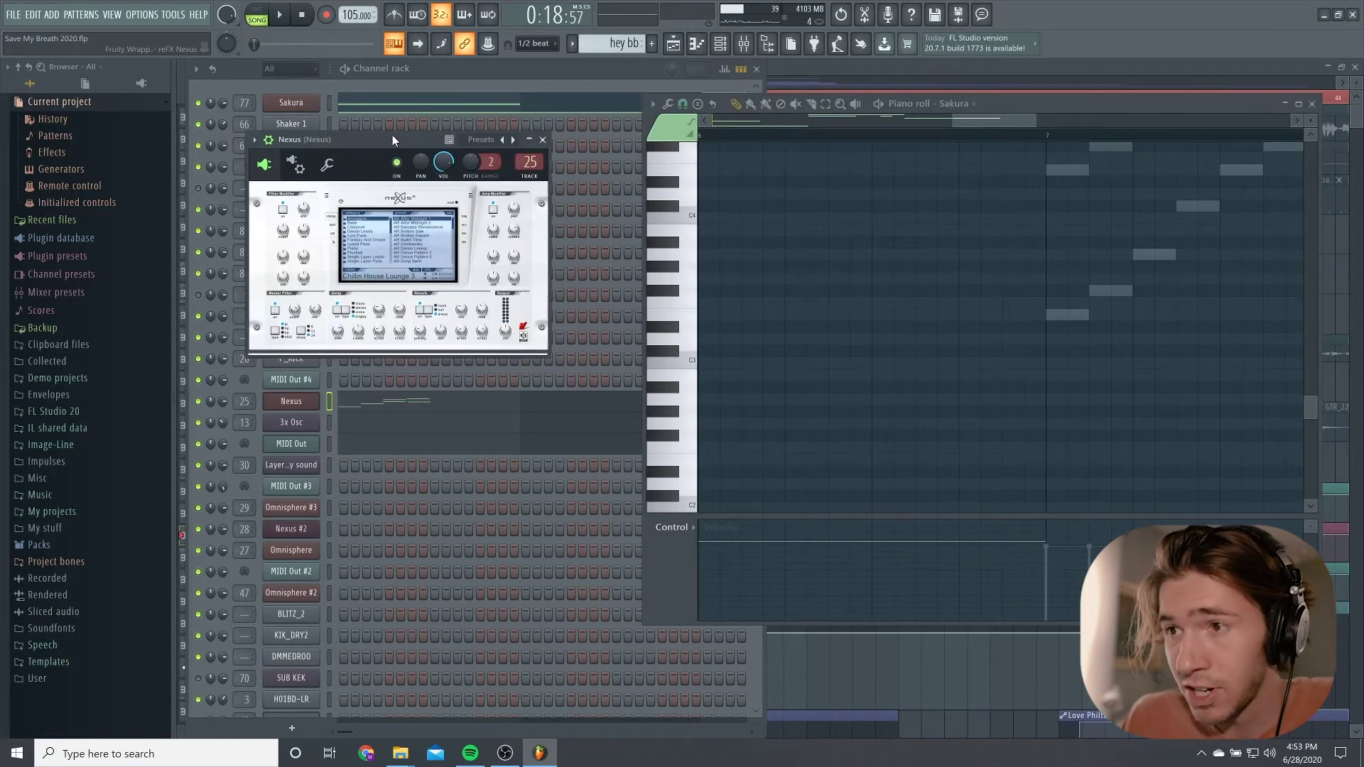
pyautogui.click(490, 81)
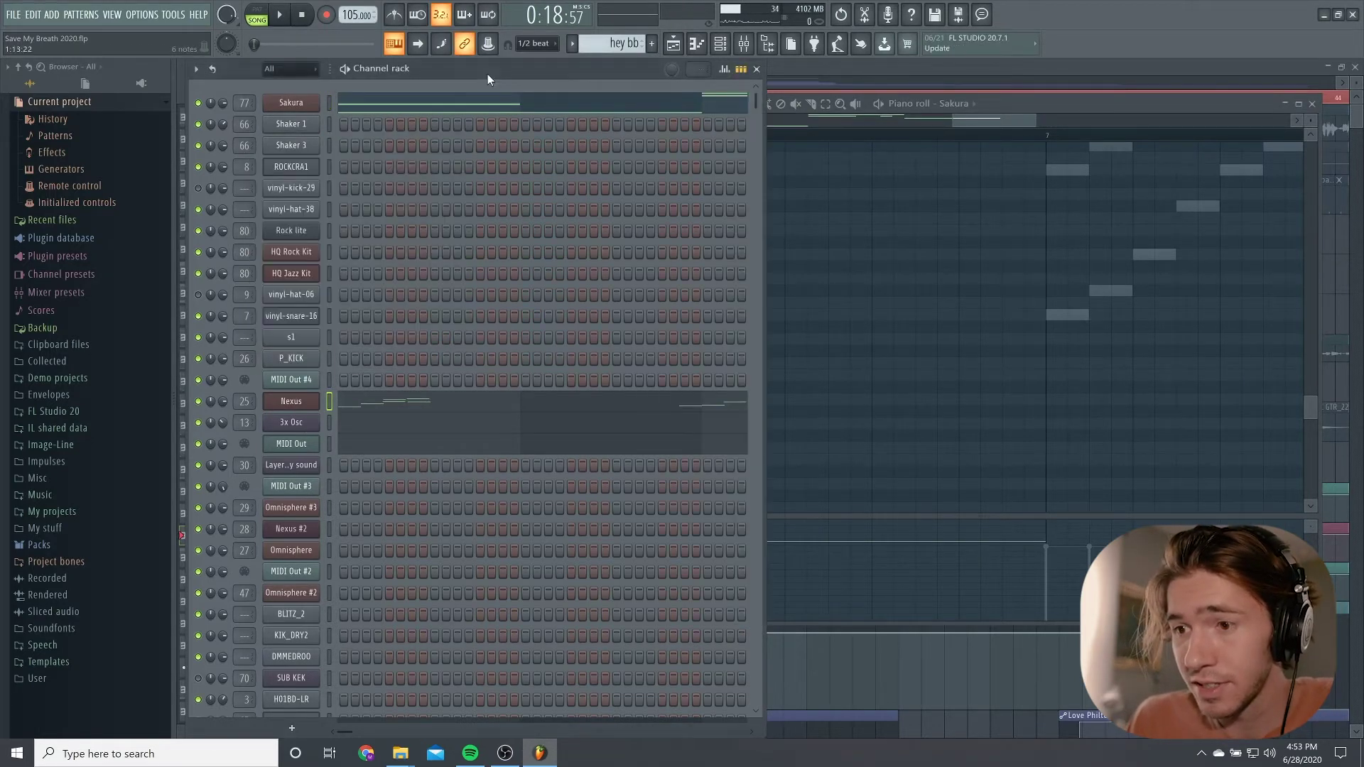
# Open the 3x Osc channel and show its oscillator settings instead of the envelope page
pyautogui.click(312, 423)
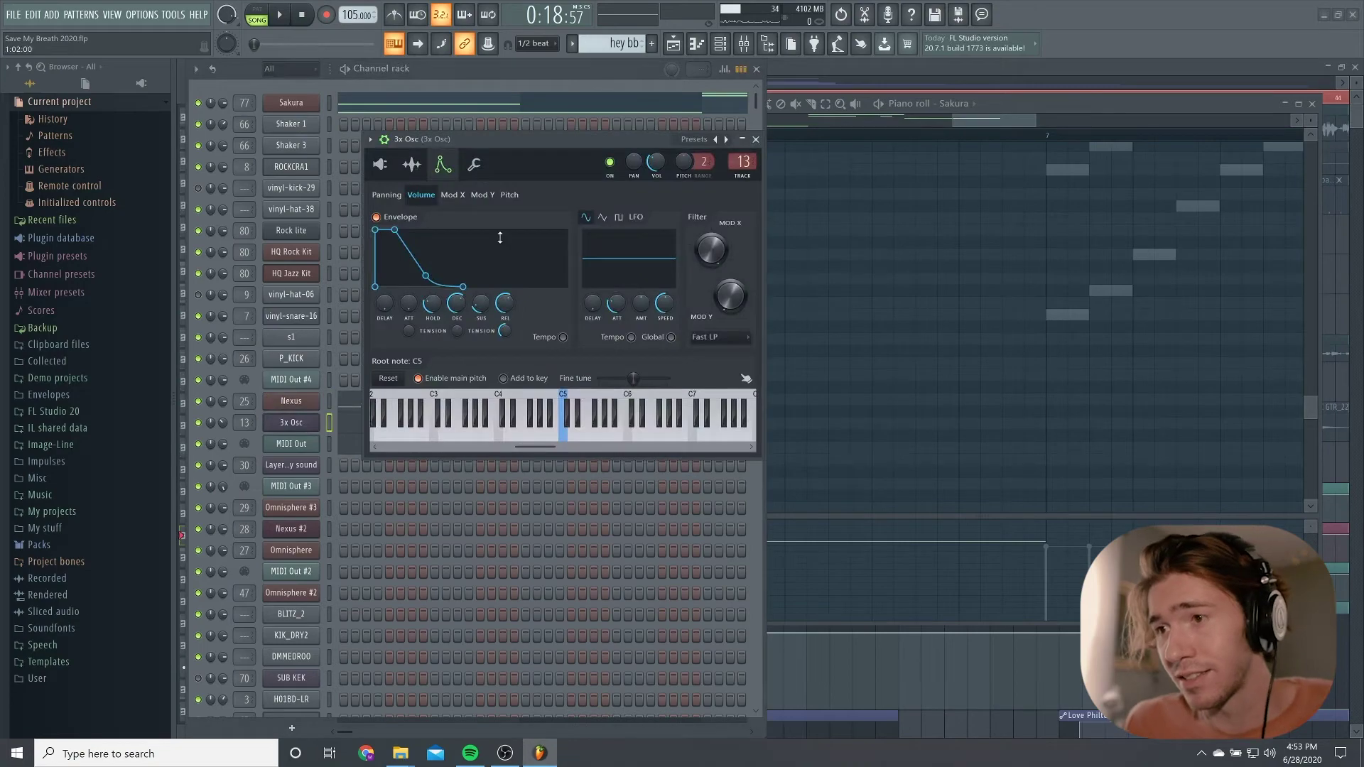
pyautogui.click(381, 168)
pyautogui.moveTo(446, 143); pyautogui.dragTo(479, 138)
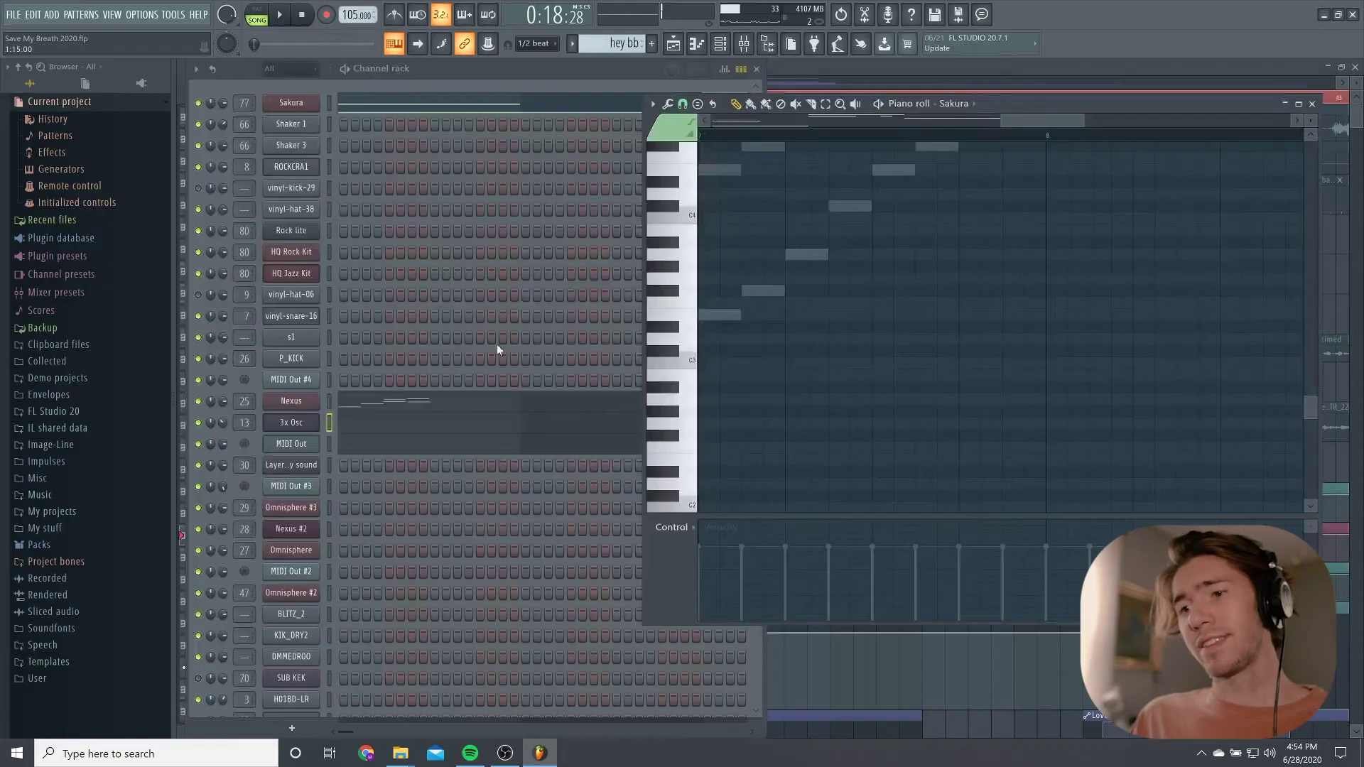
# Inspect the MIDI Out channel's settings, and open its notes in a maximized piano roll
pyautogui.click(317, 444)
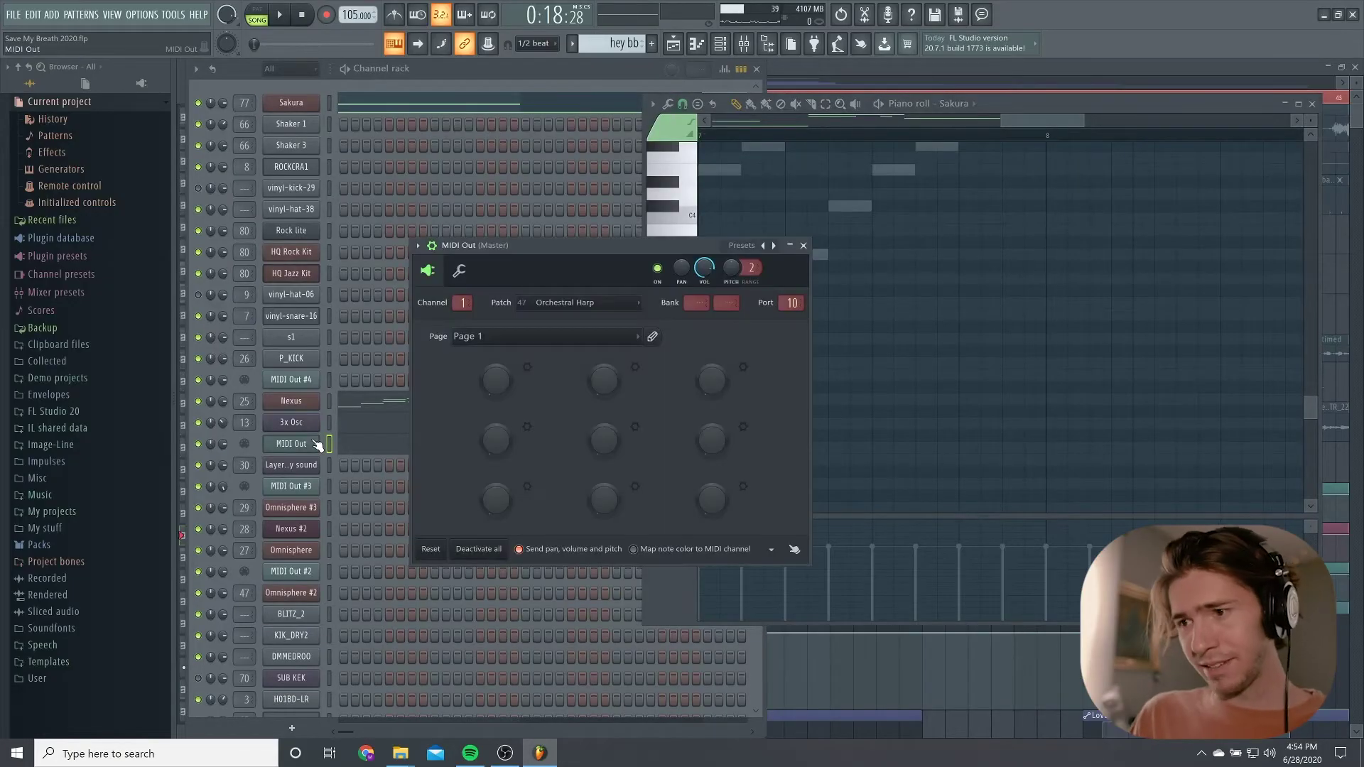
pyautogui.moveTo(654, 252); pyautogui.dragTo(813, 84)
pyautogui.press('F7')
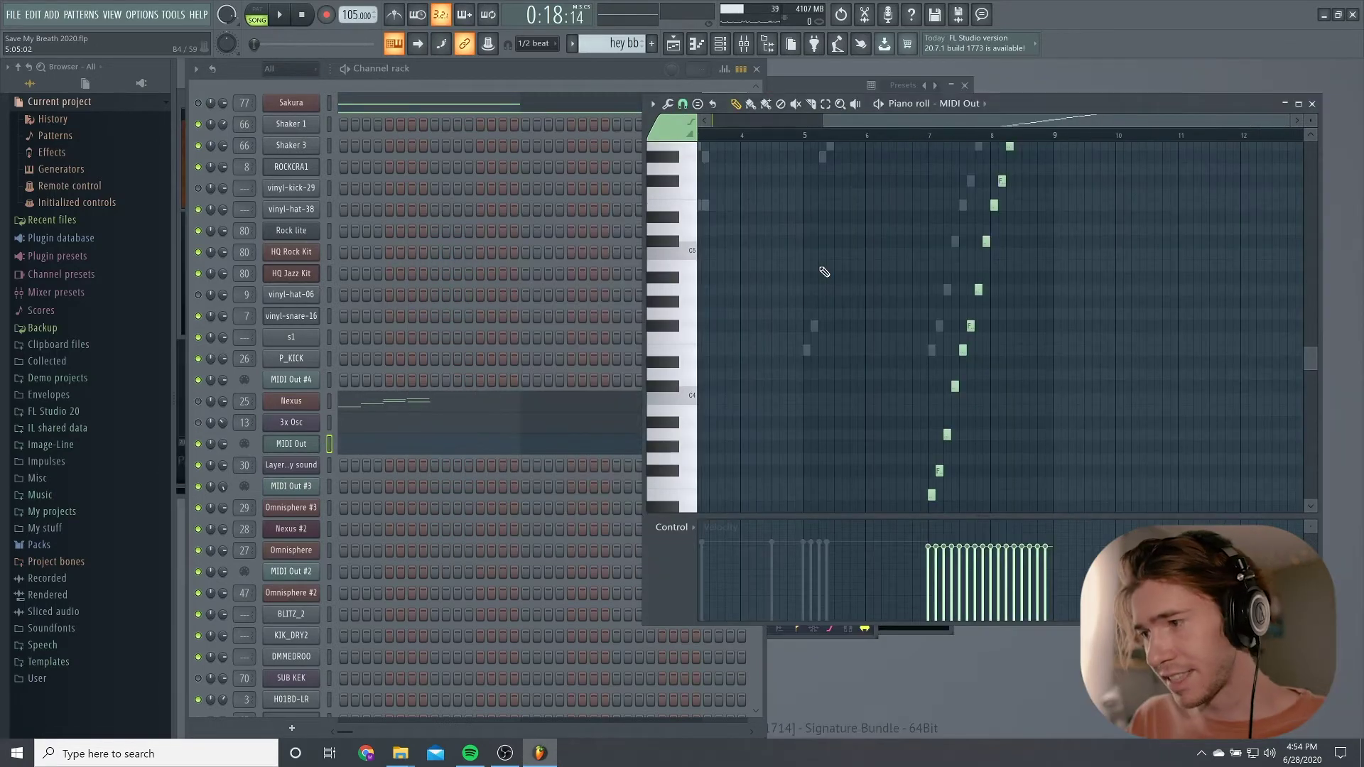
pyautogui.click(1299, 104)
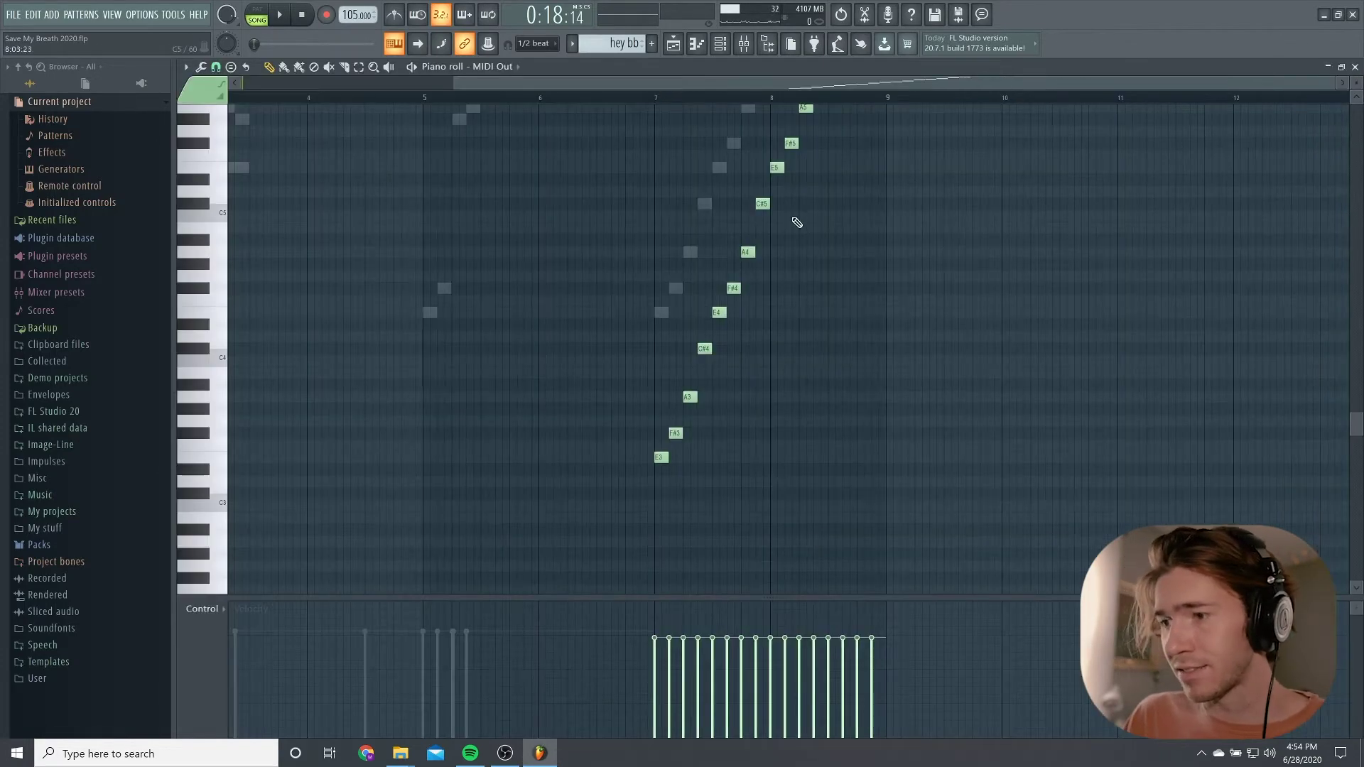
# Play the rising MIDI Out arpeggio from bar 7 in the piano roll, following its notes upward, and stop playback
pyautogui.scroll(4, 797, 223)
pyautogui.press('space')
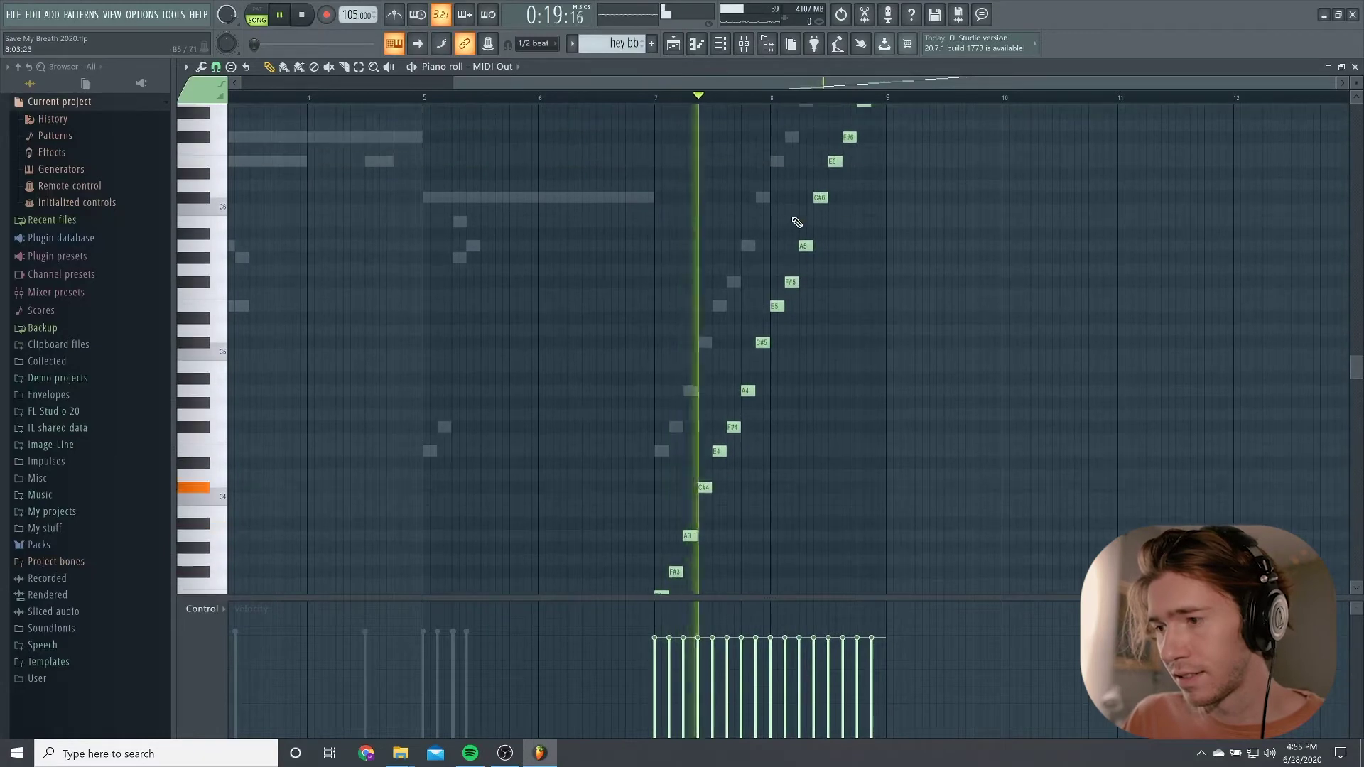
pyautogui.scroll(2, 798, 221)
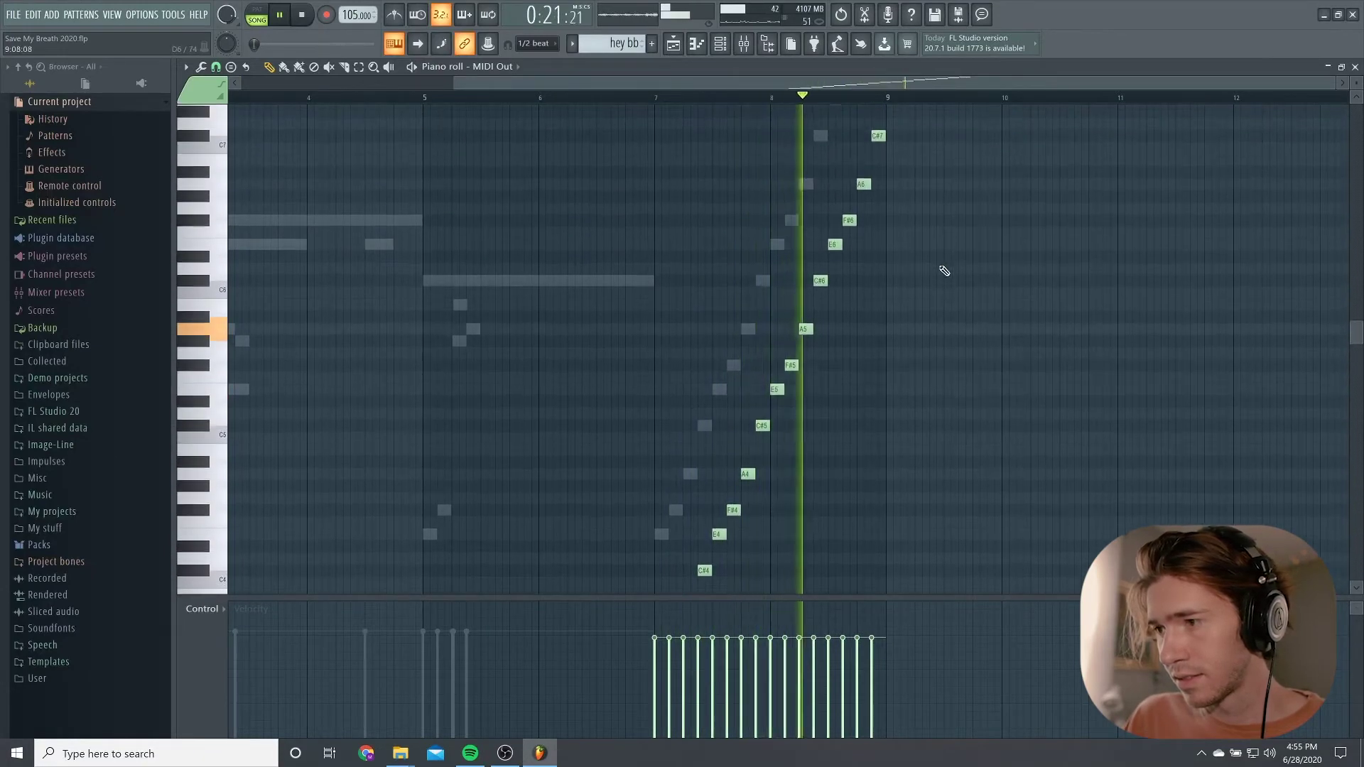
pyautogui.scroll(2, 944, 270)
pyautogui.press('space')
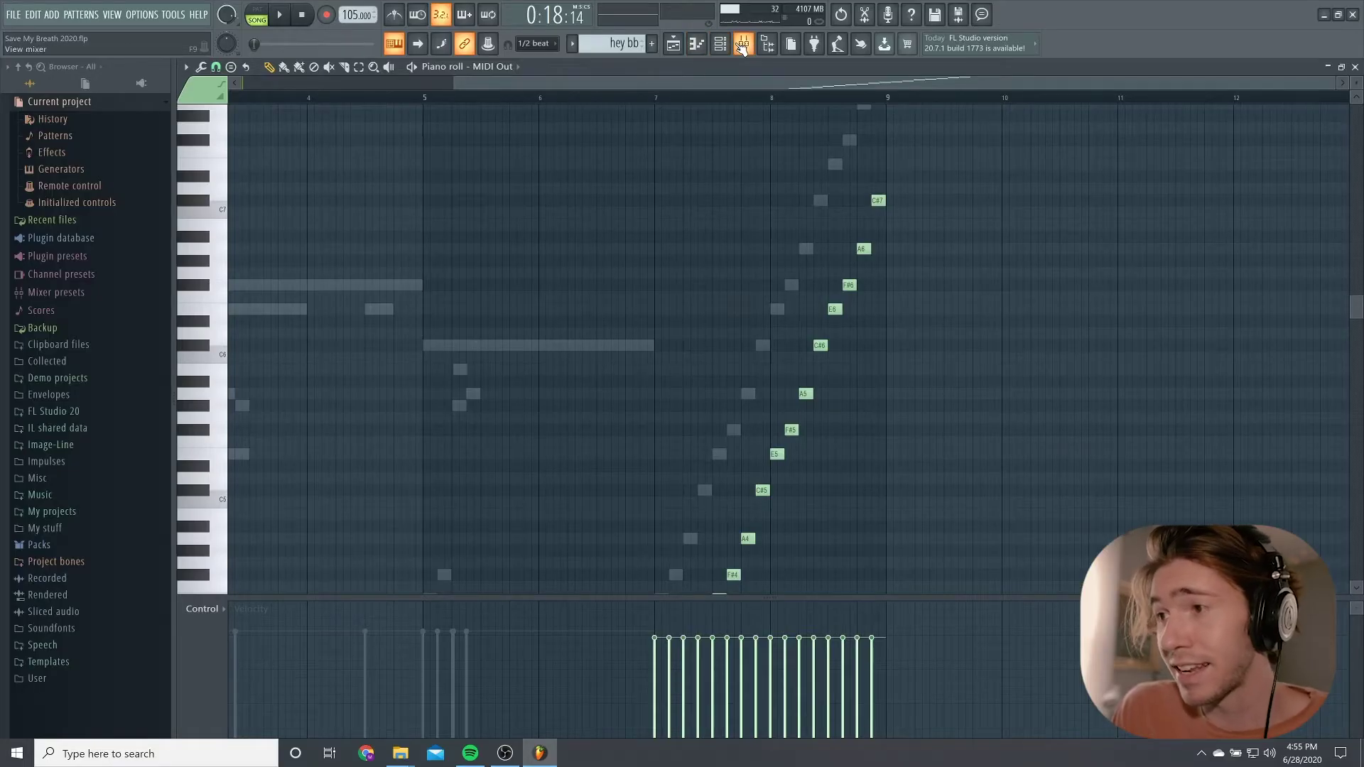
# Find the midiharp track in the mixer to examine its effects chain
pyautogui.click(742, 46)
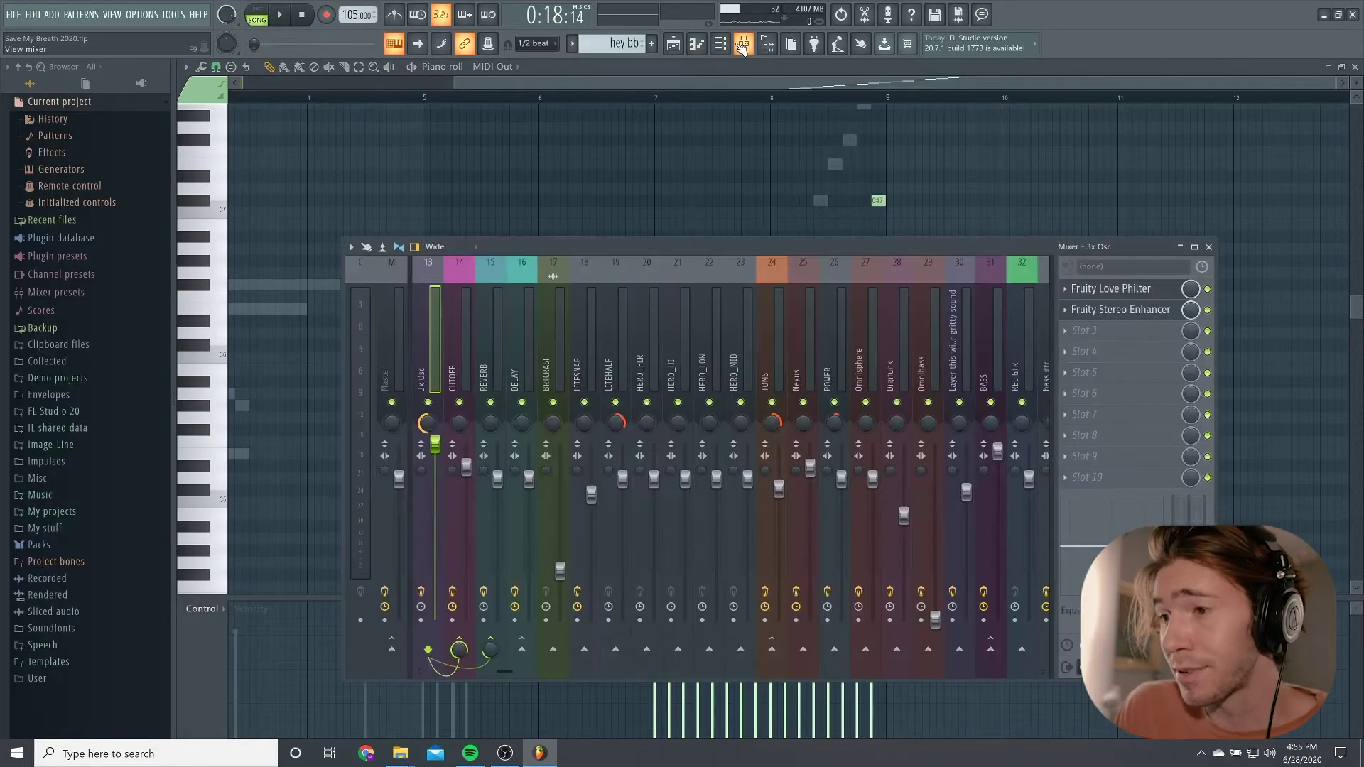
pyautogui.scroll(3, 590, 355)
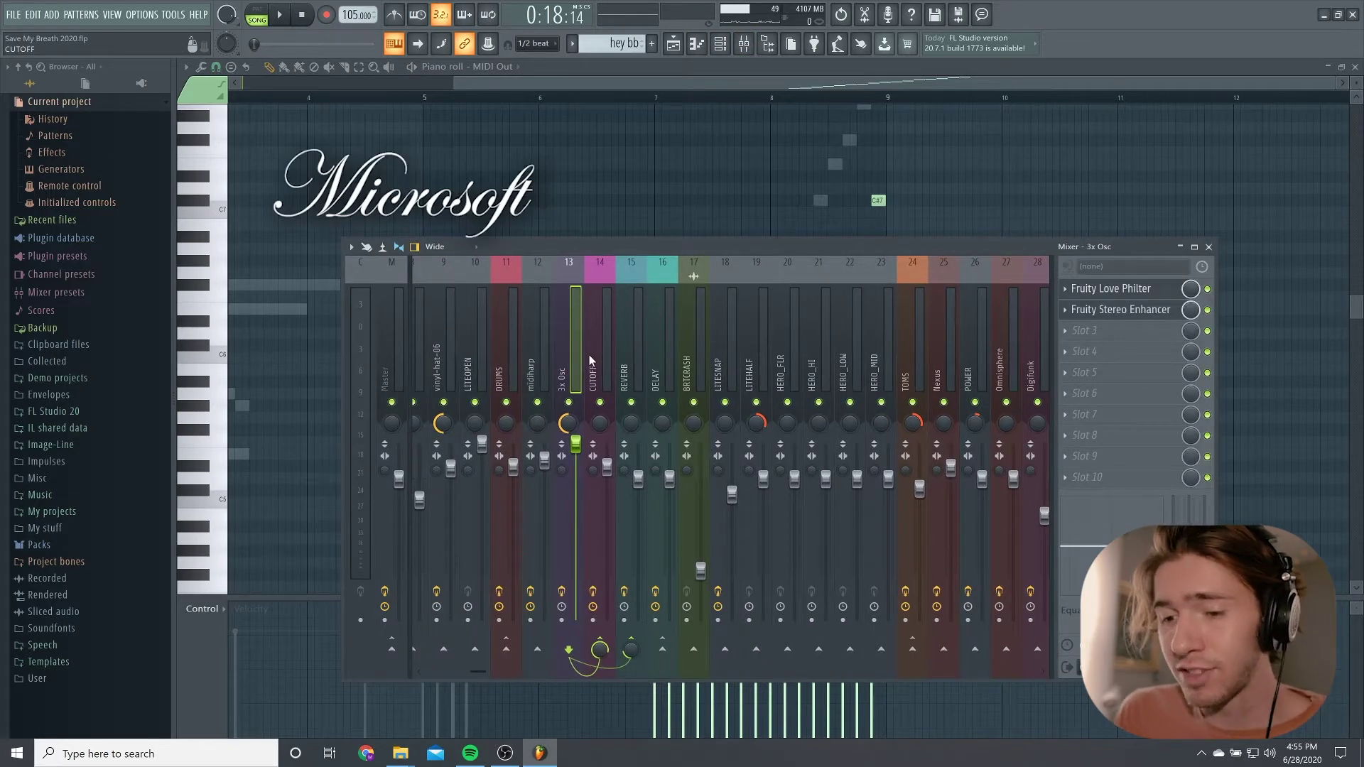
pyautogui.scroll(1, 580, 359)
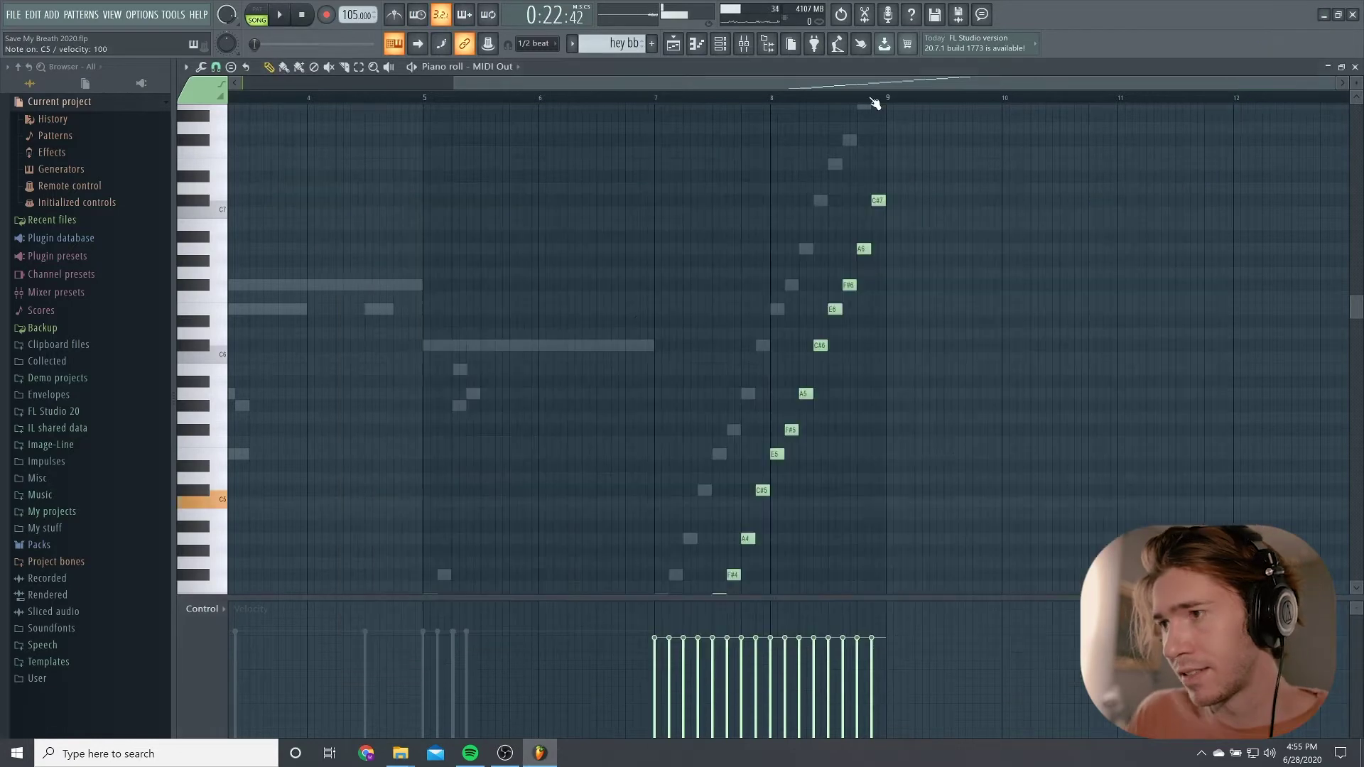
pyautogui.click(744, 44)
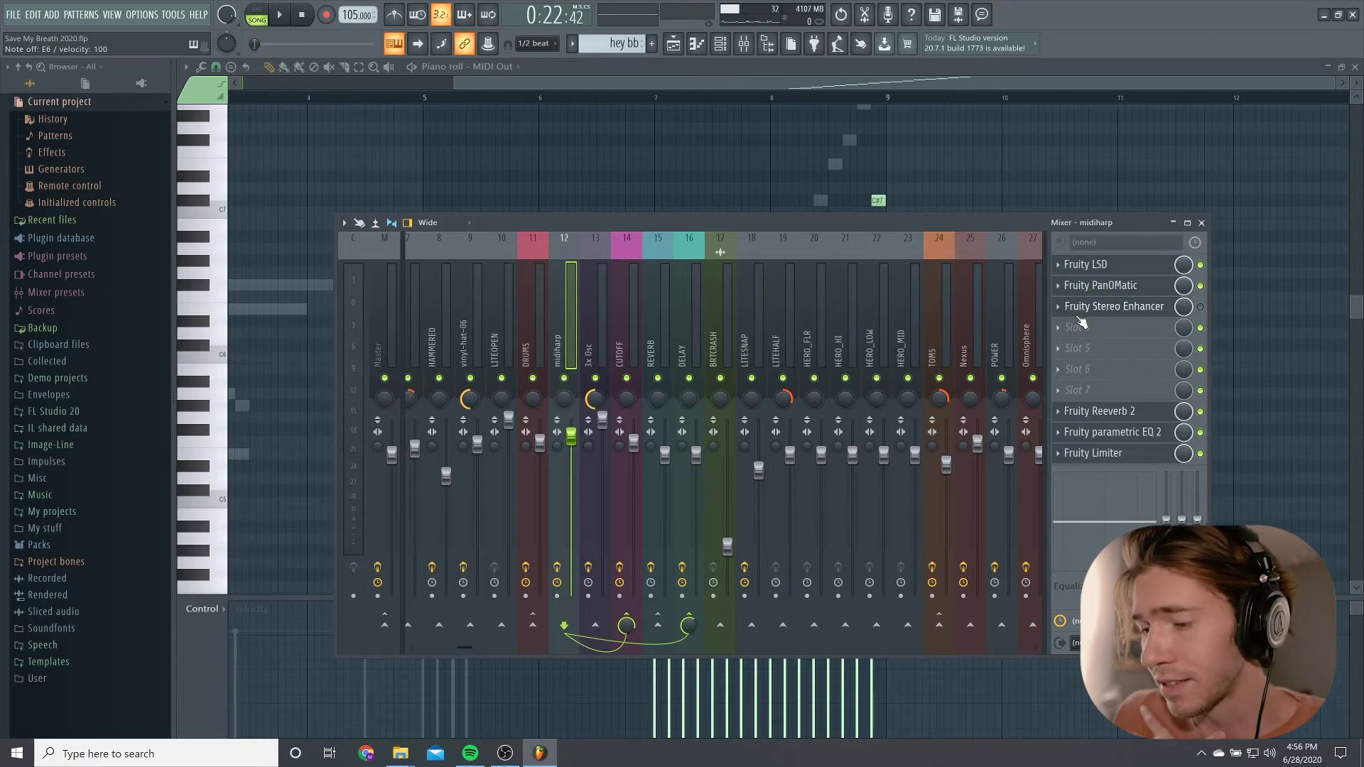
# Try the Timpani and Xylophone patches on the MIDI Out channel, and switch it back to Orchestral Harp
pyautogui.press('e')
pyautogui.press('F6')
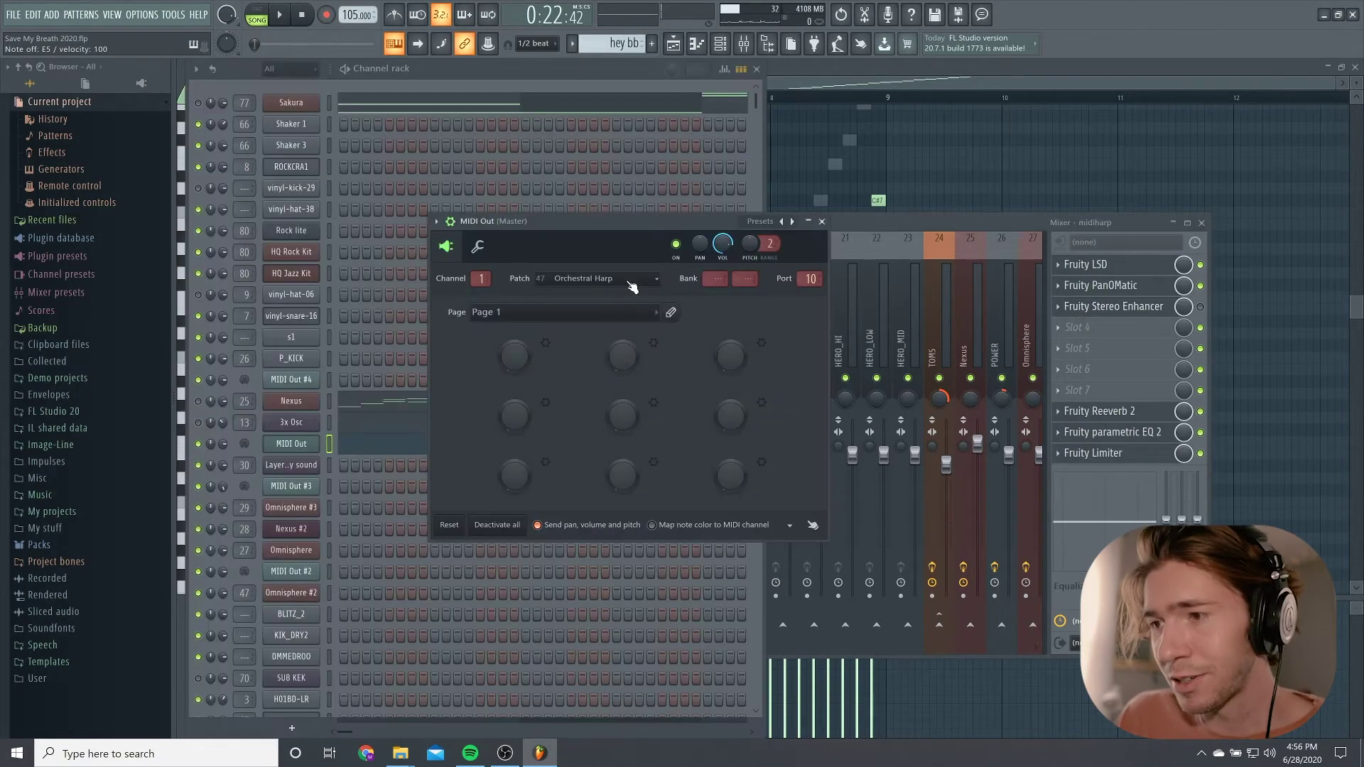
pyautogui.click(626, 280)
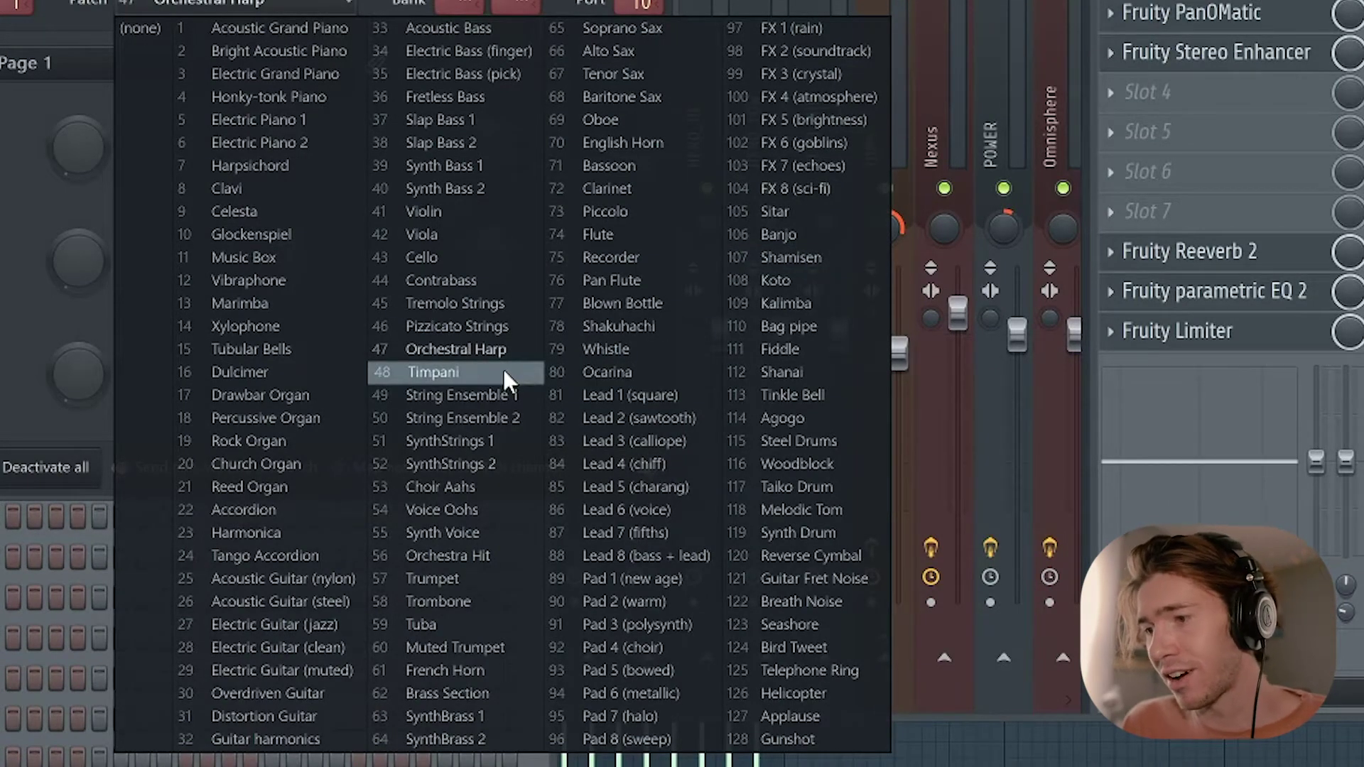
pyautogui.click(503, 368)
pyautogui.click(591, 277)
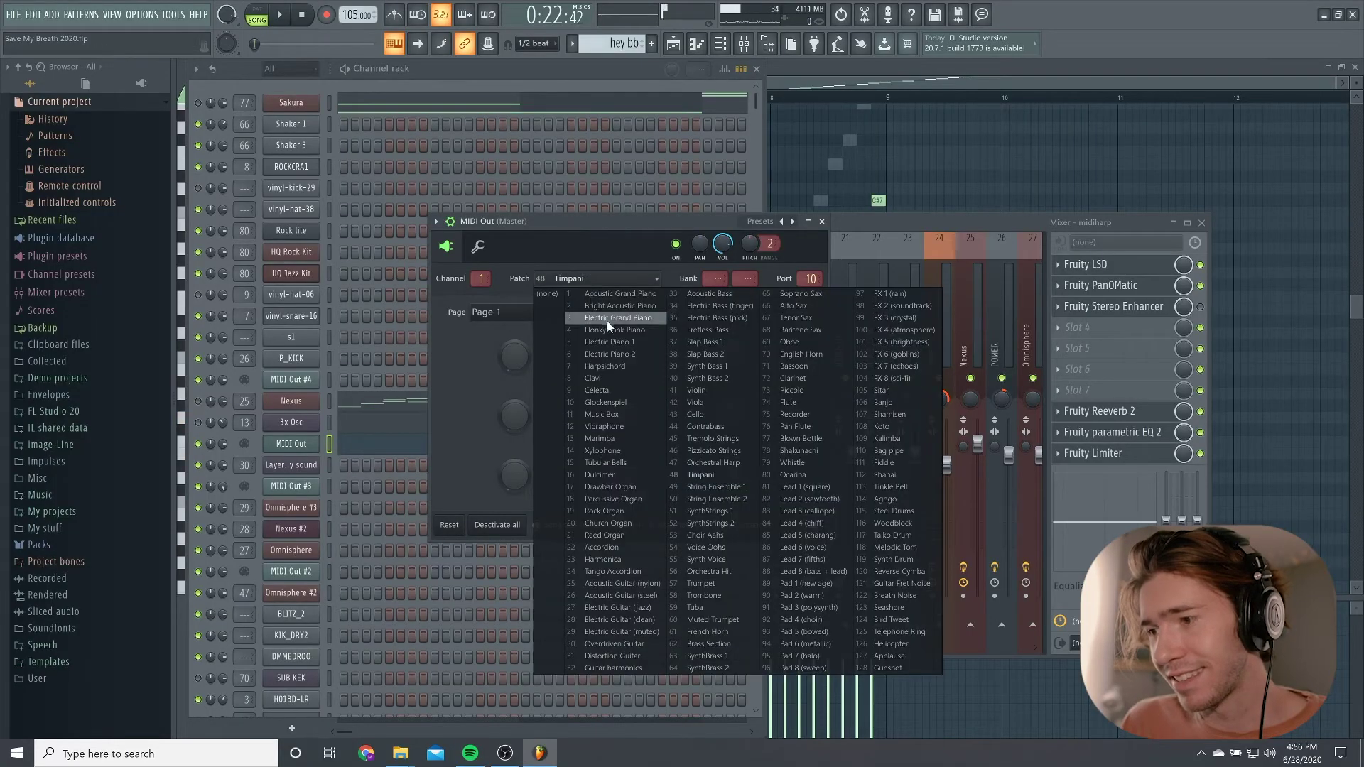
pyautogui.click(698, 415)
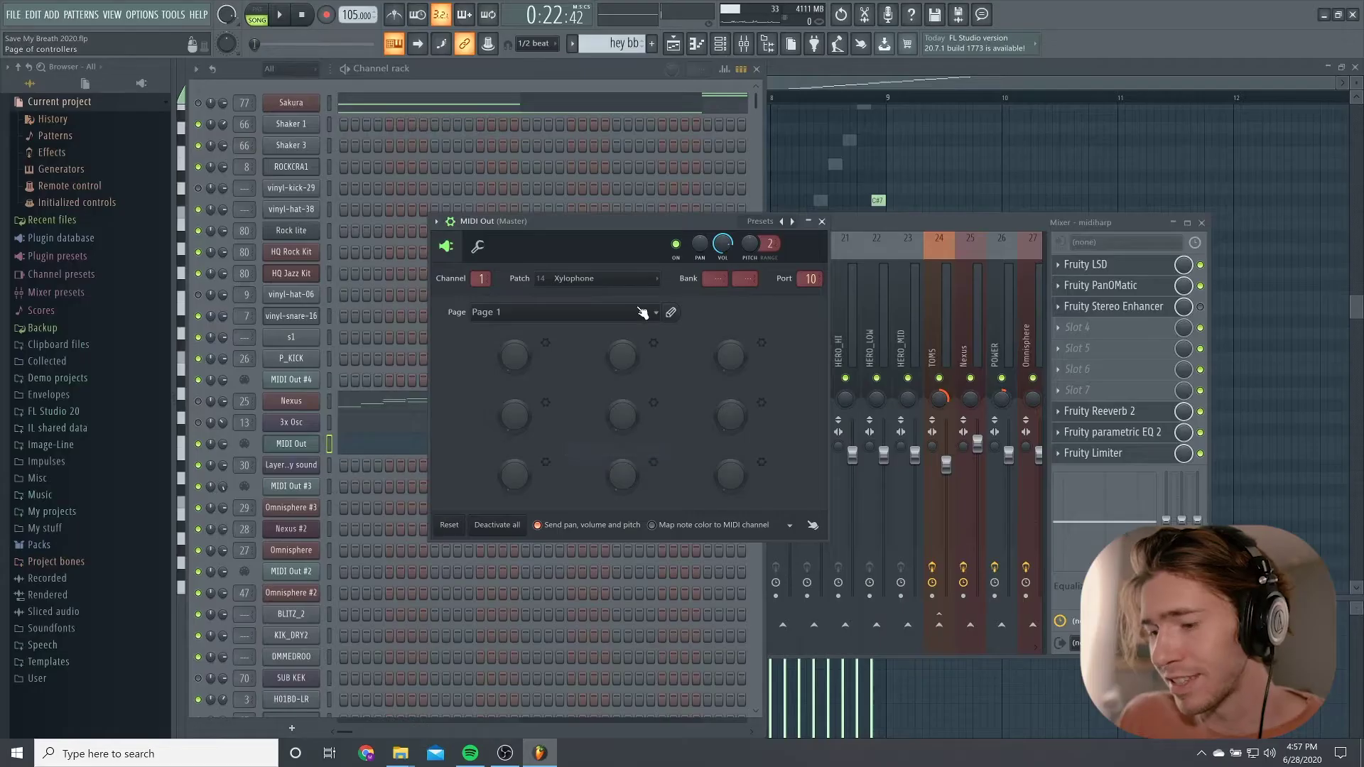
pyautogui.click(620, 278)
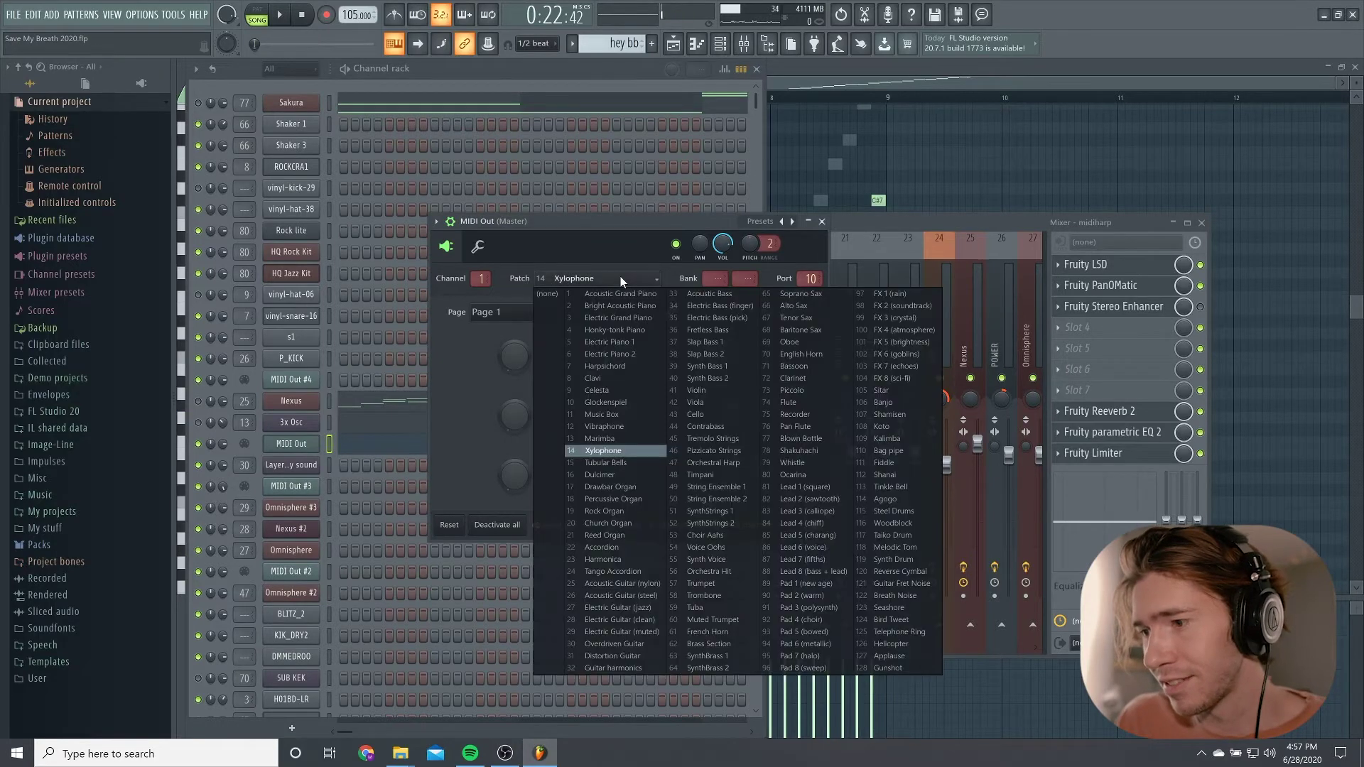
pyautogui.click(736, 460)
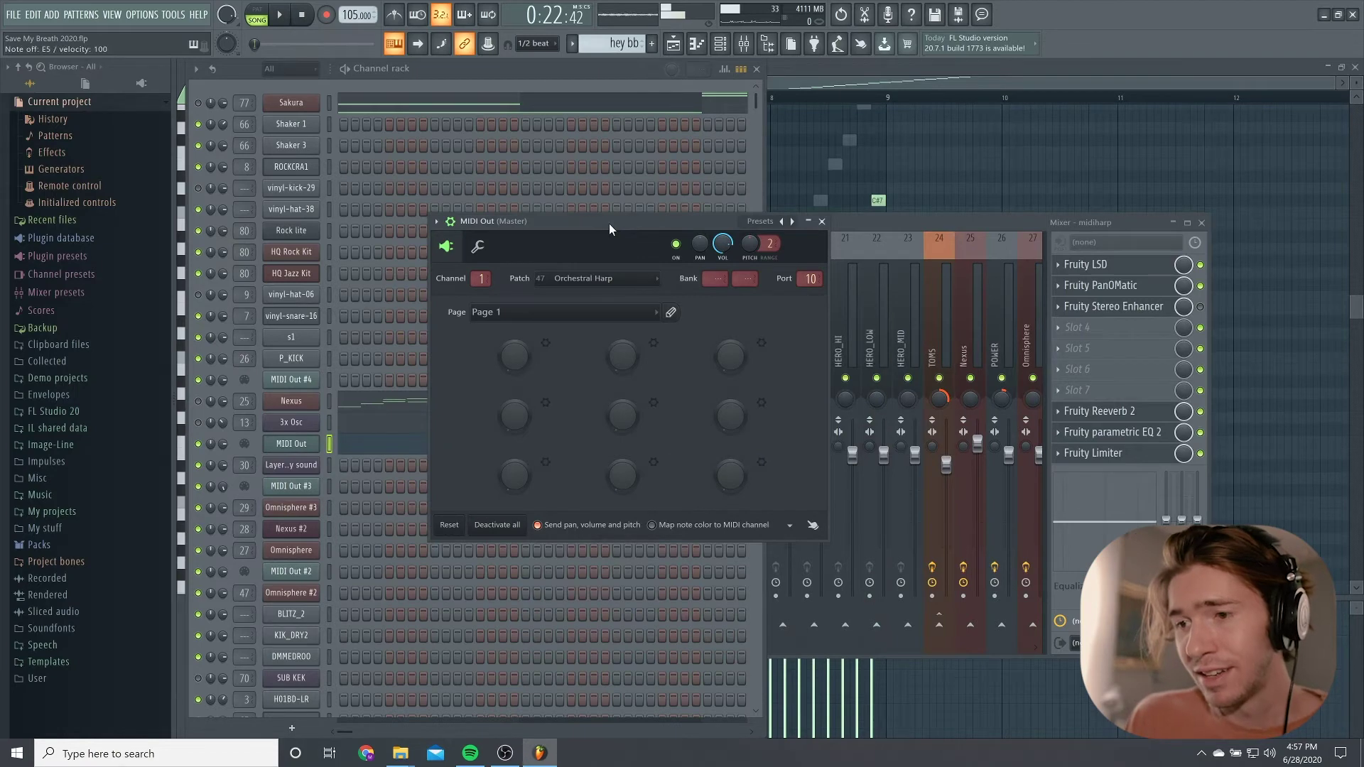
# Play the isolated synths track in the playlist around the verse at bar 17, and bring the other tracks back in
pyautogui.click(674, 47)
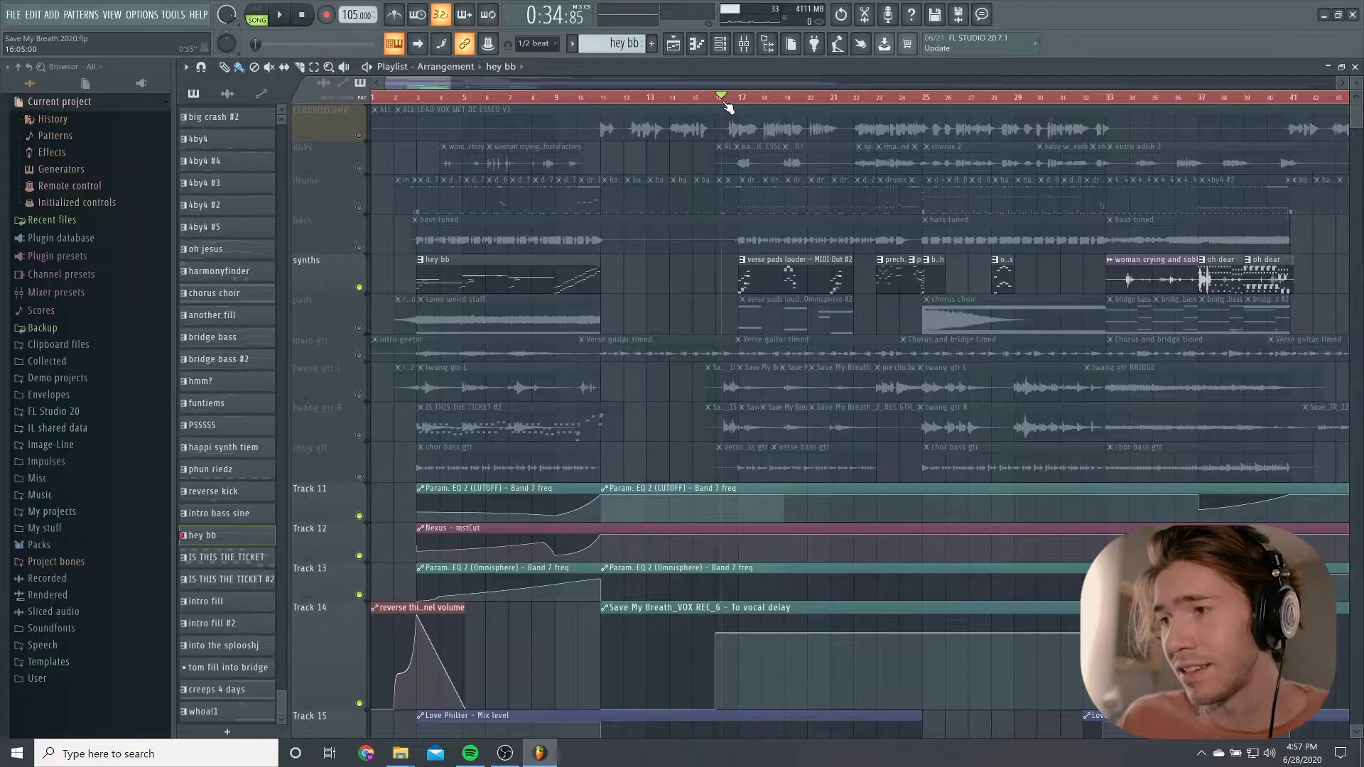
pyautogui.press('space')
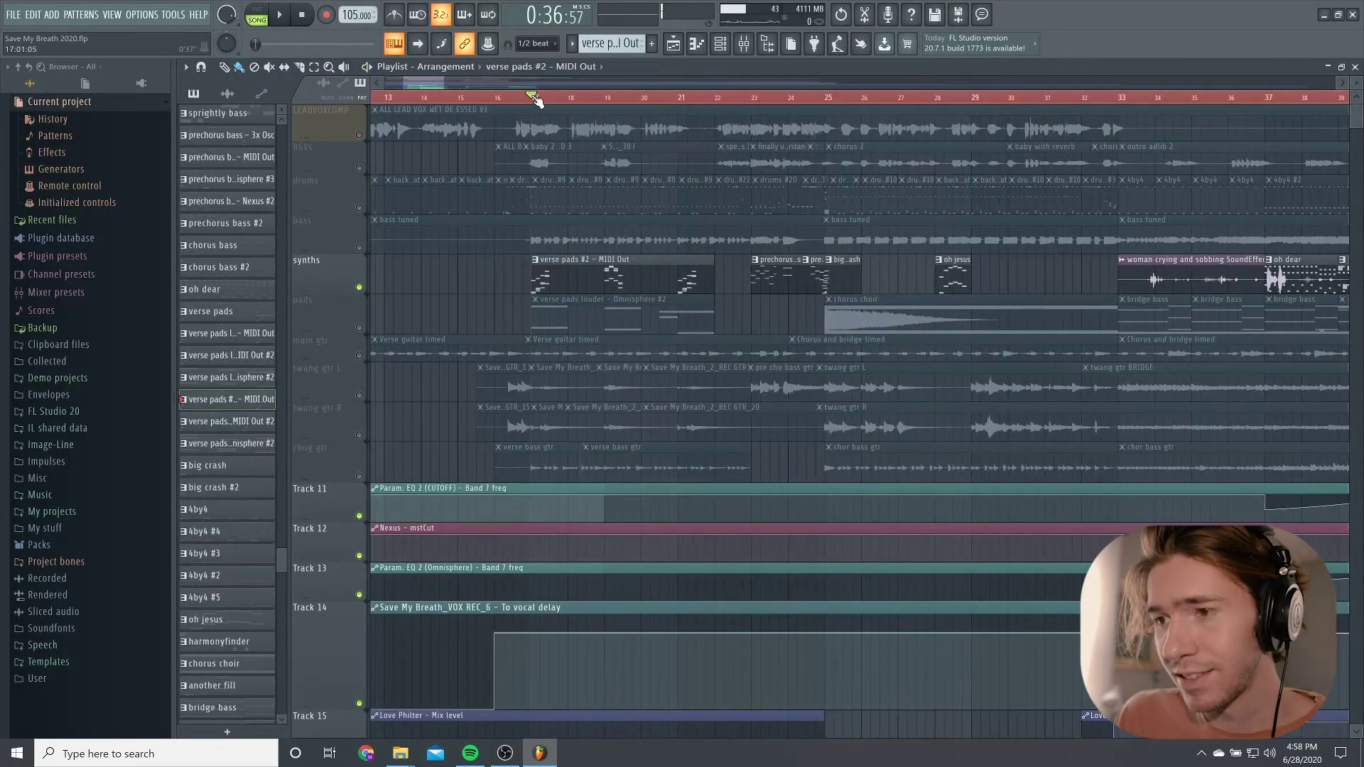
pyautogui.rightClick(359, 288)
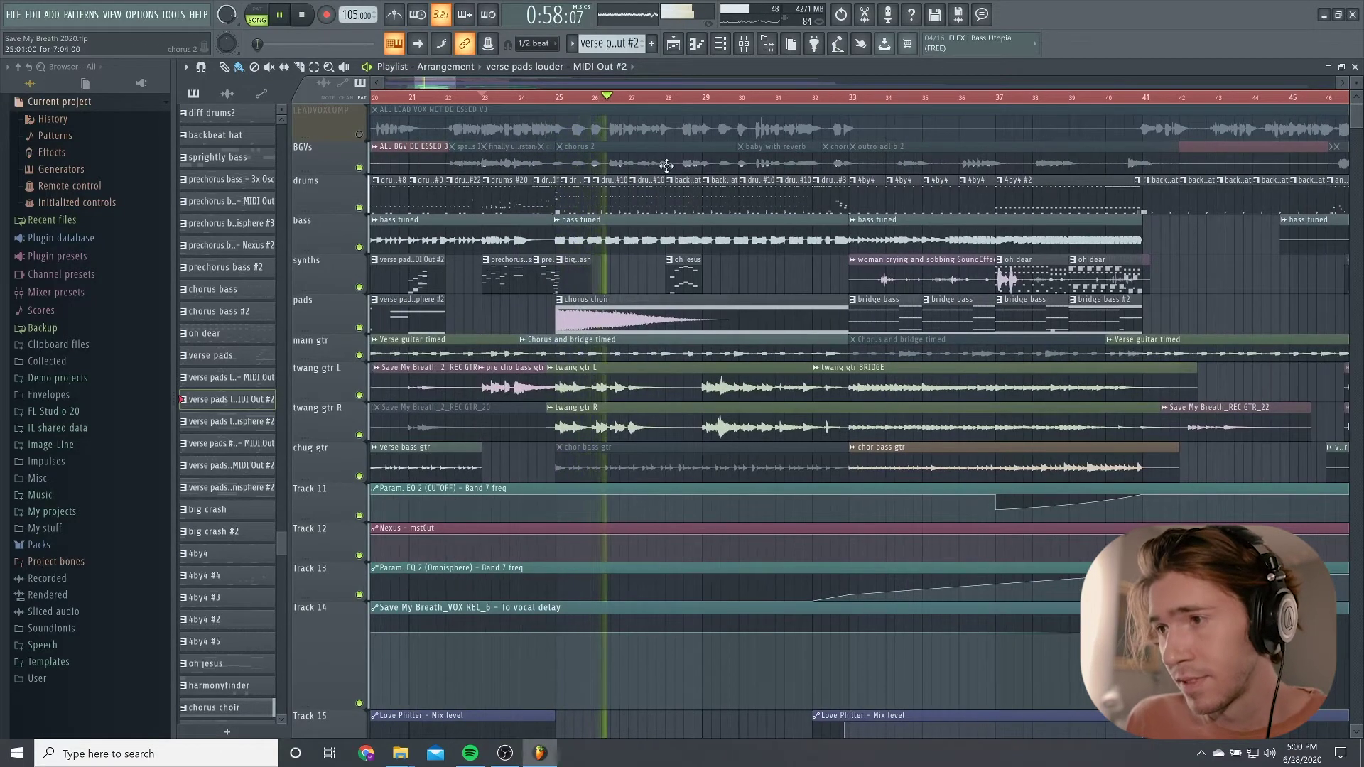
# Play the instrumental mix through the chorus, continue with the bridge from bar 33, and stop playback
pyautogui.press('space')
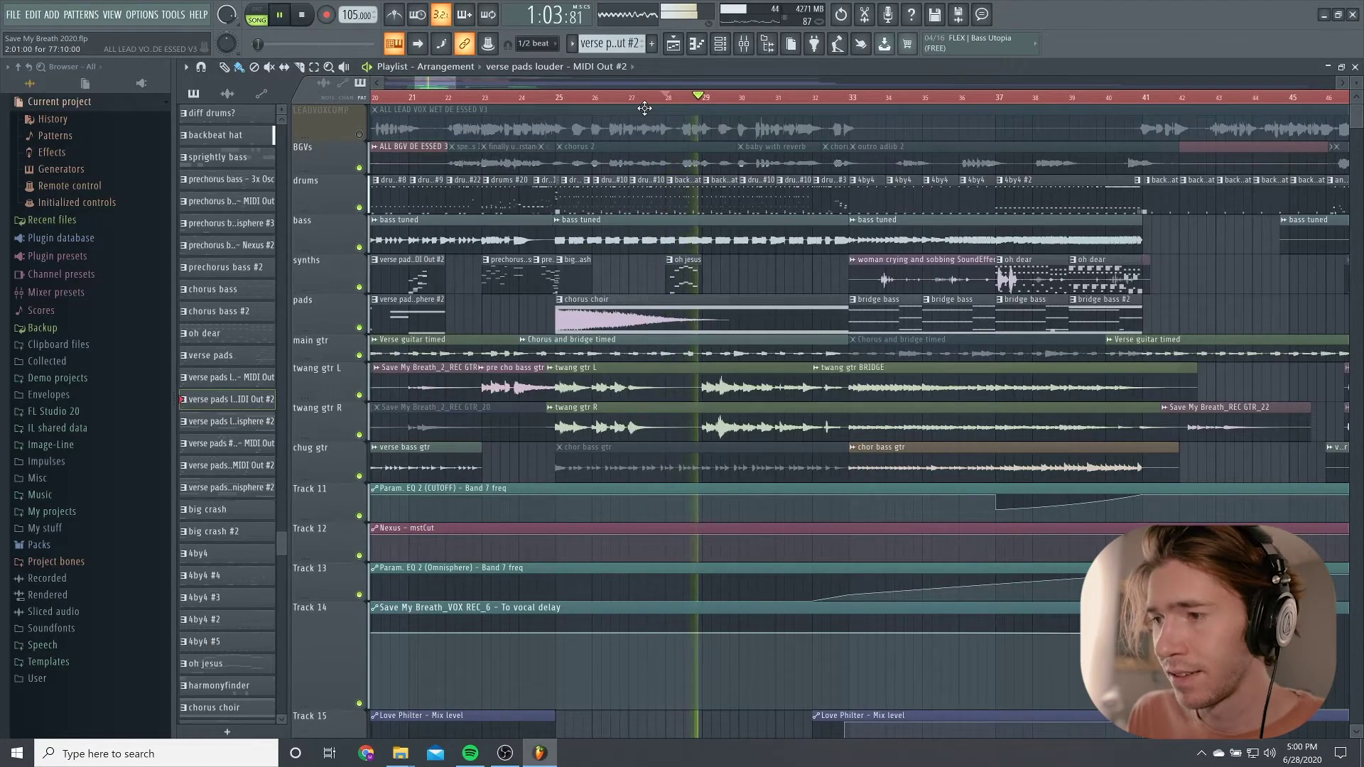
pyautogui.press('space')
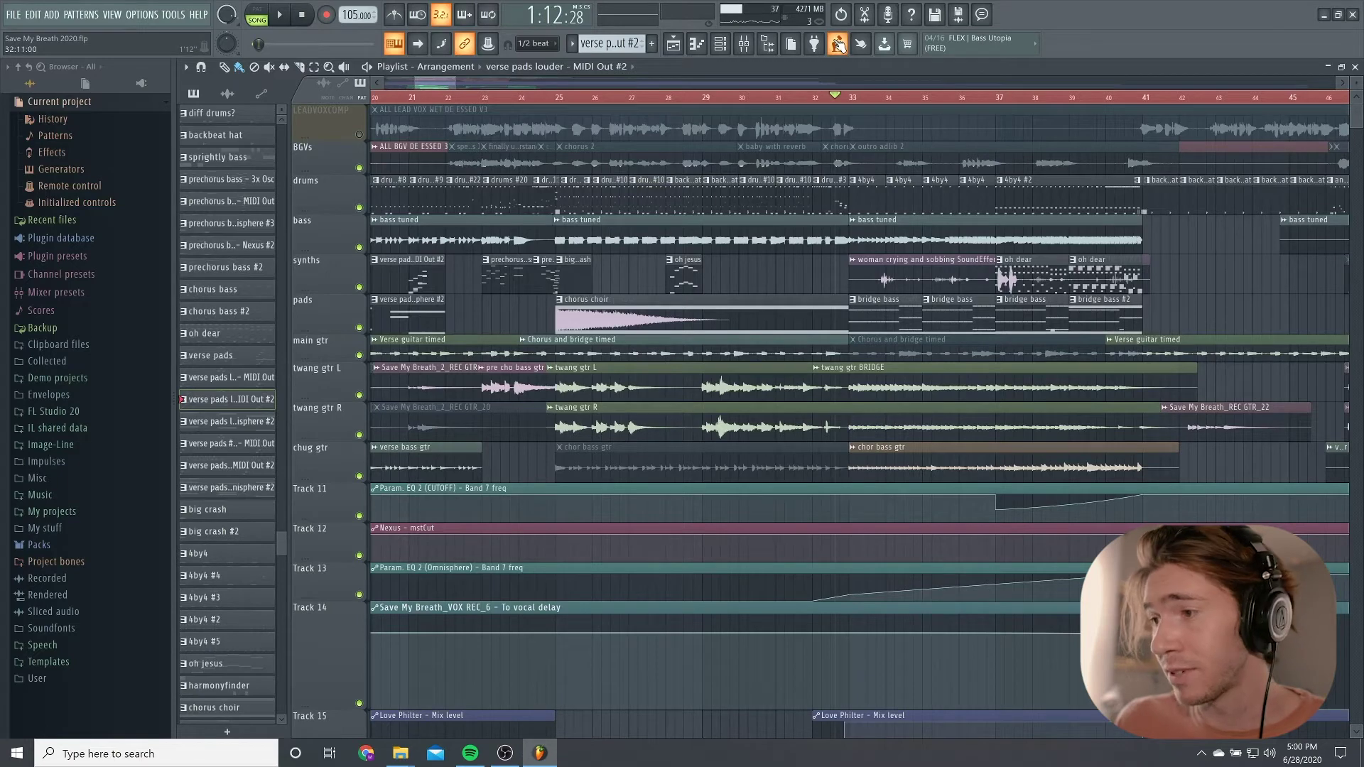
pyautogui.scroll(2, 809, 273)
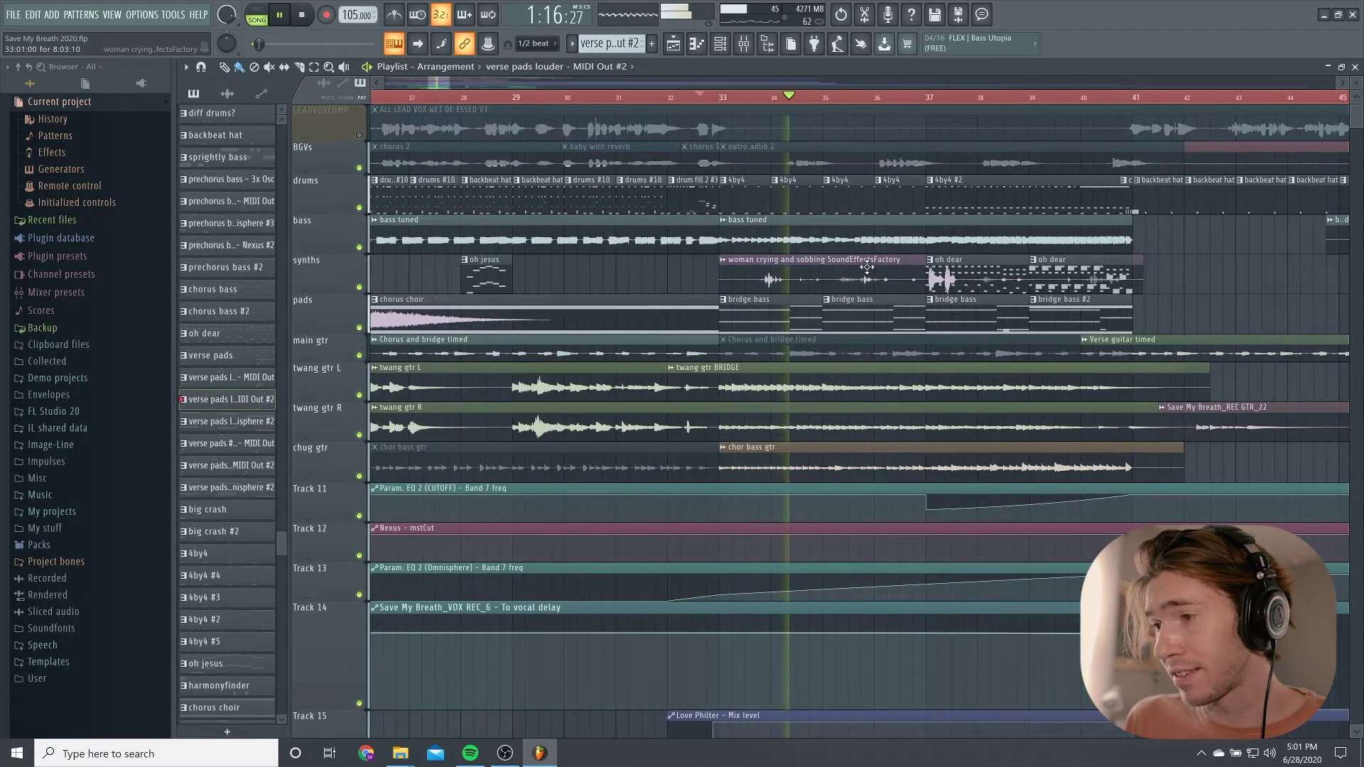
pyautogui.press('space')
pyautogui.scroll(1, 640, 256)
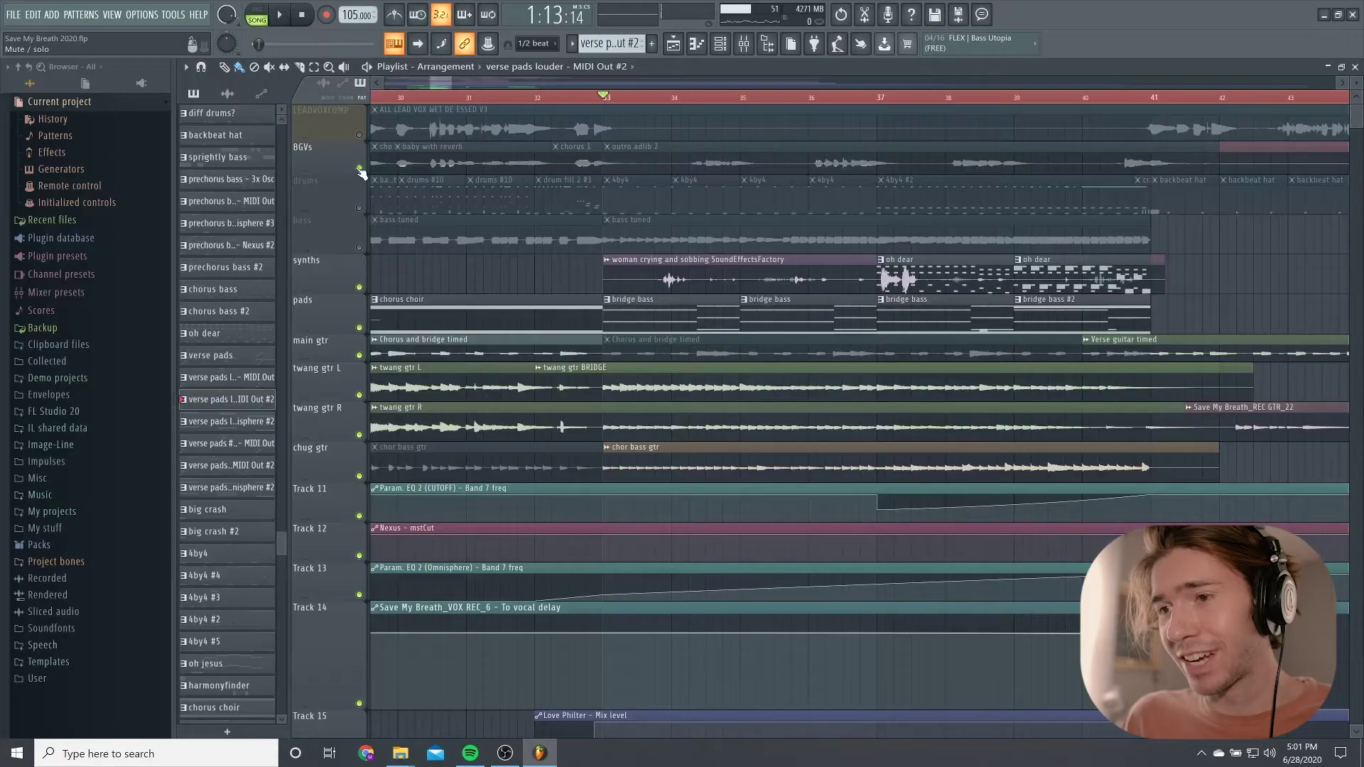
# Mute the BGVs, pads and guitar tracks to isolate the synths, and play the bridge from bar 33
pyautogui.click(359, 169)
pyautogui.moveTo(359, 327); pyautogui.dragTo(368, 468)
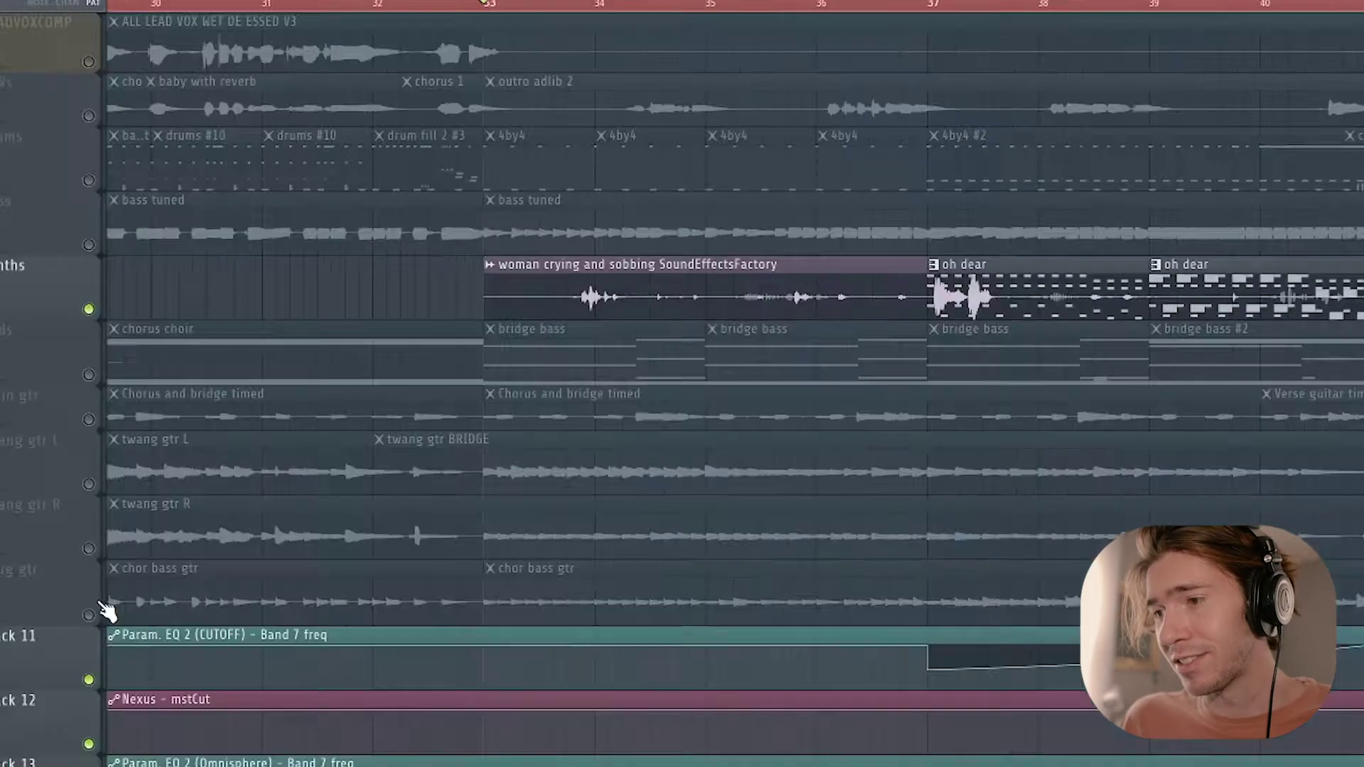
pyautogui.press('space')
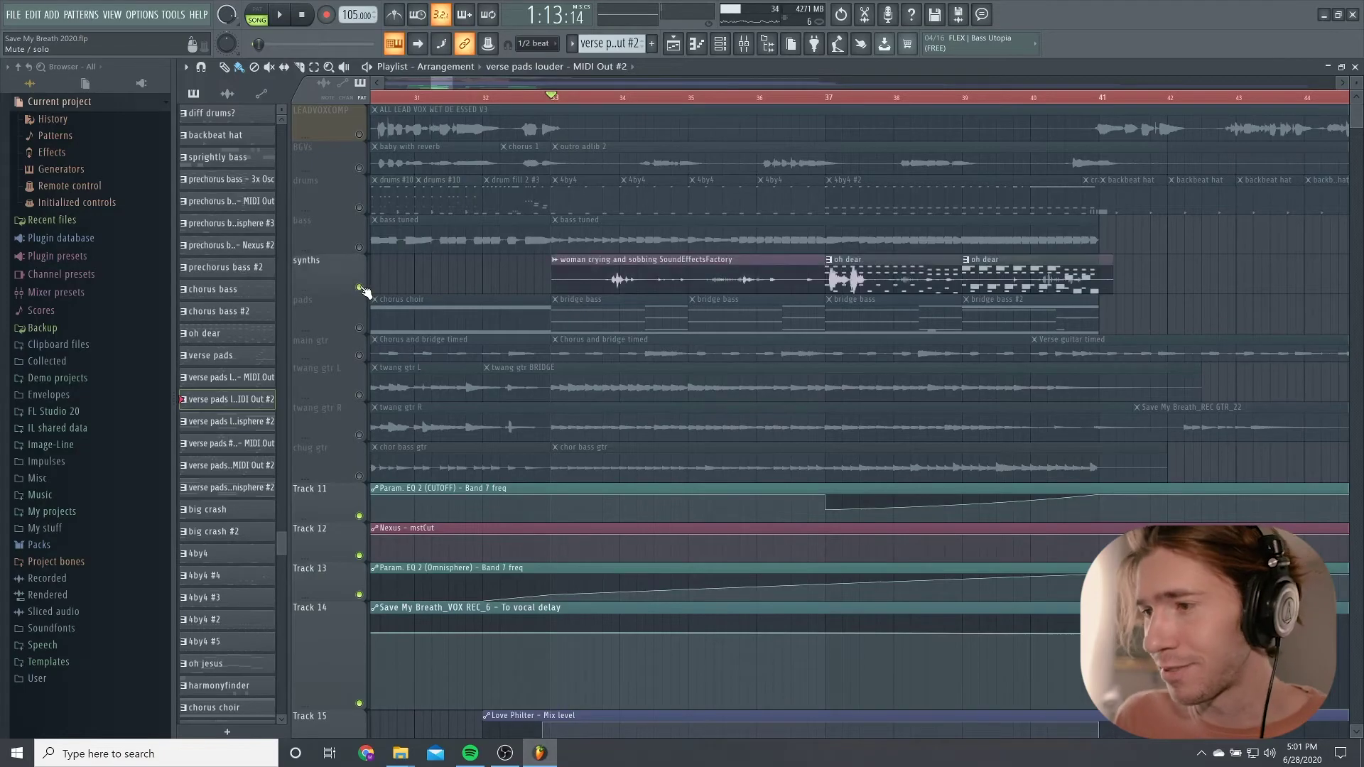
pyautogui.rightClick(358, 287)
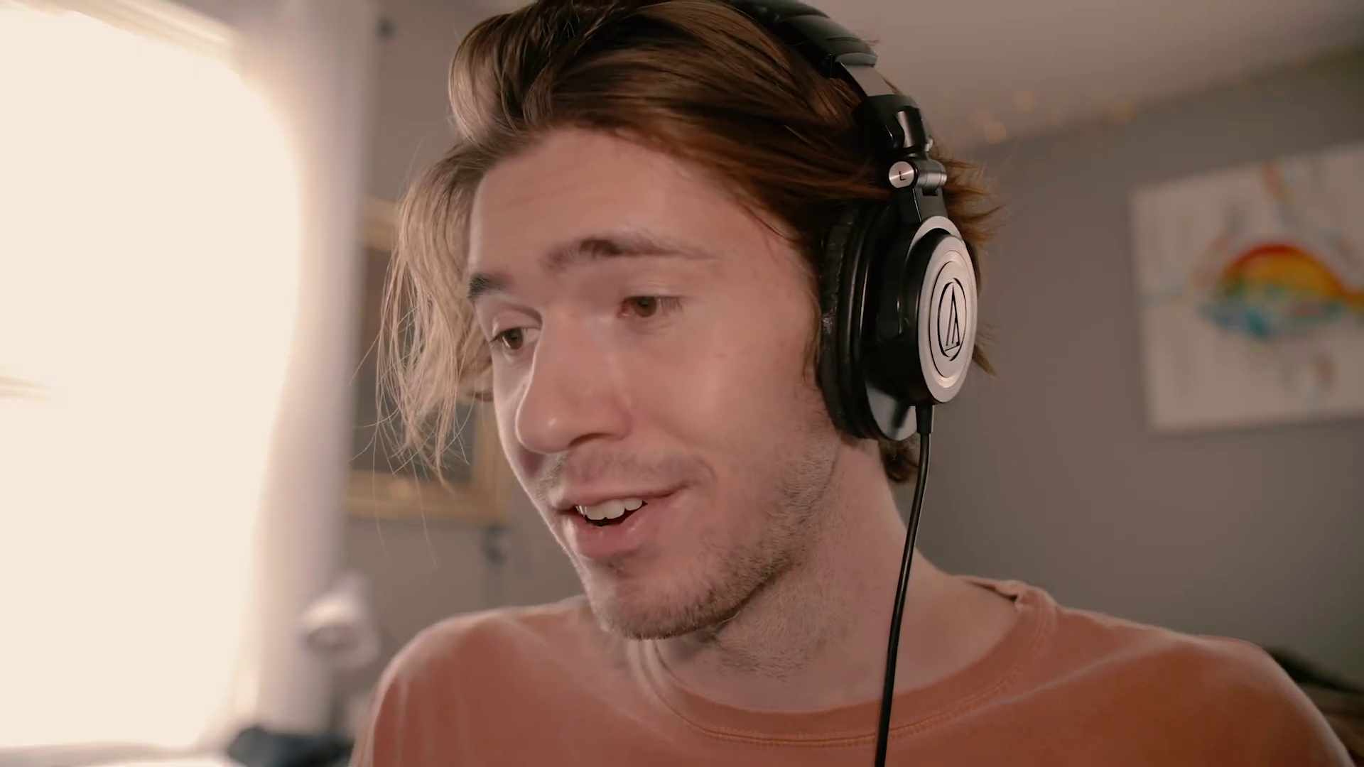
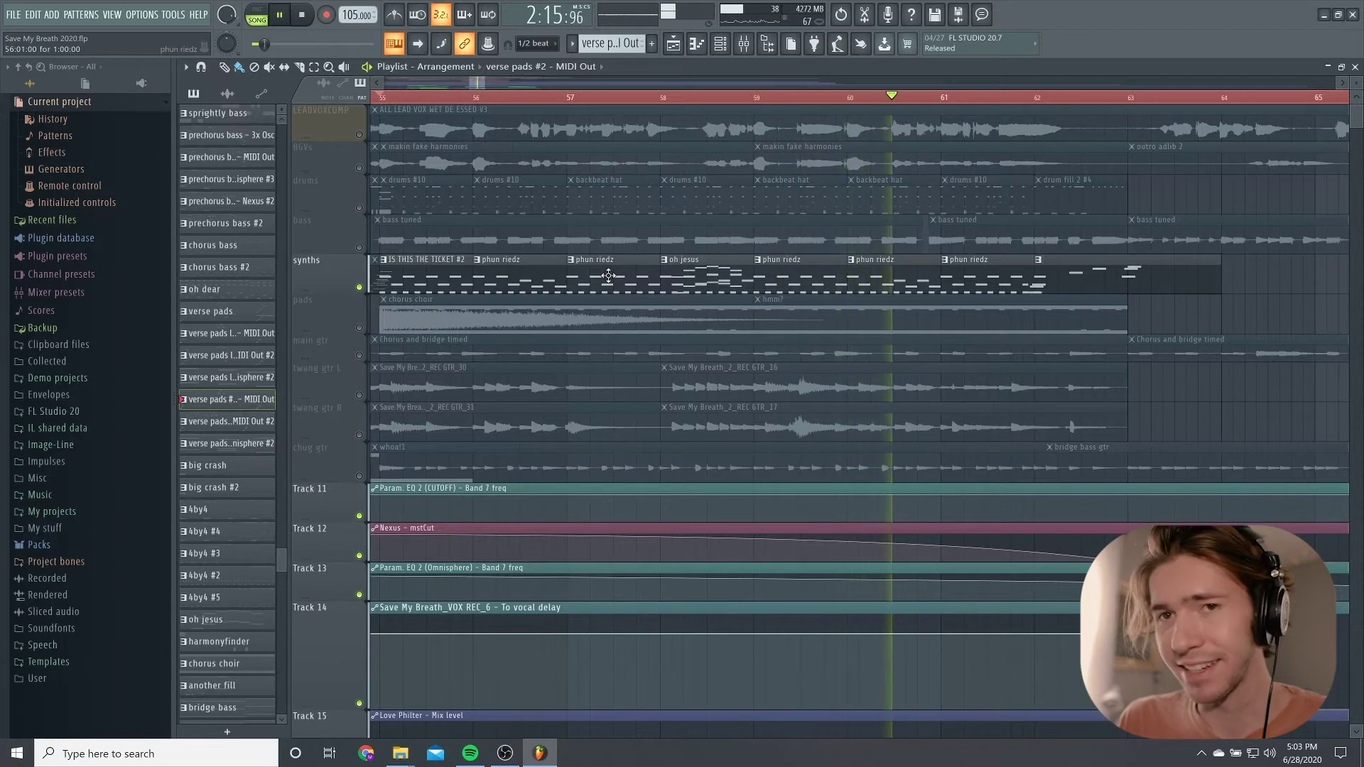
# Stop playback, open the IS THIS THE TICKET #2 pattern, inspect the MIDI Out #4 channel's patch, and return to the playlist
pyautogui.press('space')
pyautogui.doubleClick(581, 284)
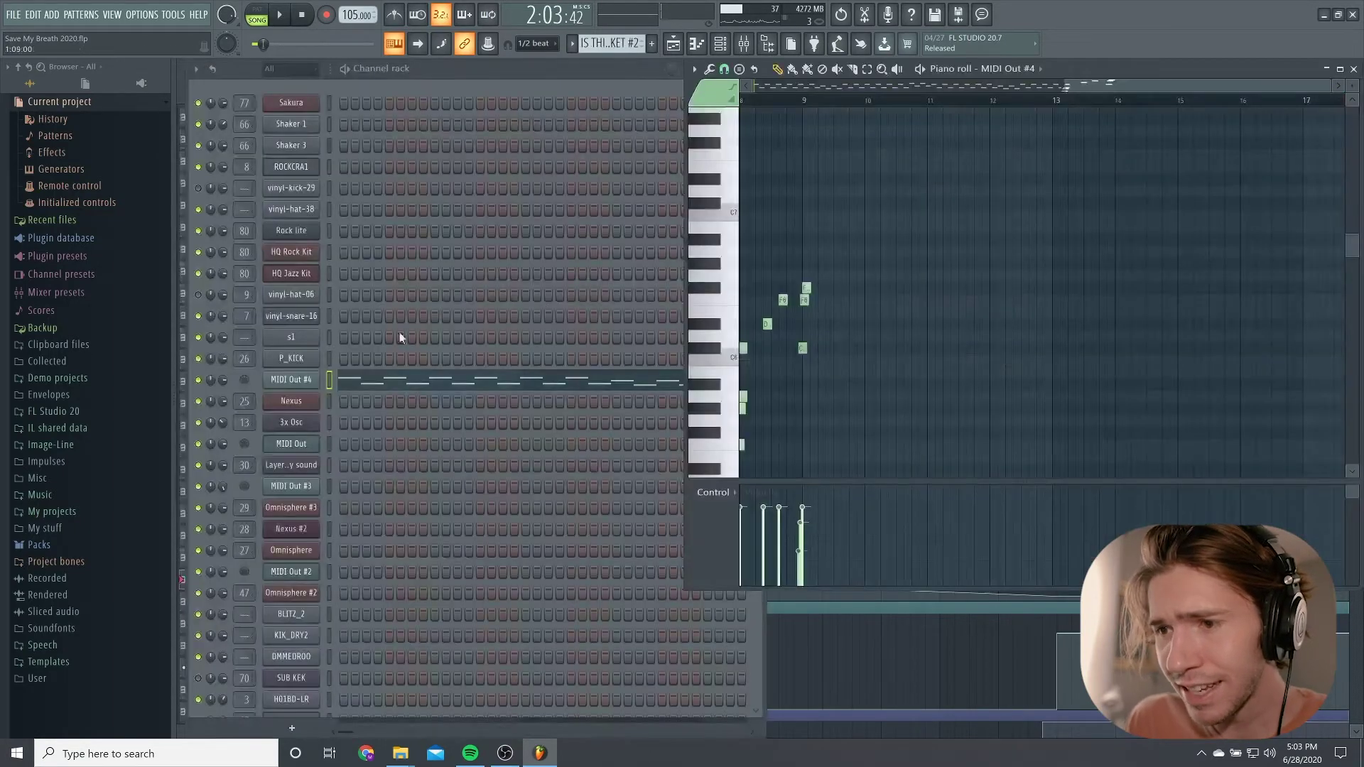
pyautogui.click(297, 384)
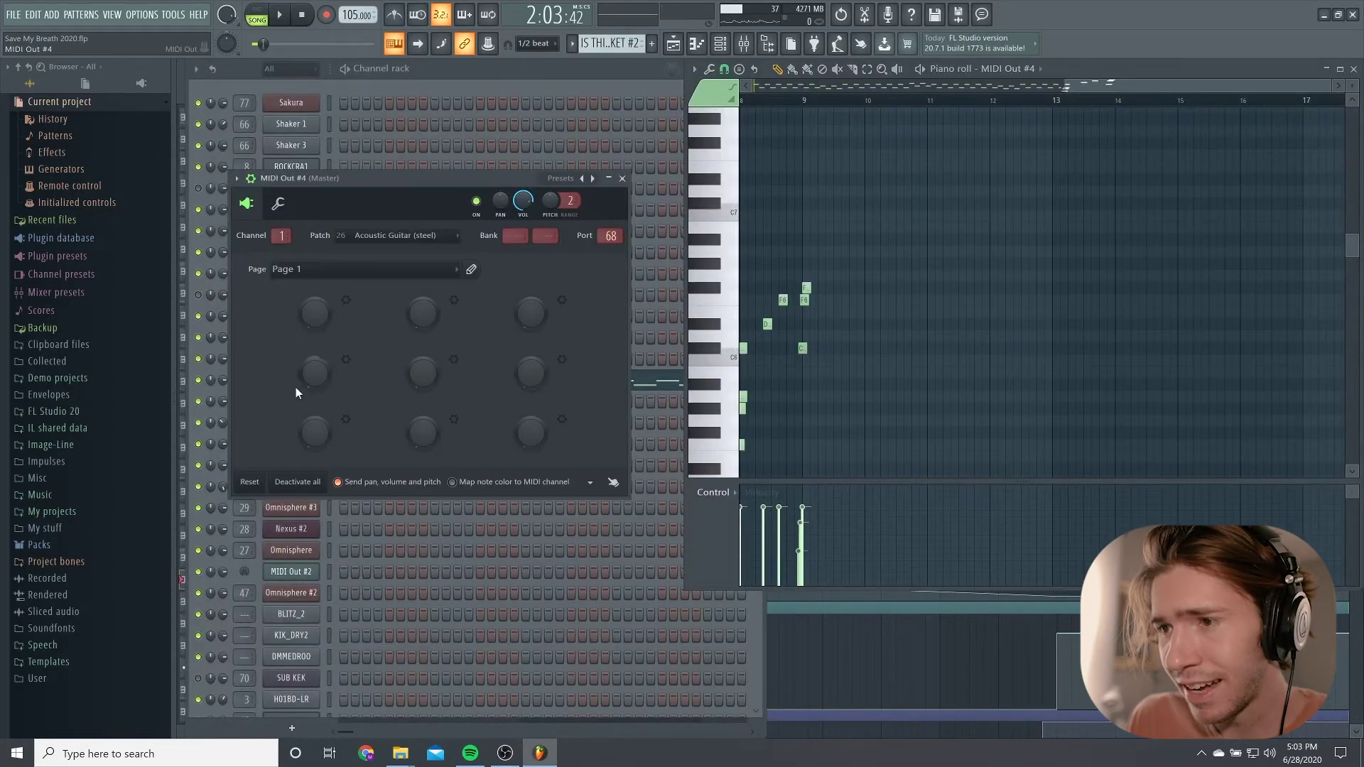
pyautogui.click(435, 236)
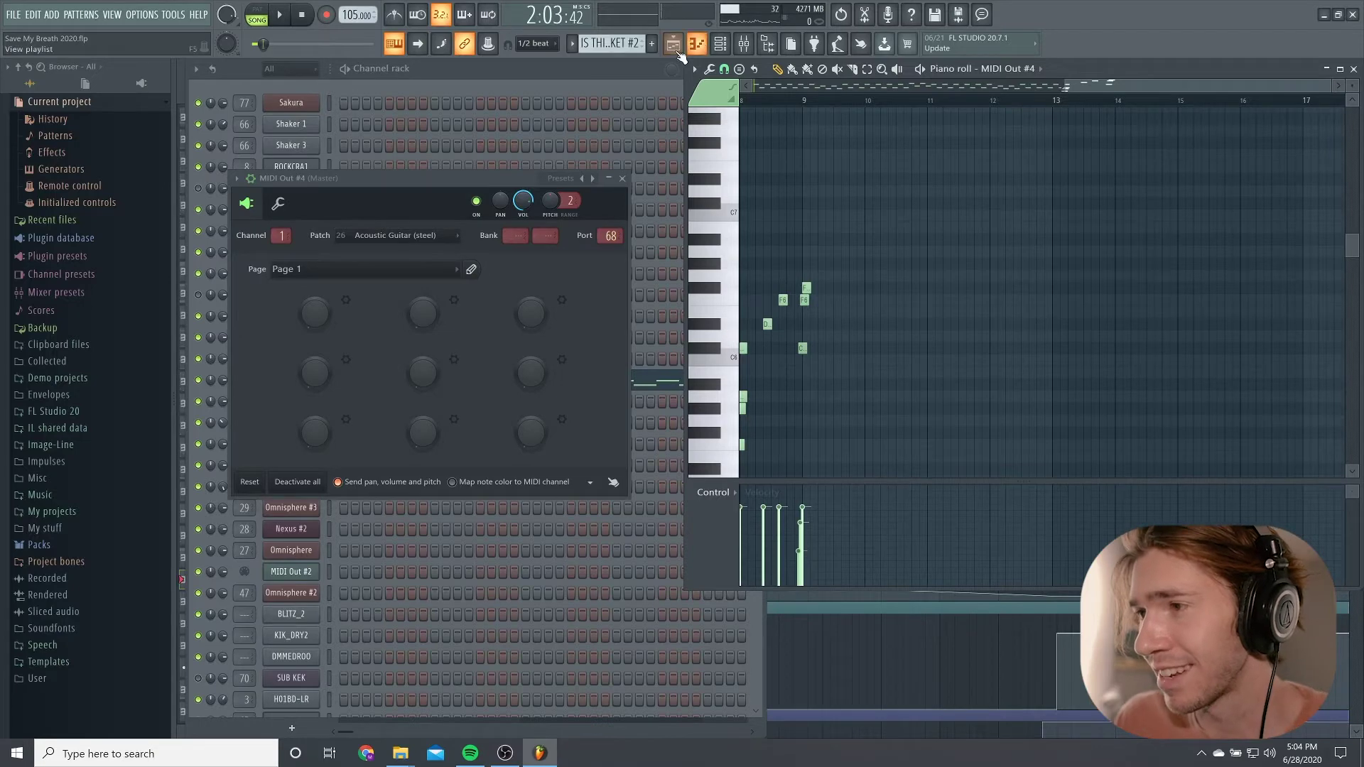
pyautogui.click(673, 45)
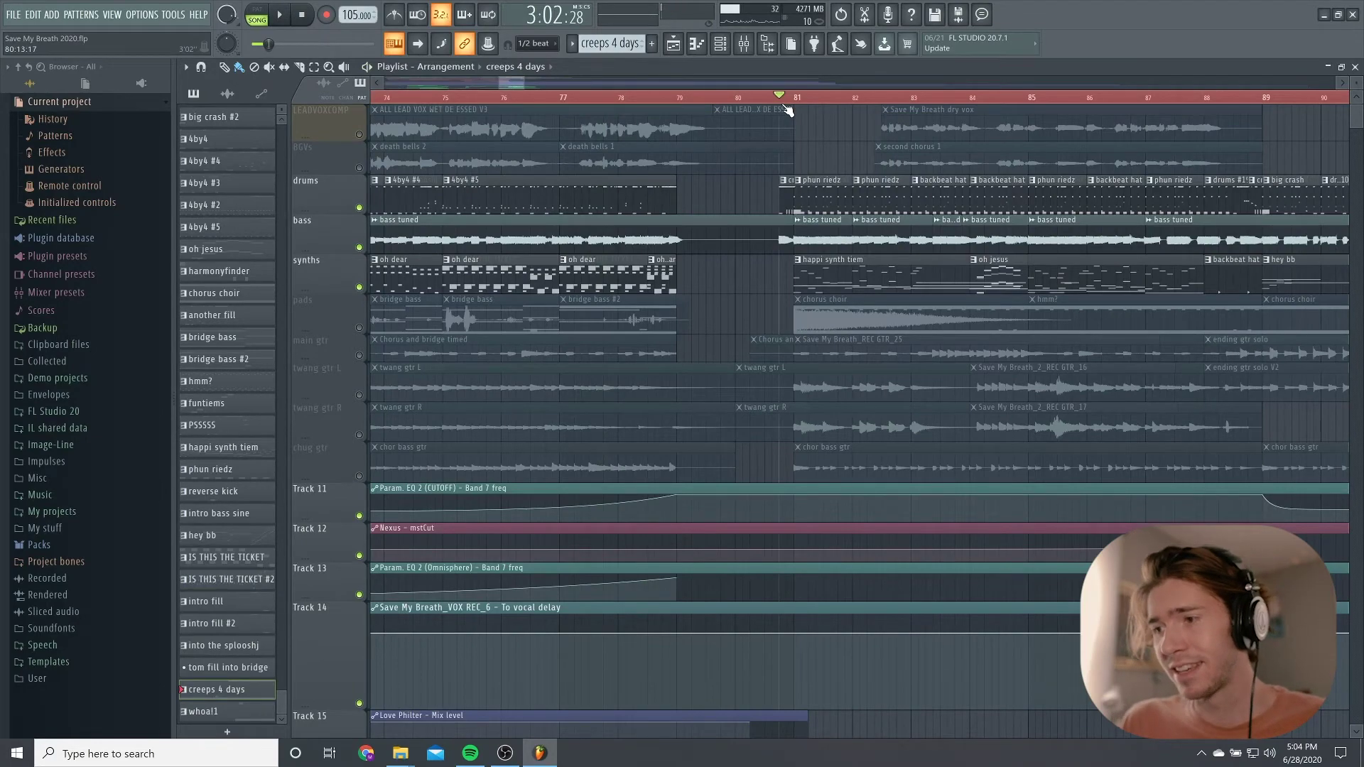
# Add the twang gtr L and R tracks to the drums, bass and synths for a listen, and mute both again
pyautogui.click(359, 395)
pyautogui.click(359, 435)
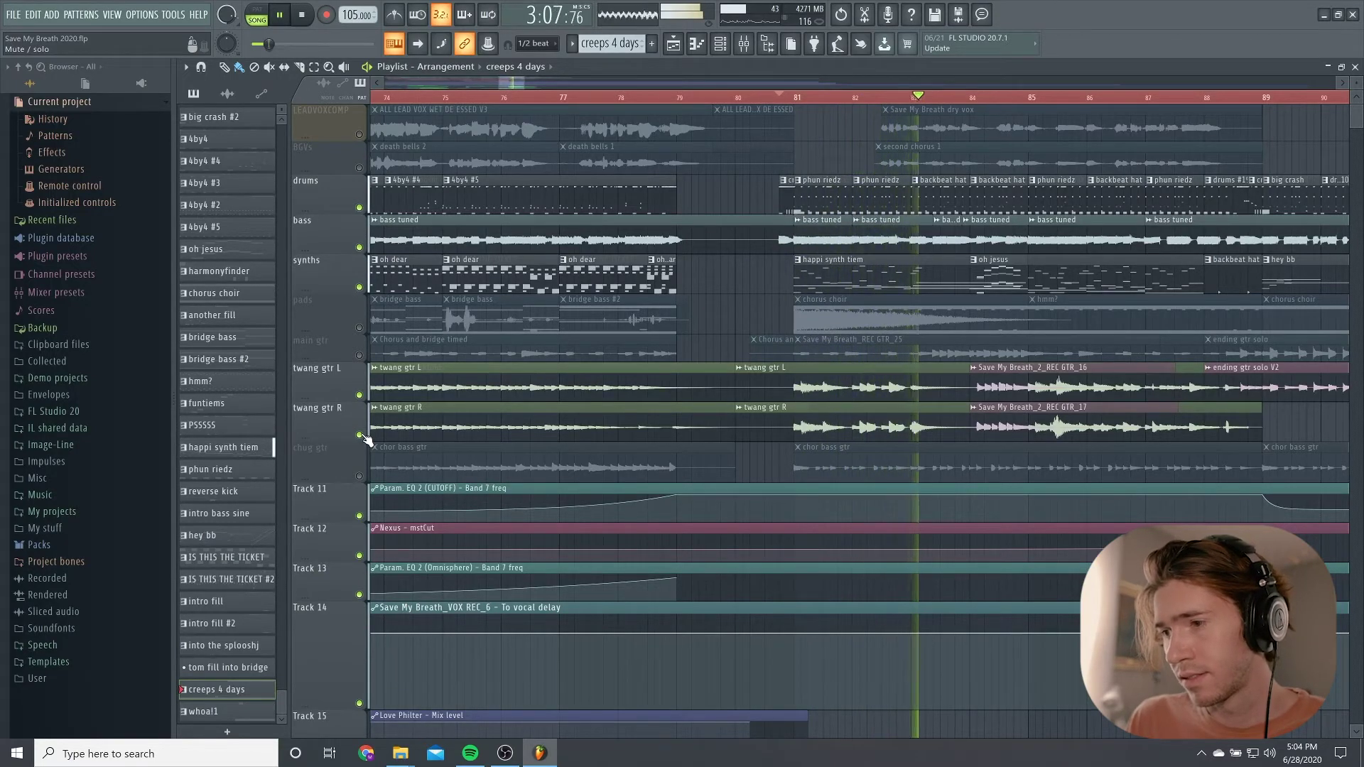
pyautogui.click(359, 434)
pyautogui.press('space')
pyautogui.click(358, 395)
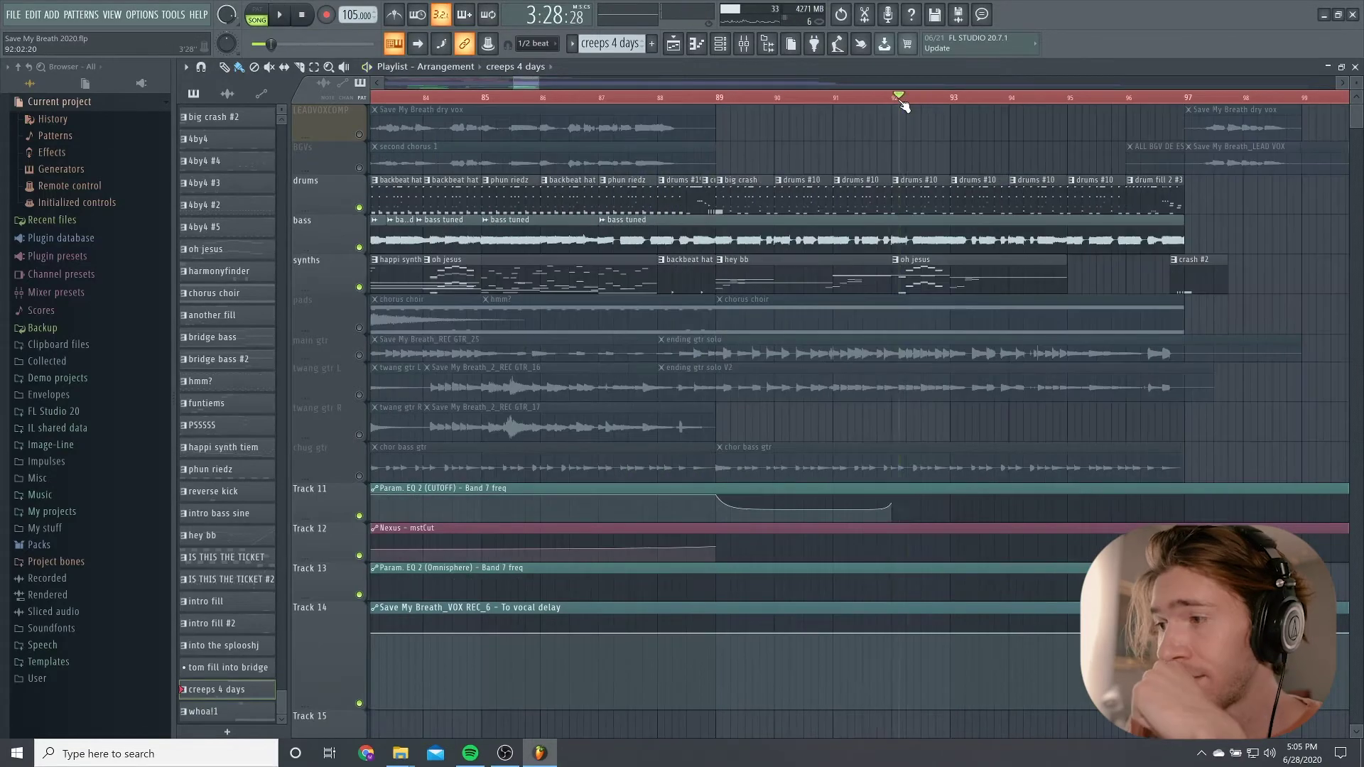
# Play the drums, bass and synths in the ending section from bar 92, and look over the rest of the arrangement
pyautogui.press('space')
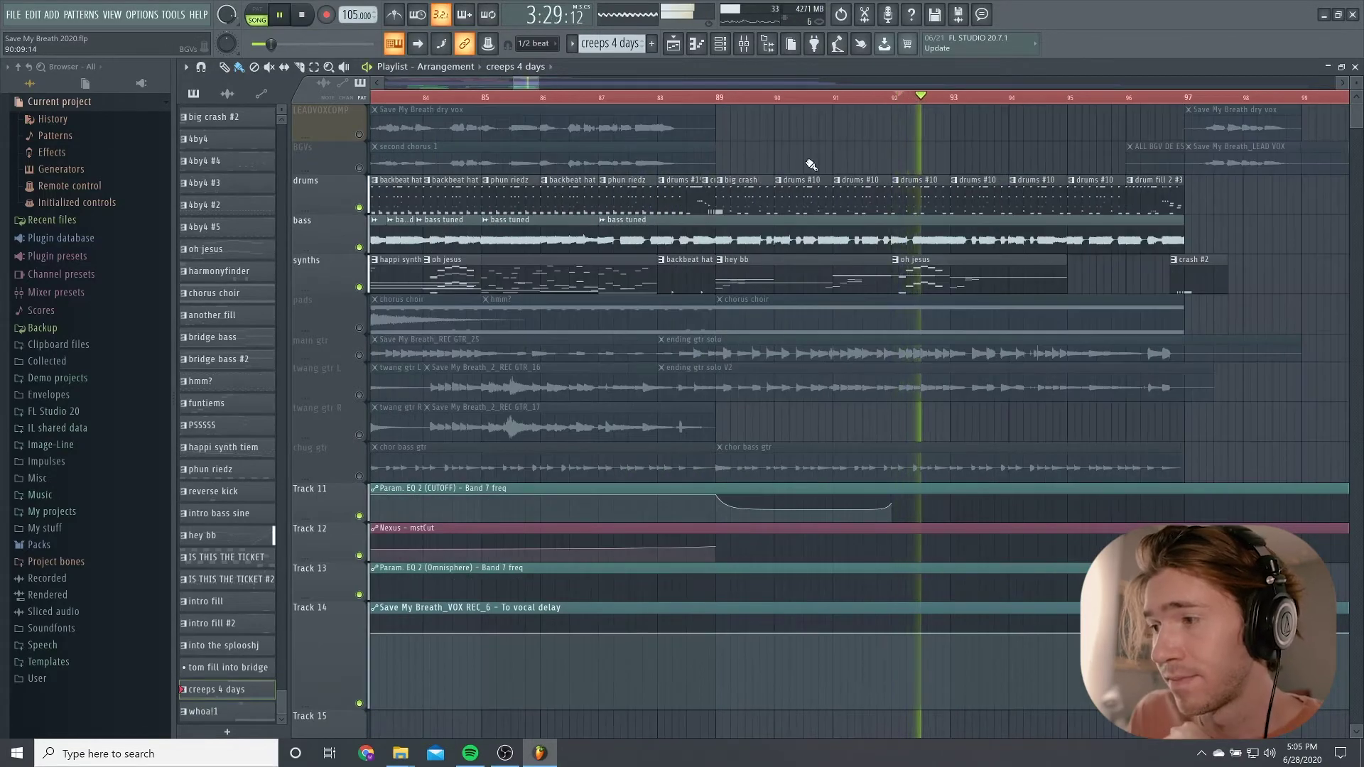
pyautogui.scroll(-3, 811, 164)
pyautogui.scroll(-2, 811, 164)
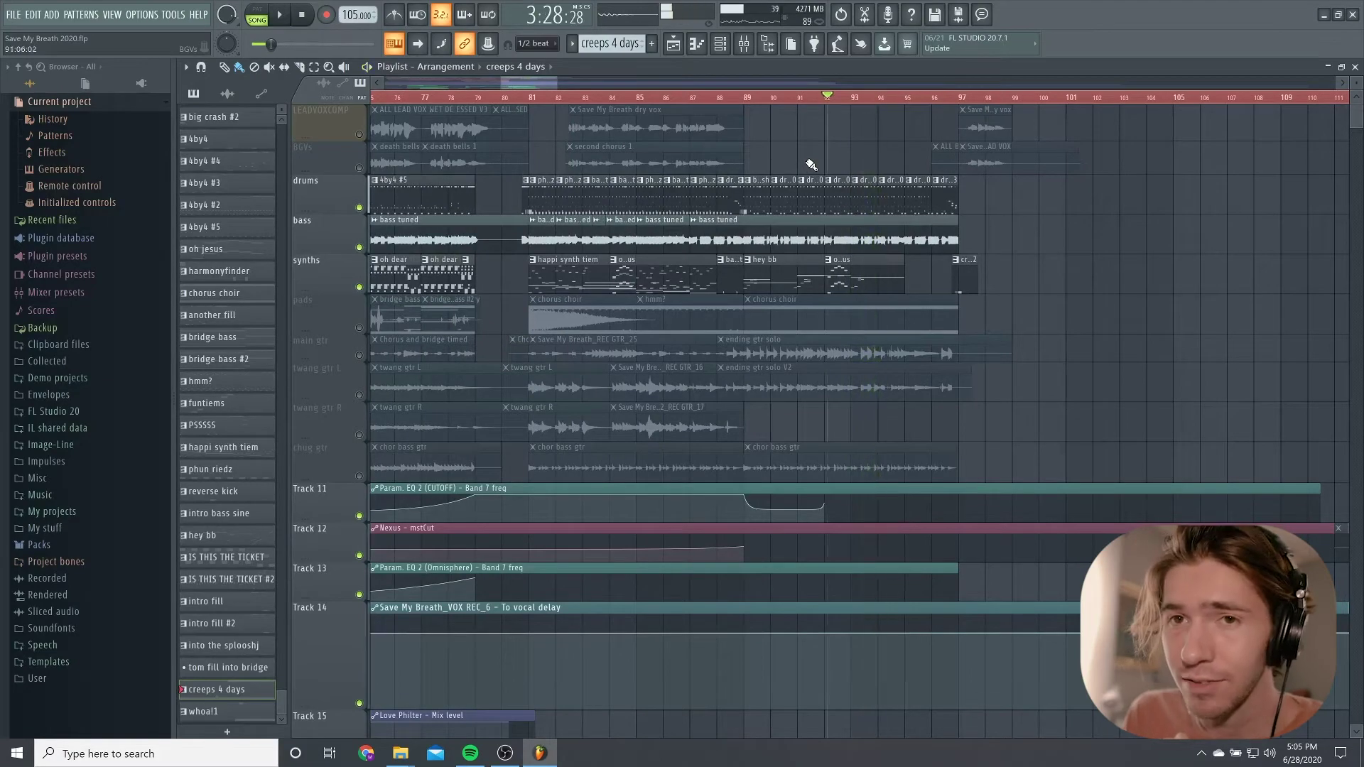
pyautogui.scroll(-2, 786, 317)
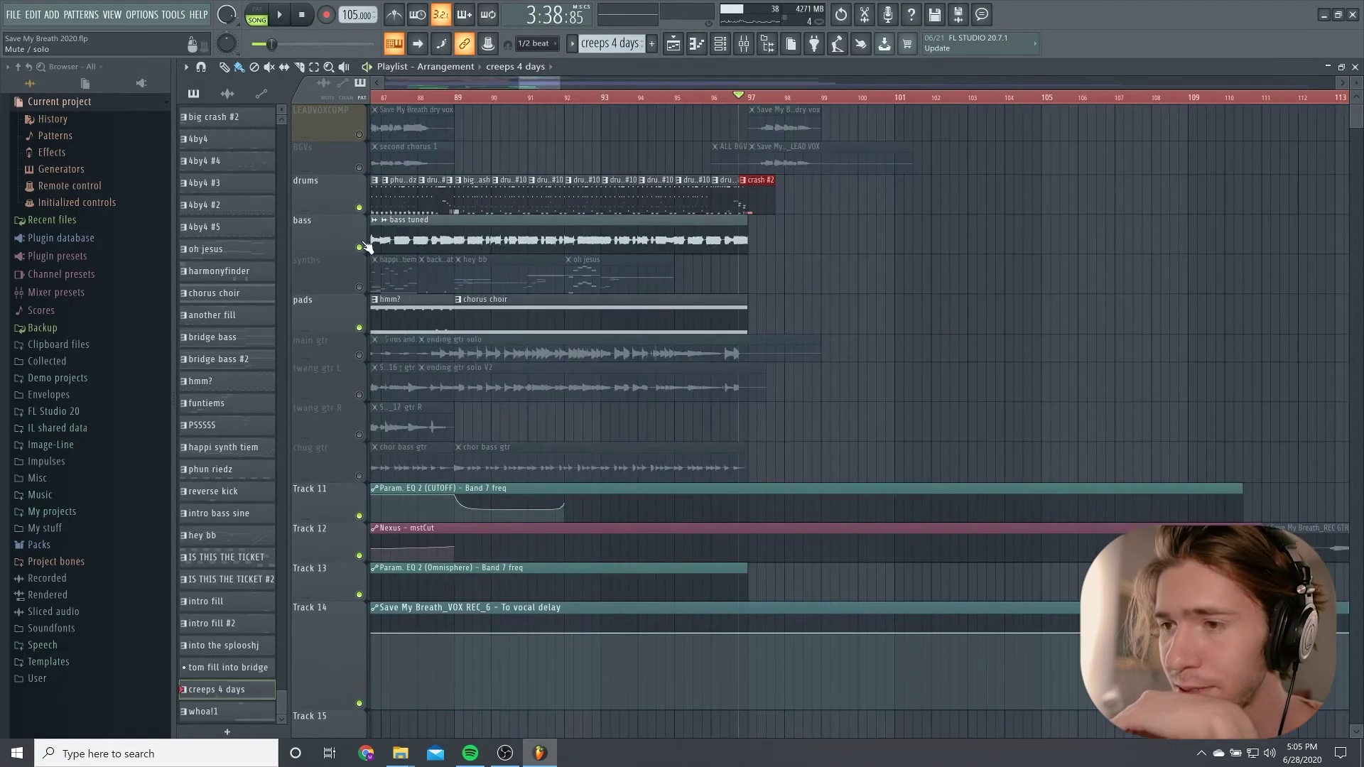
# Mute the bass track to isolate the pads, and play the verse pads from bar 47
pyautogui.click(359, 246)
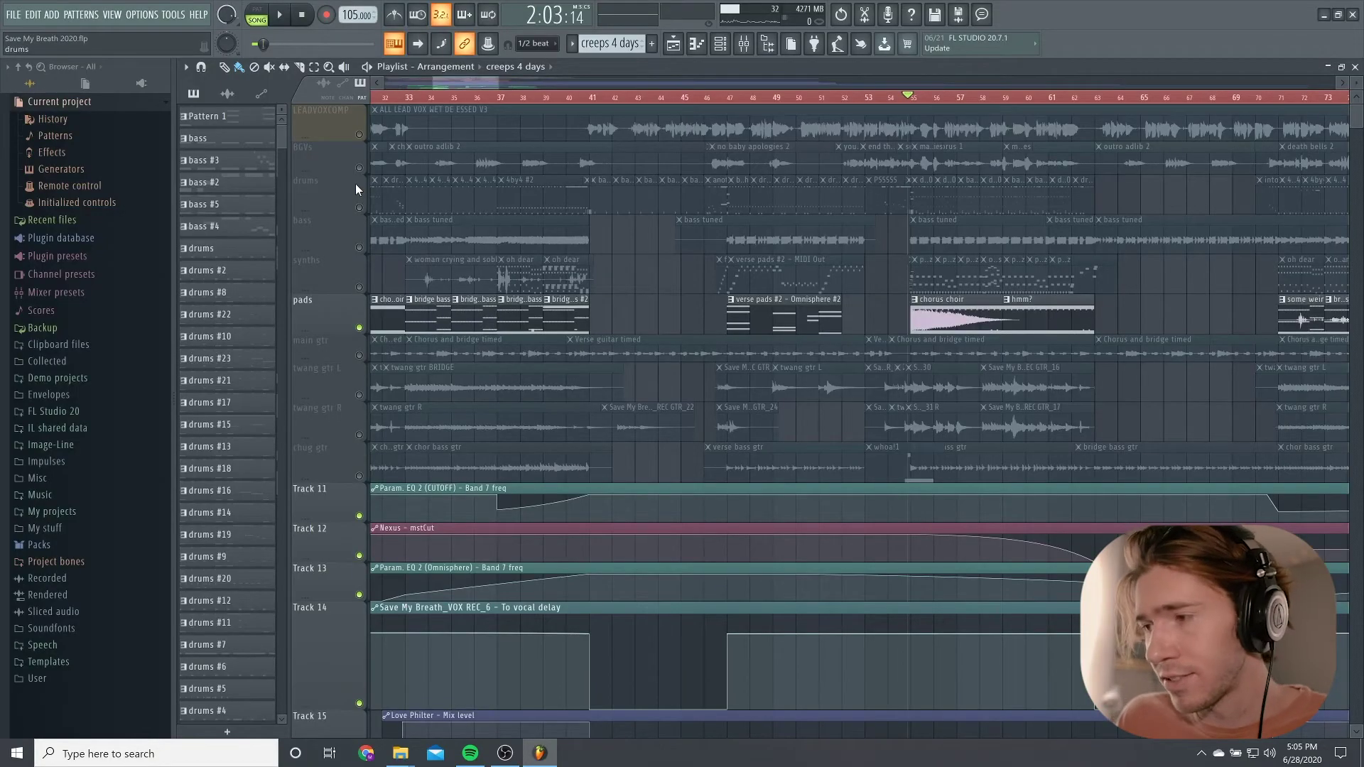
pyautogui.hscroll(-3, 302, 321)
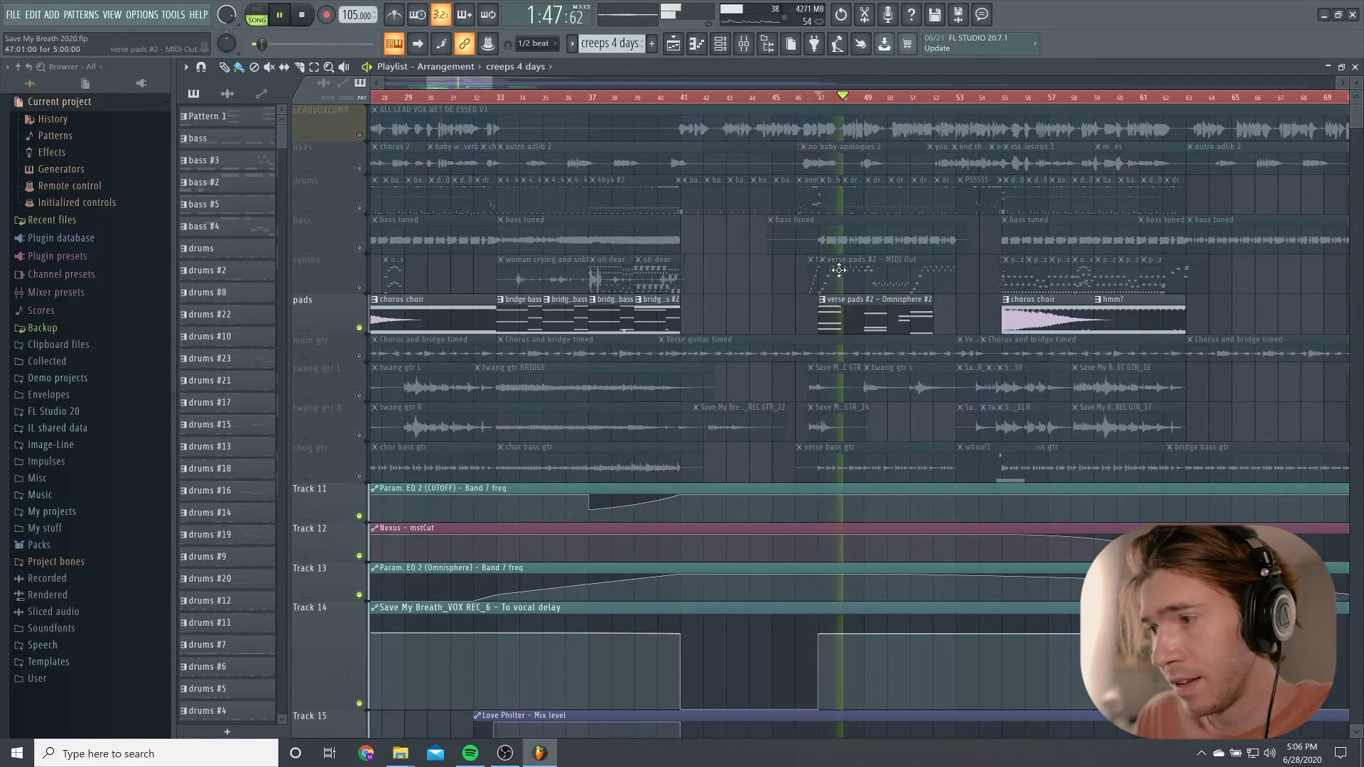
pyautogui.scroll(2, 839, 270)
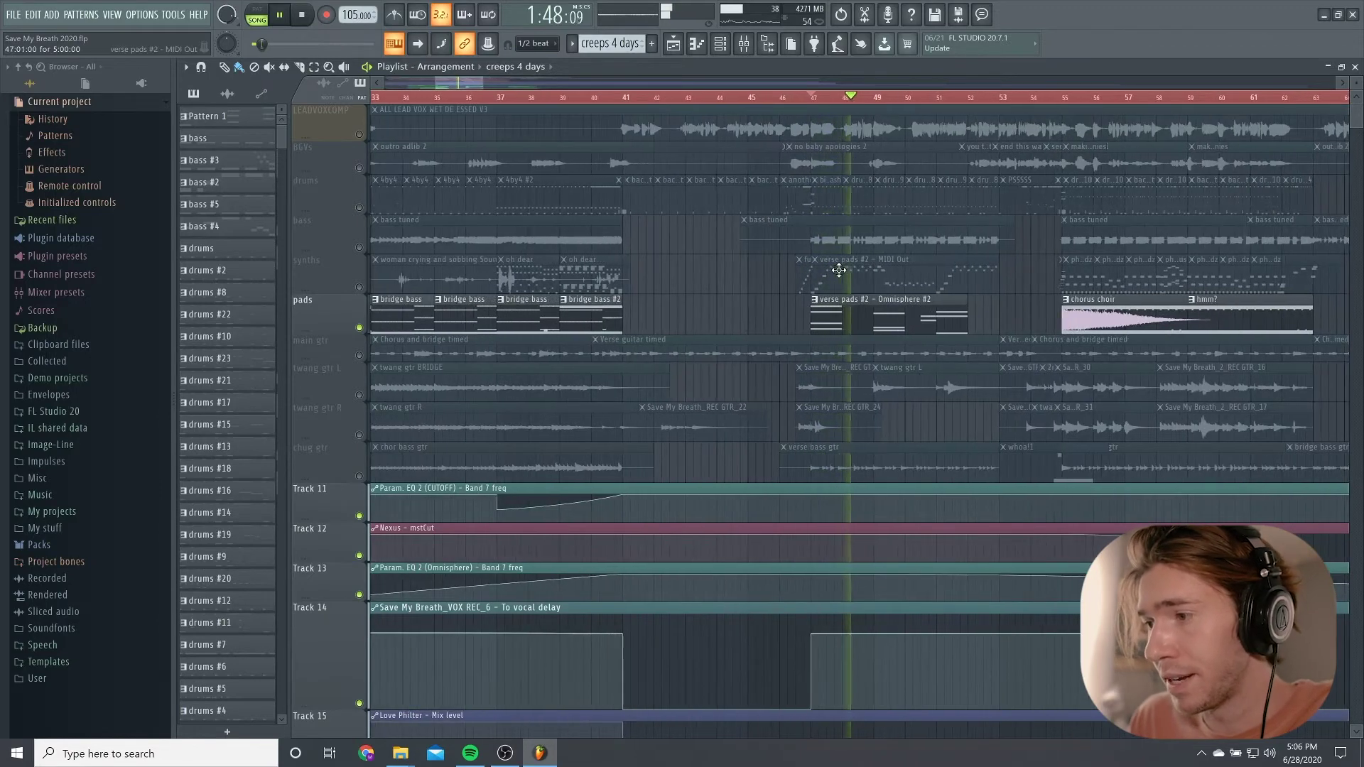
# Open the verse pads #2 Omnisphere #2 pattern, inspect the Omnisphere #2 instrument's patch, and return to the playlist
pyautogui.doubleClick(832, 319)
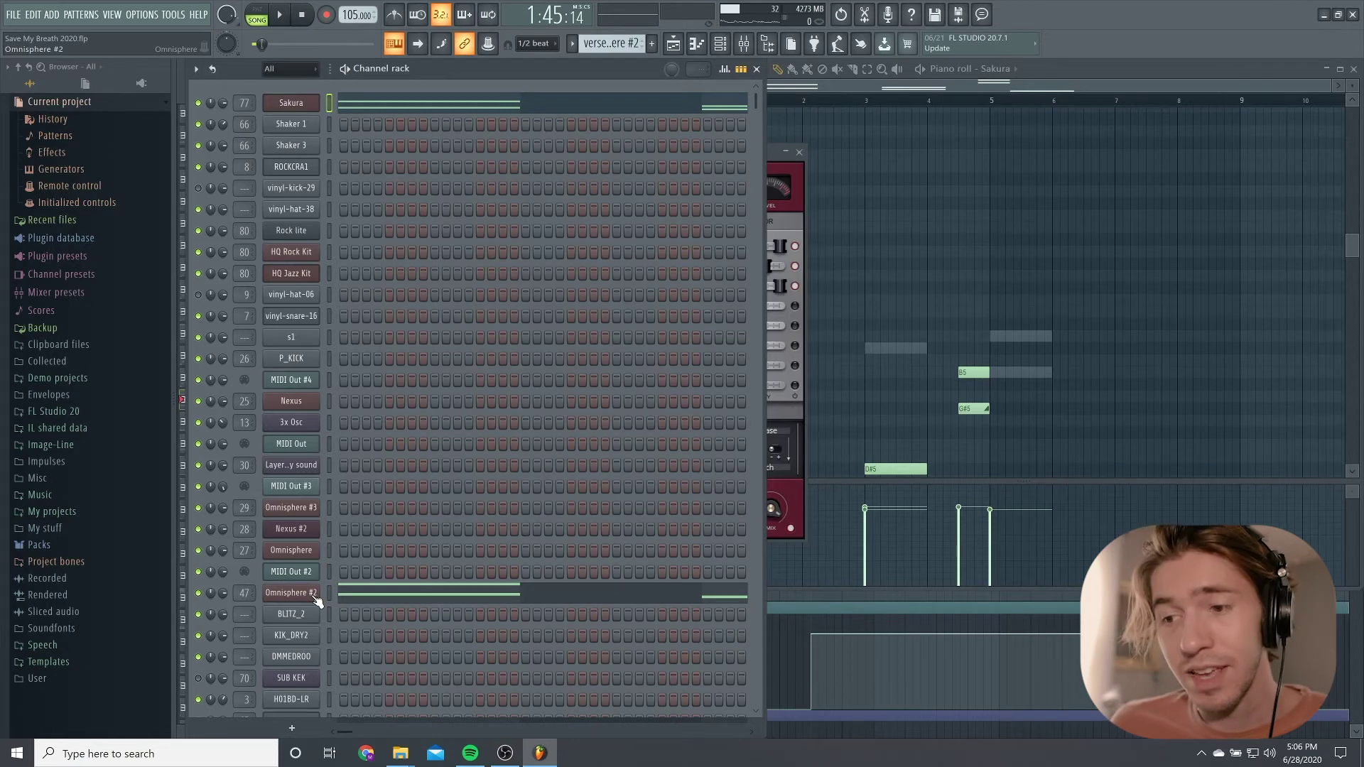
pyautogui.click(314, 597)
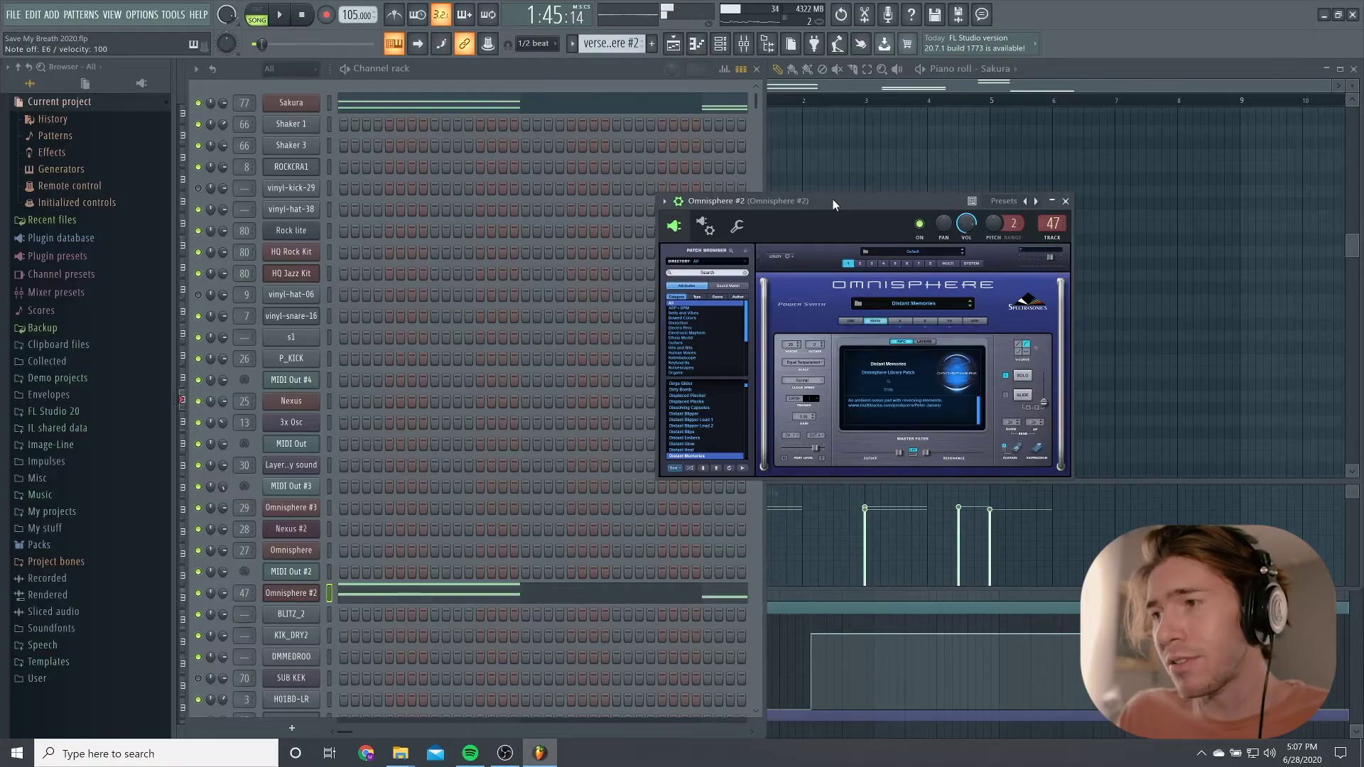
pyautogui.click(673, 44)
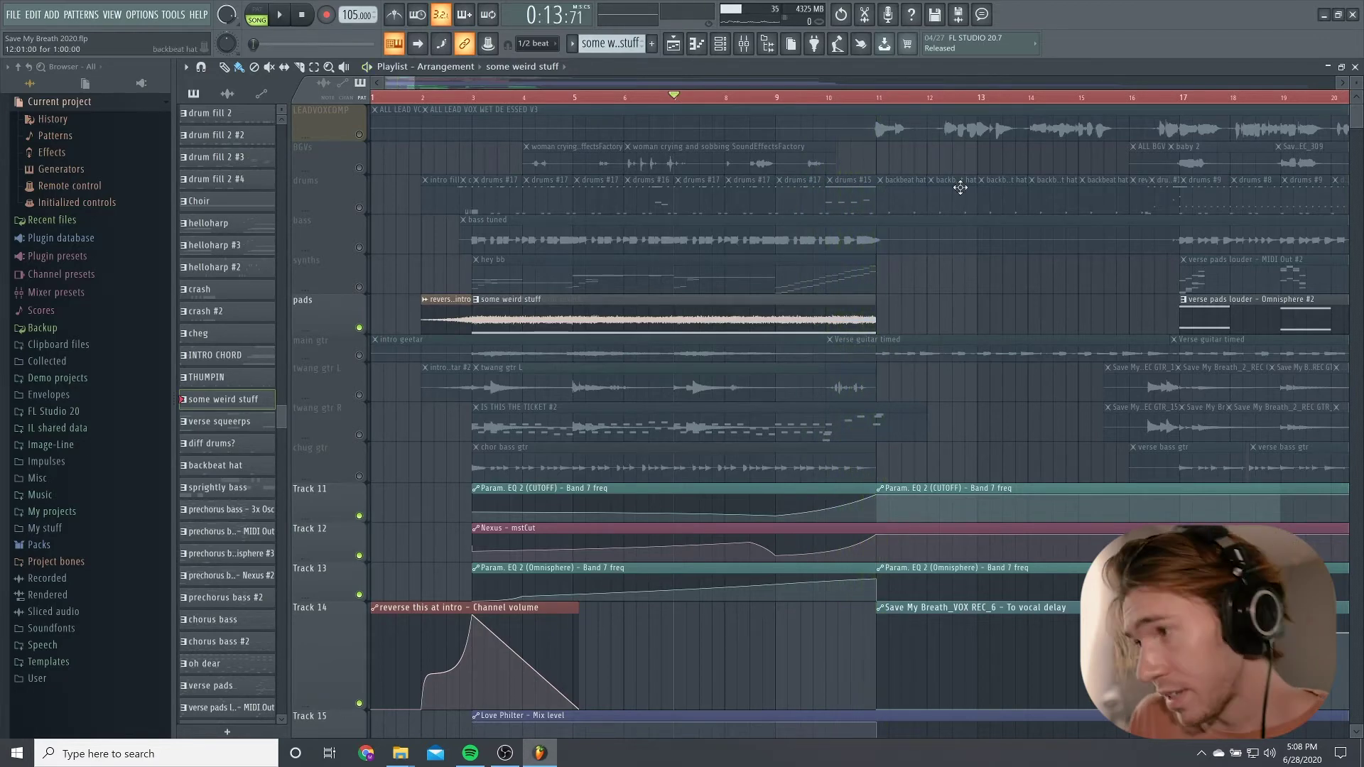
# Look over the pads track's clips from the intro through to the final chorus
pyautogui.scroll(-6, 908, 229)
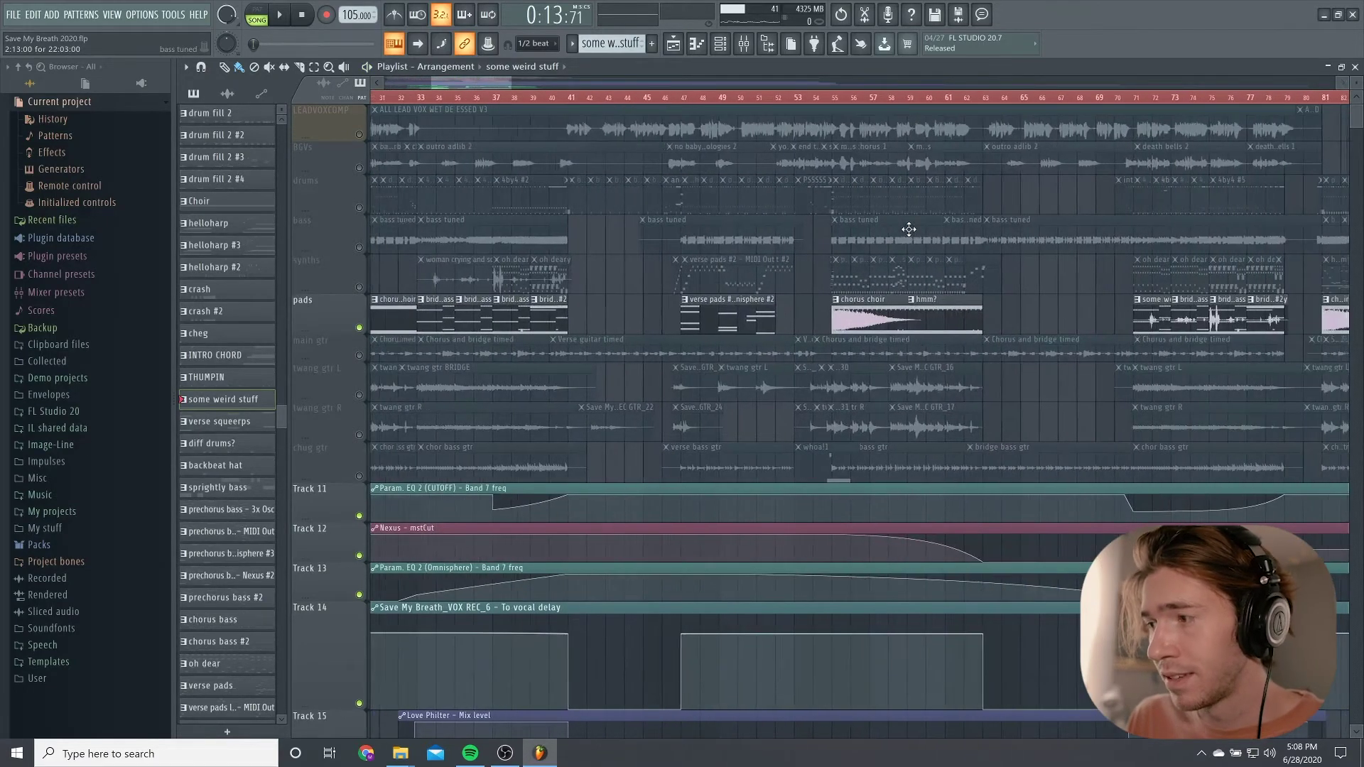
pyautogui.scroll(-6, 909, 229)
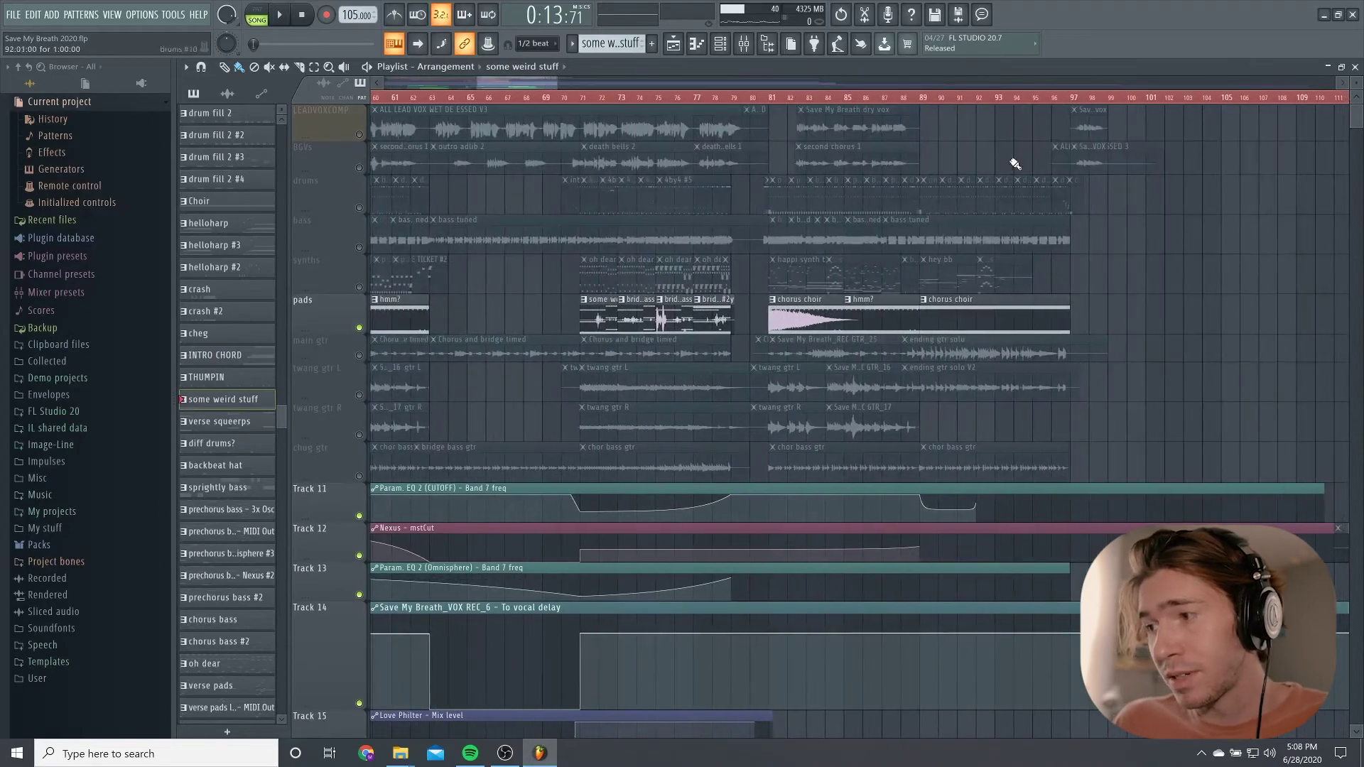
pyautogui.scroll(-2, 353, 359)
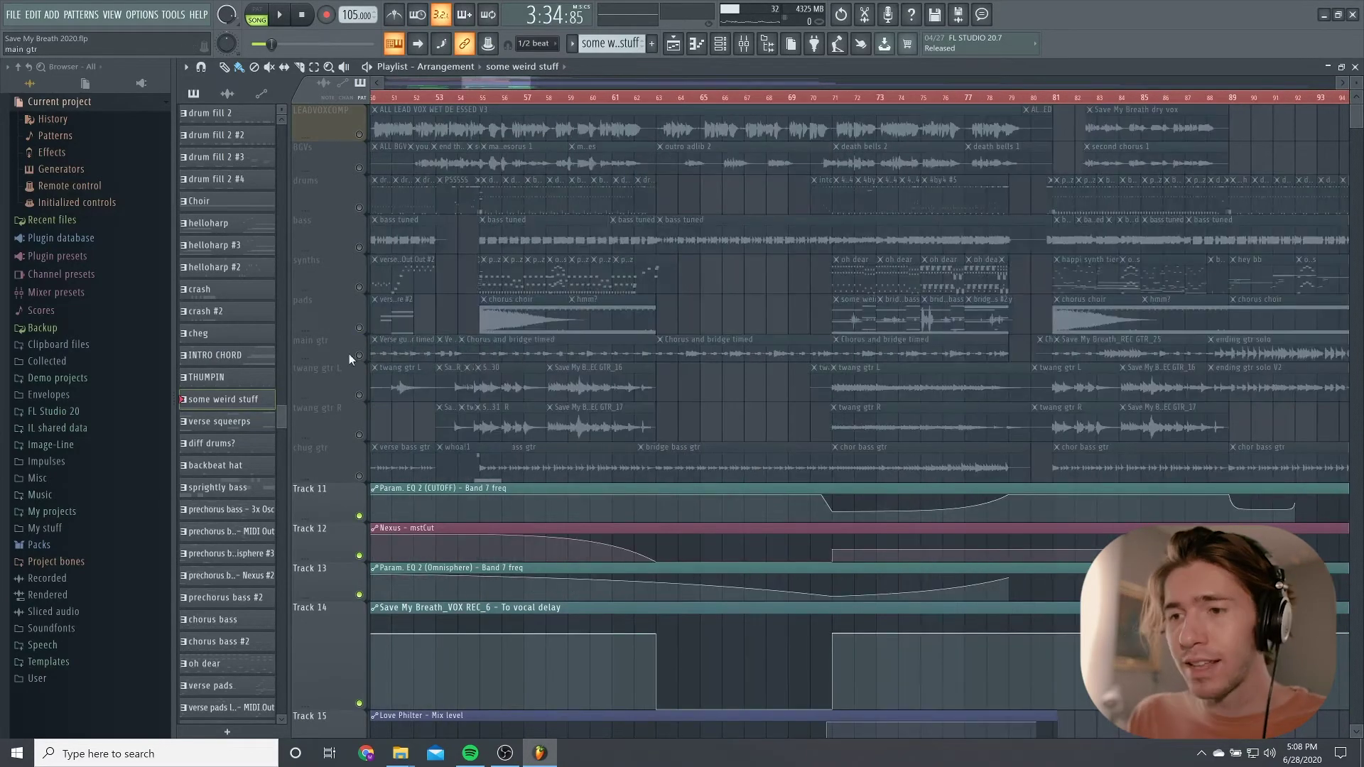
# Play the intro with only the four guitar tracks, compare it with the full mix, and isolate the guitars again
pyautogui.click(362, 372)
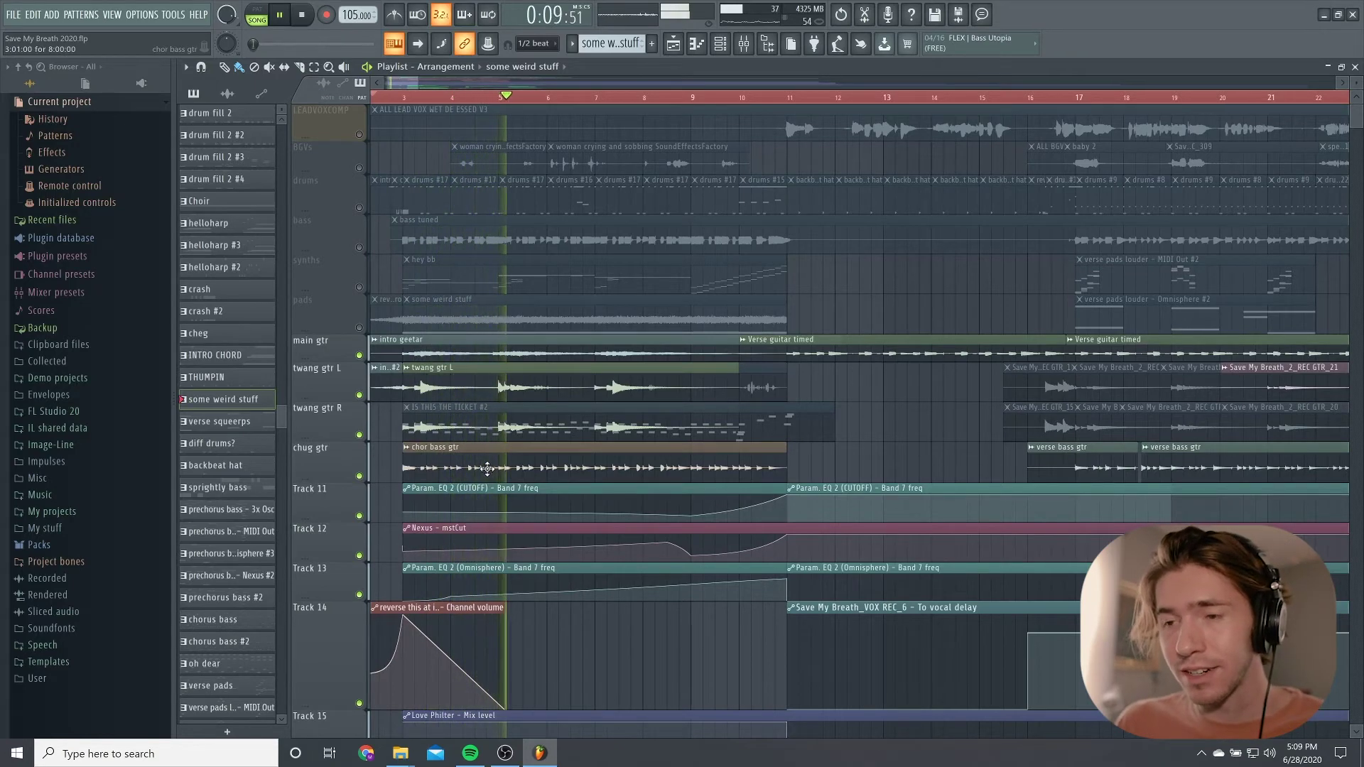
pyautogui.rightClick(359, 476)
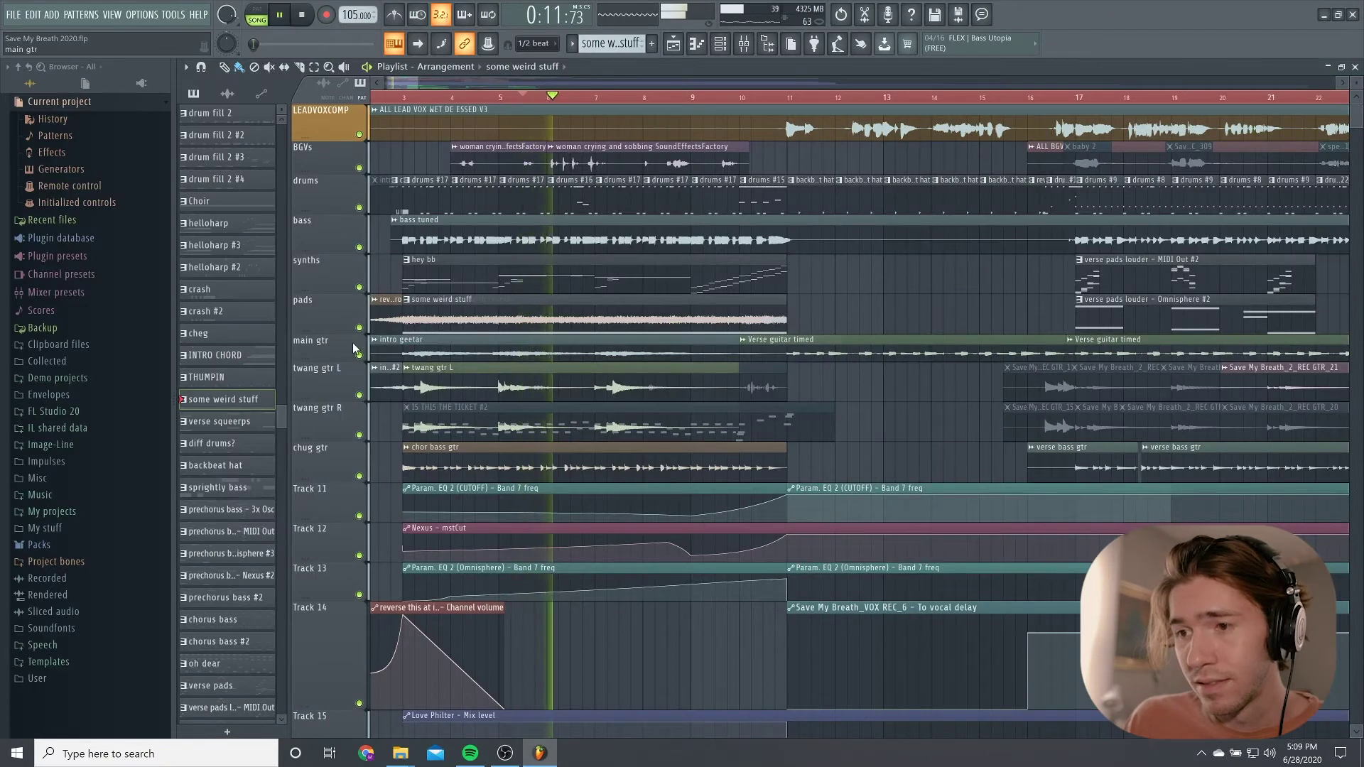
pyautogui.moveTo(357, 353); pyautogui.dragTo(359, 134)
pyautogui.press('space')
# Play the first verse guitars from bar 11, comparing them with and without the LEADVOXCOMP track
pyautogui.click(595, 98)
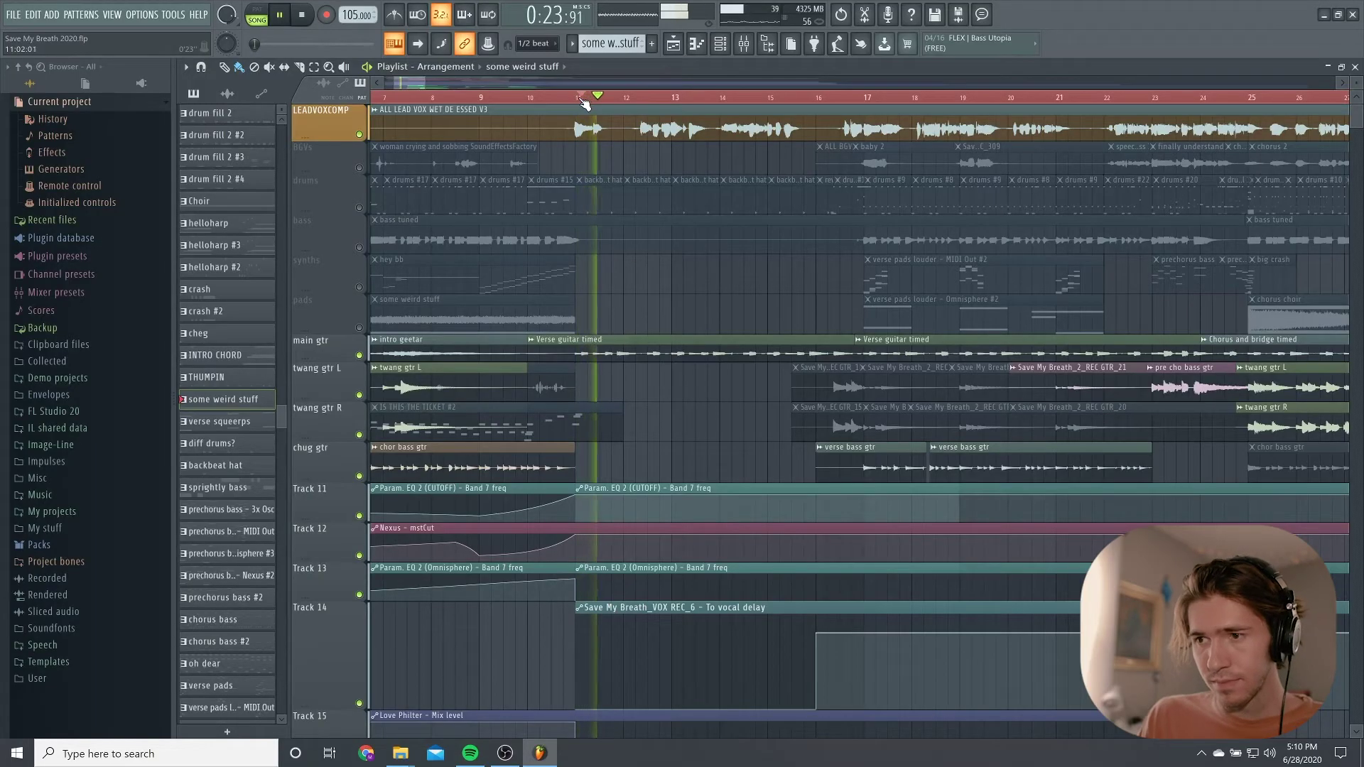
pyautogui.click(360, 134)
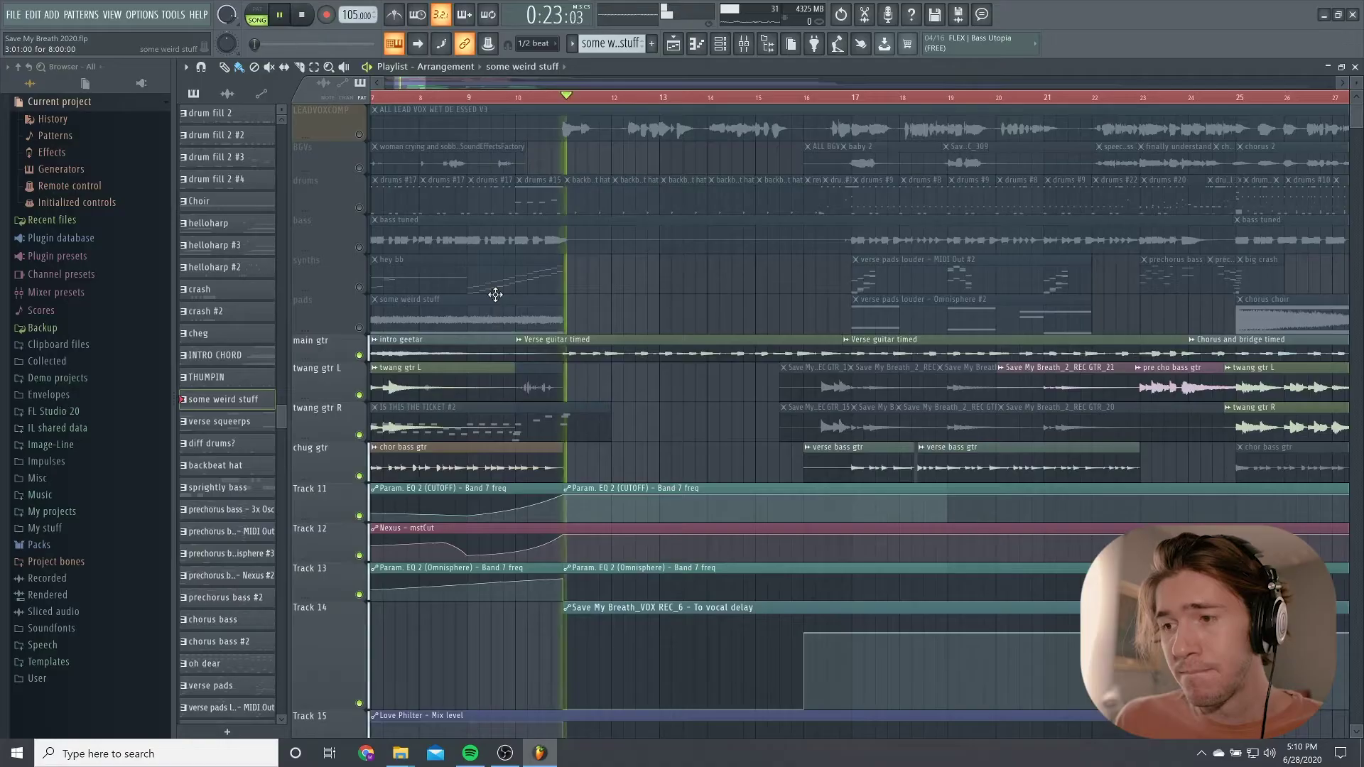
pyautogui.click(360, 134)
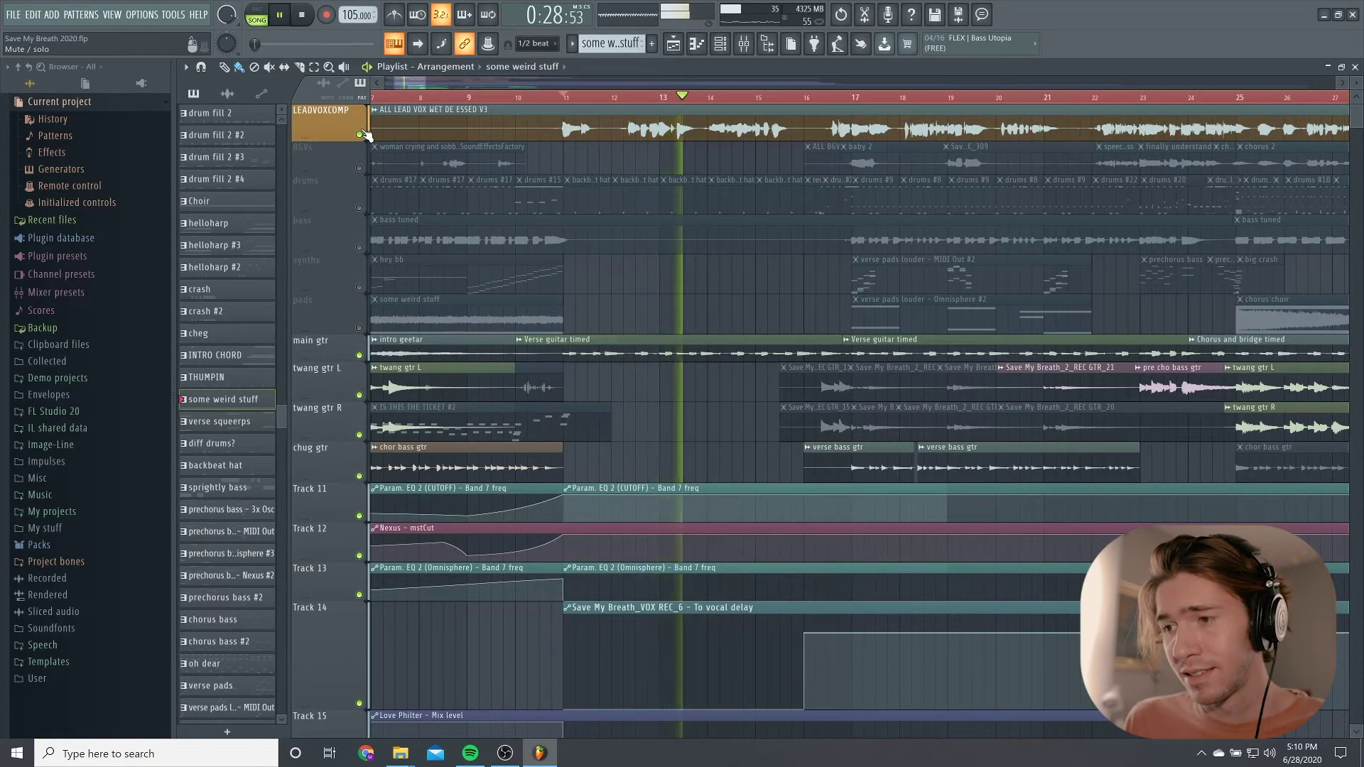
pyautogui.press('space')
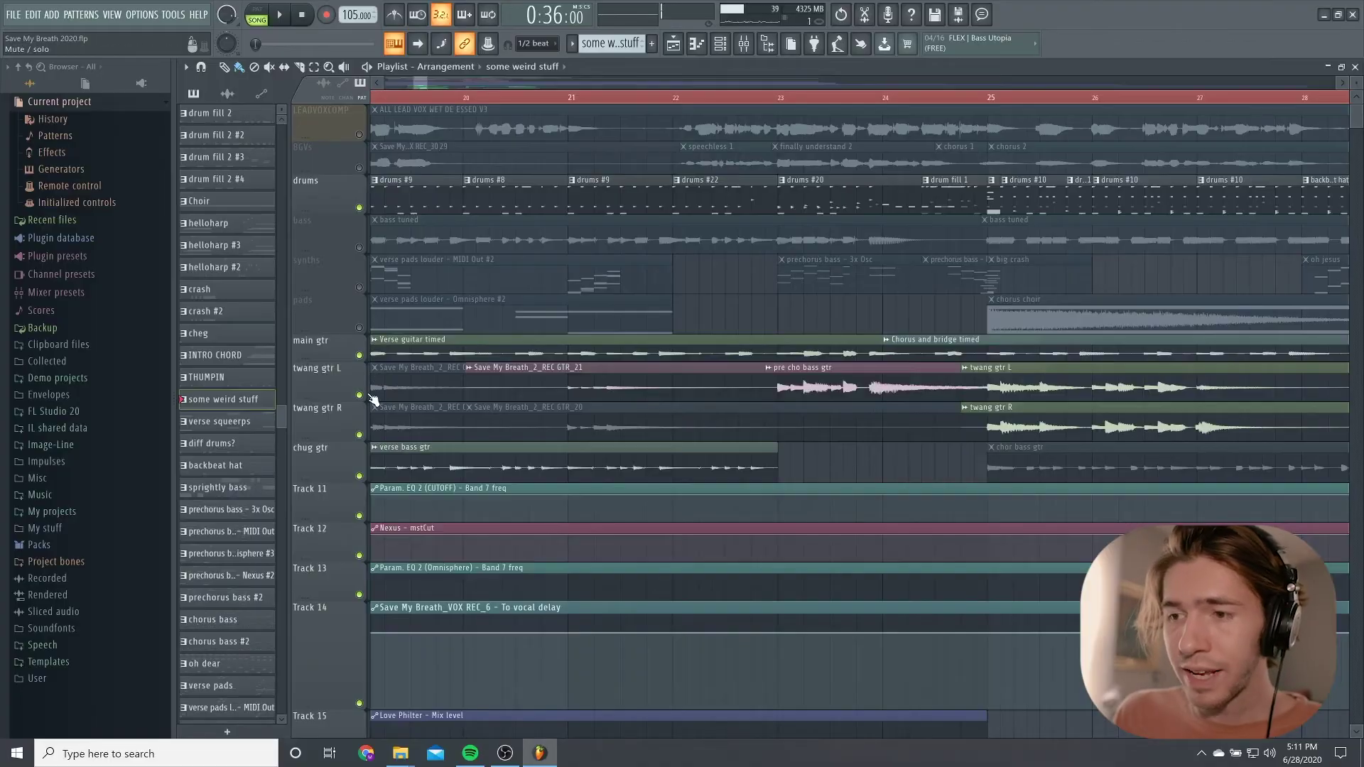
# Isolate the twang gtr L track with the drums, and play the pre-chorus while inspecting Guitar Rig 5 on the twang L mixer track
pyautogui.click(359, 356)
pyautogui.moveTo(359, 434); pyautogui.dragTo(359, 476)
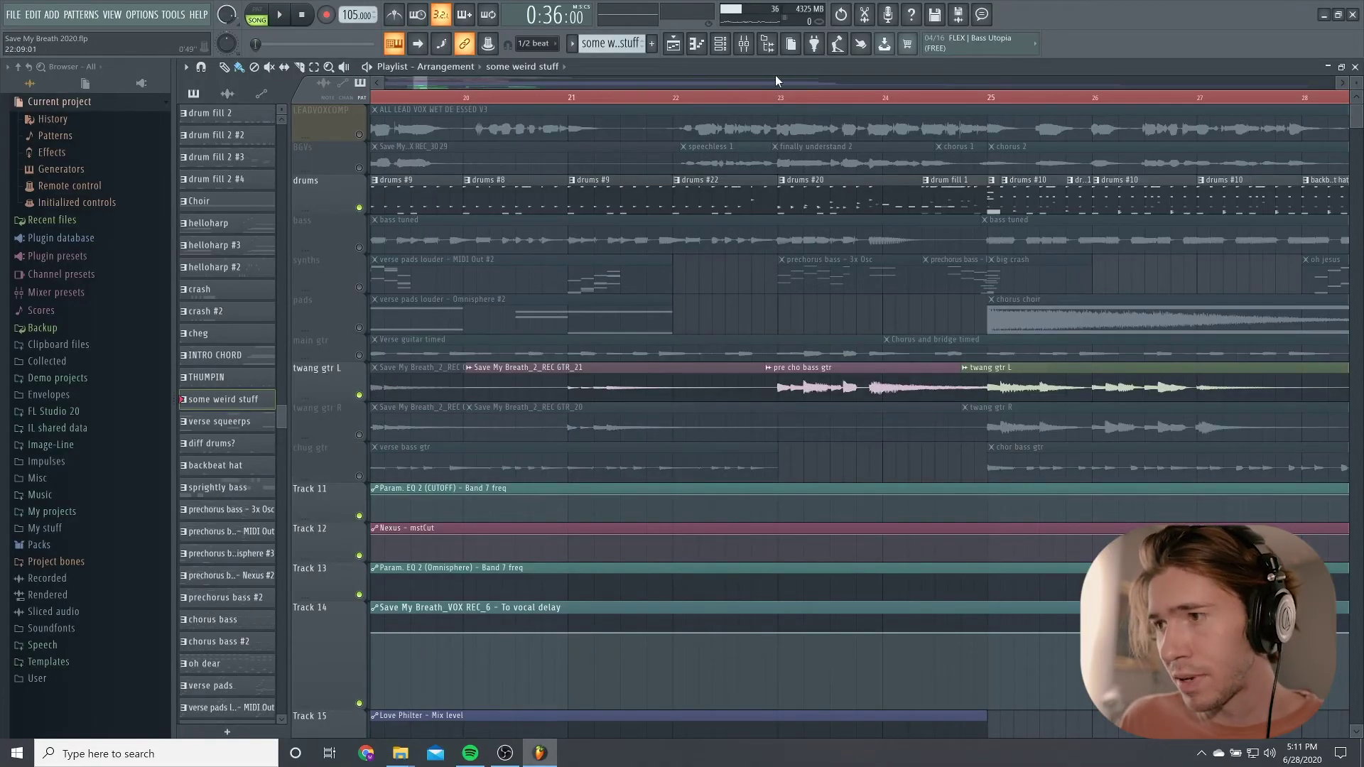
pyautogui.click(746, 45)
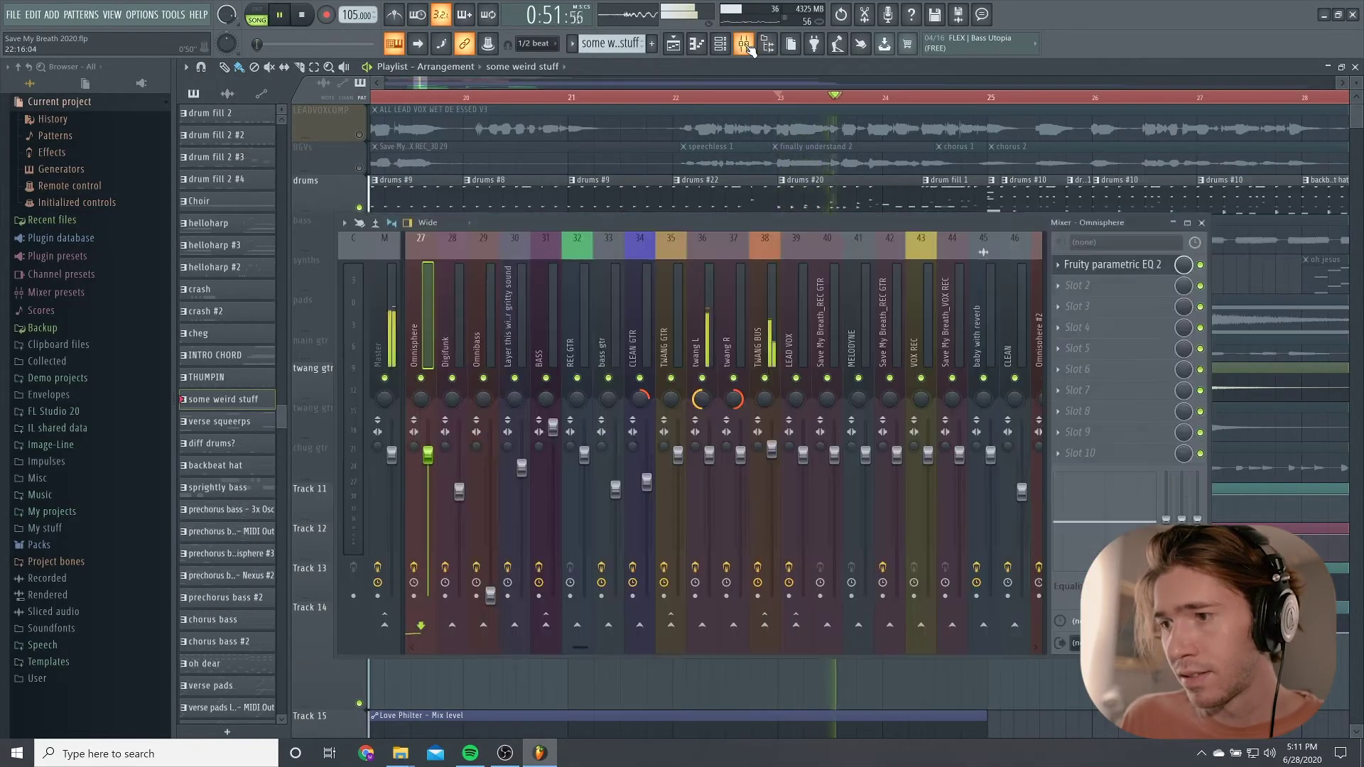
pyautogui.scroll(-4, 644, 326)
pyautogui.press('space')
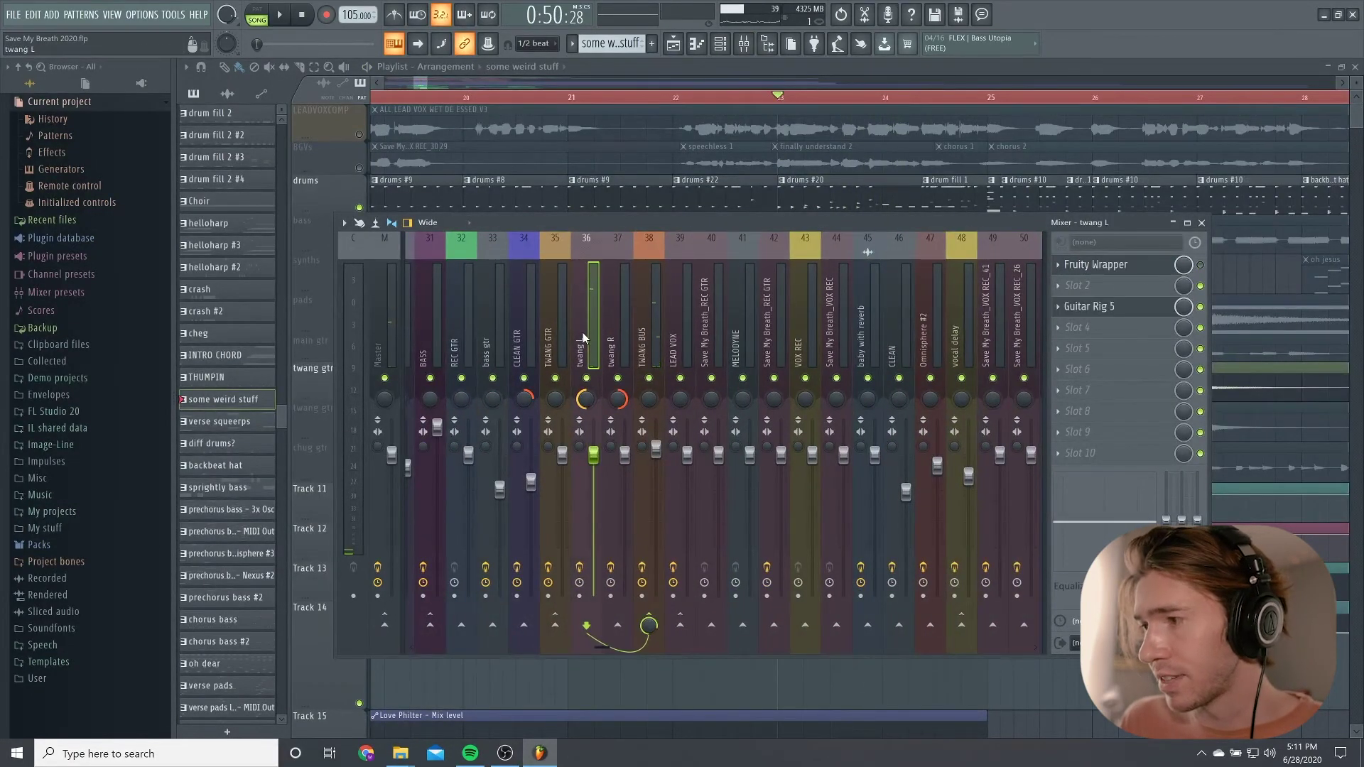
pyautogui.click(1122, 307)
pyautogui.press('space')
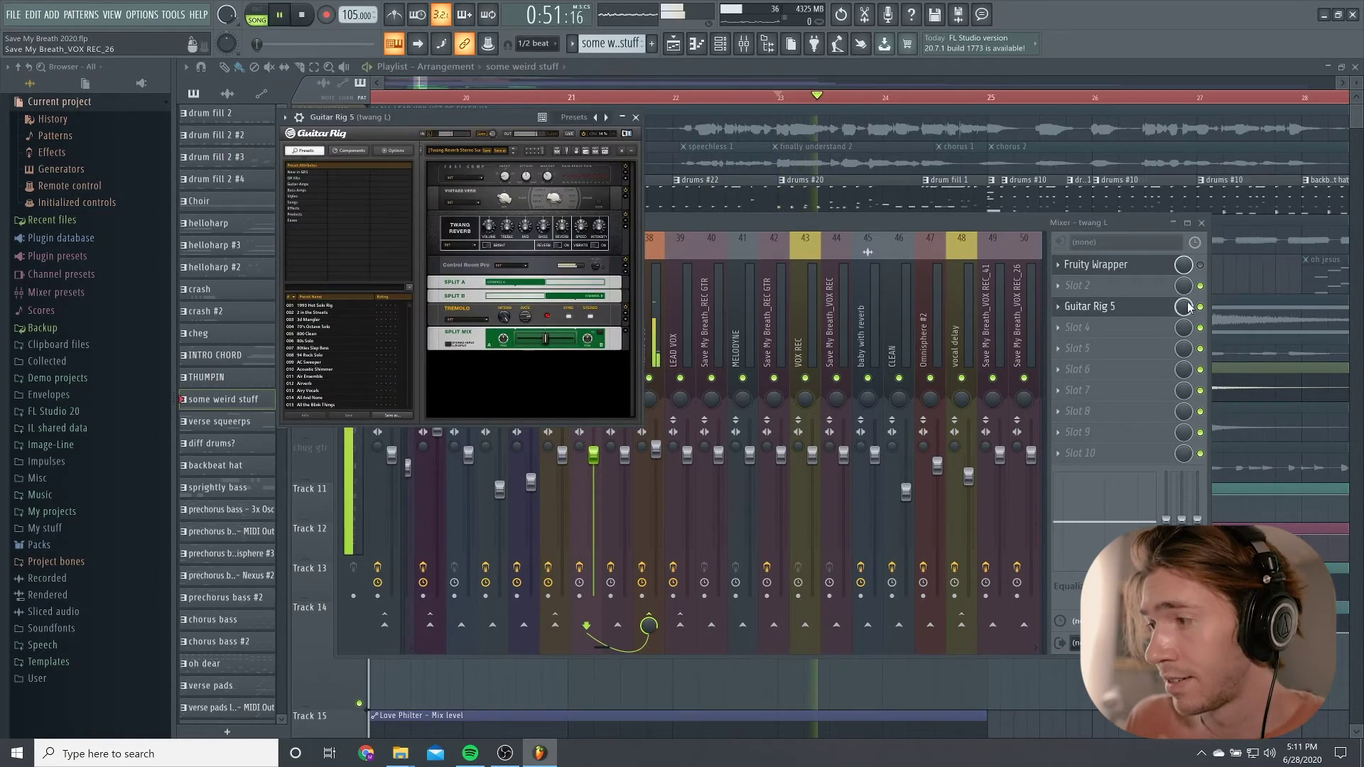
pyautogui.press('Escape')
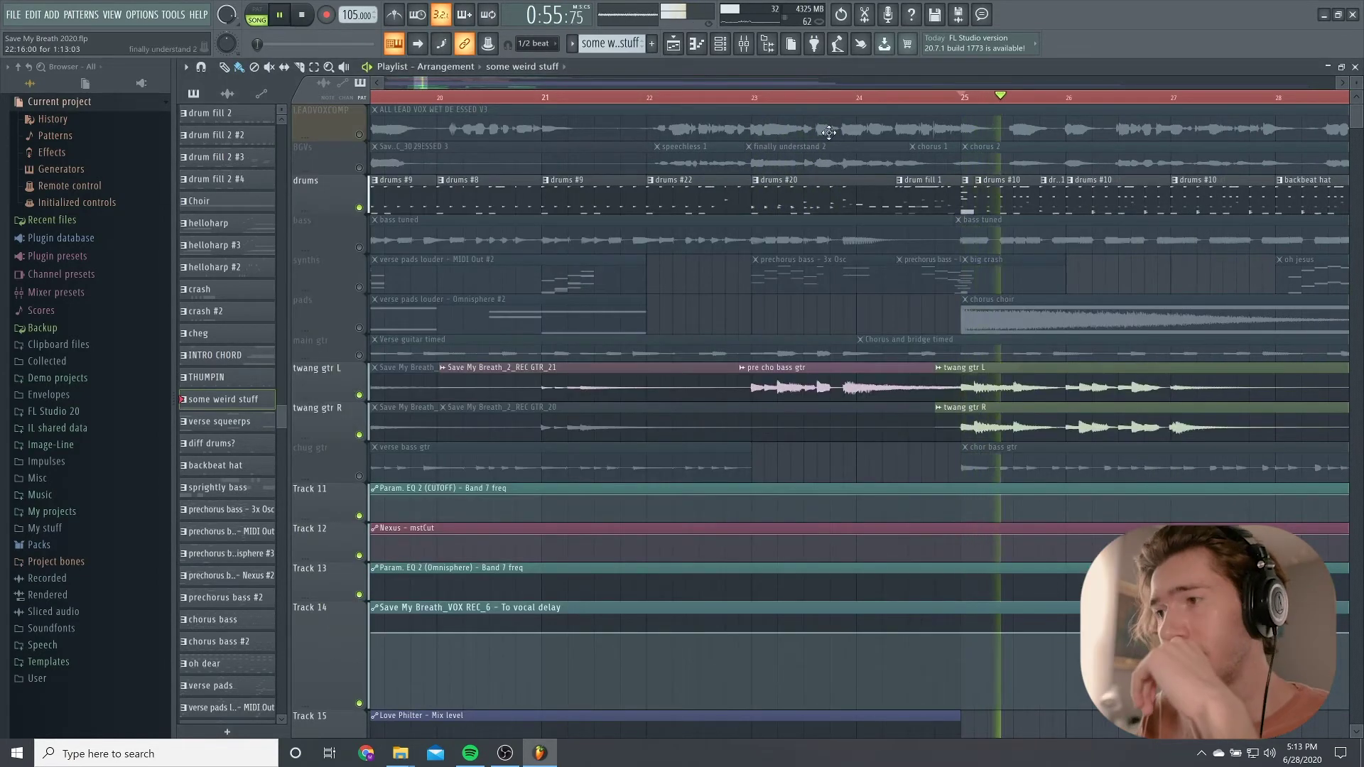
# Listen to the twang guitars in the first chorus, and follow the arrangement into the bridge with all tracks playing
pyautogui.press('space')
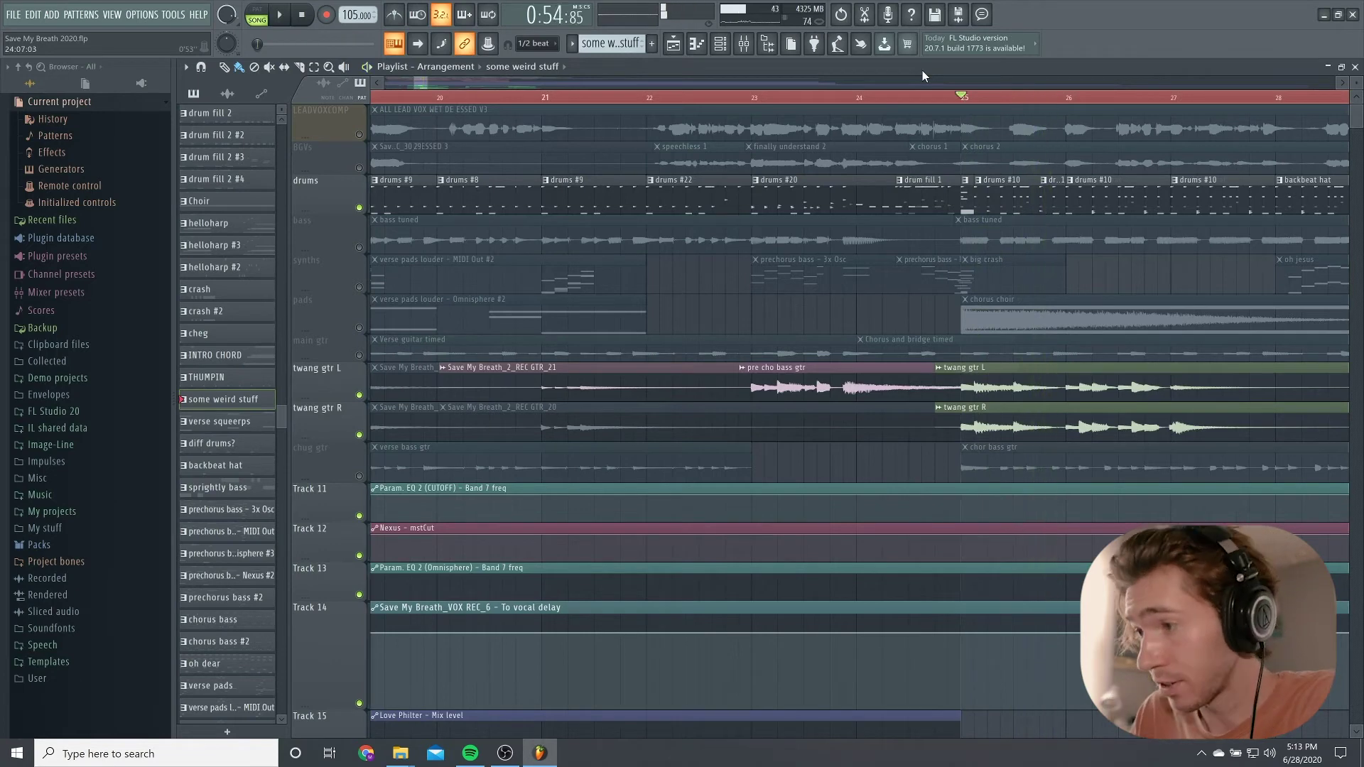
pyautogui.scroll(-2, 725, 282)
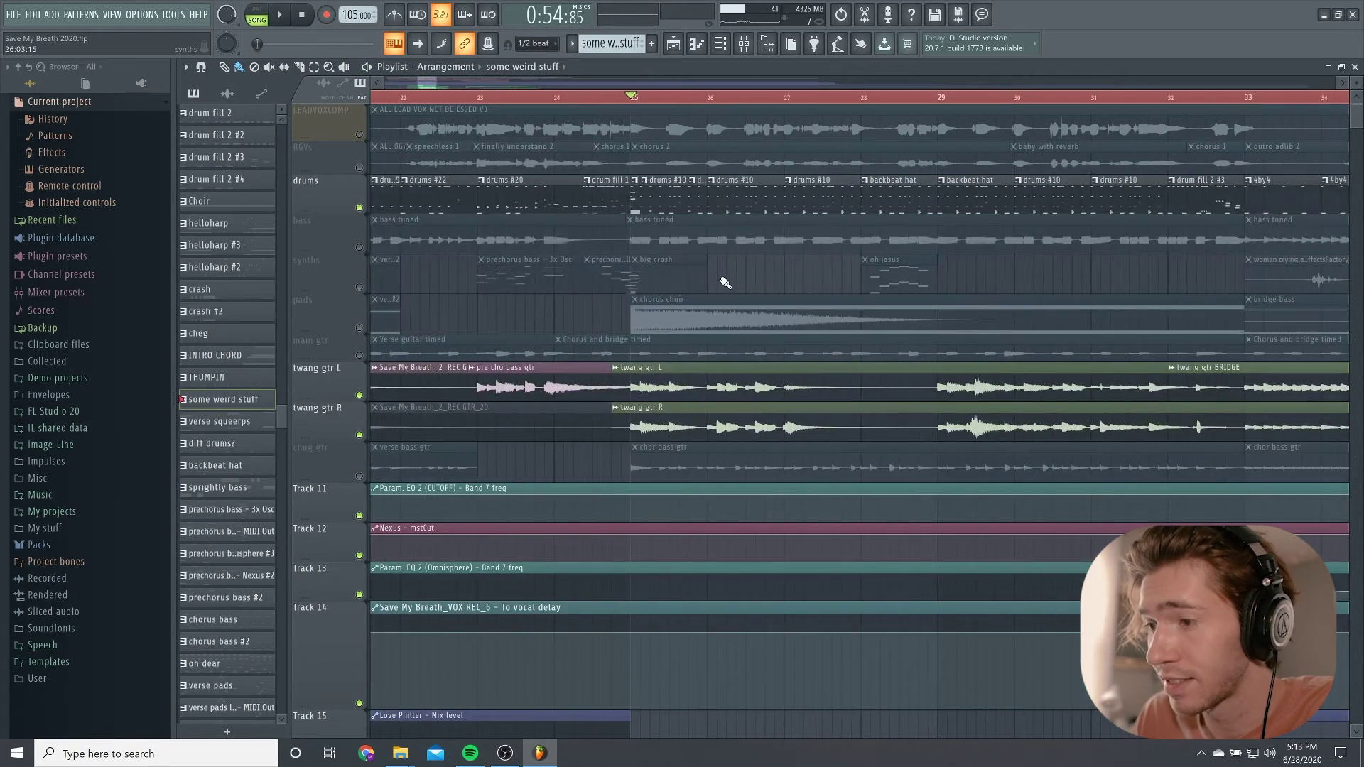
pyautogui.scroll(-2, 724, 283)
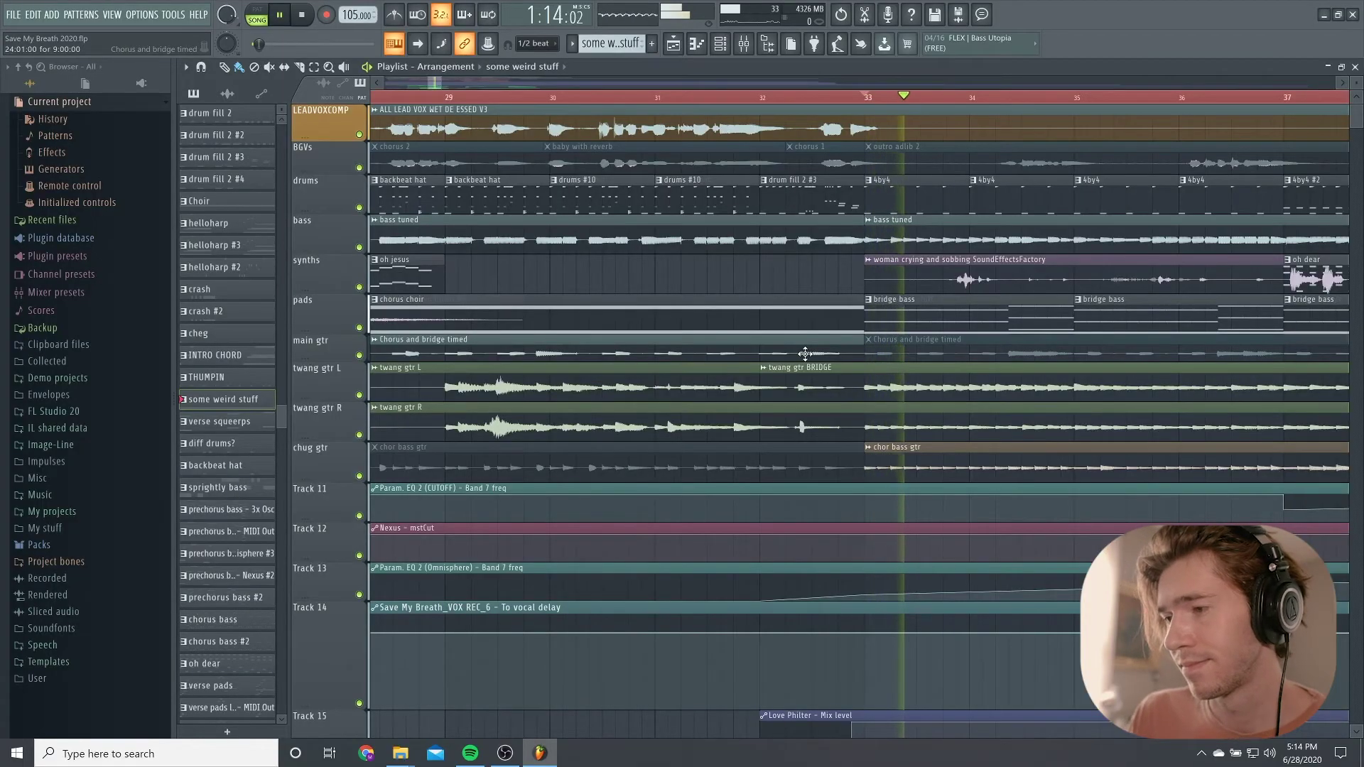
pyautogui.scroll(-2, 805, 354)
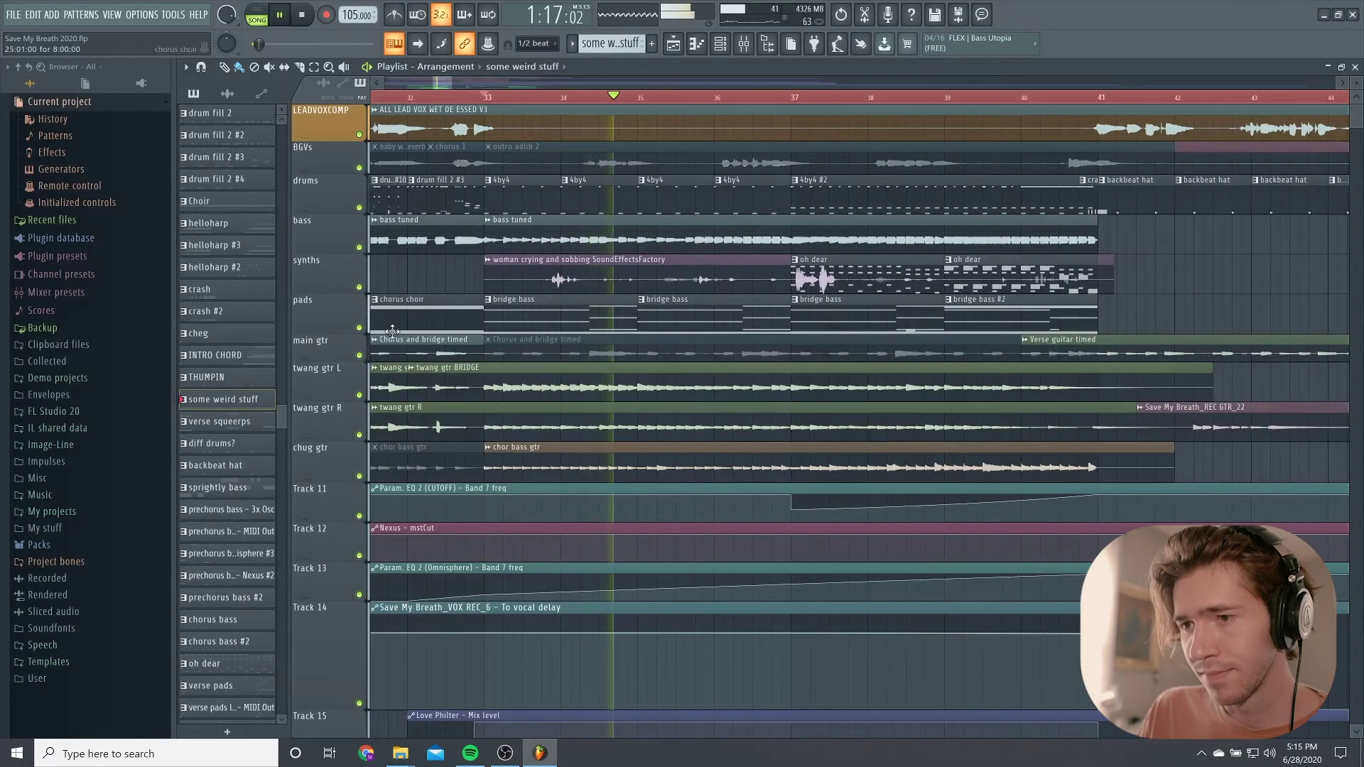
# Mute the pads, synths, bass, drums, BGVs and lead vocal tracks to hear the bridge guitars on their own
pyautogui.click(359, 327)
pyautogui.click(358, 287)
pyautogui.click(359, 248)
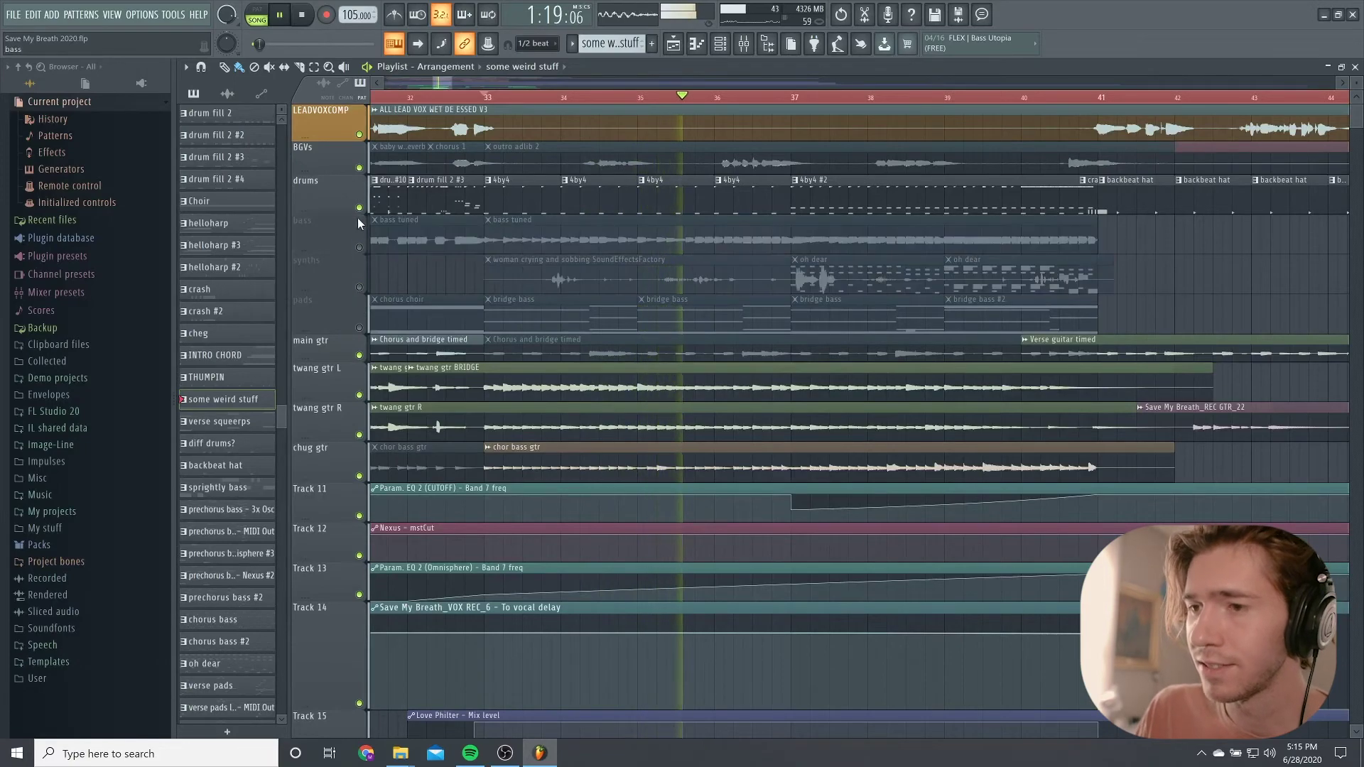
pyautogui.click(359, 207)
pyautogui.click(359, 167)
pyautogui.click(359, 135)
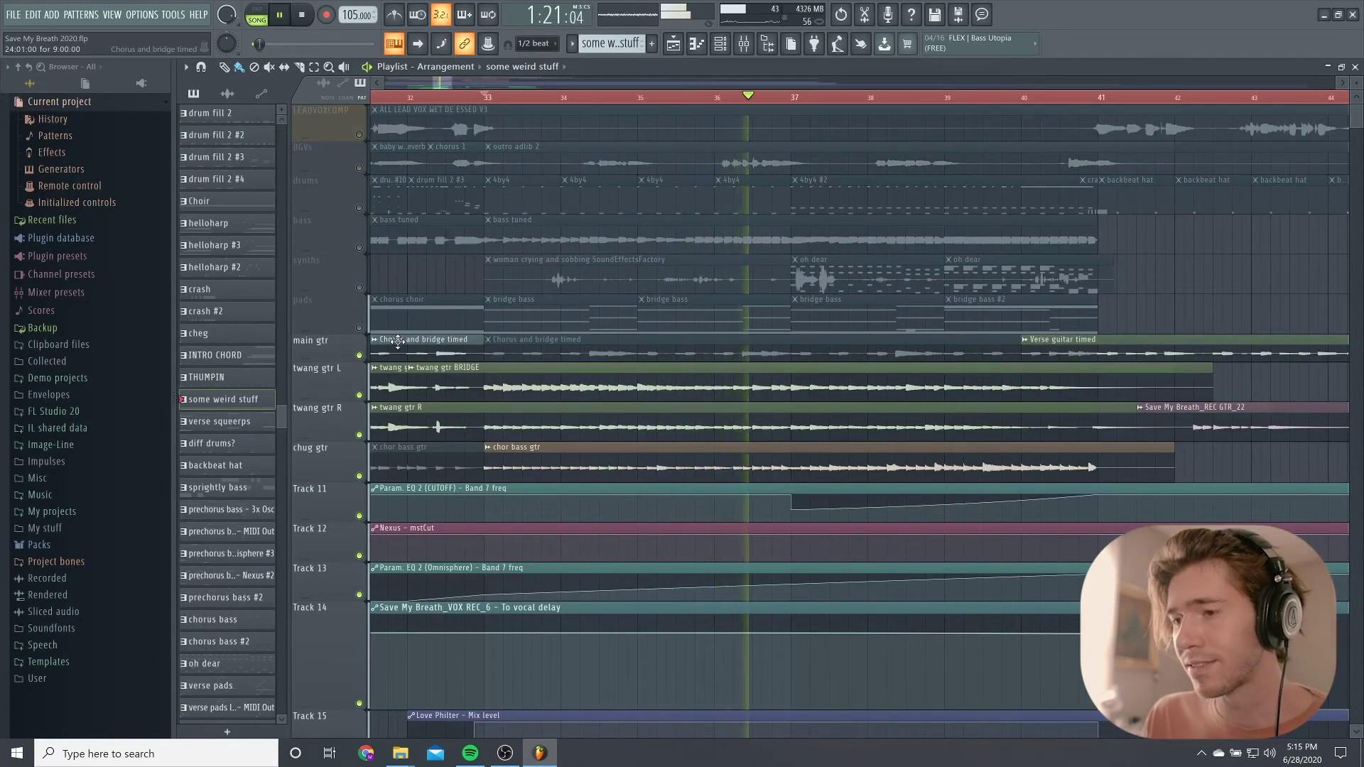
pyautogui.scroll(-2, 583, 379)
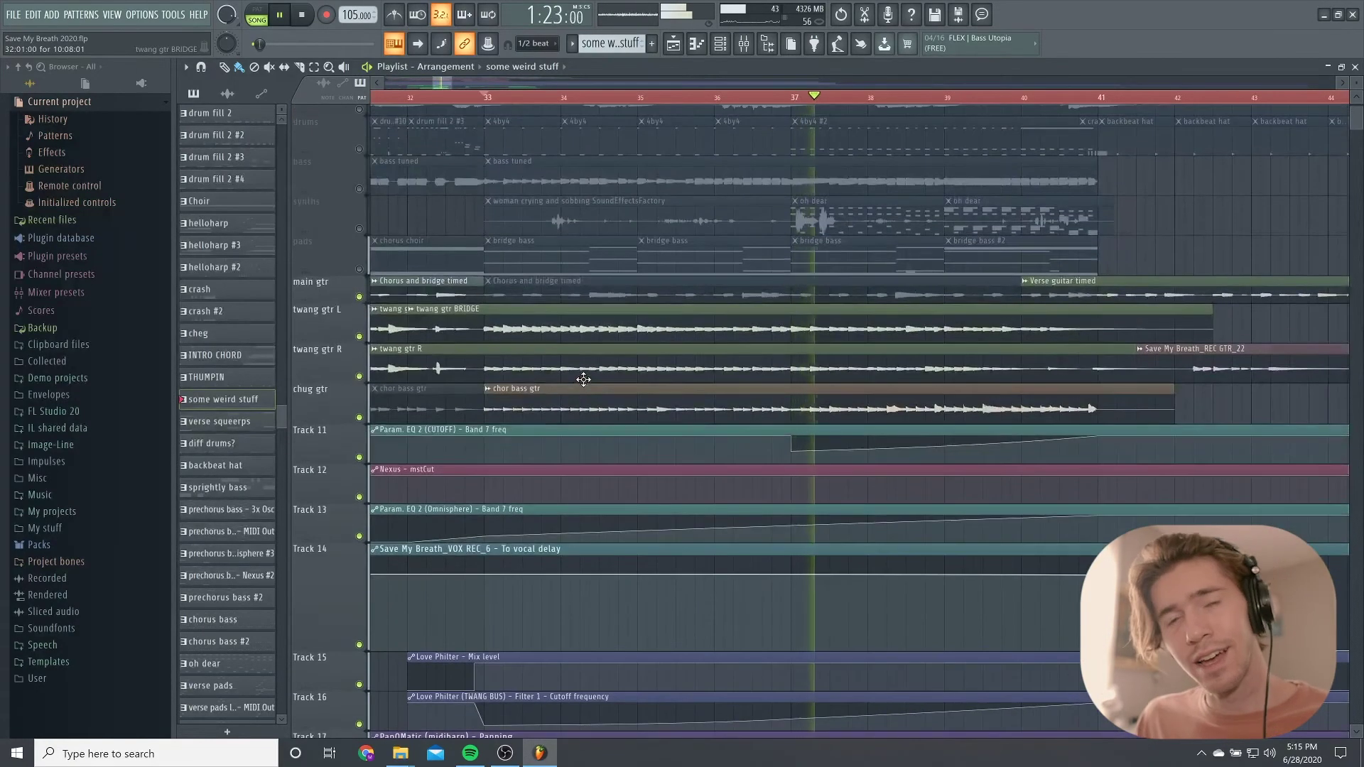
pyautogui.scroll(-4, 658, 346)
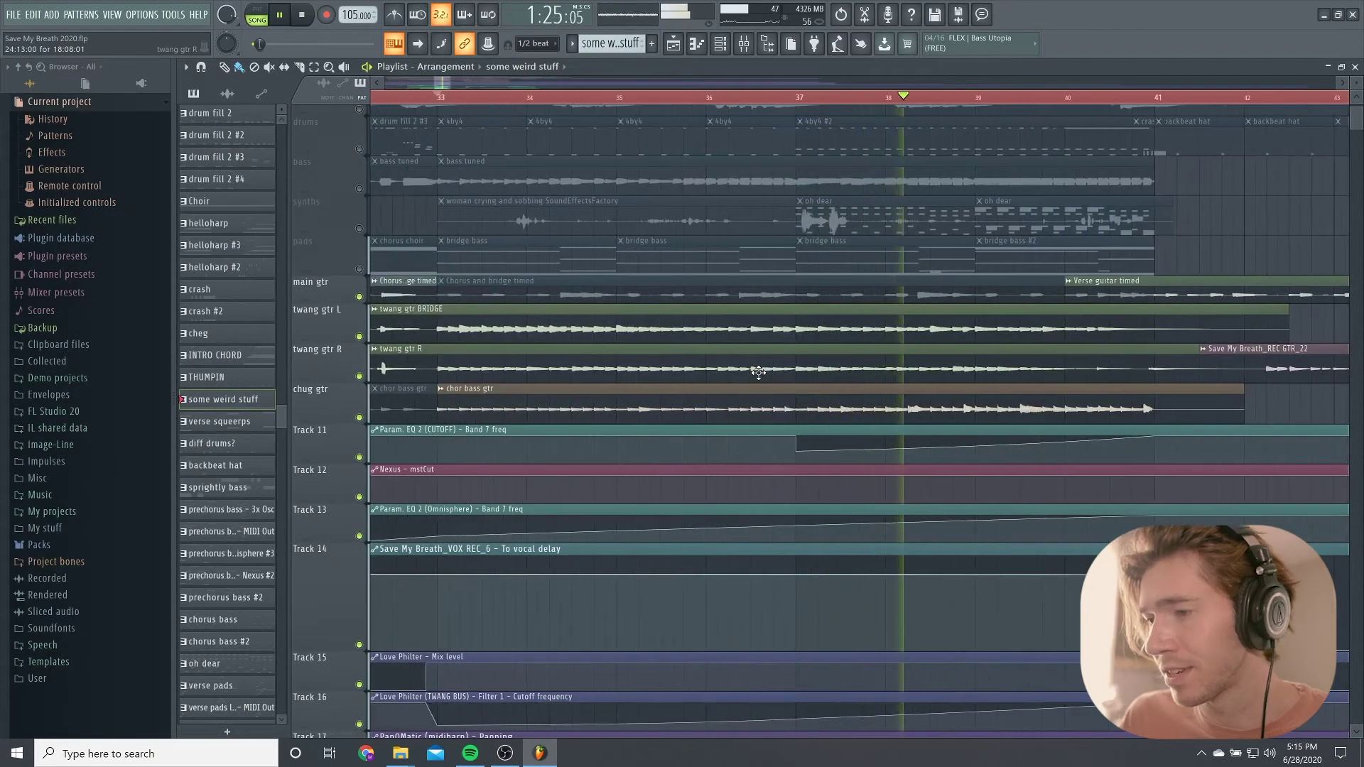
pyautogui.scroll(-2, 758, 372)
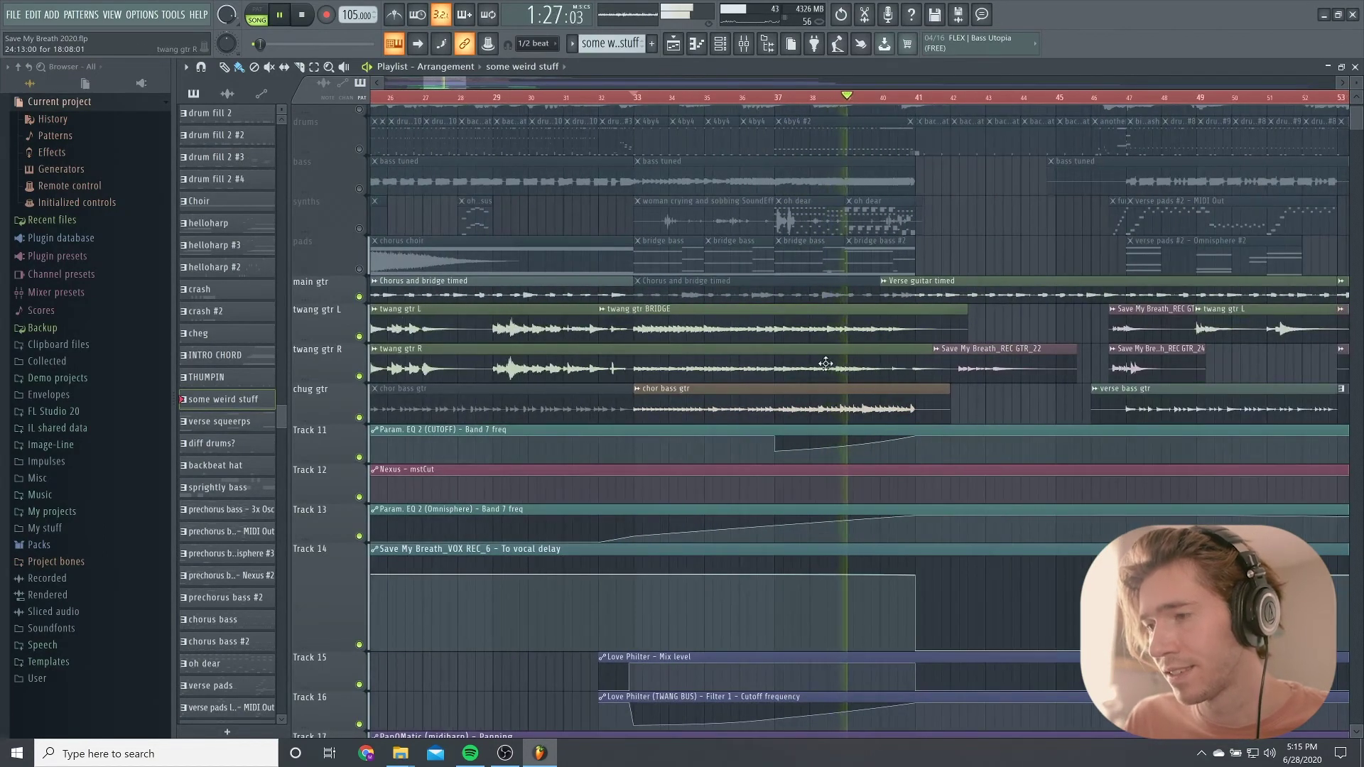
pyautogui.scroll(2, 466, 267)
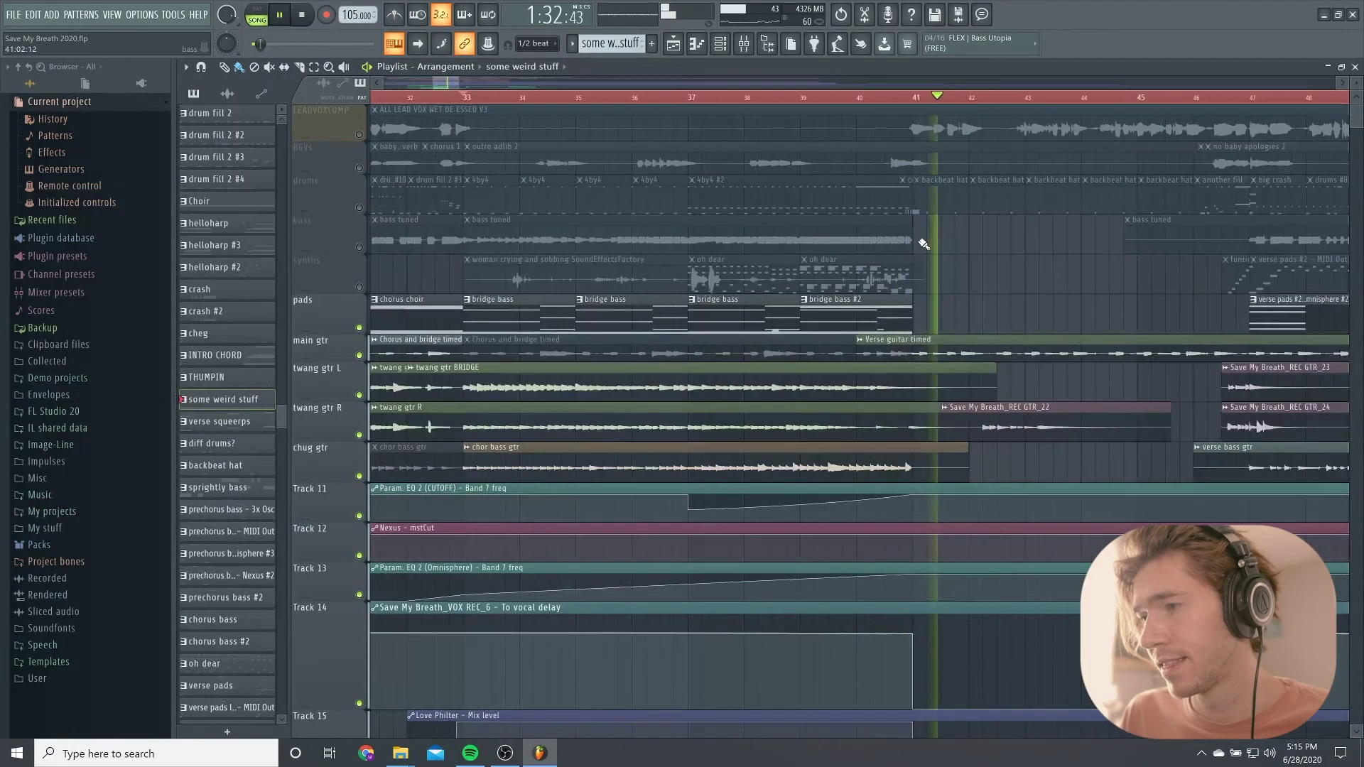
# Open the bridge bass #2 pattern from the pads track, and play the end of the bridge from bar 40
pyautogui.scroll(4, 923, 243)
pyautogui.press('space')
pyautogui.click(661, 97)
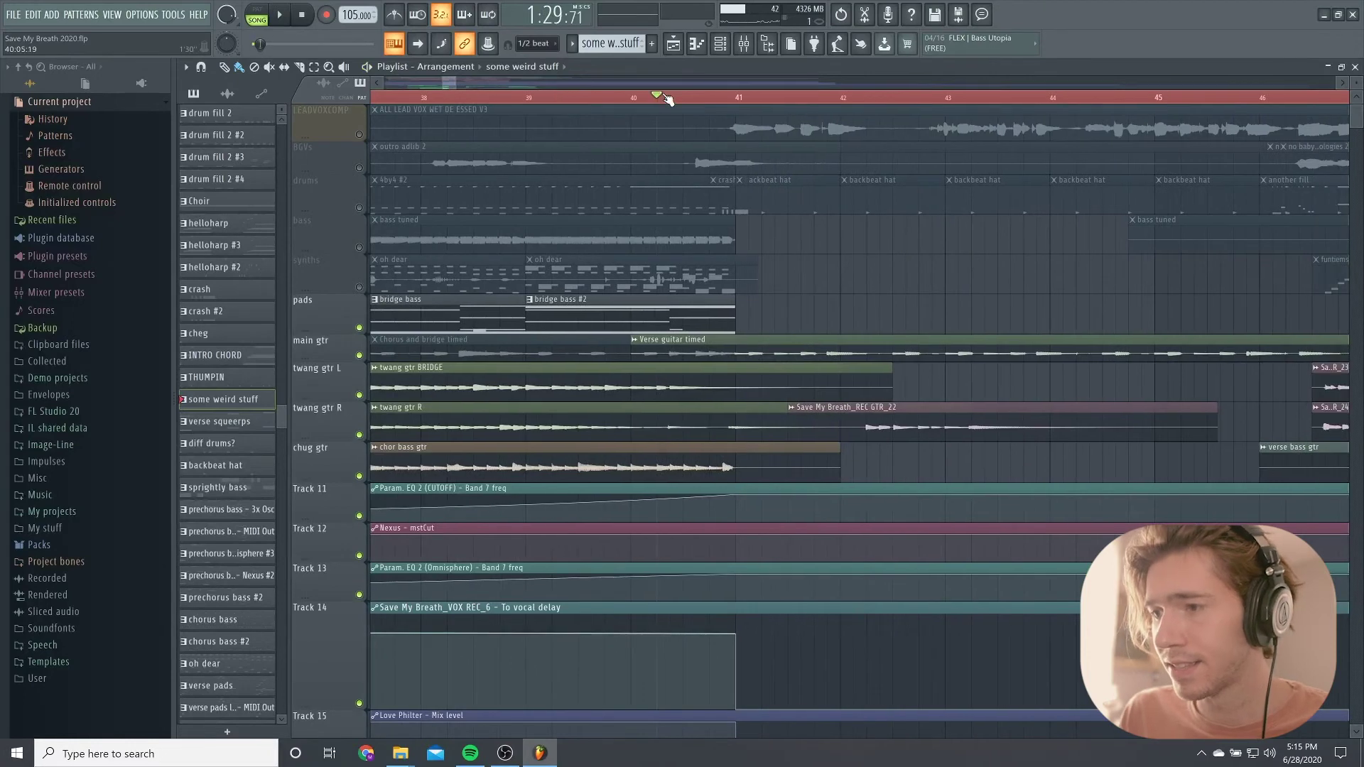
pyautogui.doubleClick(625, 323)
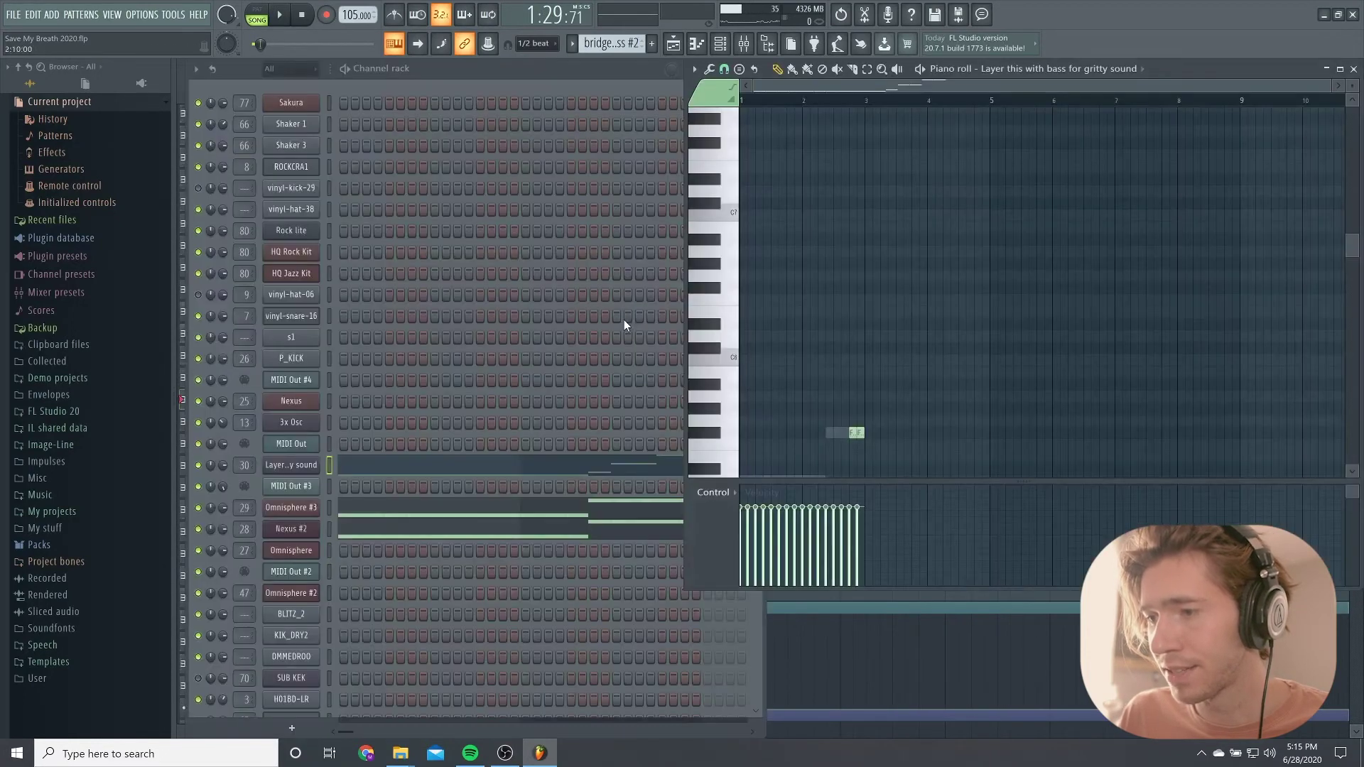
pyautogui.press('space')
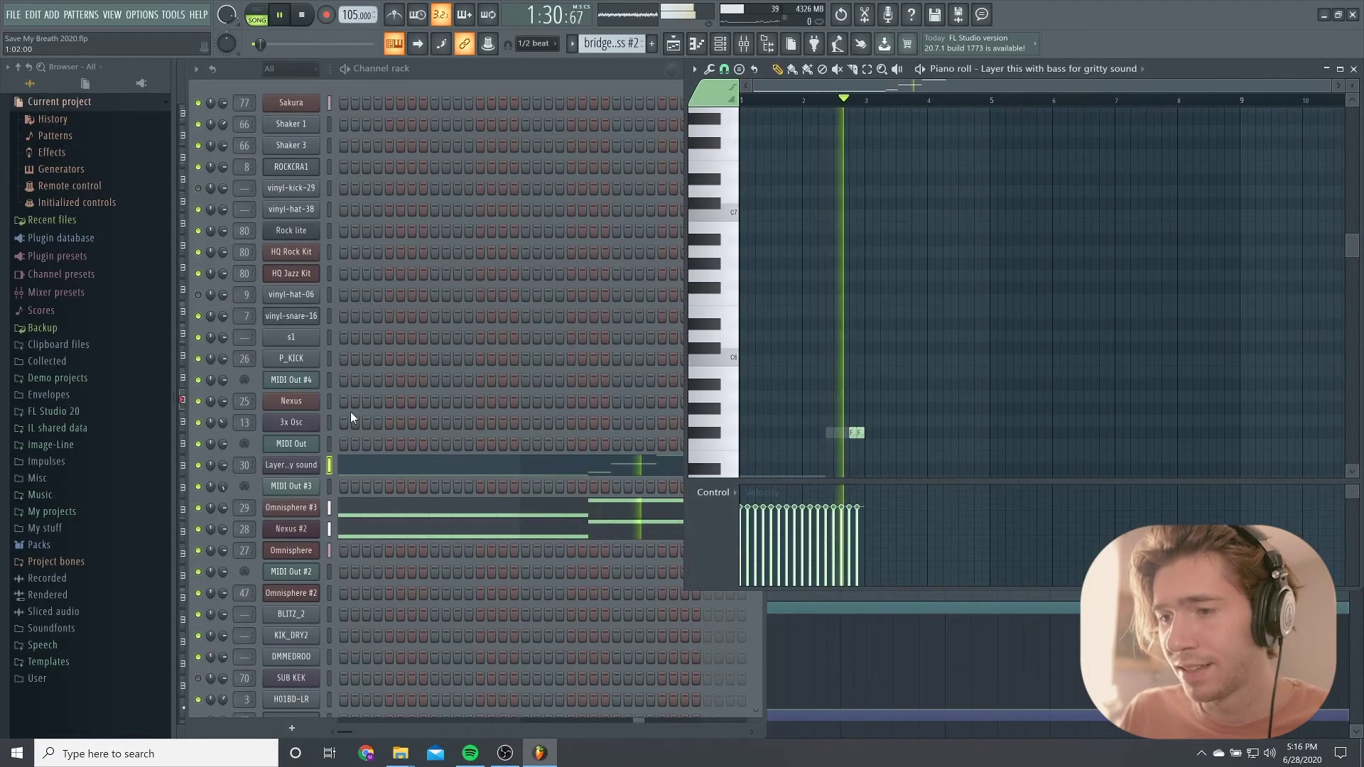
pyautogui.press('space')
# Inspect the 3x Osc settings of the "Layer this with bass for gritty sound" channel, audition it, and return to the playlist
pyautogui.click(313, 463)
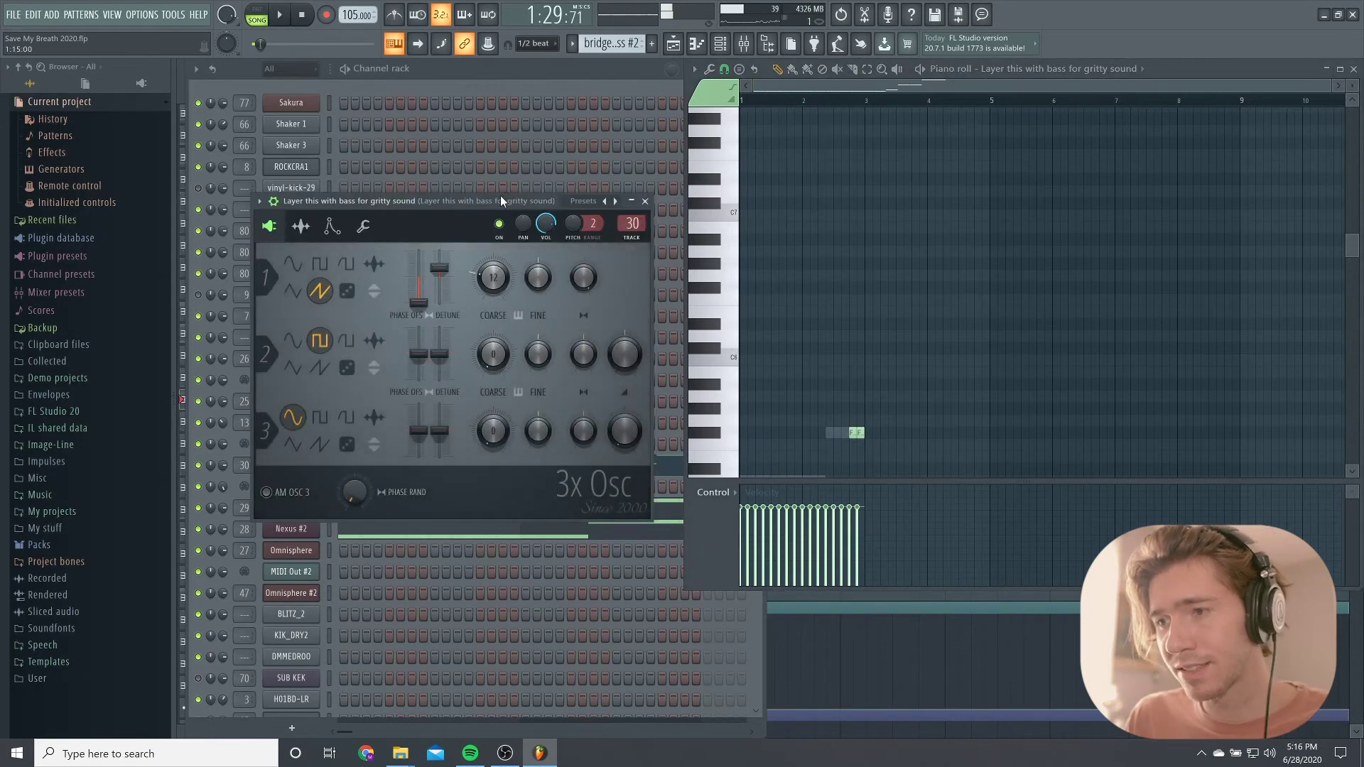
pyautogui.moveTo(500, 201); pyautogui.dragTo(639, 104)
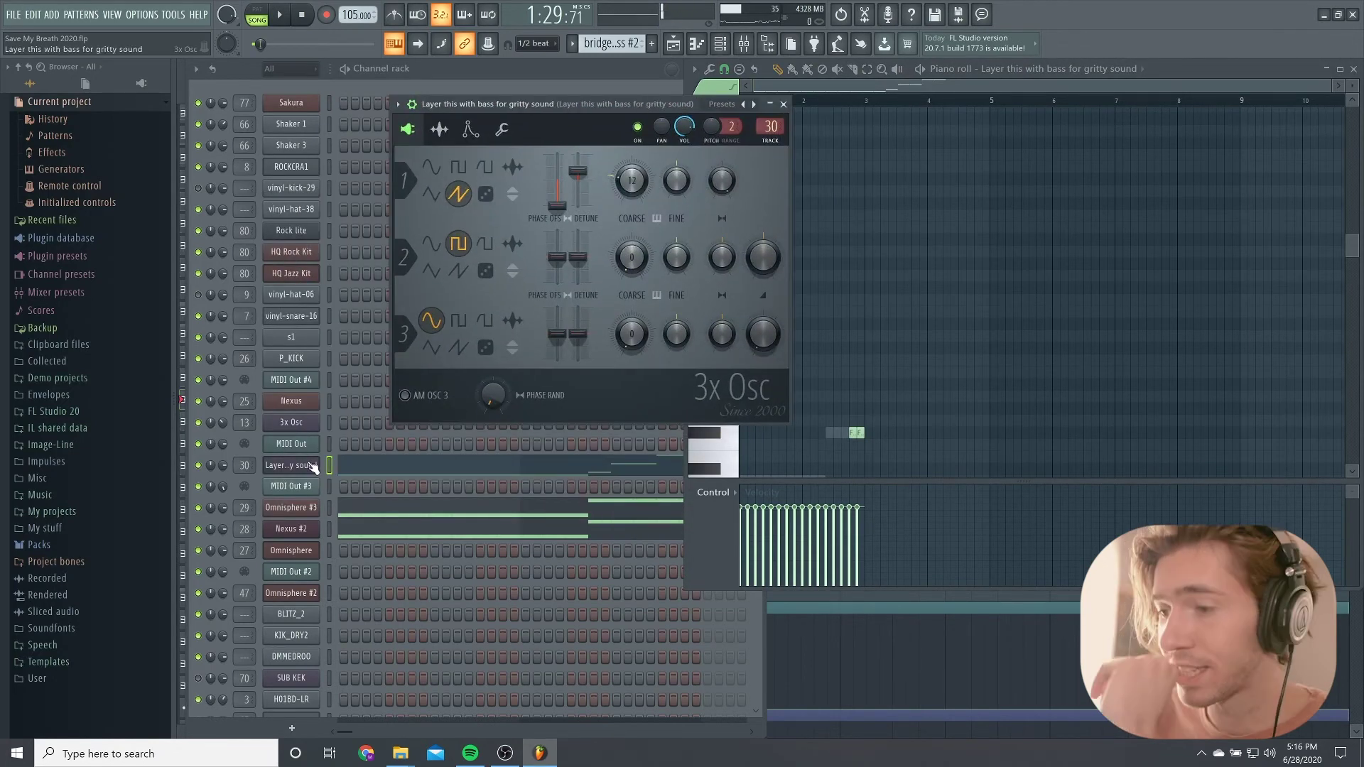
pyautogui.click(313, 465)
pyautogui.click(313, 466)
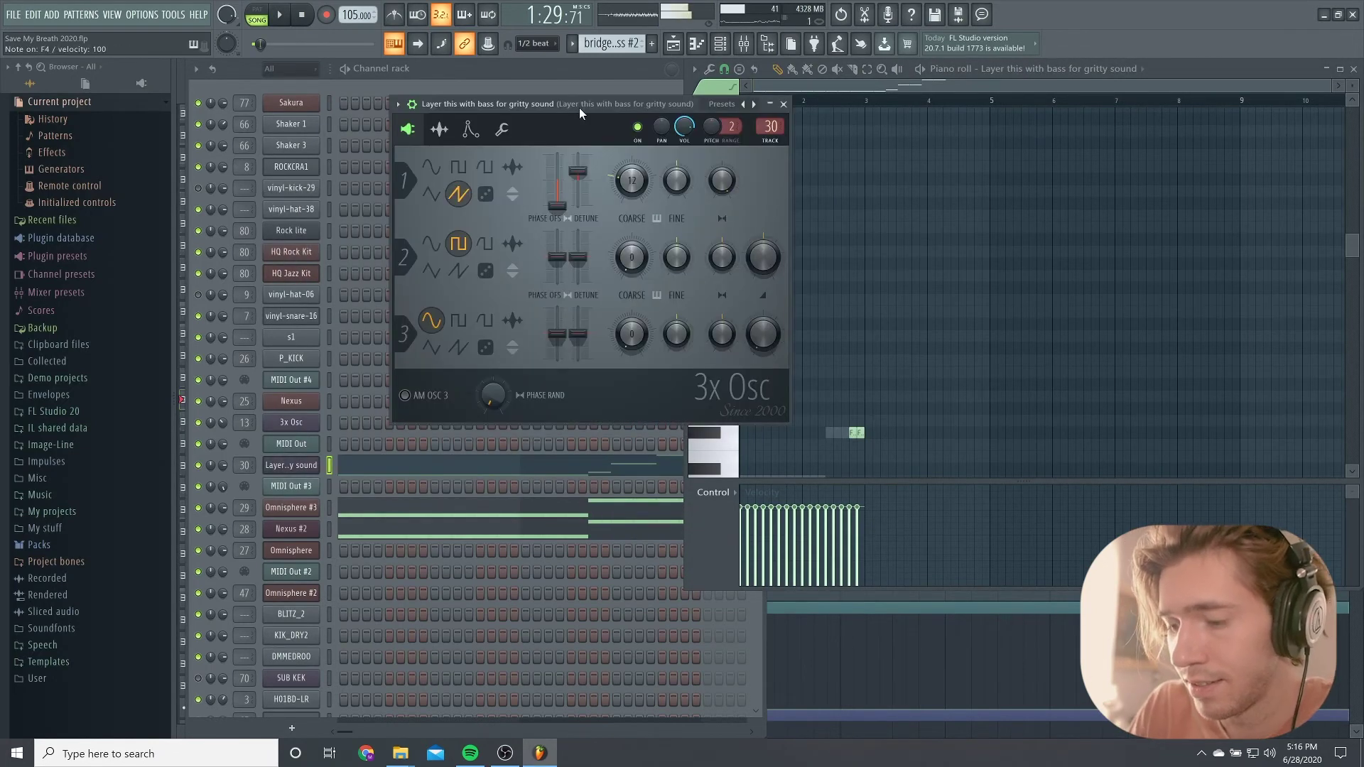
pyautogui.click(675, 45)
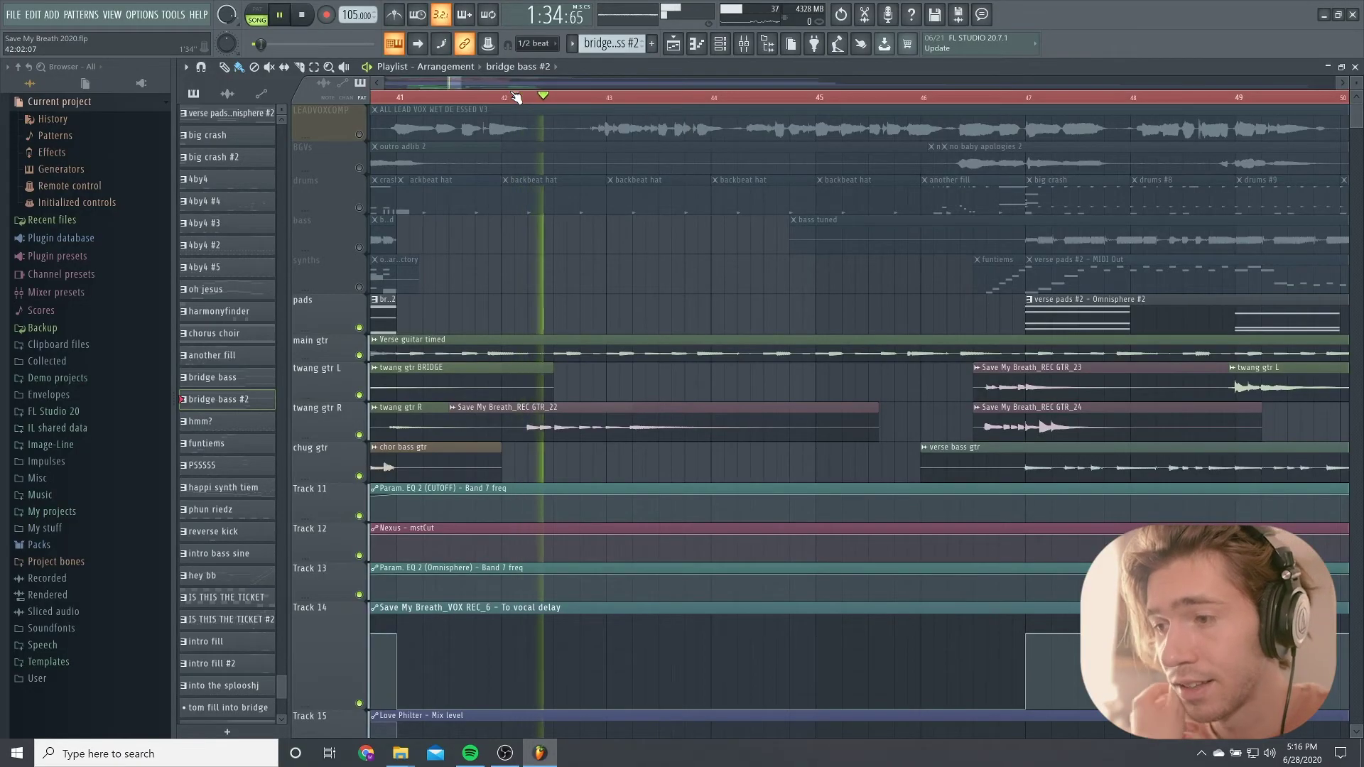
# Play the second verse guitars and pads, including the Save My Breath_REC GTR_22 clip, and replay from bar 46
pyautogui.scroll(-2, 646, 424)
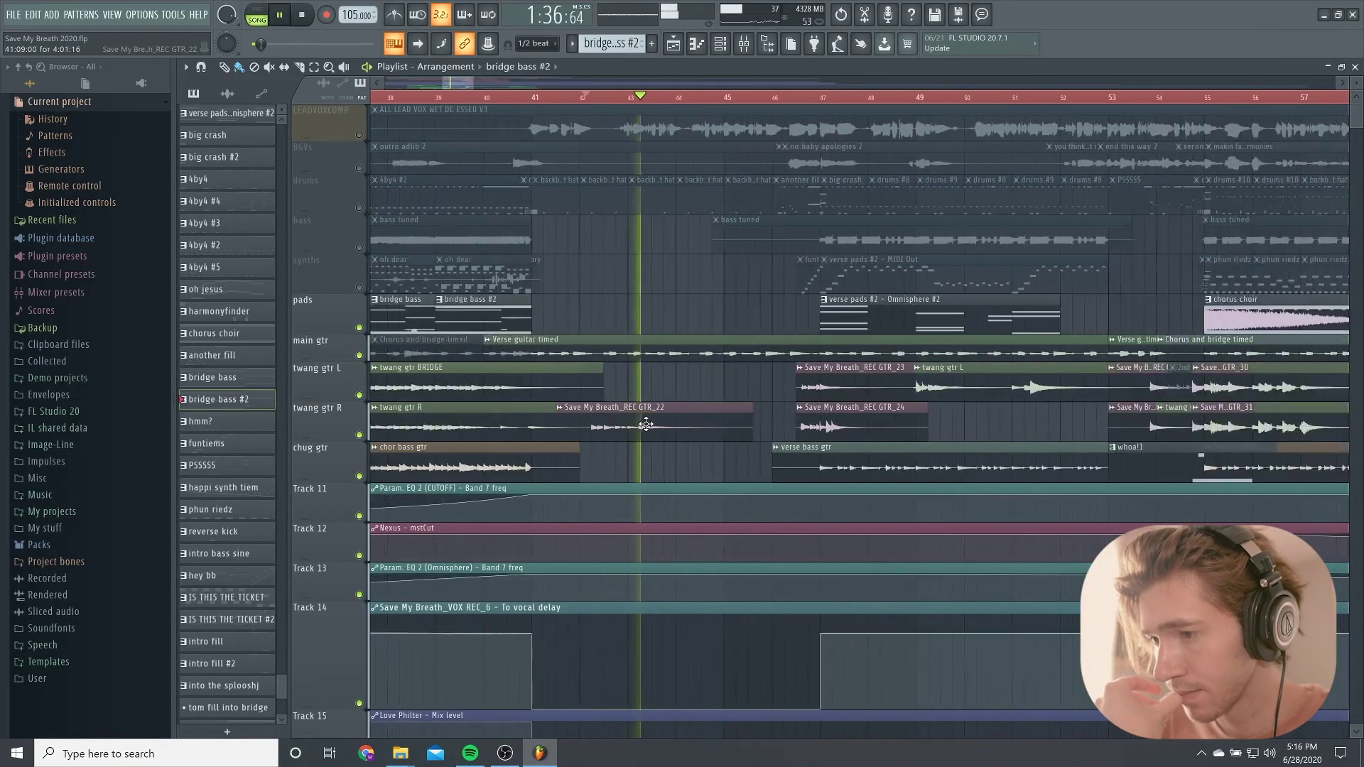
pyautogui.click(664, 419)
pyautogui.scroll(-2, 702, 103)
pyautogui.click(702, 103)
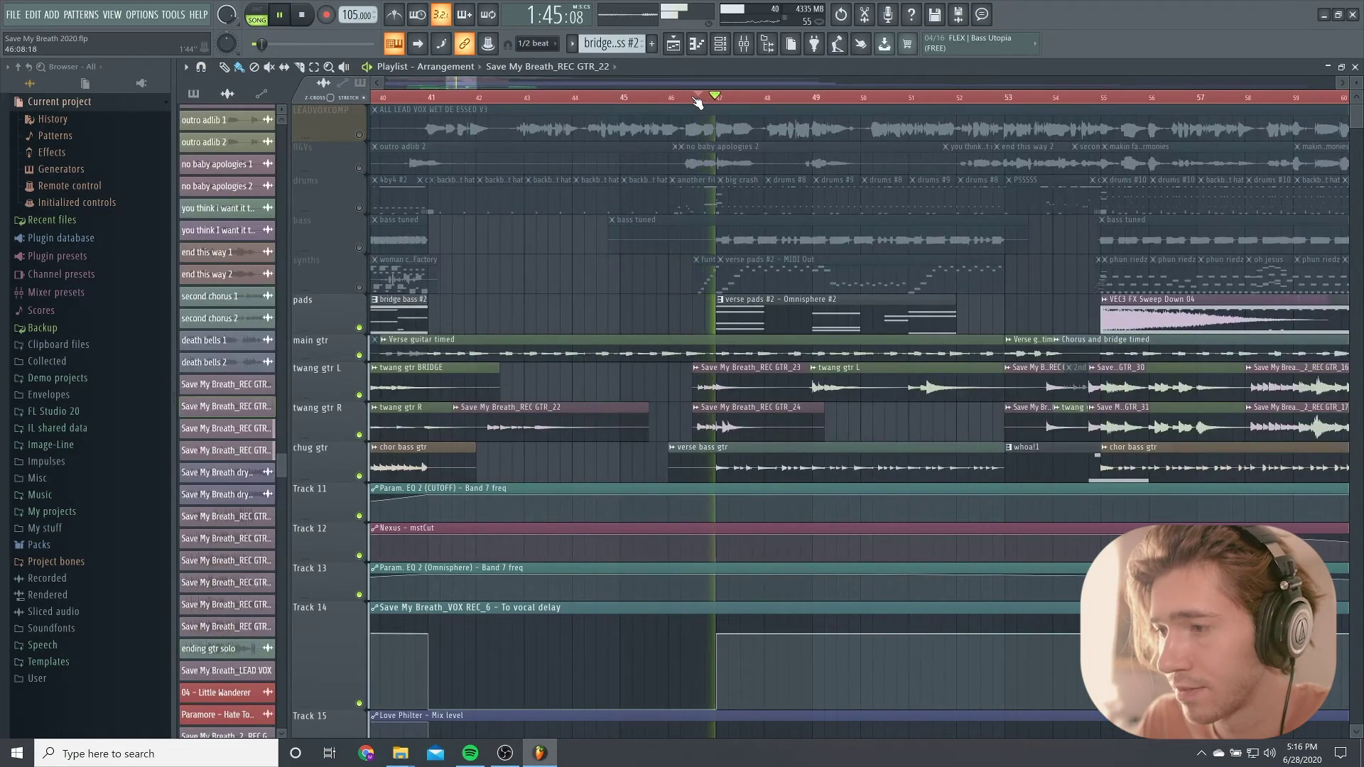
pyautogui.press('space')
# Turn all tracks back on, and play the second verse in the full mix from bar 46
pyautogui.keyDown('ctrl'); pyautogui.click(359, 169); pyautogui.keyUp('ctrl')
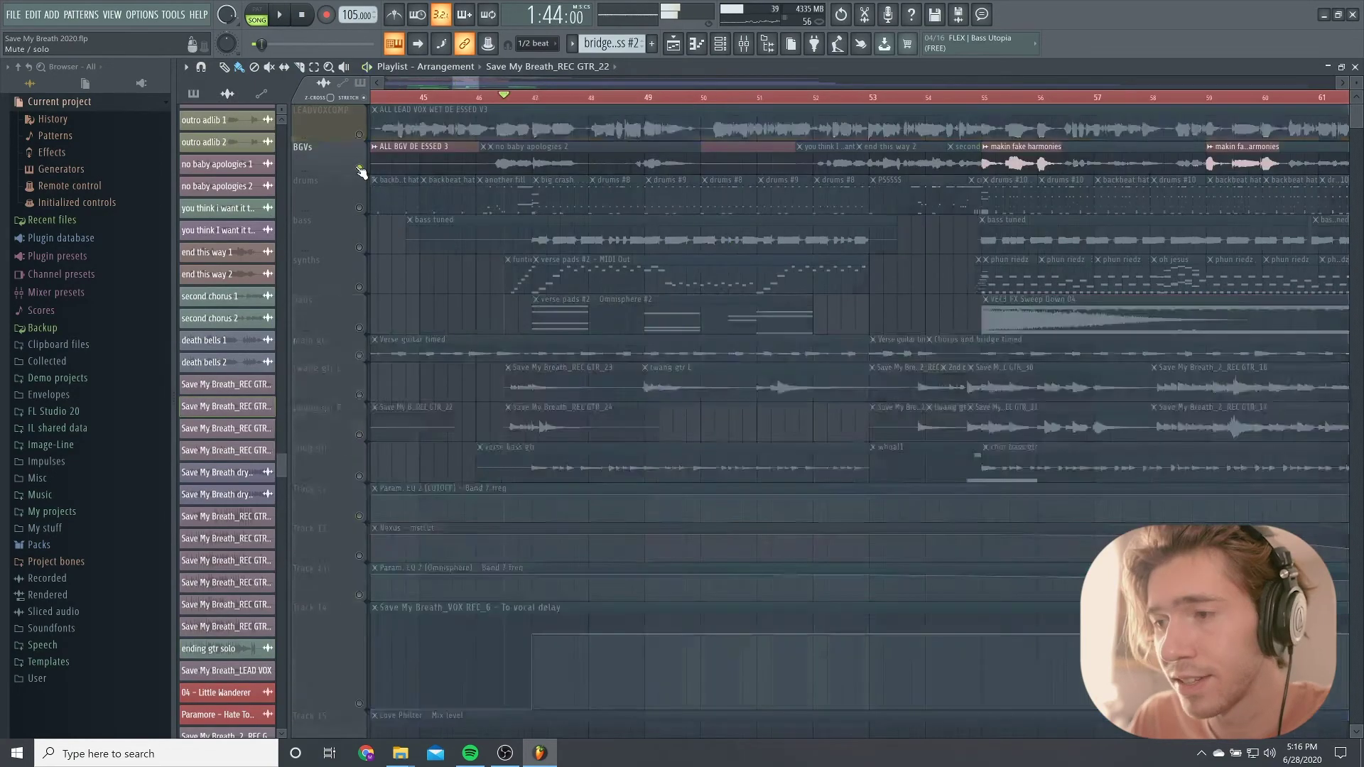
pyautogui.keyDown('ctrl'); pyautogui.click(359, 168); pyautogui.keyUp('ctrl')
pyautogui.scroll(1, 541, 272)
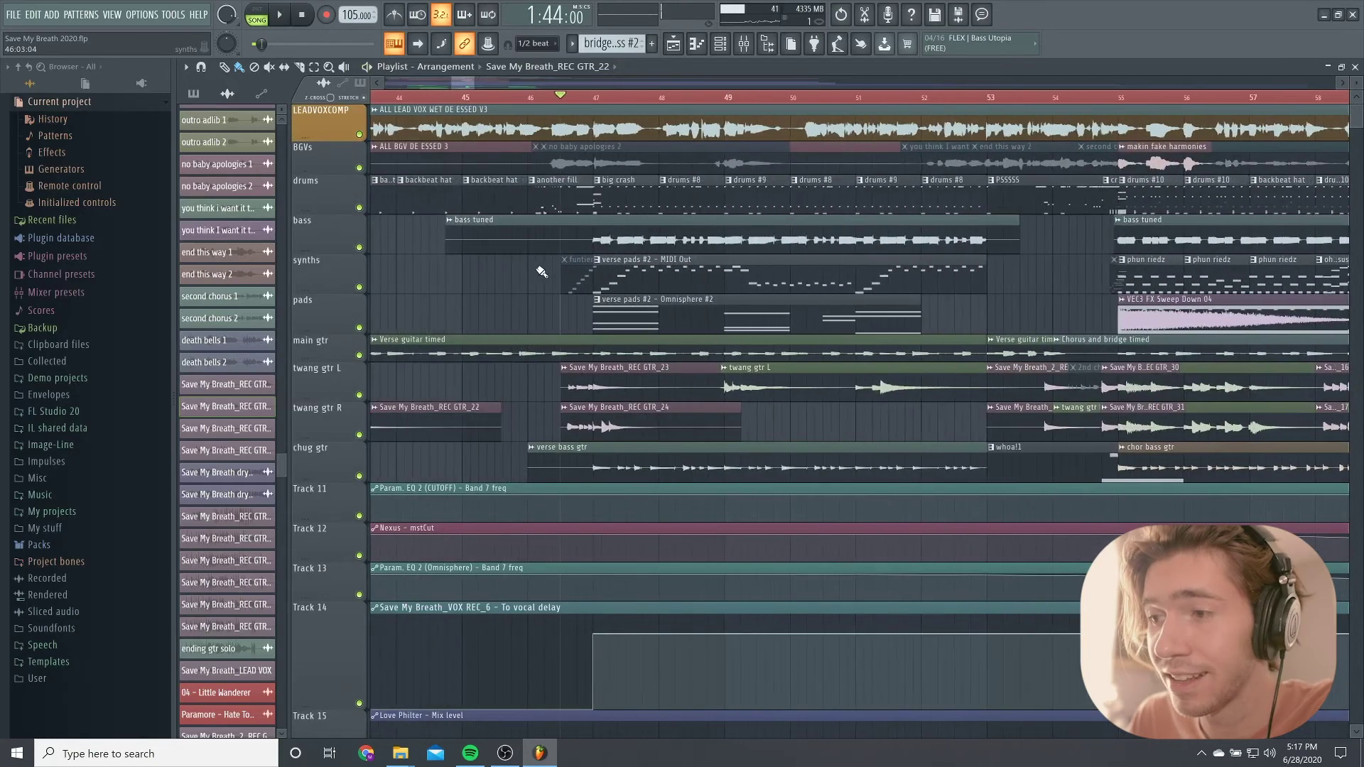
pyautogui.scroll(1, 541, 271)
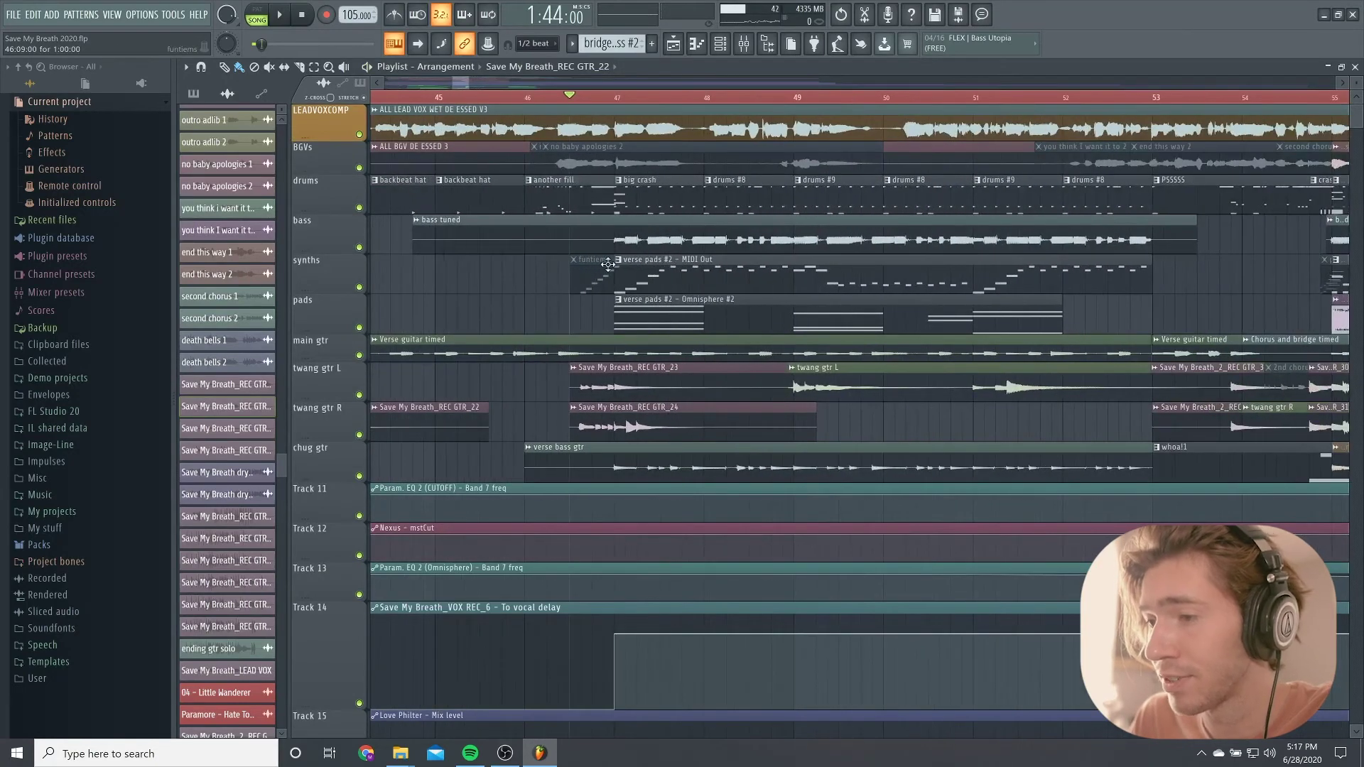
pyautogui.scroll(1, 608, 265)
pyautogui.press('space')
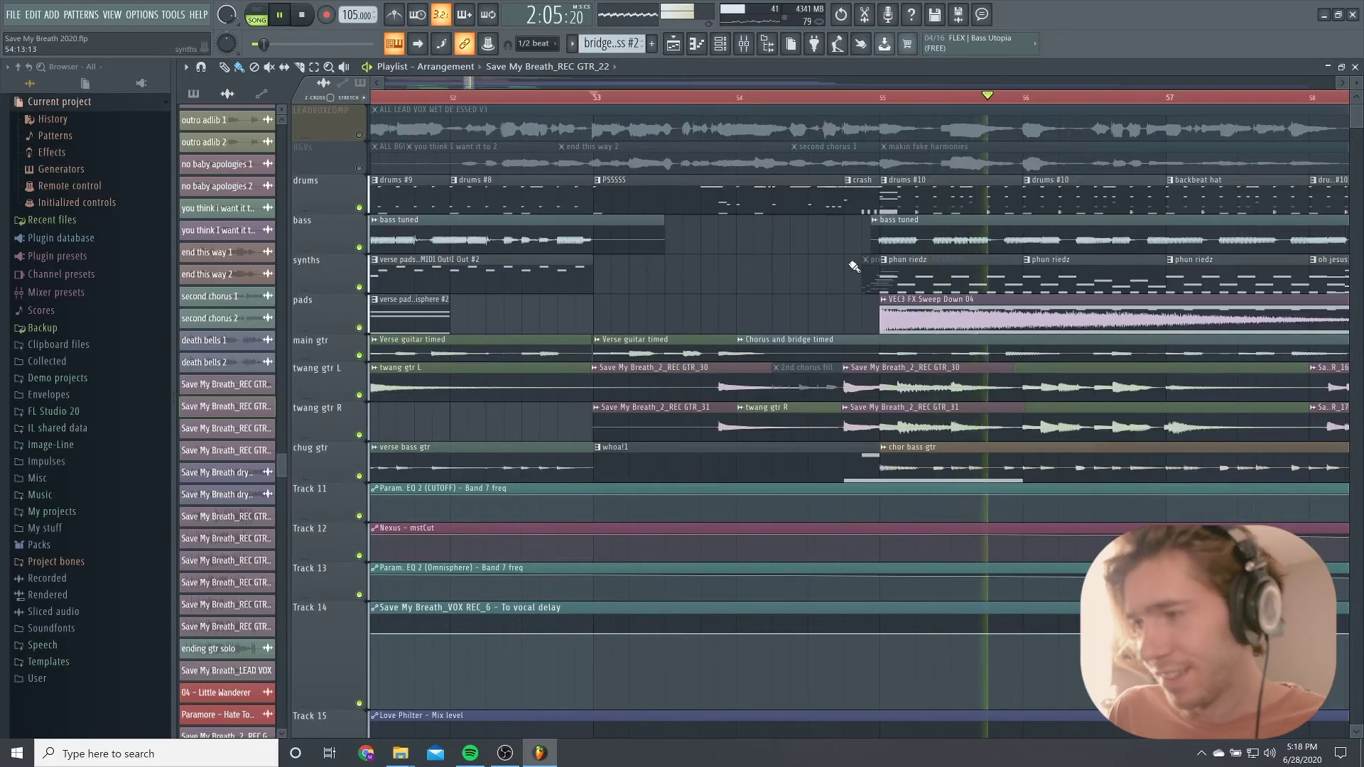
# Play the second chorus from bar 58 with the vocals muted, and stop playback
pyautogui.press('space')
pyautogui.hscroll(3, 800, 245)
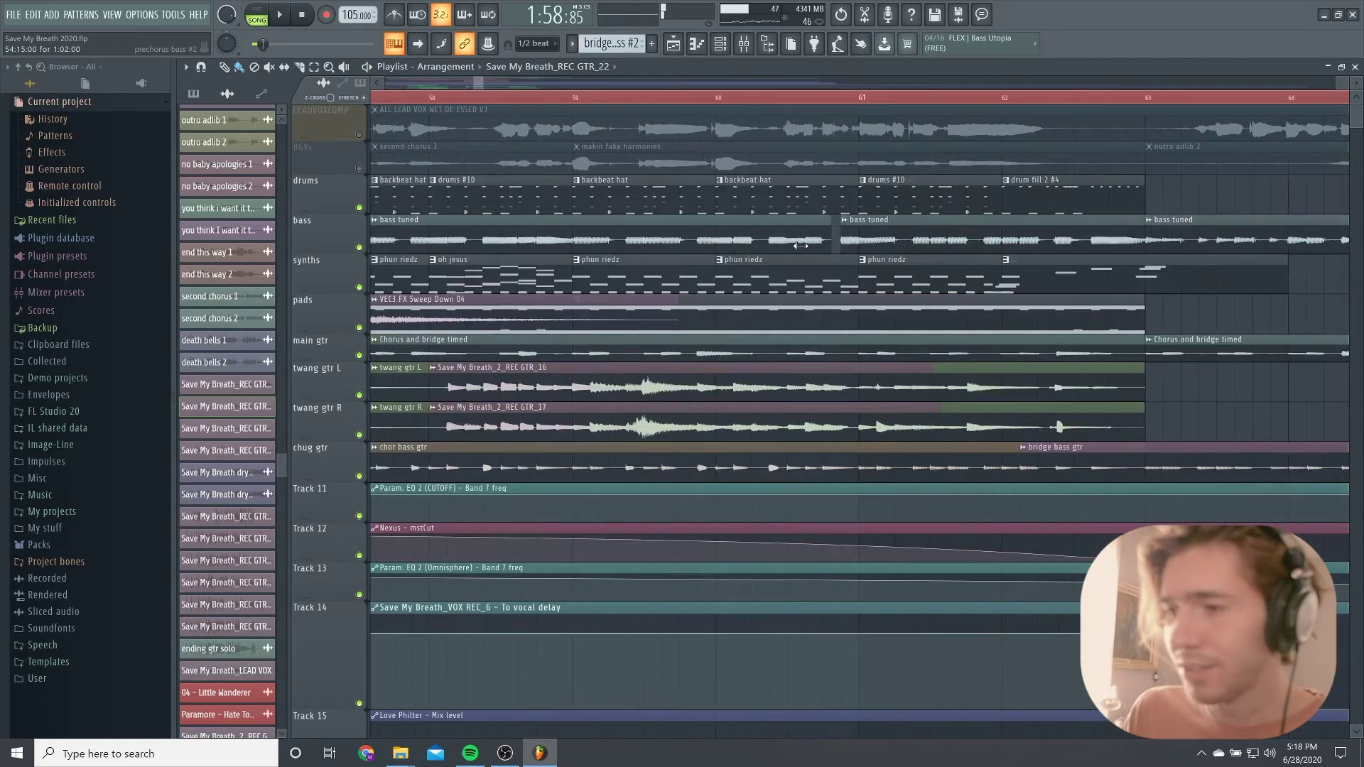
pyautogui.click(728, 98)
pyautogui.press('space')
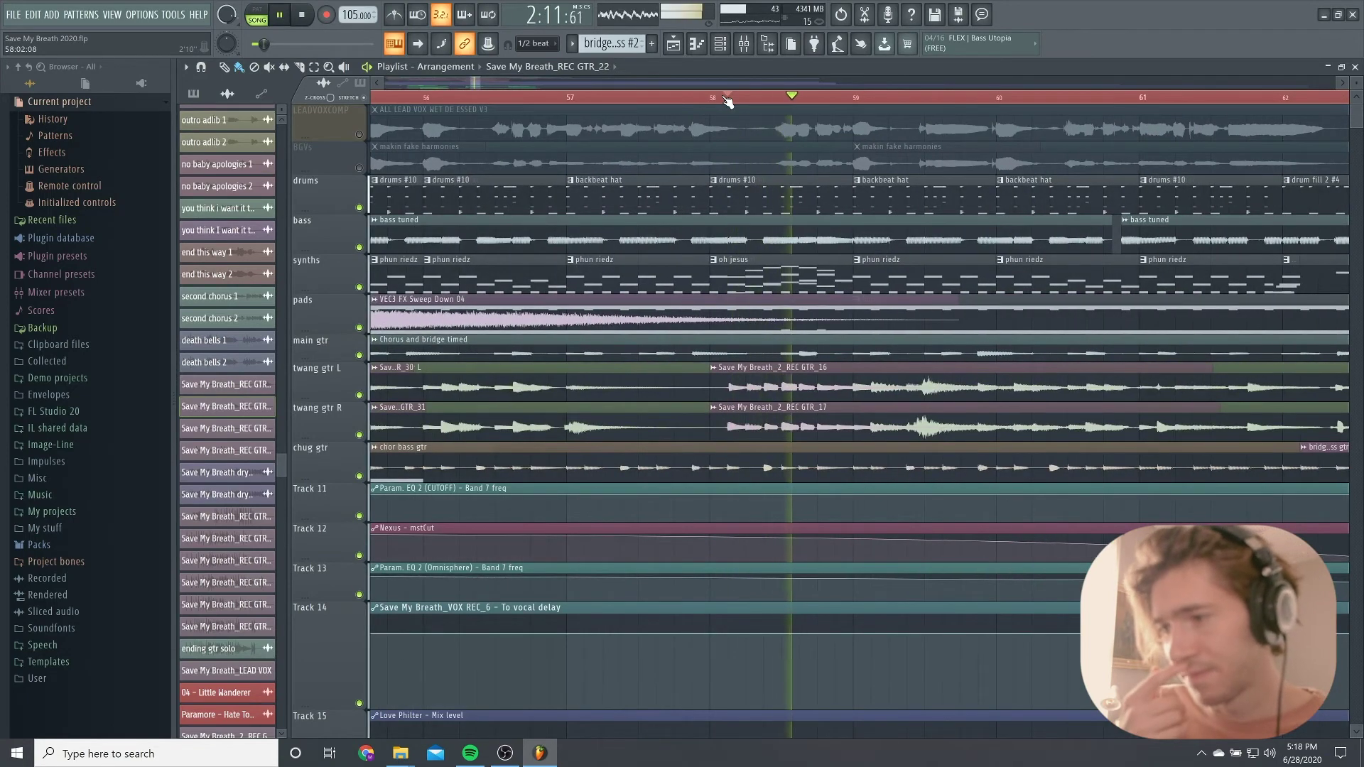
pyautogui.scroll(-2, 488, 165)
pyautogui.press('space')
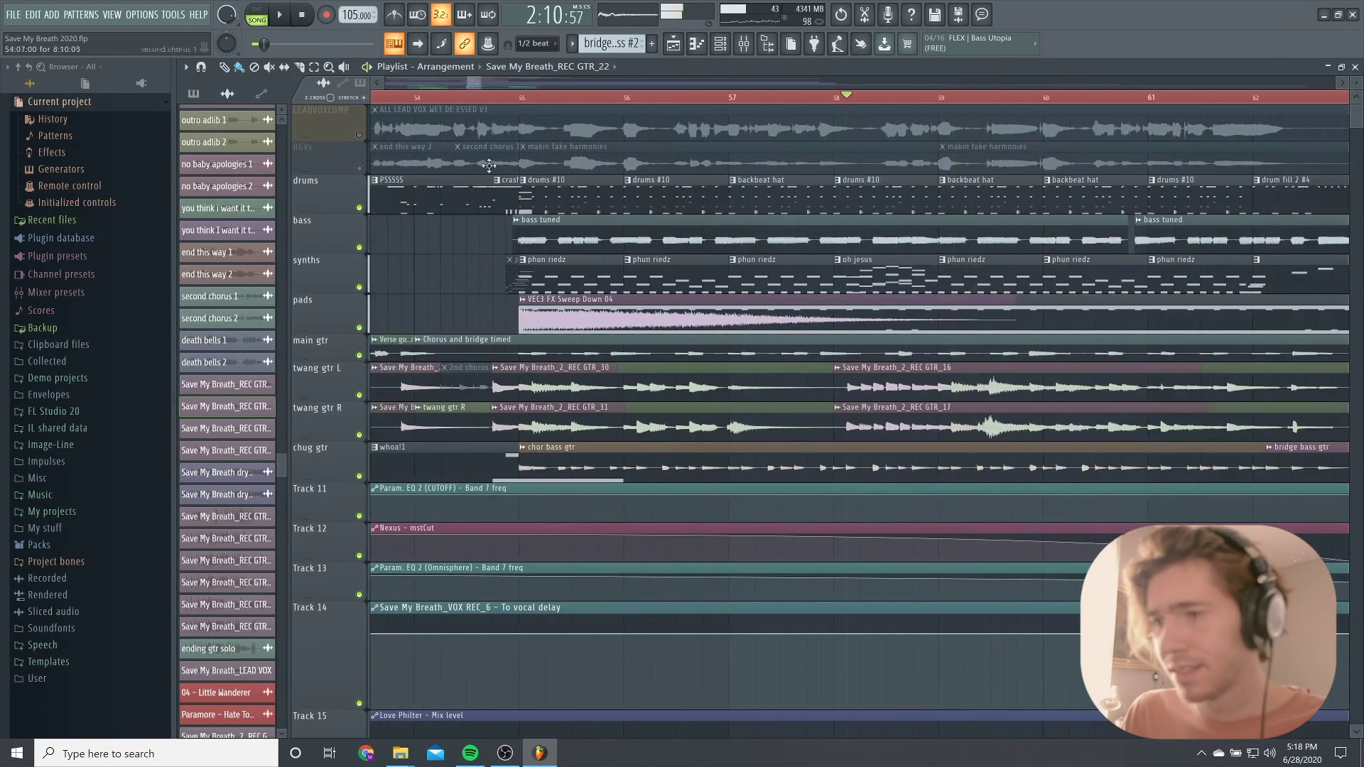
# Mute the pads, synths, bass and drums tracks, and play the second chorus guitars alone from bar 55
pyautogui.click(358, 327)
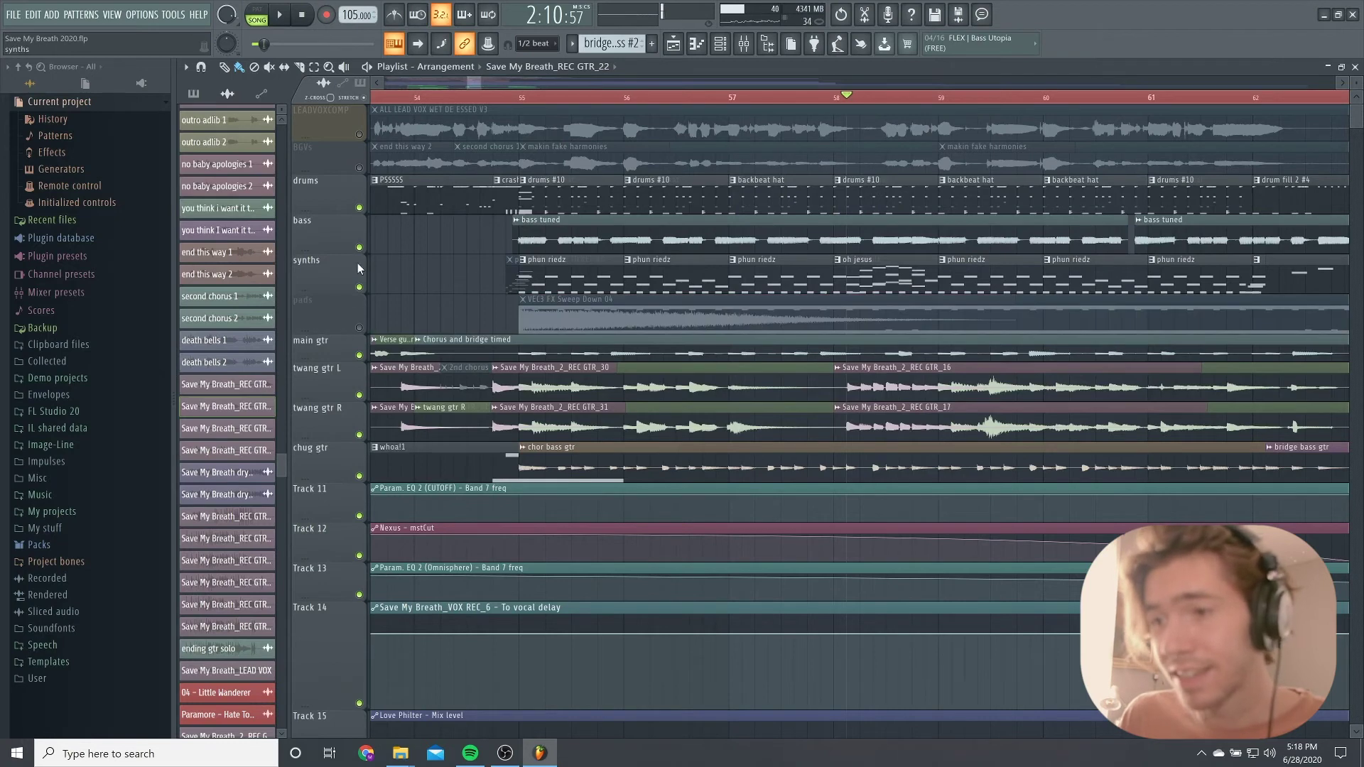
pyautogui.click(359, 287)
pyautogui.click(359, 247)
pyautogui.click(360, 207)
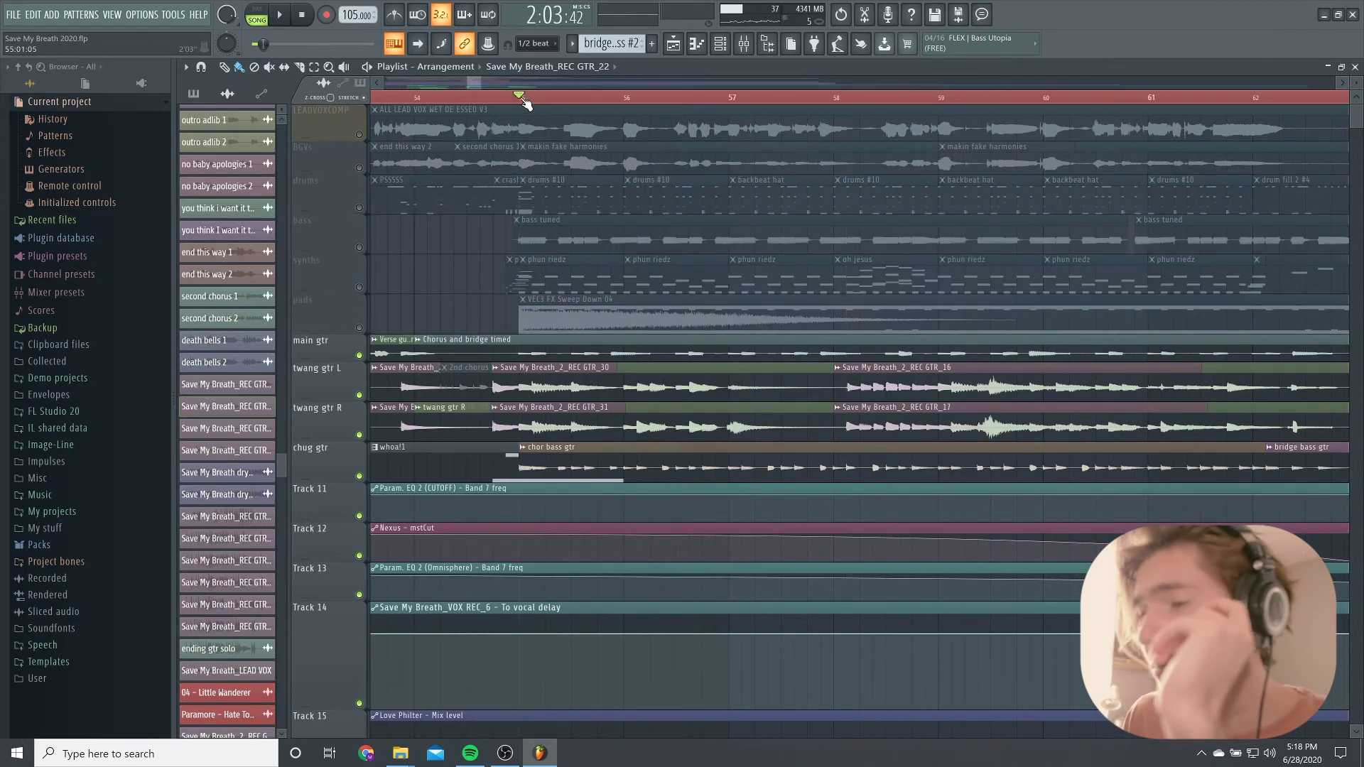
pyautogui.press('space')
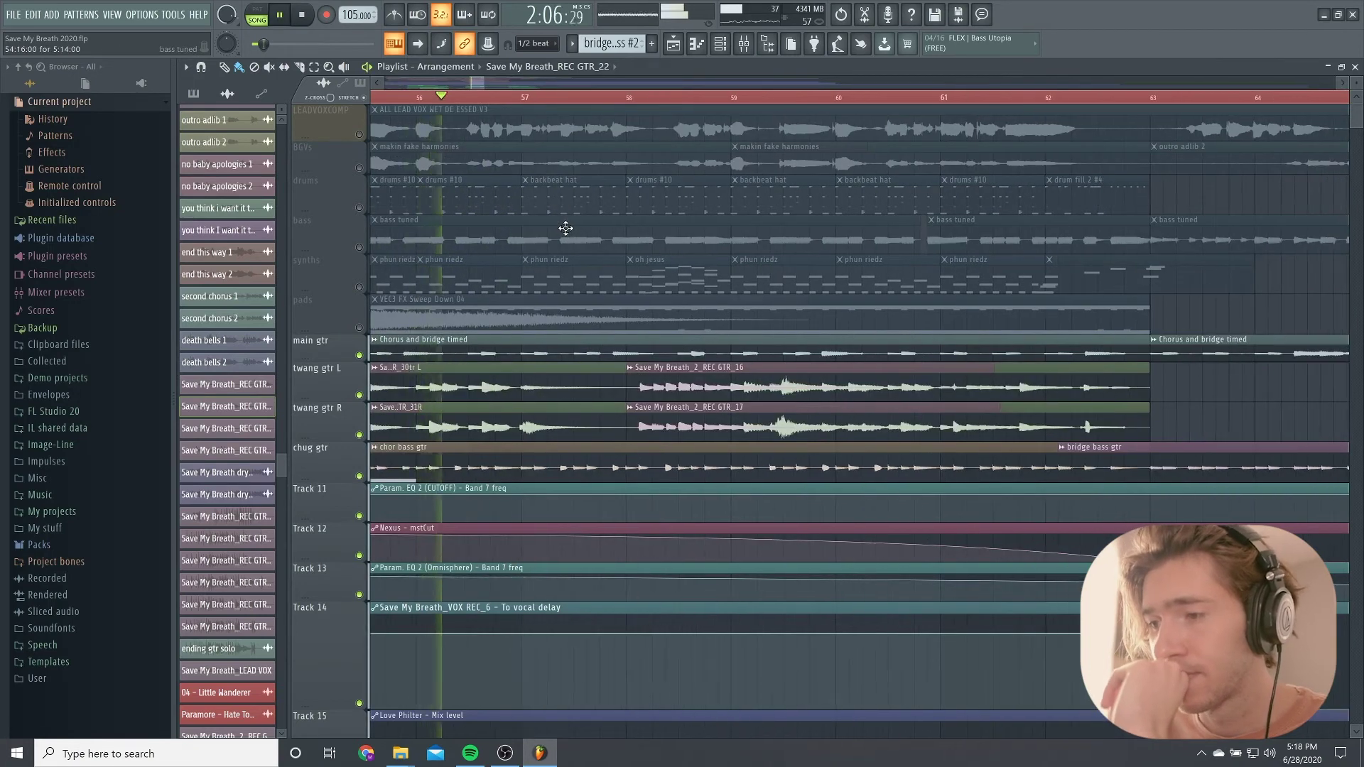
# Turn the synths track back on, and play it with the guitars through the end of the second chorus
pyautogui.click(360, 287)
pyautogui.click(360, 287)
pyautogui.click(359, 288)
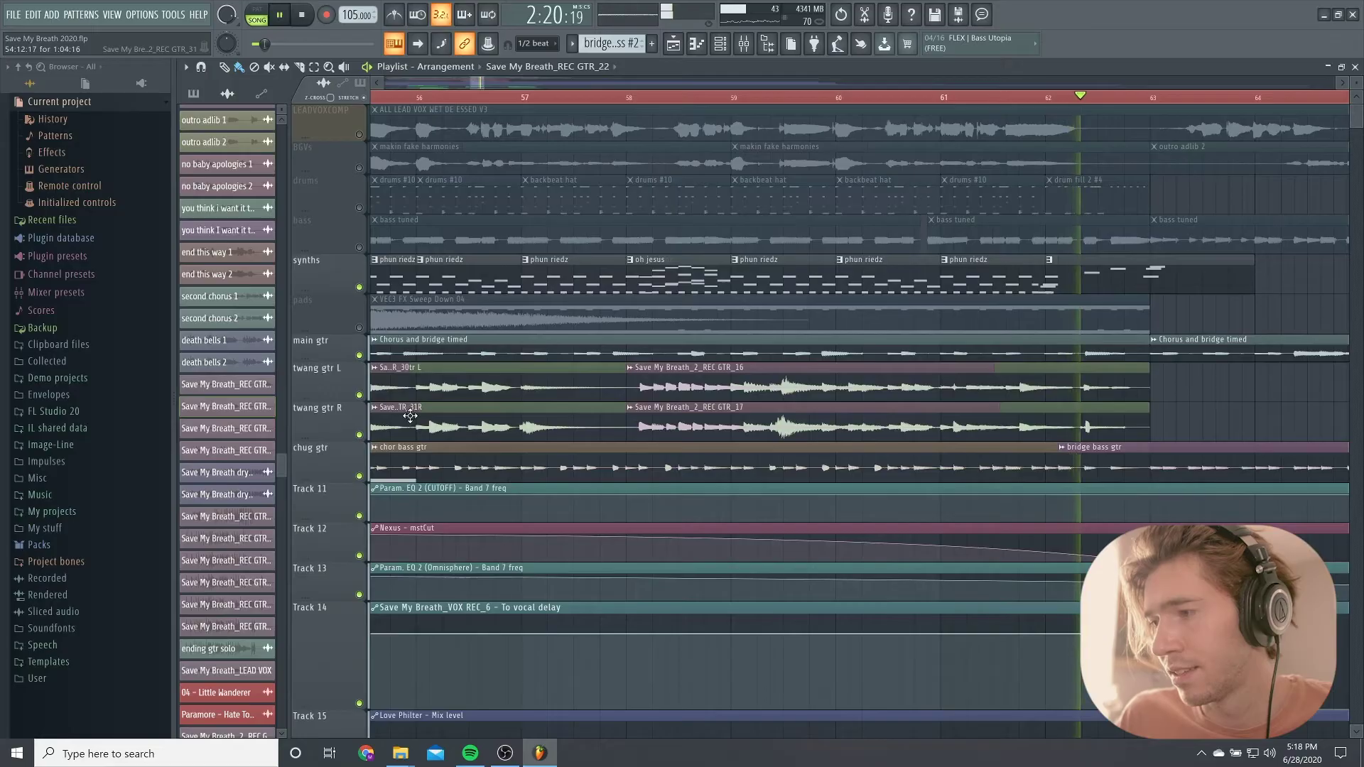
pyautogui.keyDown('ctrl'); pyautogui.scroll(-2, 410, 415); pyautogui.keyUp('ctrl')
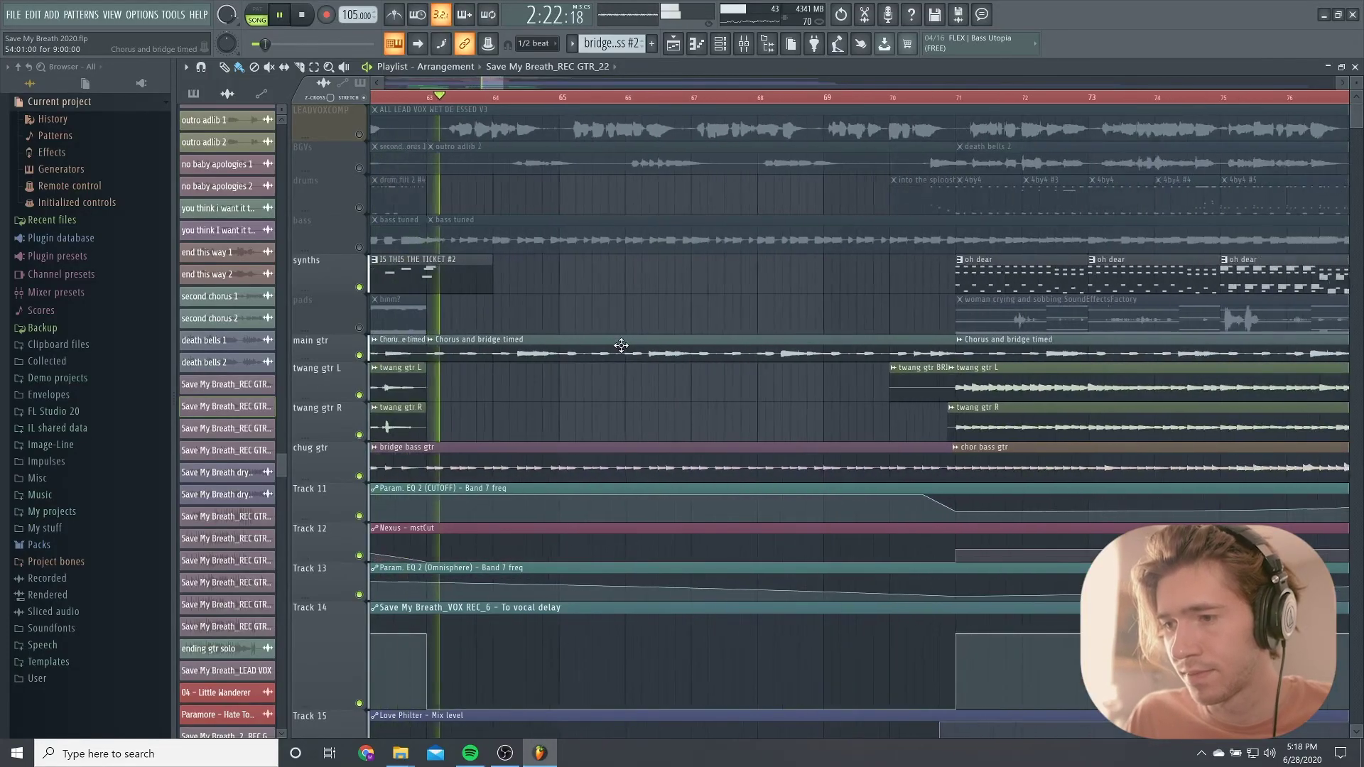
# Add the bass track for the section from about bar 70, and the drums track for the final chorus from bar 80
pyautogui.click(359, 248)
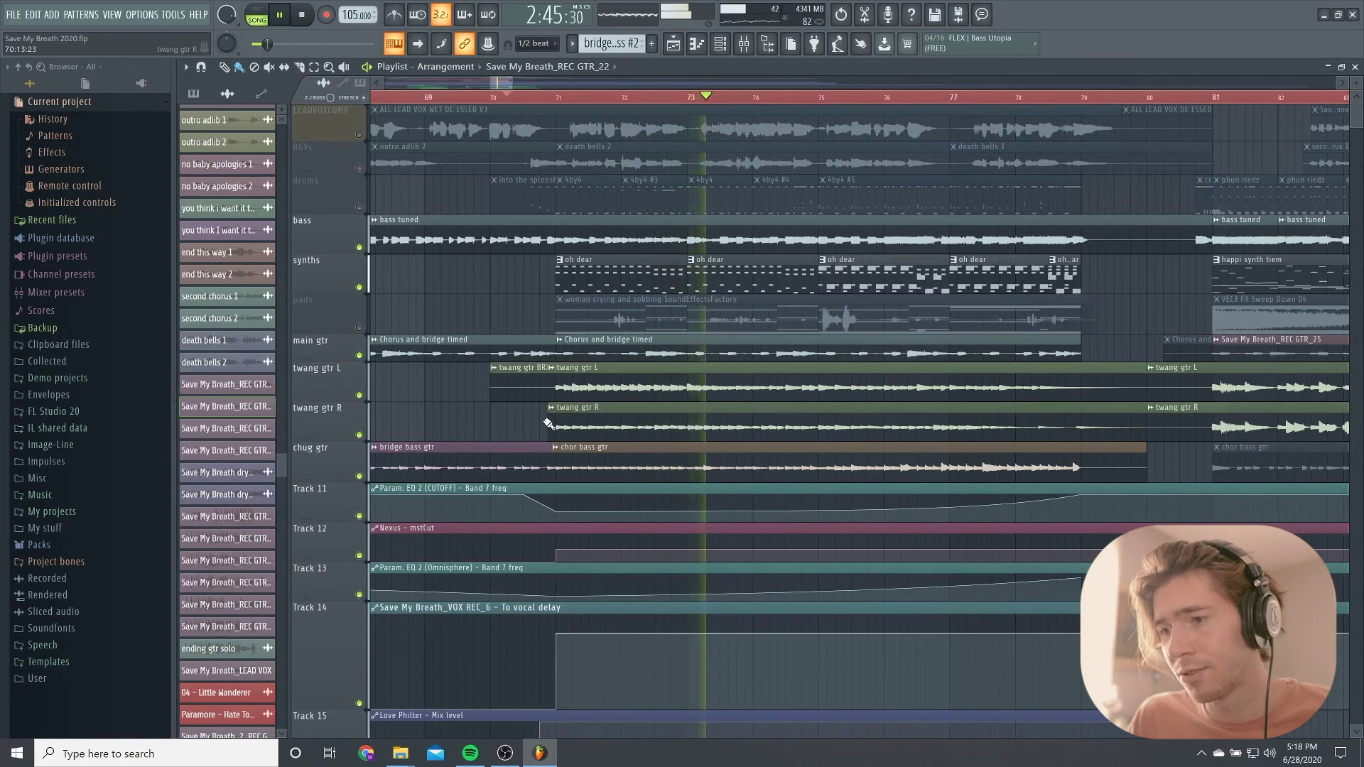
pyautogui.hscroll(1, 546, 418)
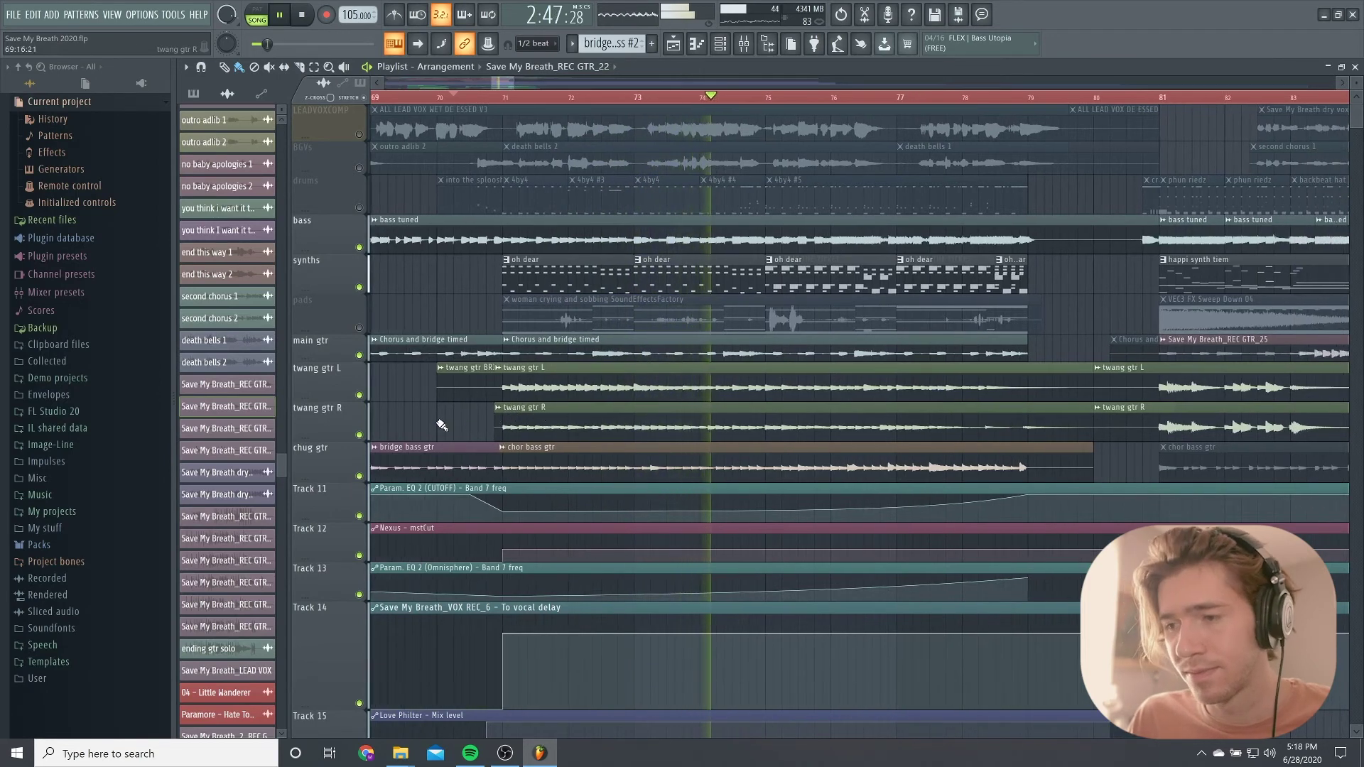
pyautogui.hscroll(3, 441, 425)
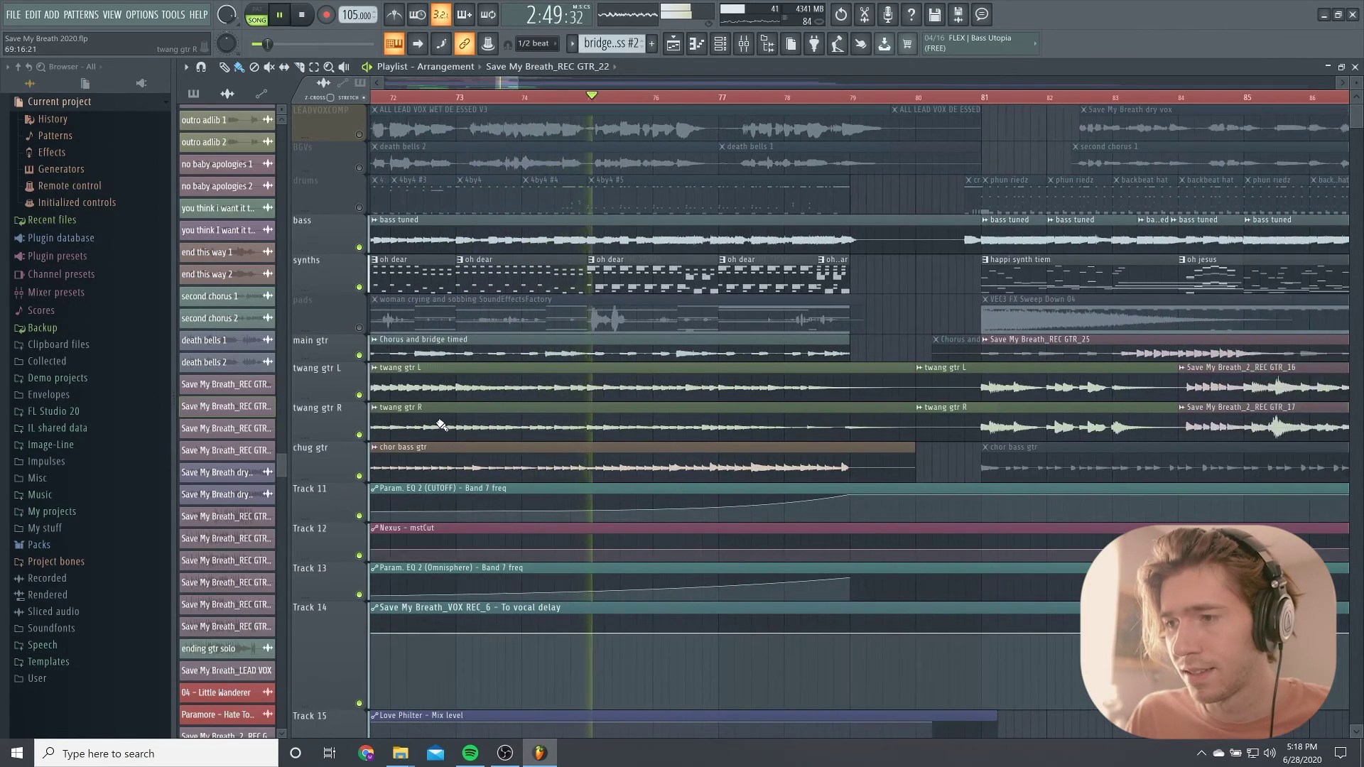
pyautogui.click(359, 207)
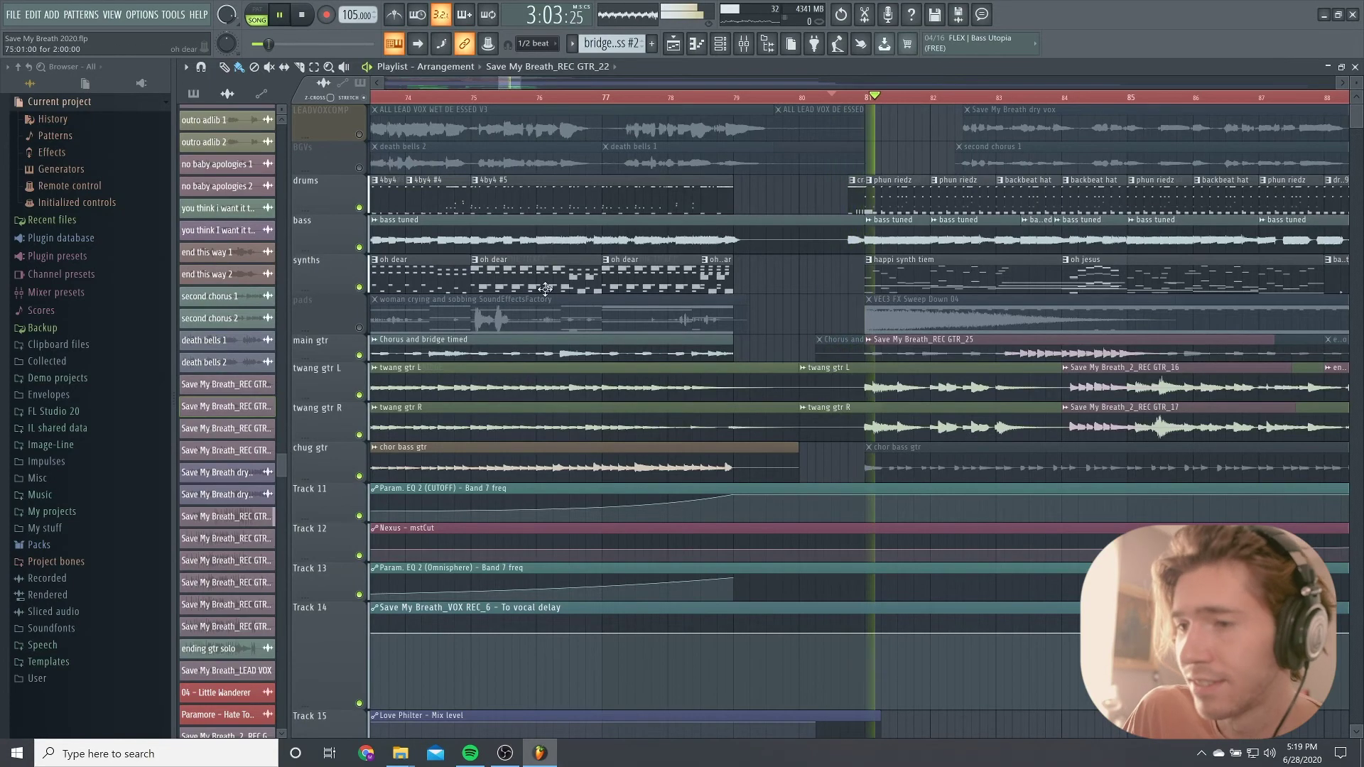
# Mute the synths, bass and drums tracks, and follow the guitars alone through the final chorus up to bar 89
pyautogui.click(359, 287)
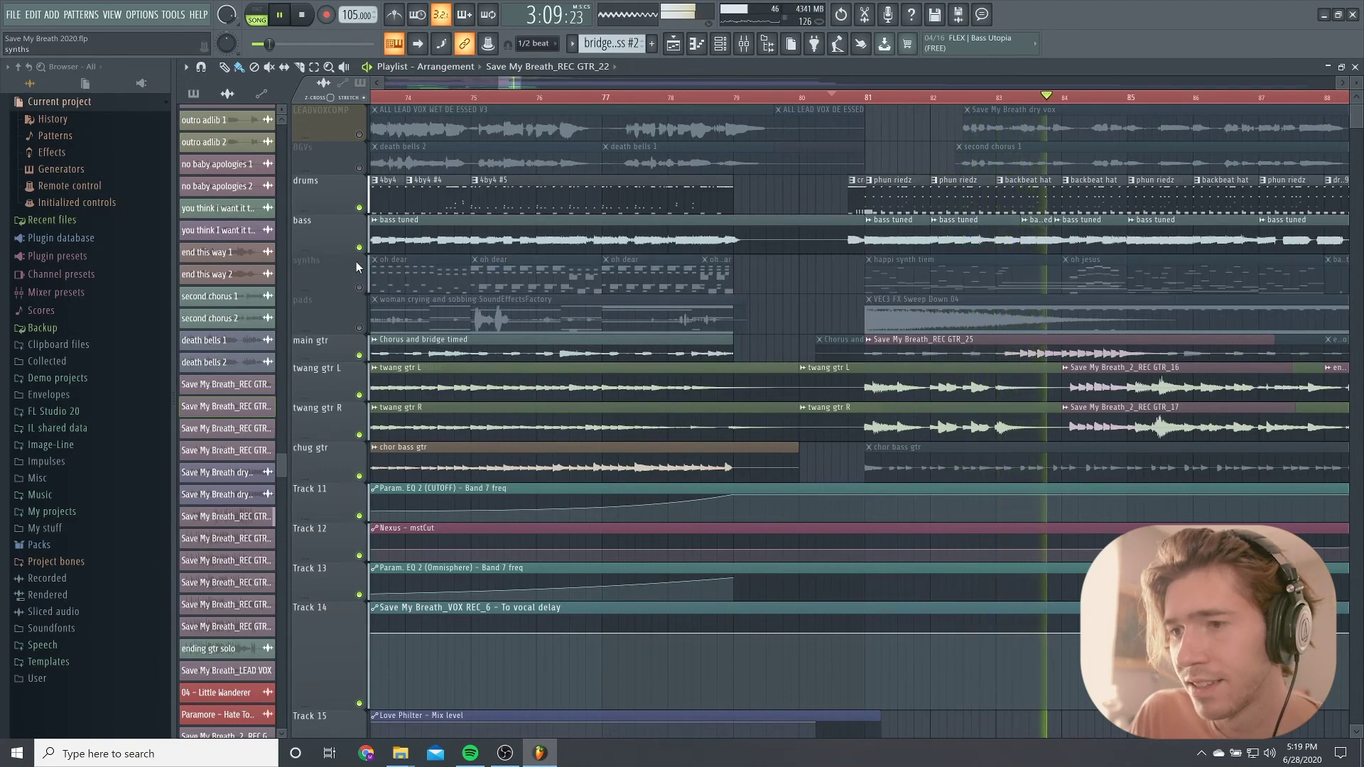
pyautogui.click(359, 247)
pyautogui.click(358, 207)
pyautogui.hscroll(3, 675, 226)
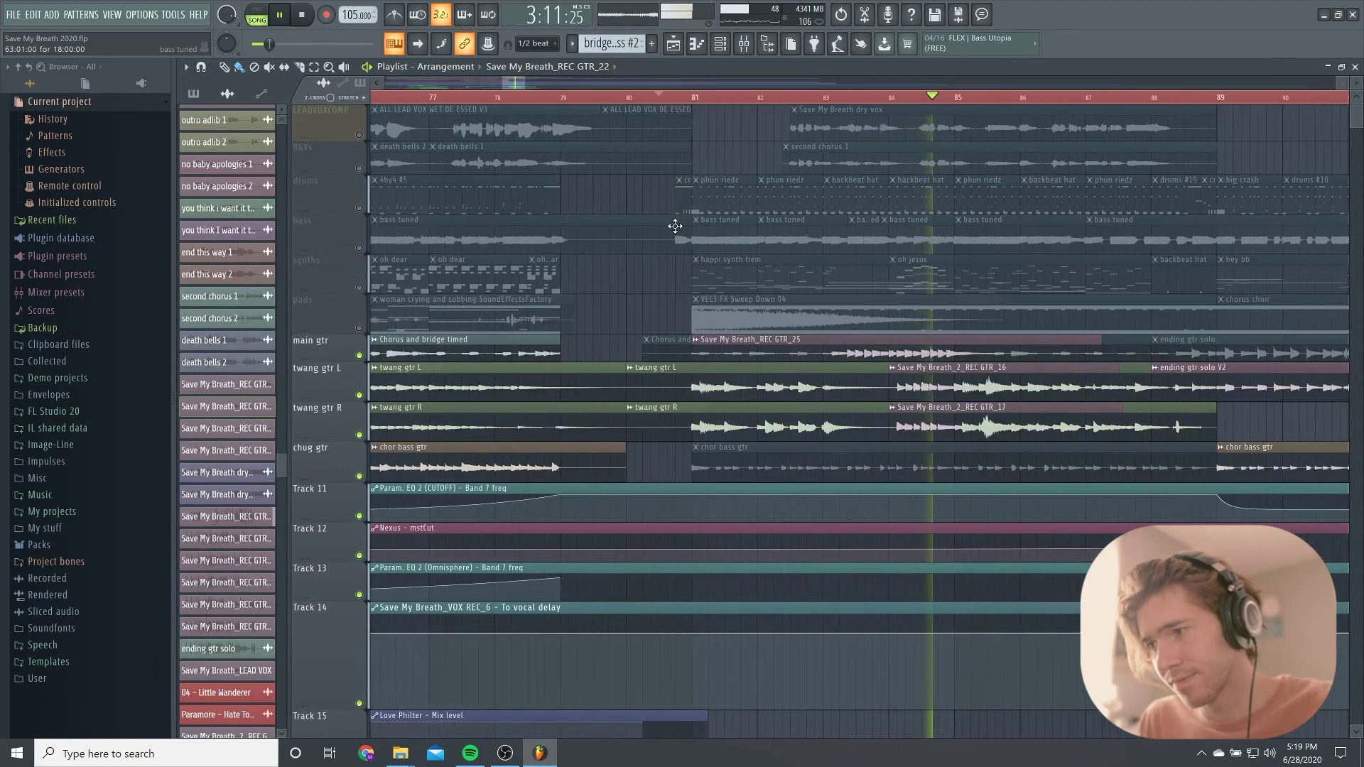
pyautogui.hscroll(3, 675, 226)
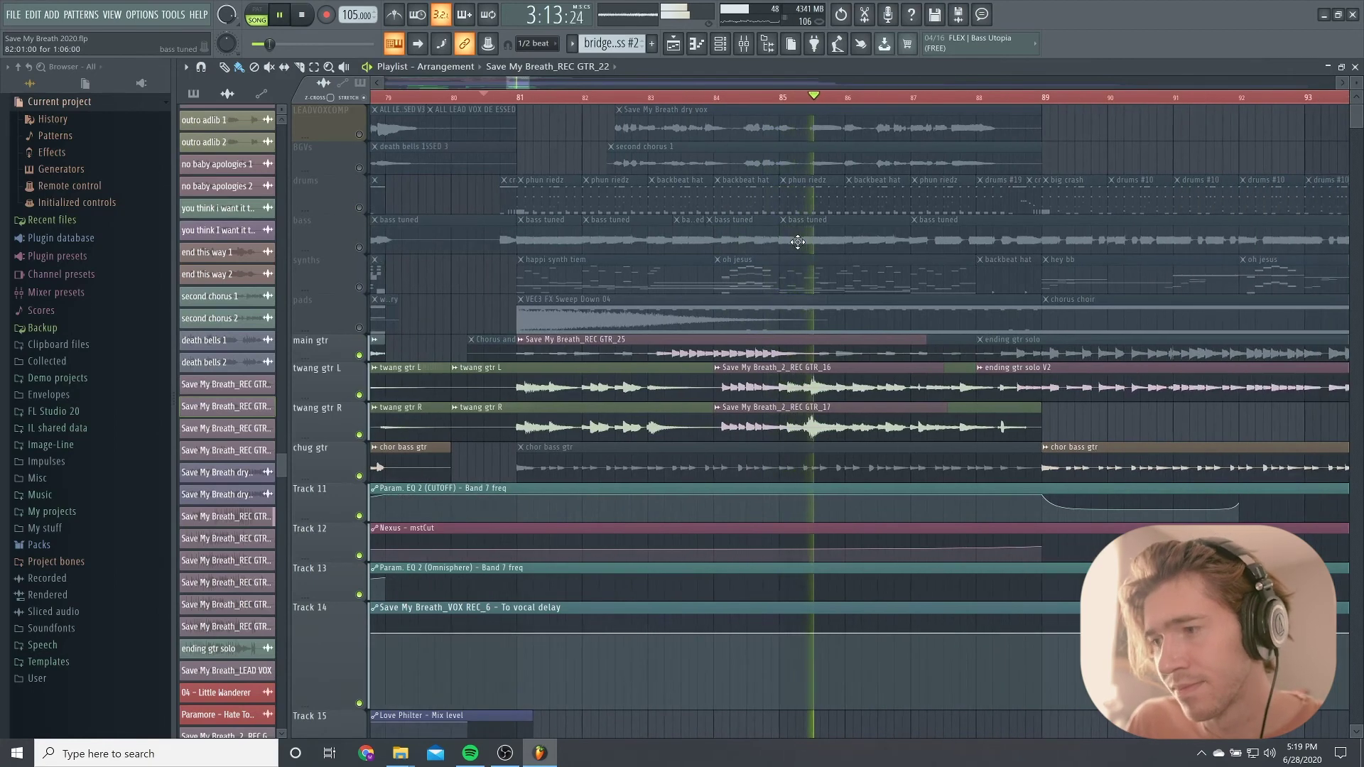
pyautogui.scroll(-2, 855, 297)
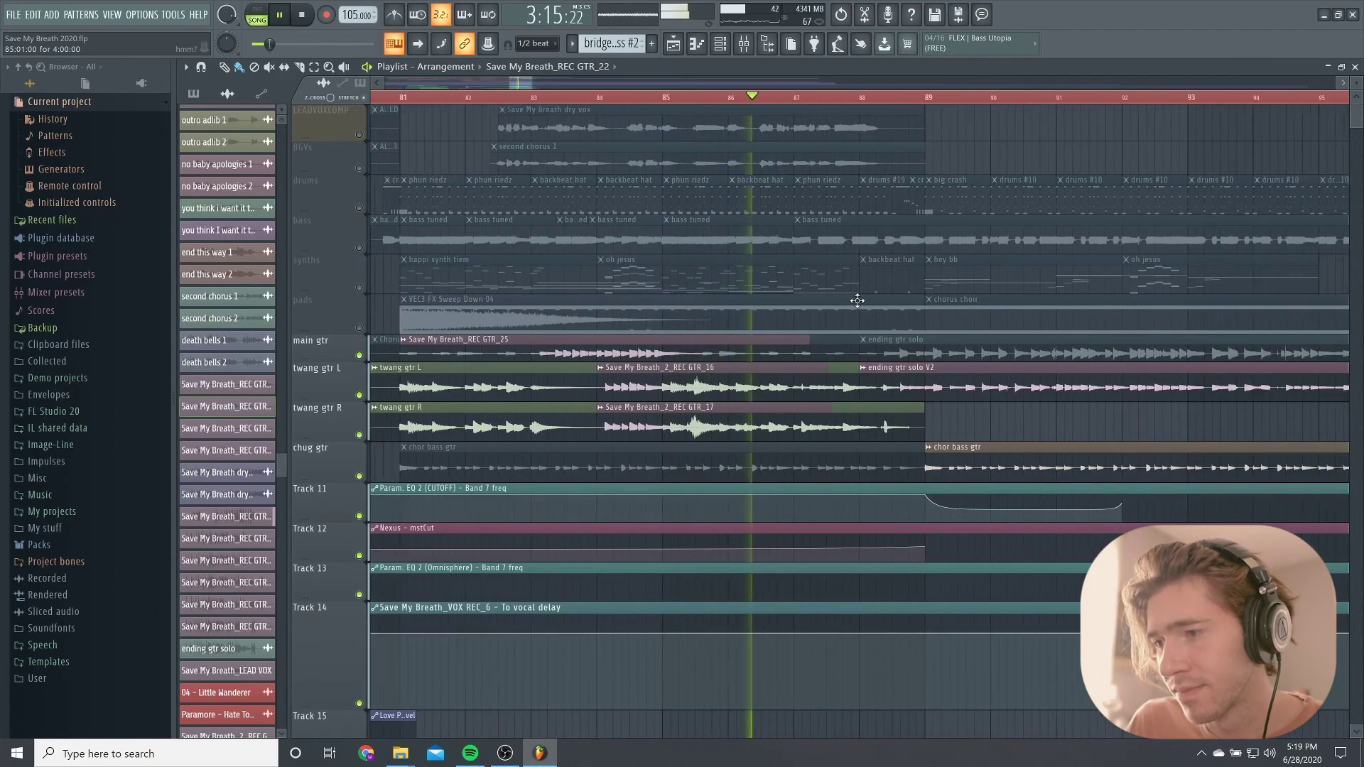
pyautogui.scroll(2, 857, 300)
pyautogui.hscroll(3, 858, 301)
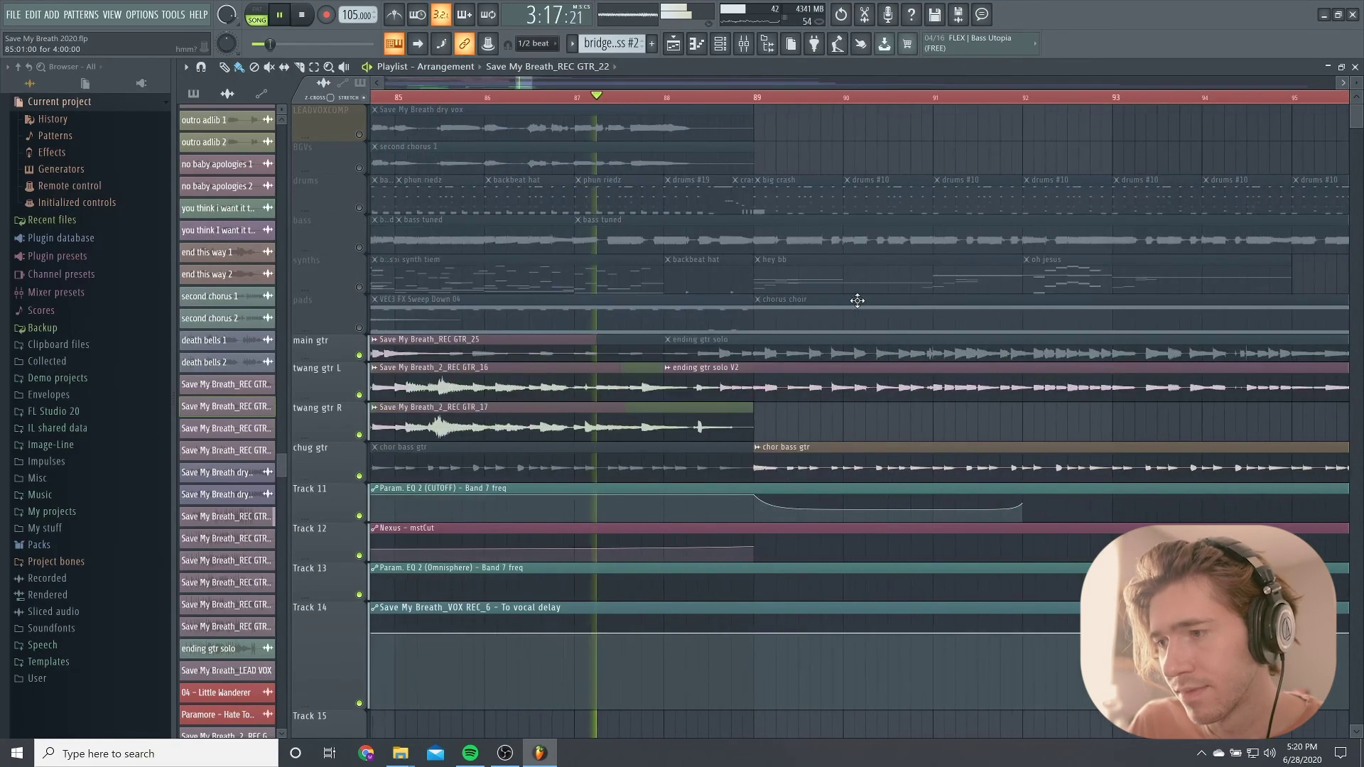
pyautogui.hscroll(2, 857, 301)
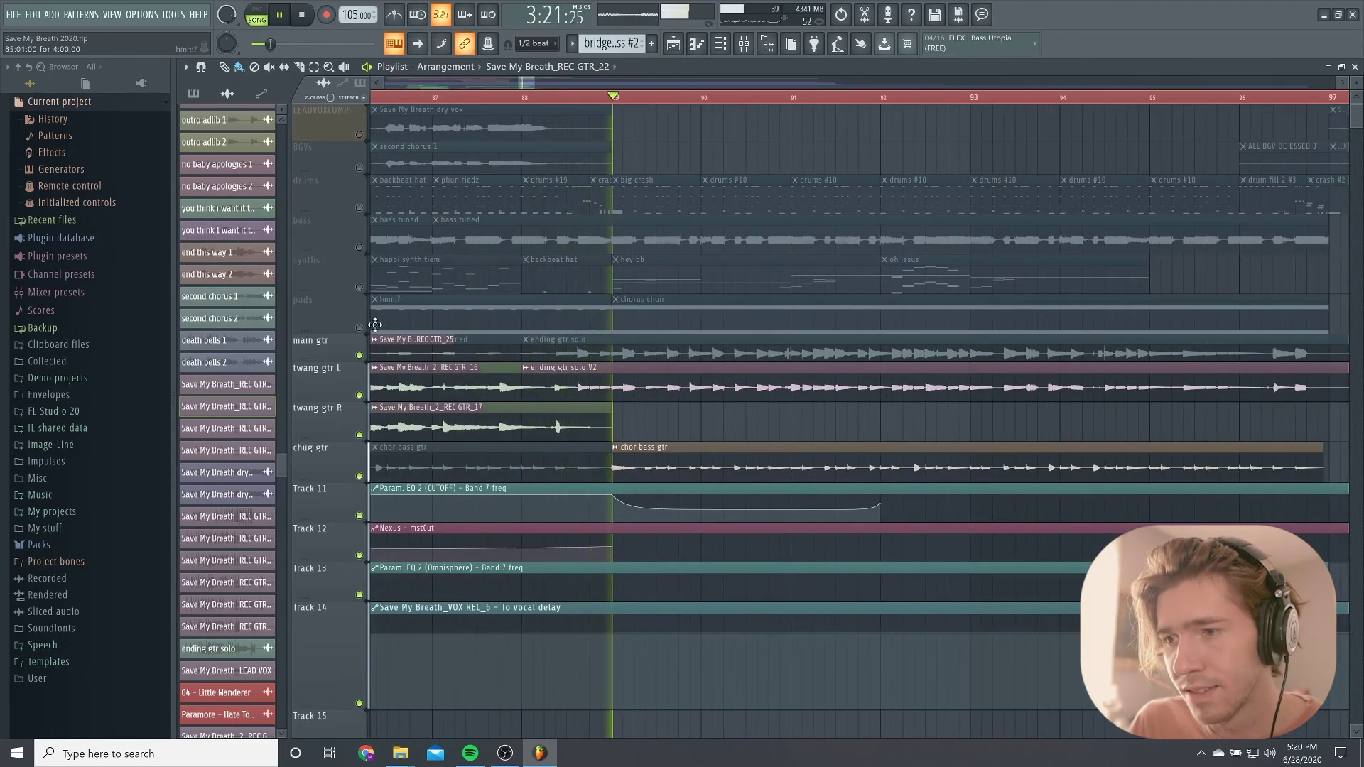
# Turn all tracks back on, and play the ending guitar solo in the full mix from bar 88
pyautogui.click(358, 208)
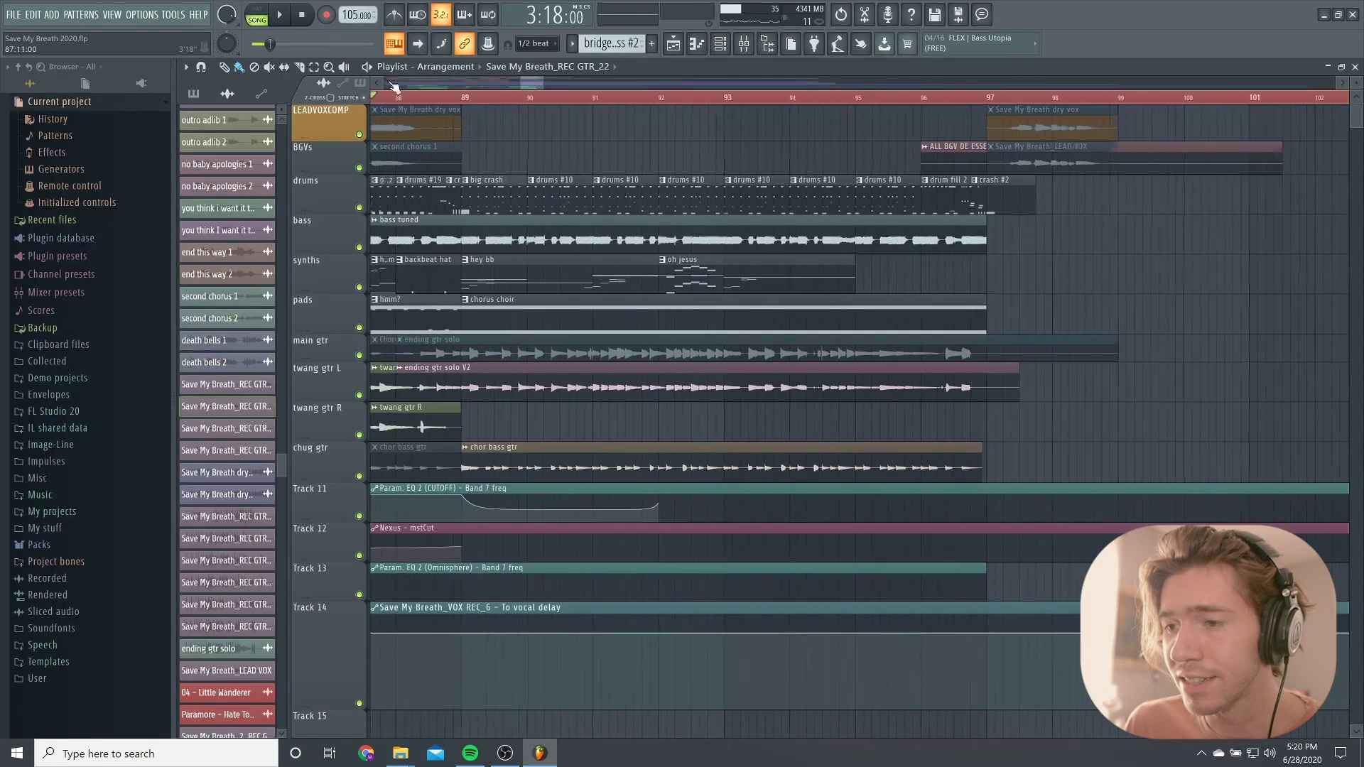
pyautogui.click(421, 98)
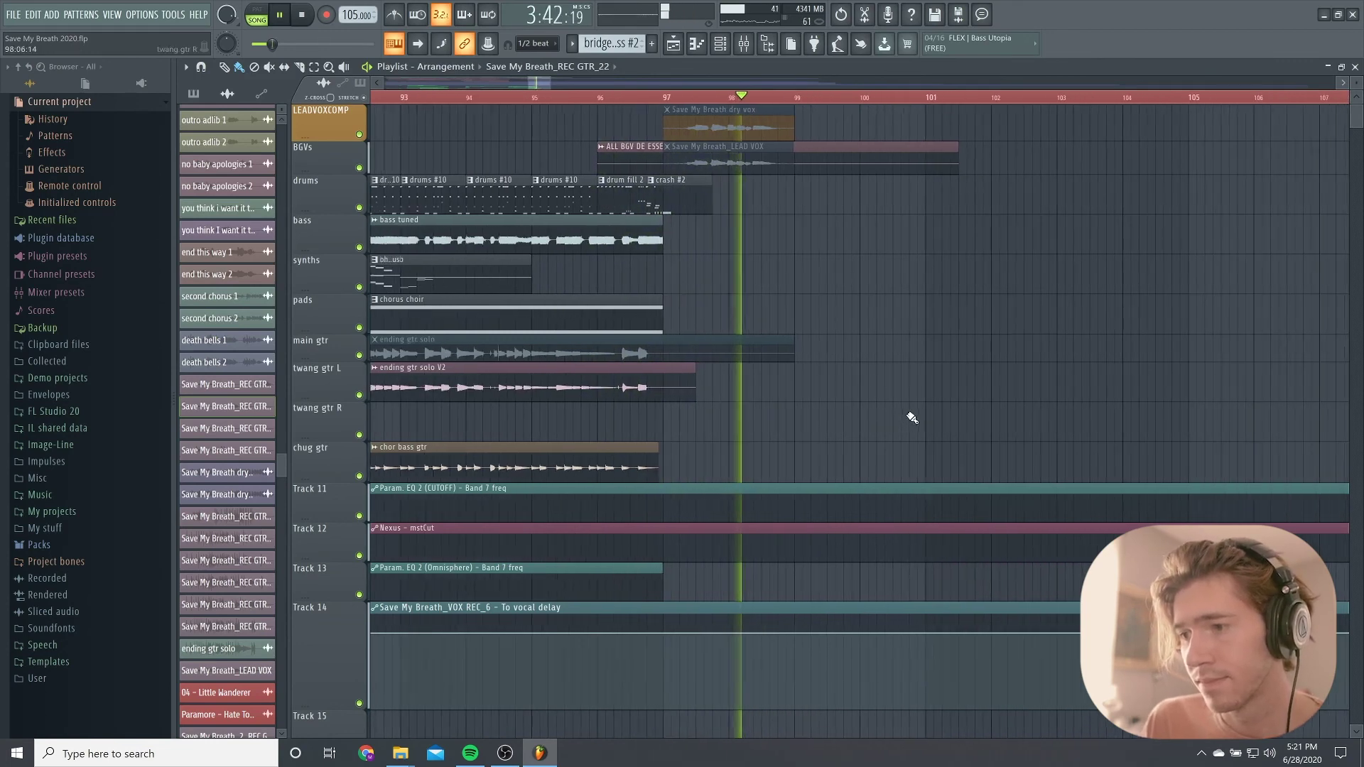
# Stop playback at the end of the song and save the project
pyautogui.scroll(-5, 924, 415)
pyautogui.press('space')
pyautogui.hotkey('ctrl', 's')
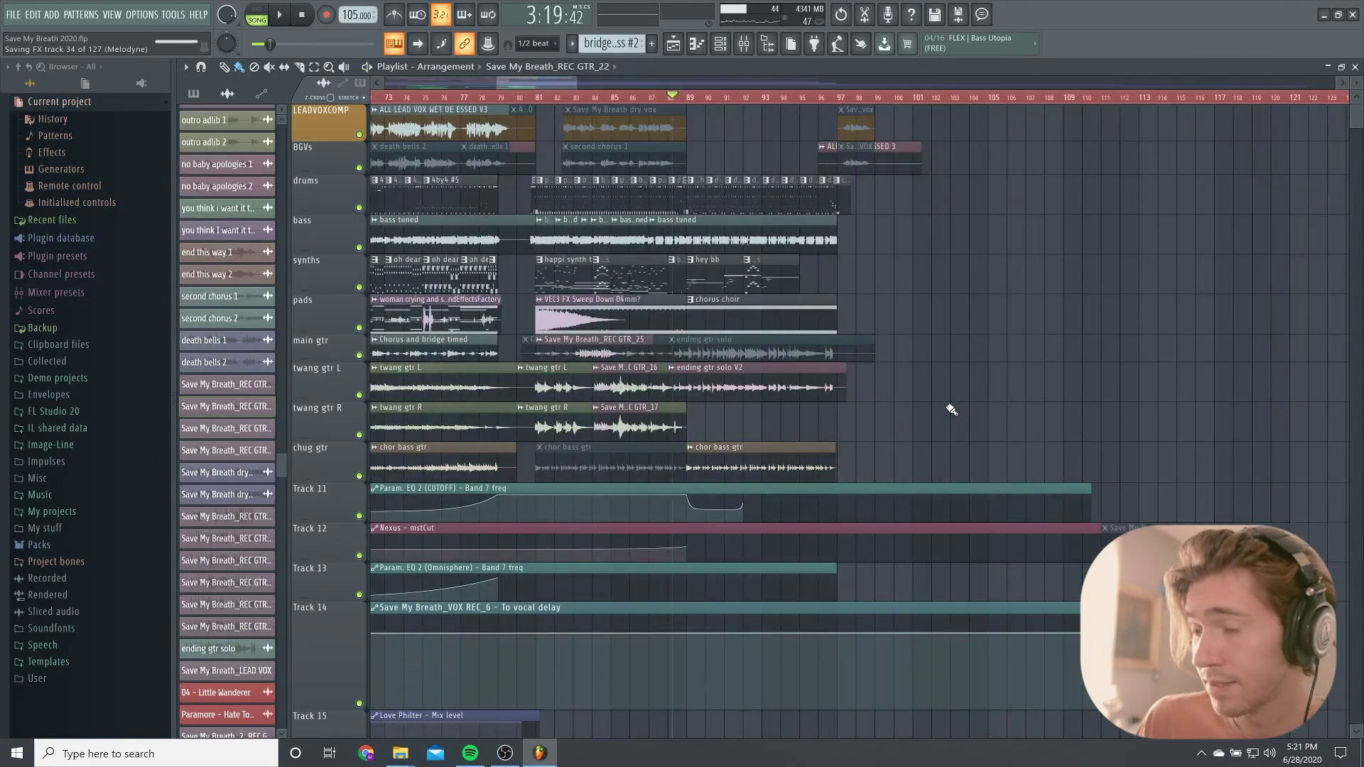